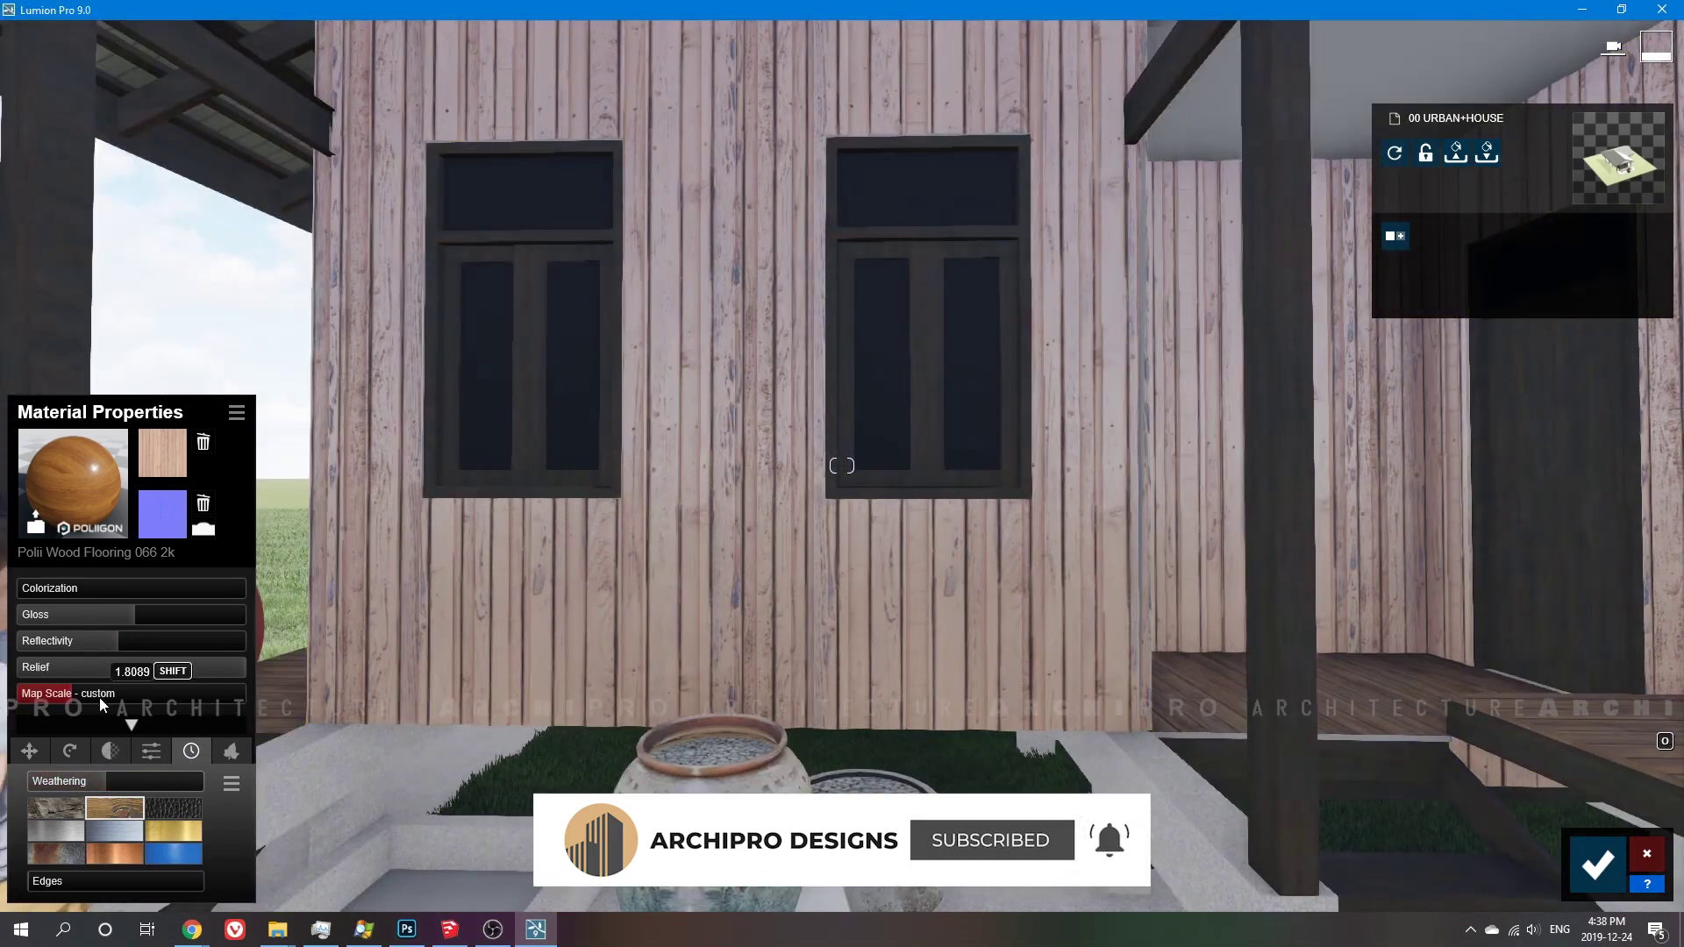
Accept the edited Poli Wood Flooring 066 wall material
click(1592, 867)
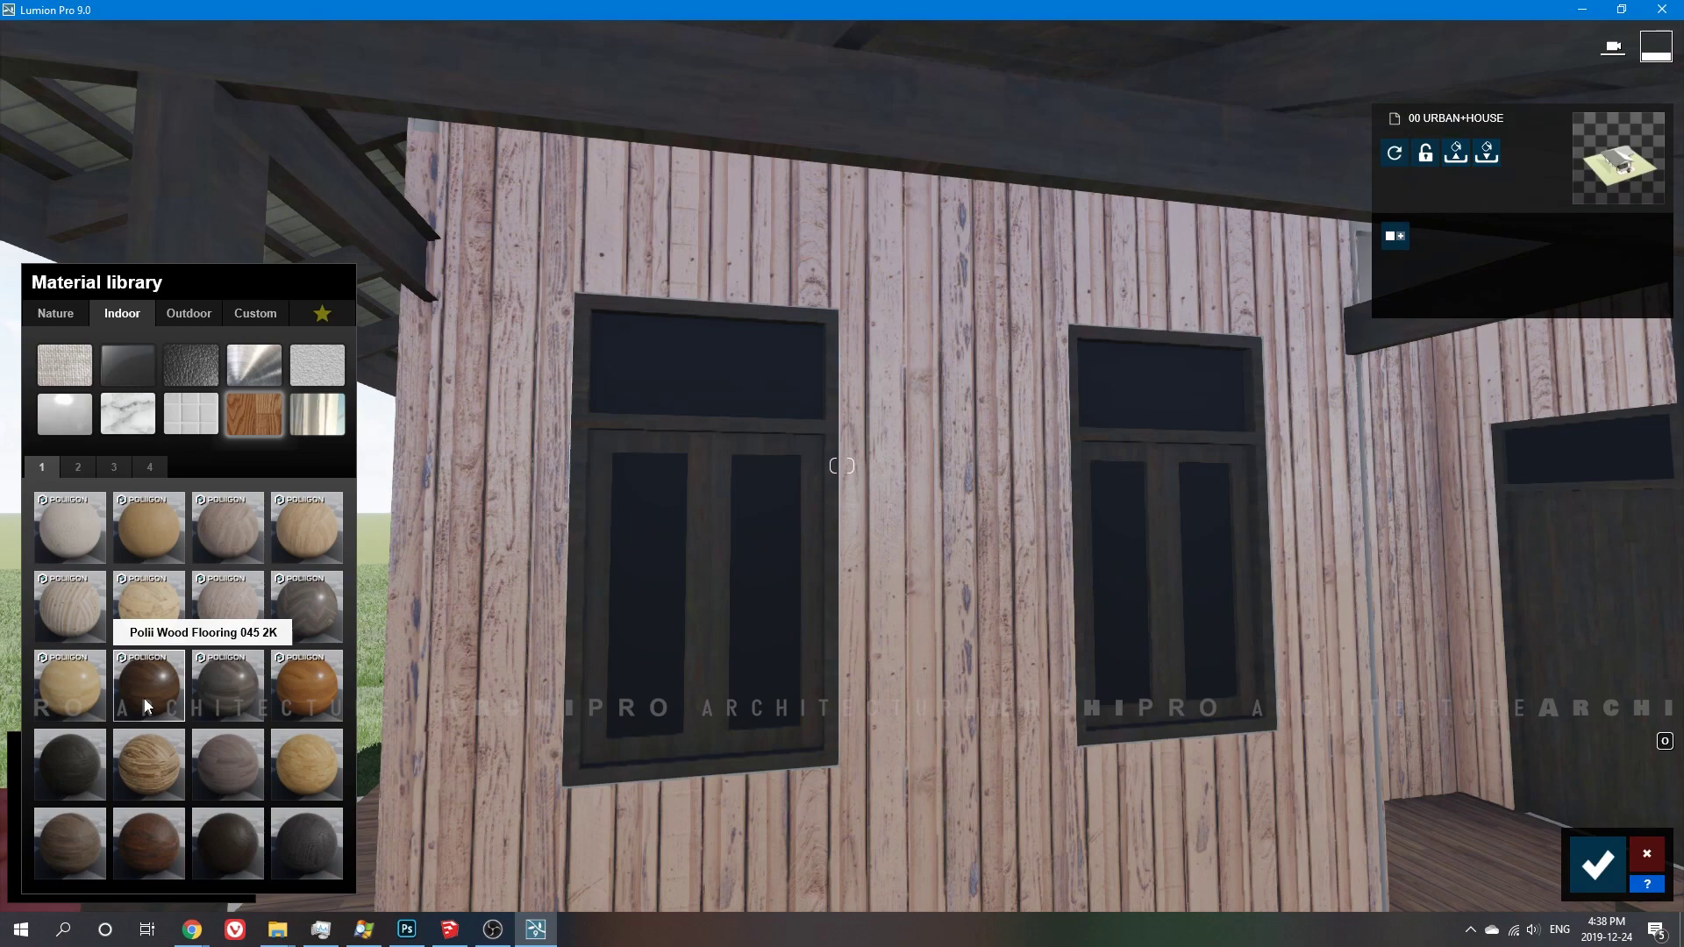
Give the window frames the old wood boards texture at about 0.3 scale with light weathering
click(147, 706)
click(164, 445)
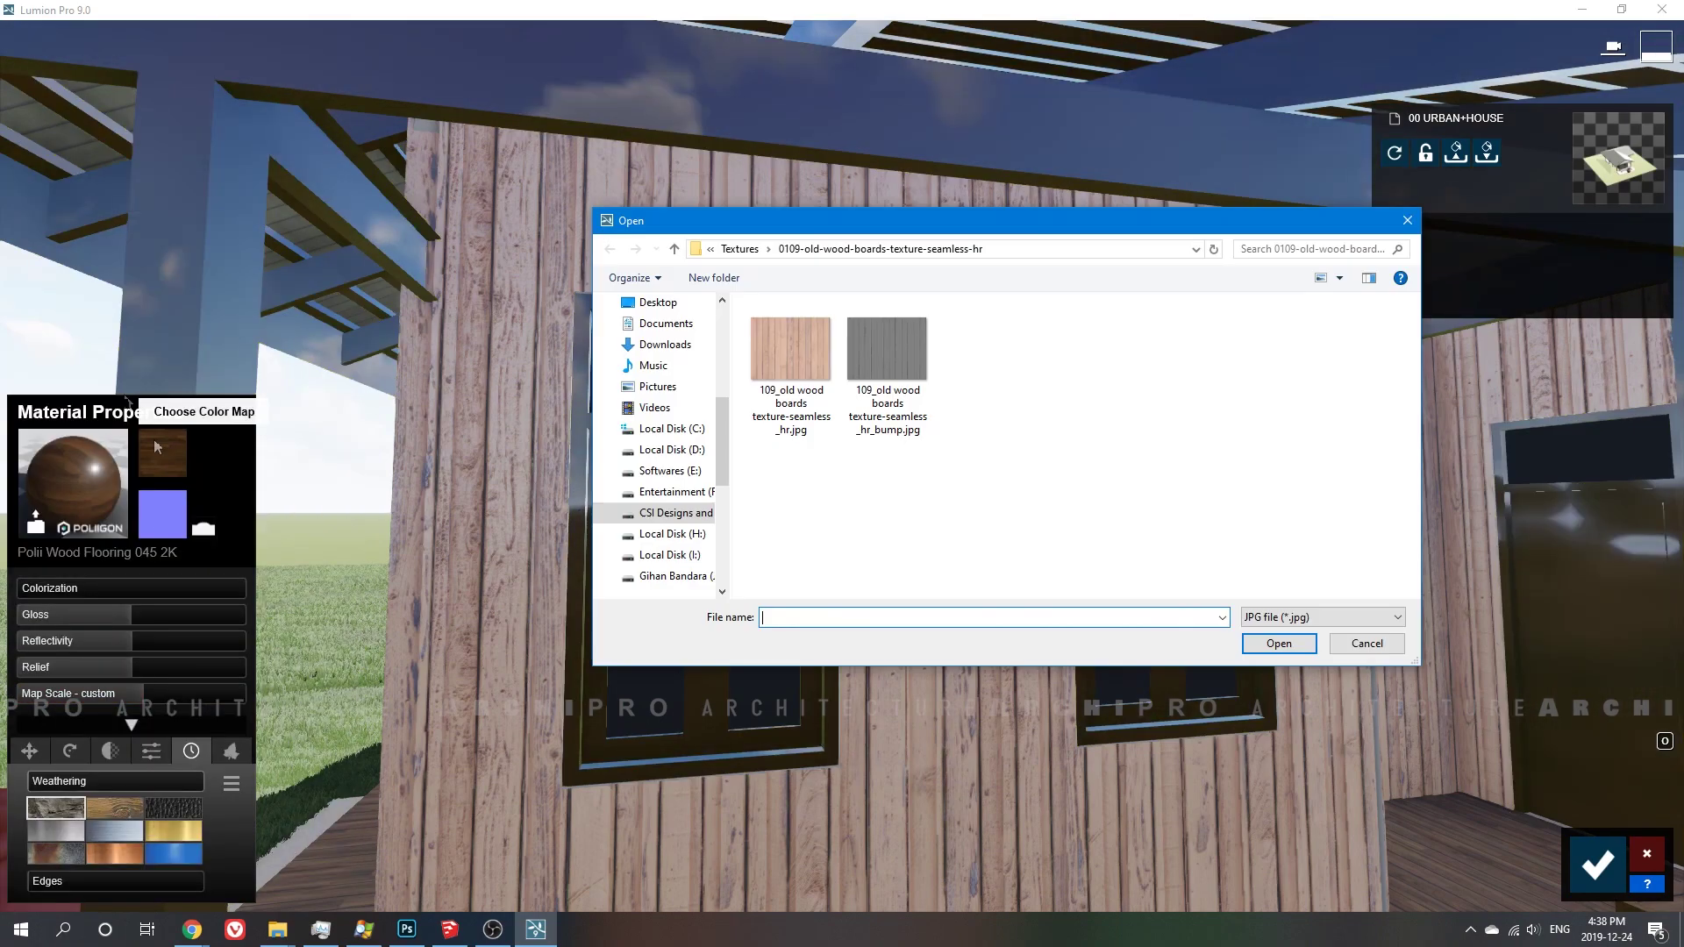
double_click(935, 470)
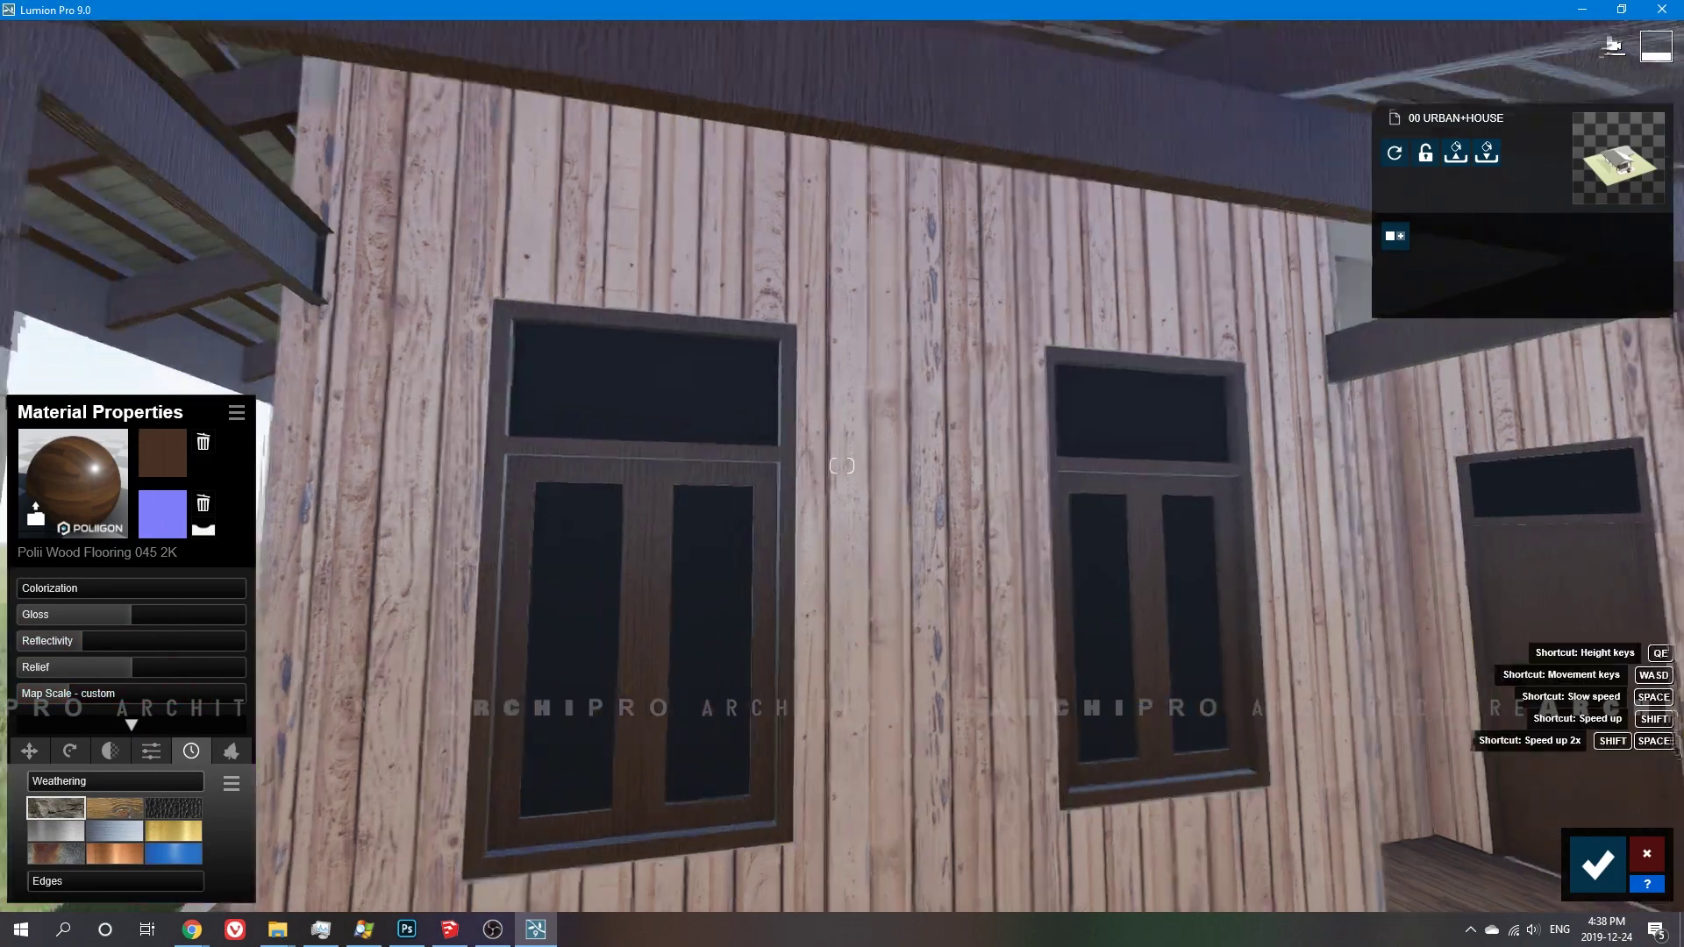
drag(75, 682, 60, 691)
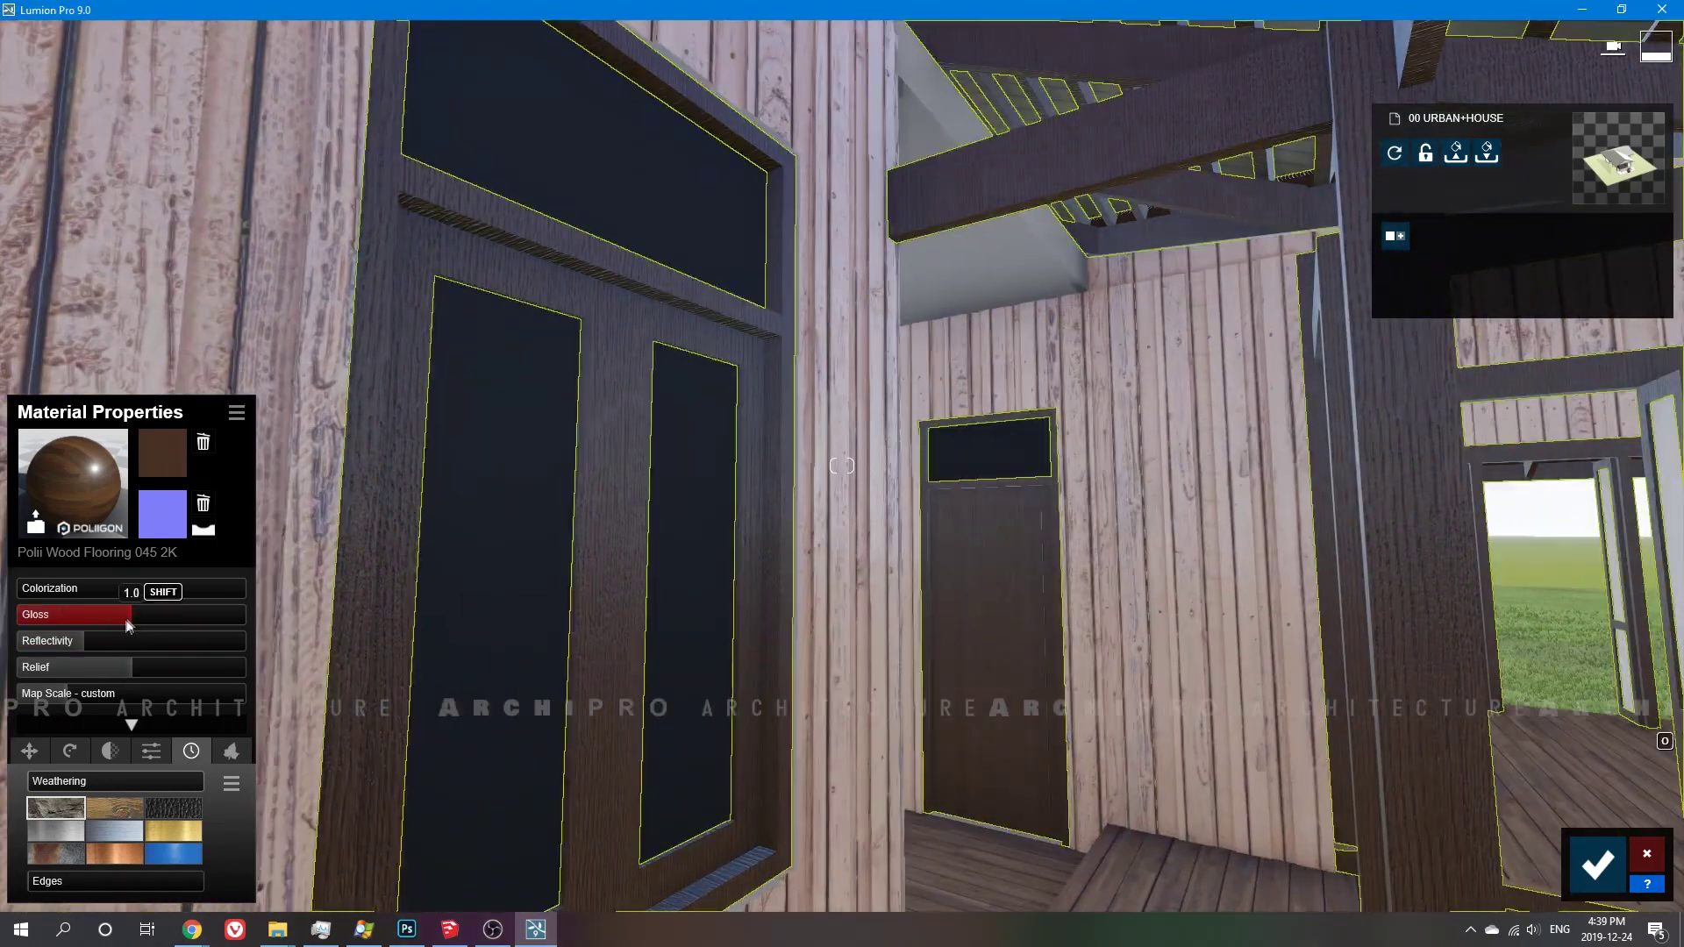
drag(29, 778, 77, 767)
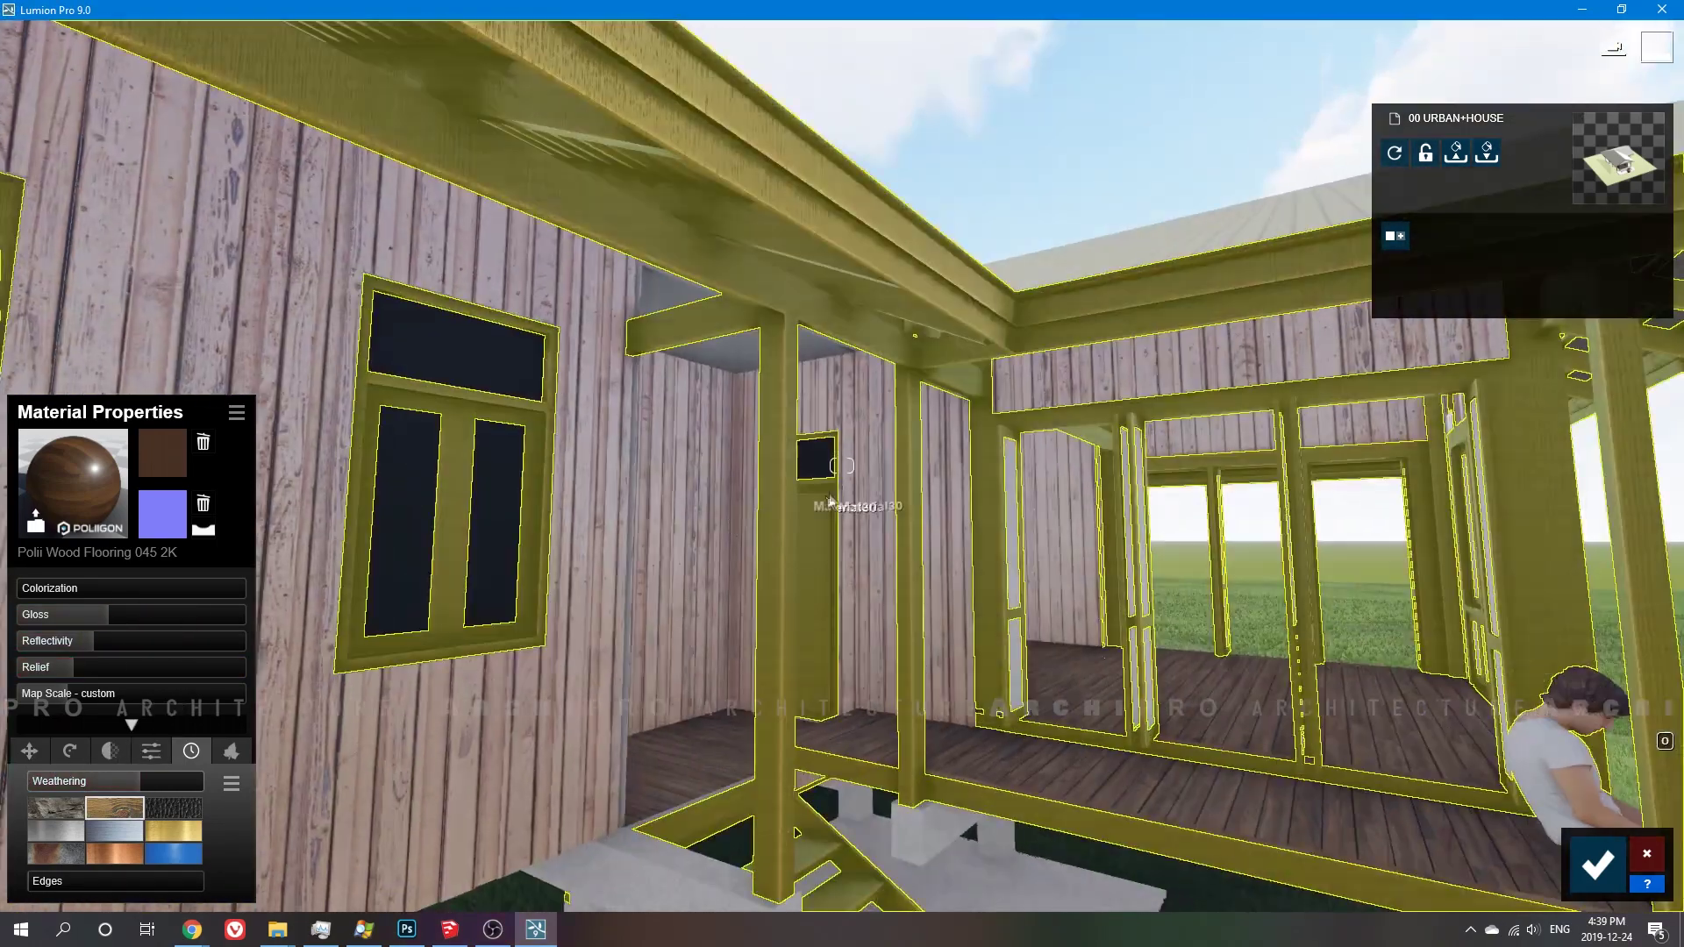
Apply Indoor Interior Glass 004 to the window panes
click(808, 464)
click(127, 324)
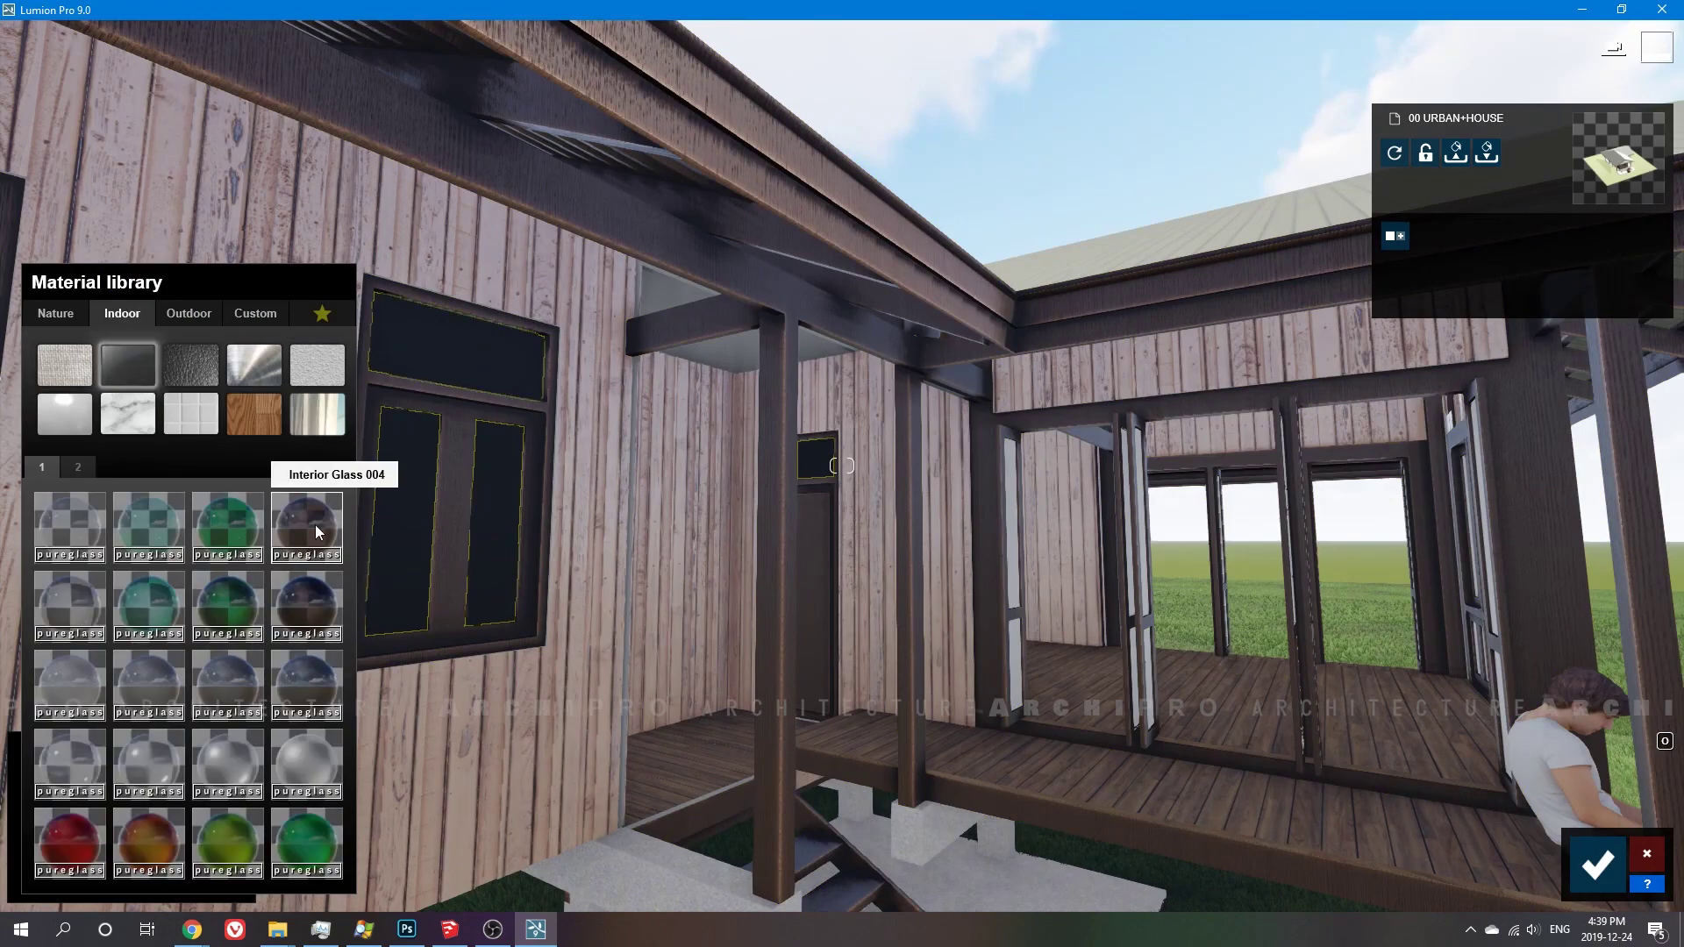
click(325, 526)
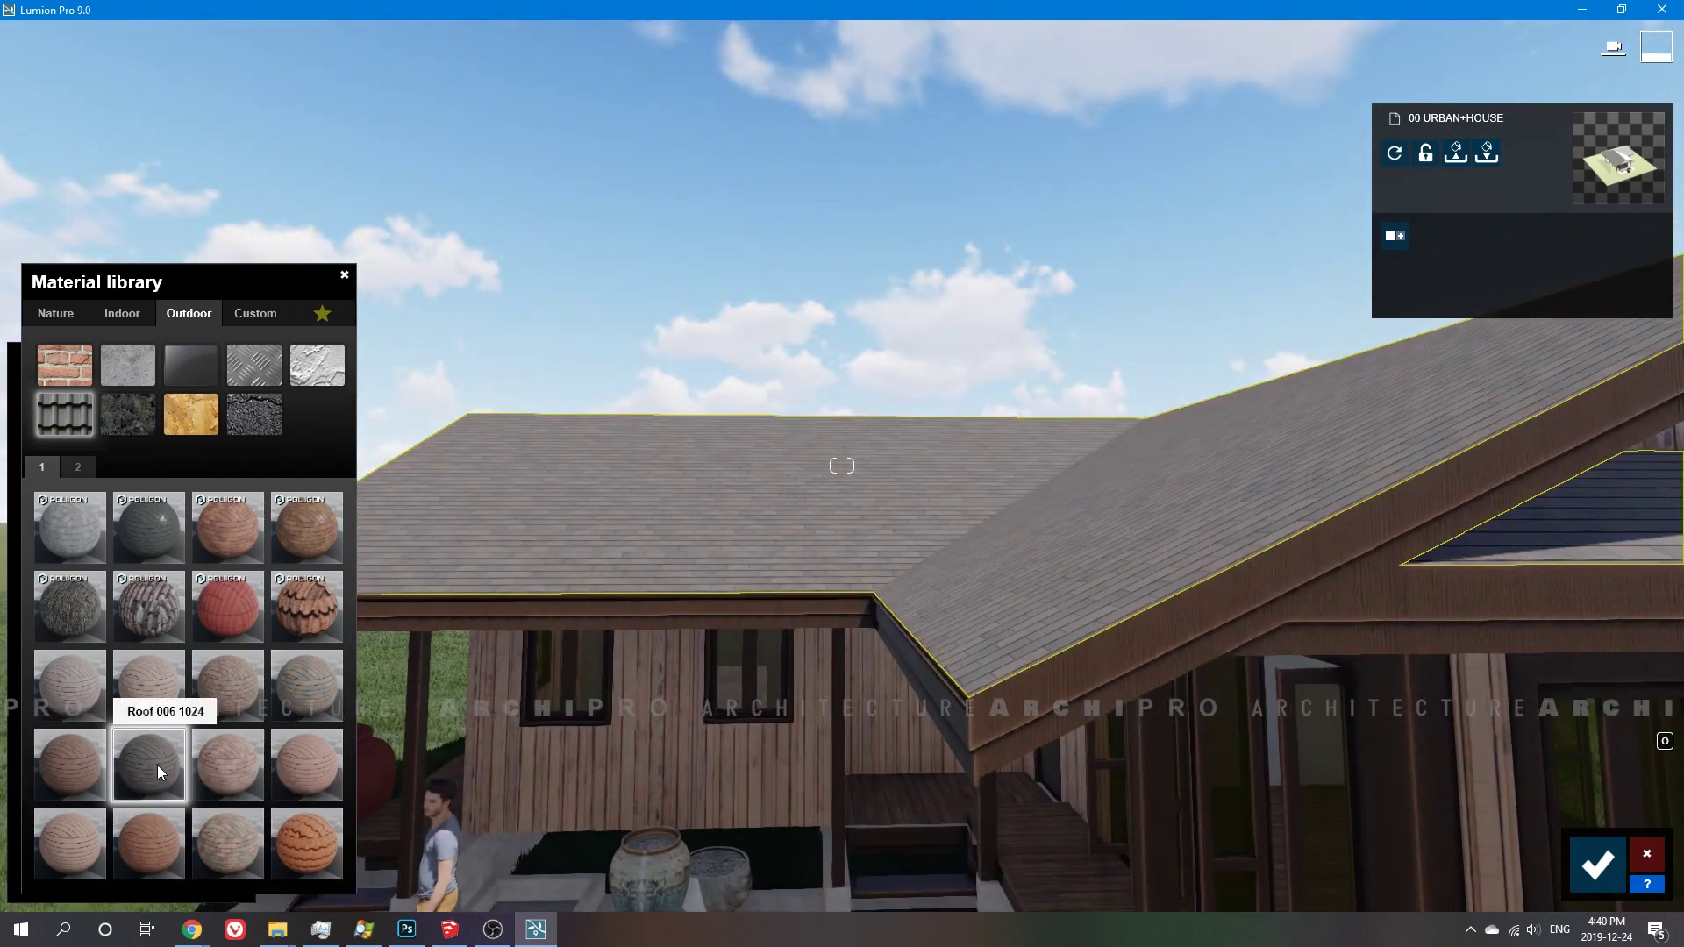
Put Roof 006 DDDS 1024 with weathering on the roof and Poli StonesBeach 002 2k on the pot tops
click(155, 763)
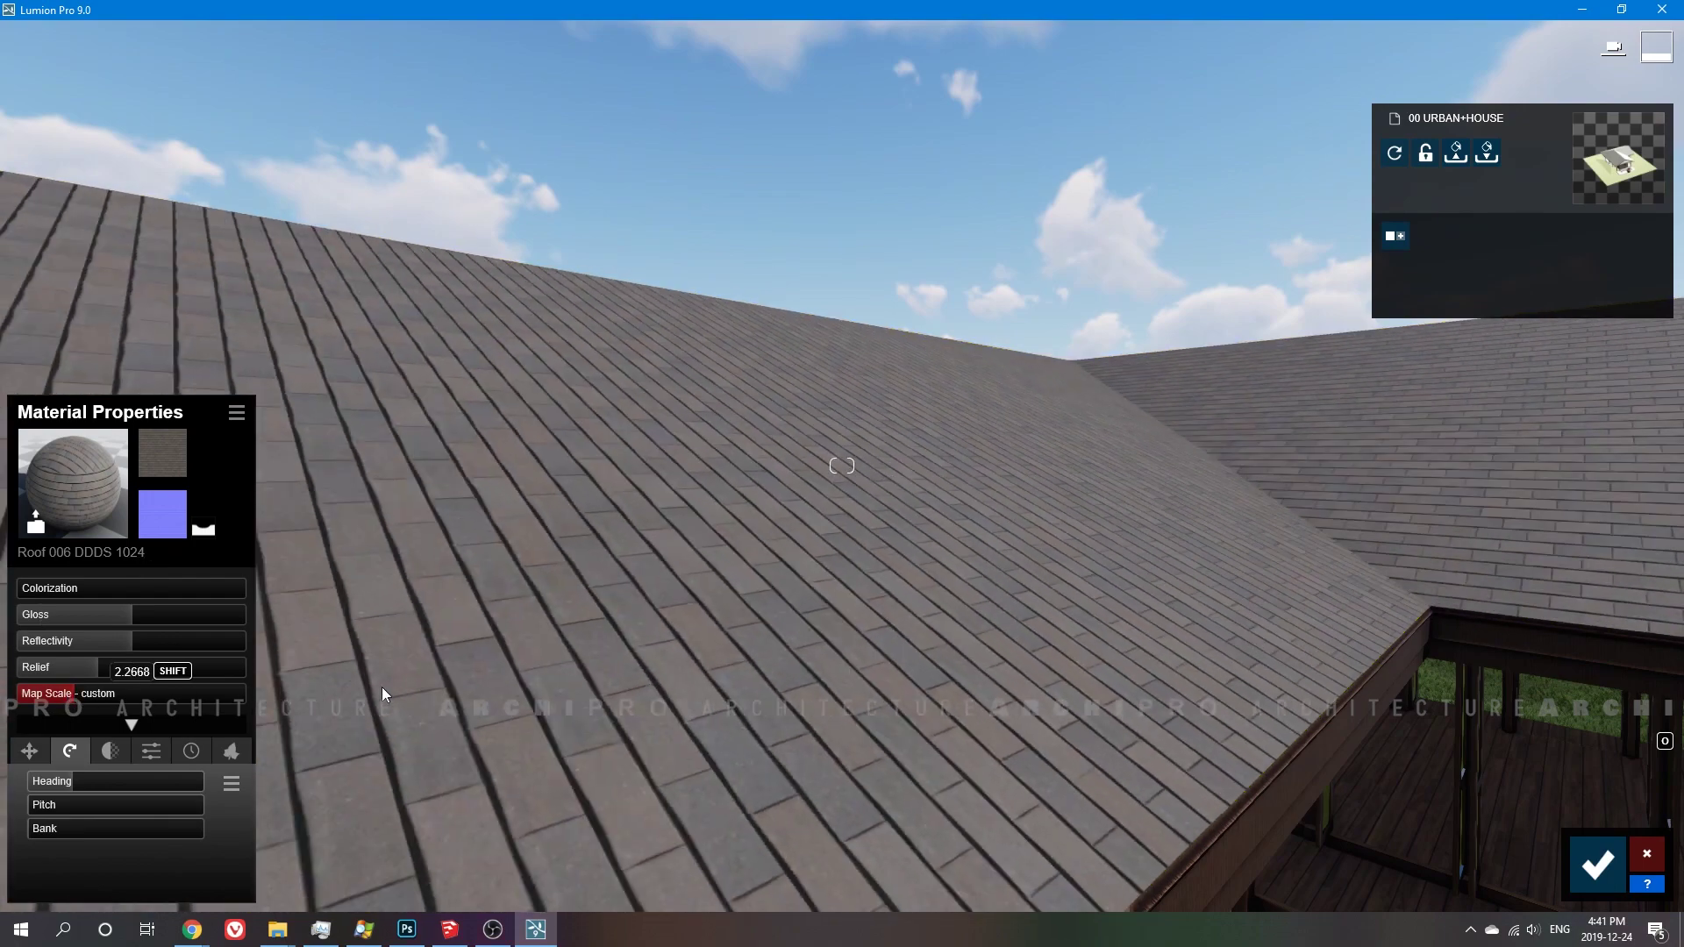
click(193, 751)
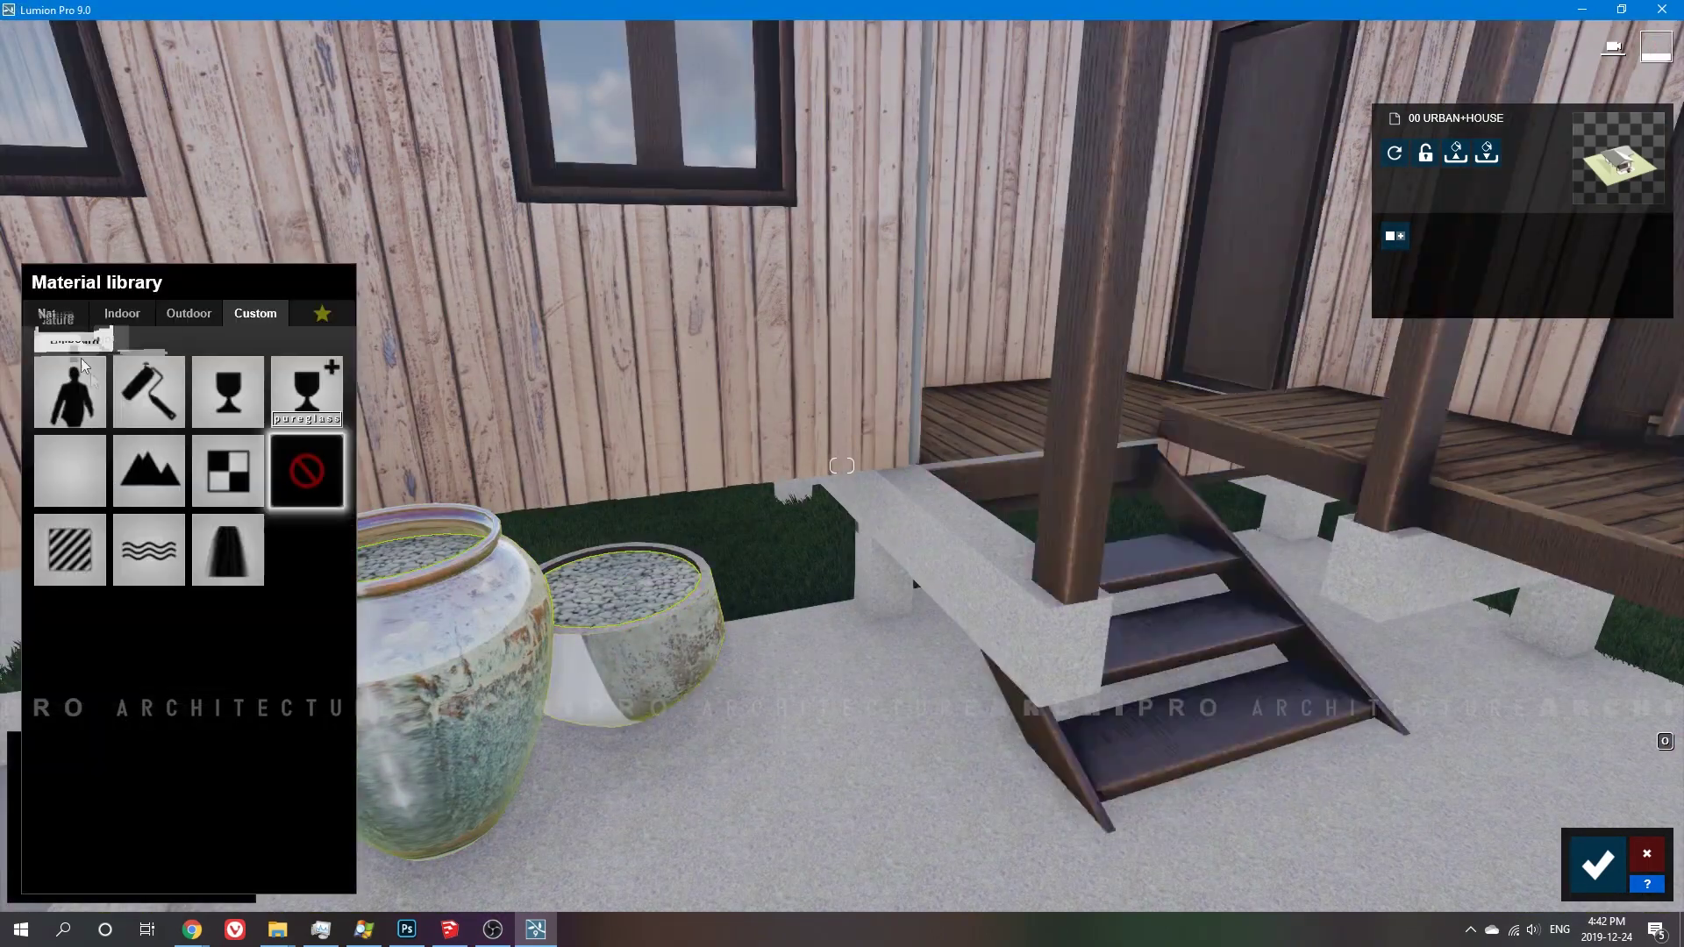
click(55, 313)
click(113, 467)
click(79, 607)
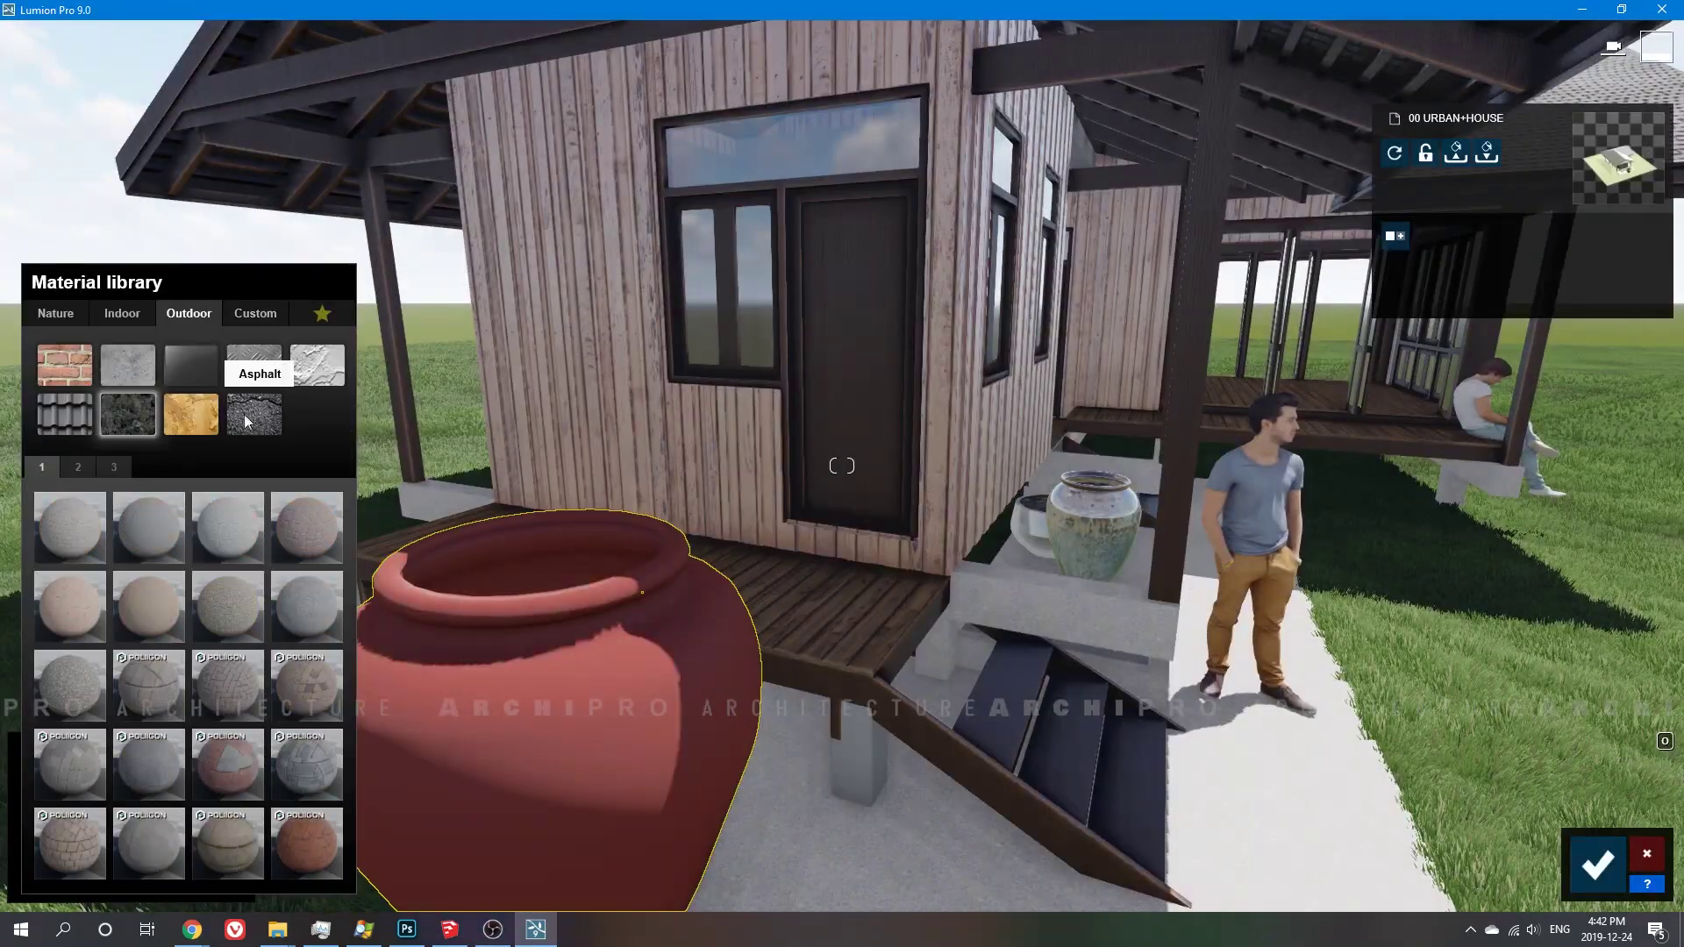
Give the large clay pot Asphalt 006A with relief raised to 1.1
click(245, 414)
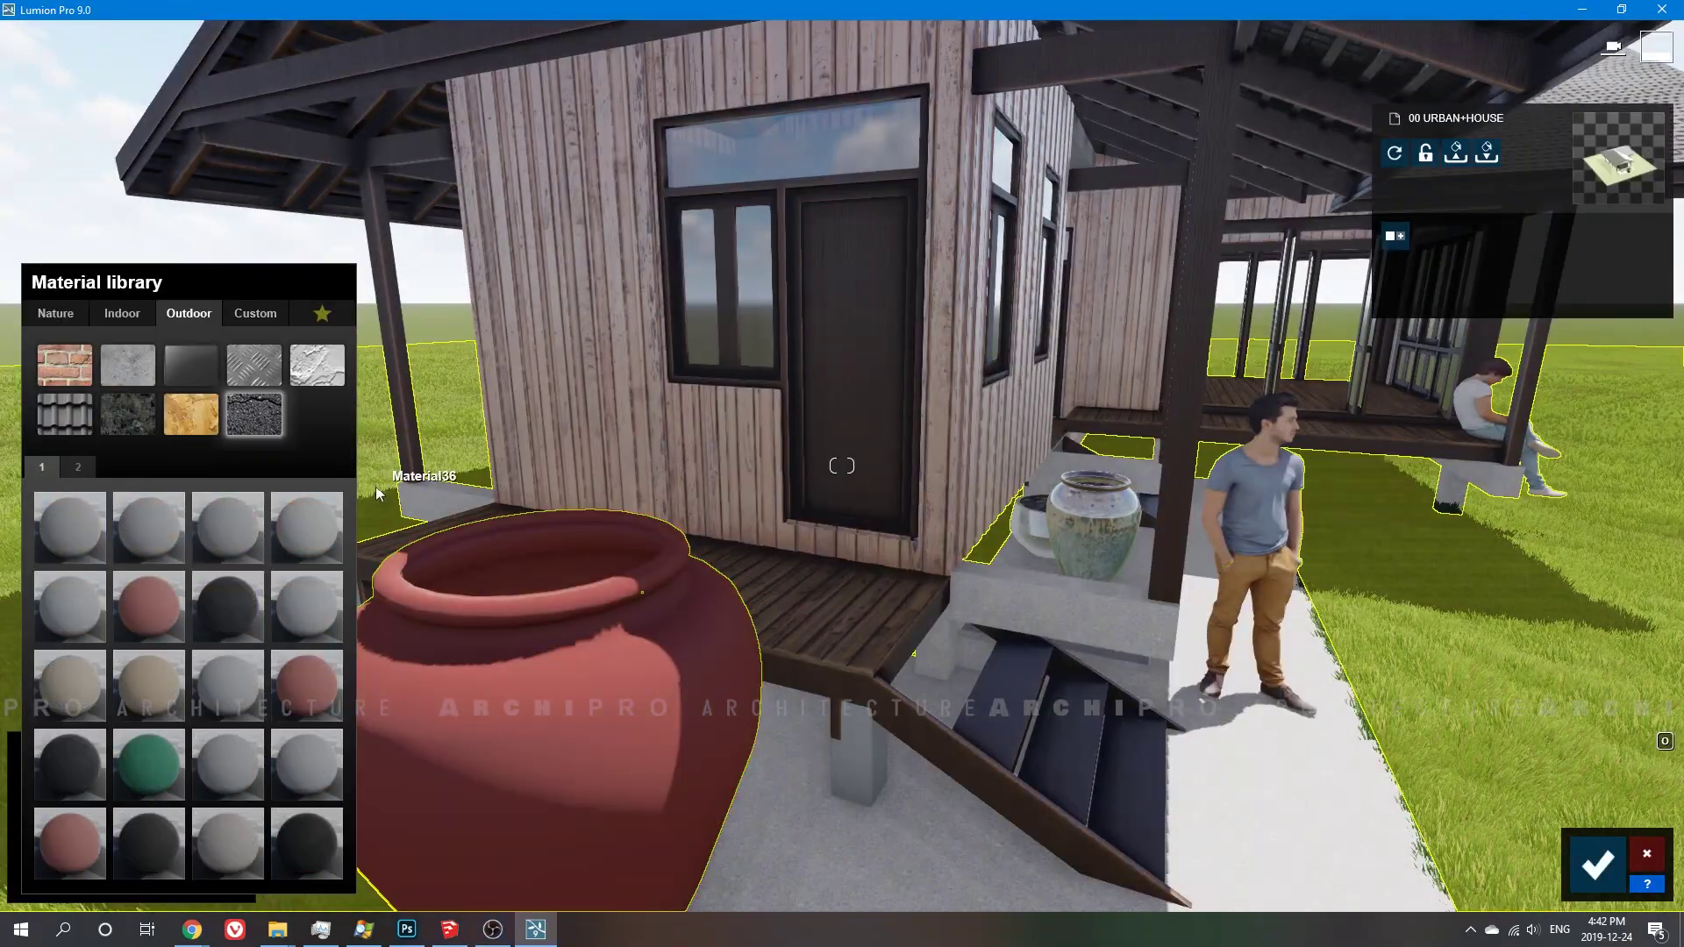
click(133, 622)
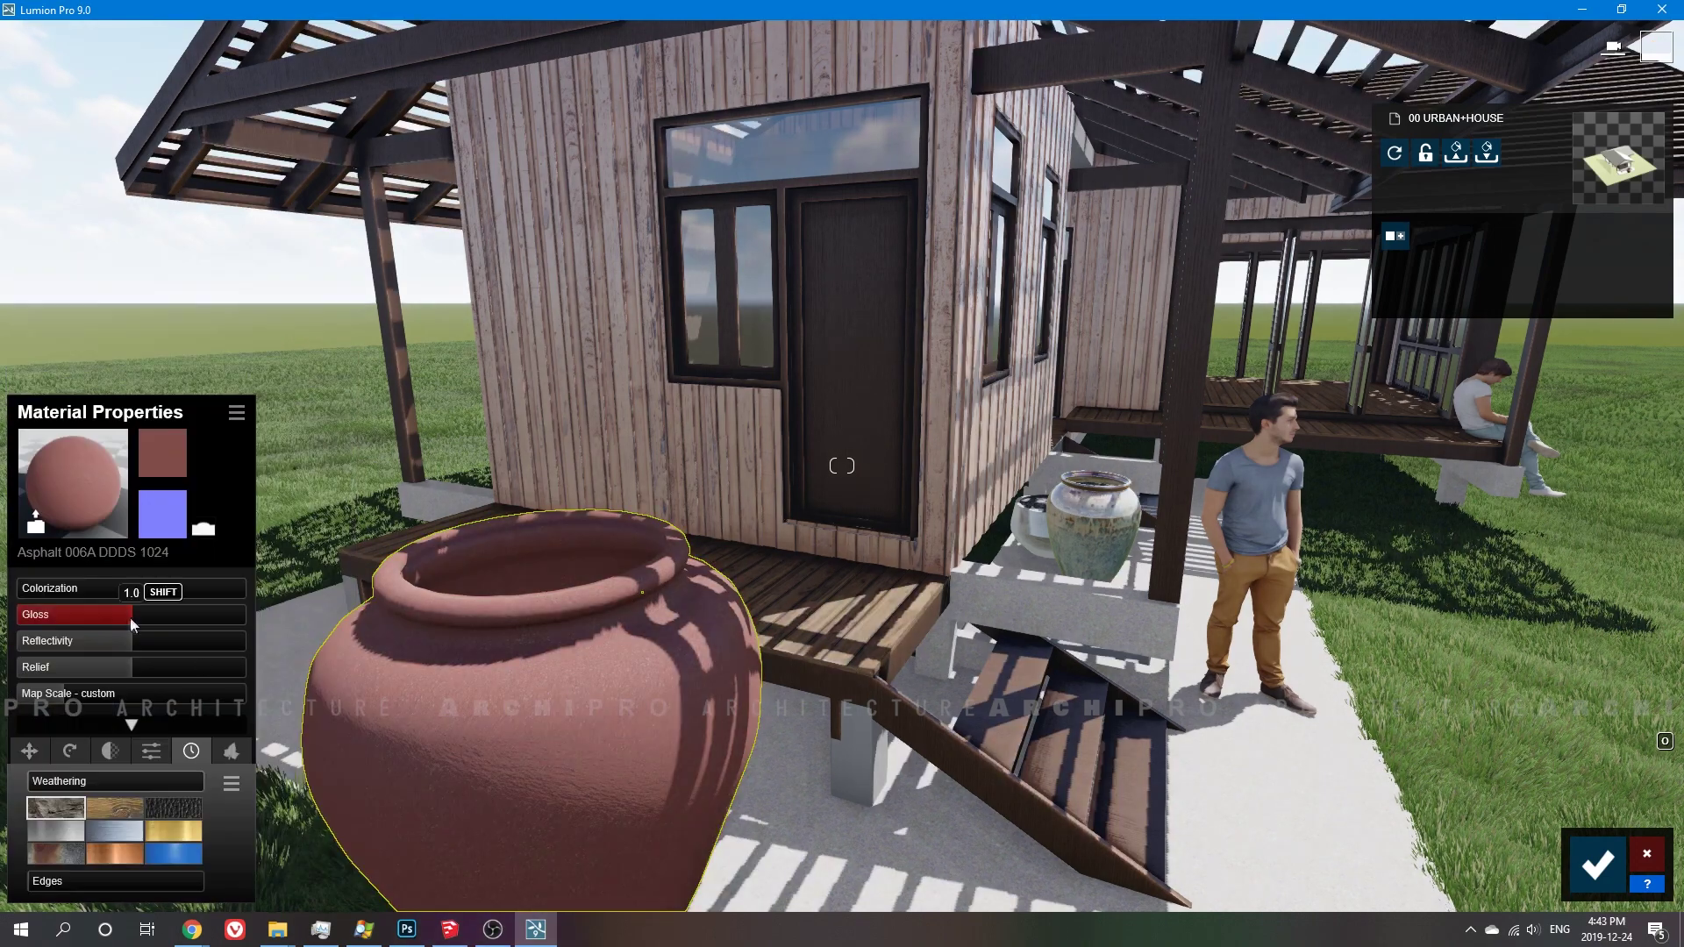
drag(161, 664, 168, 674)
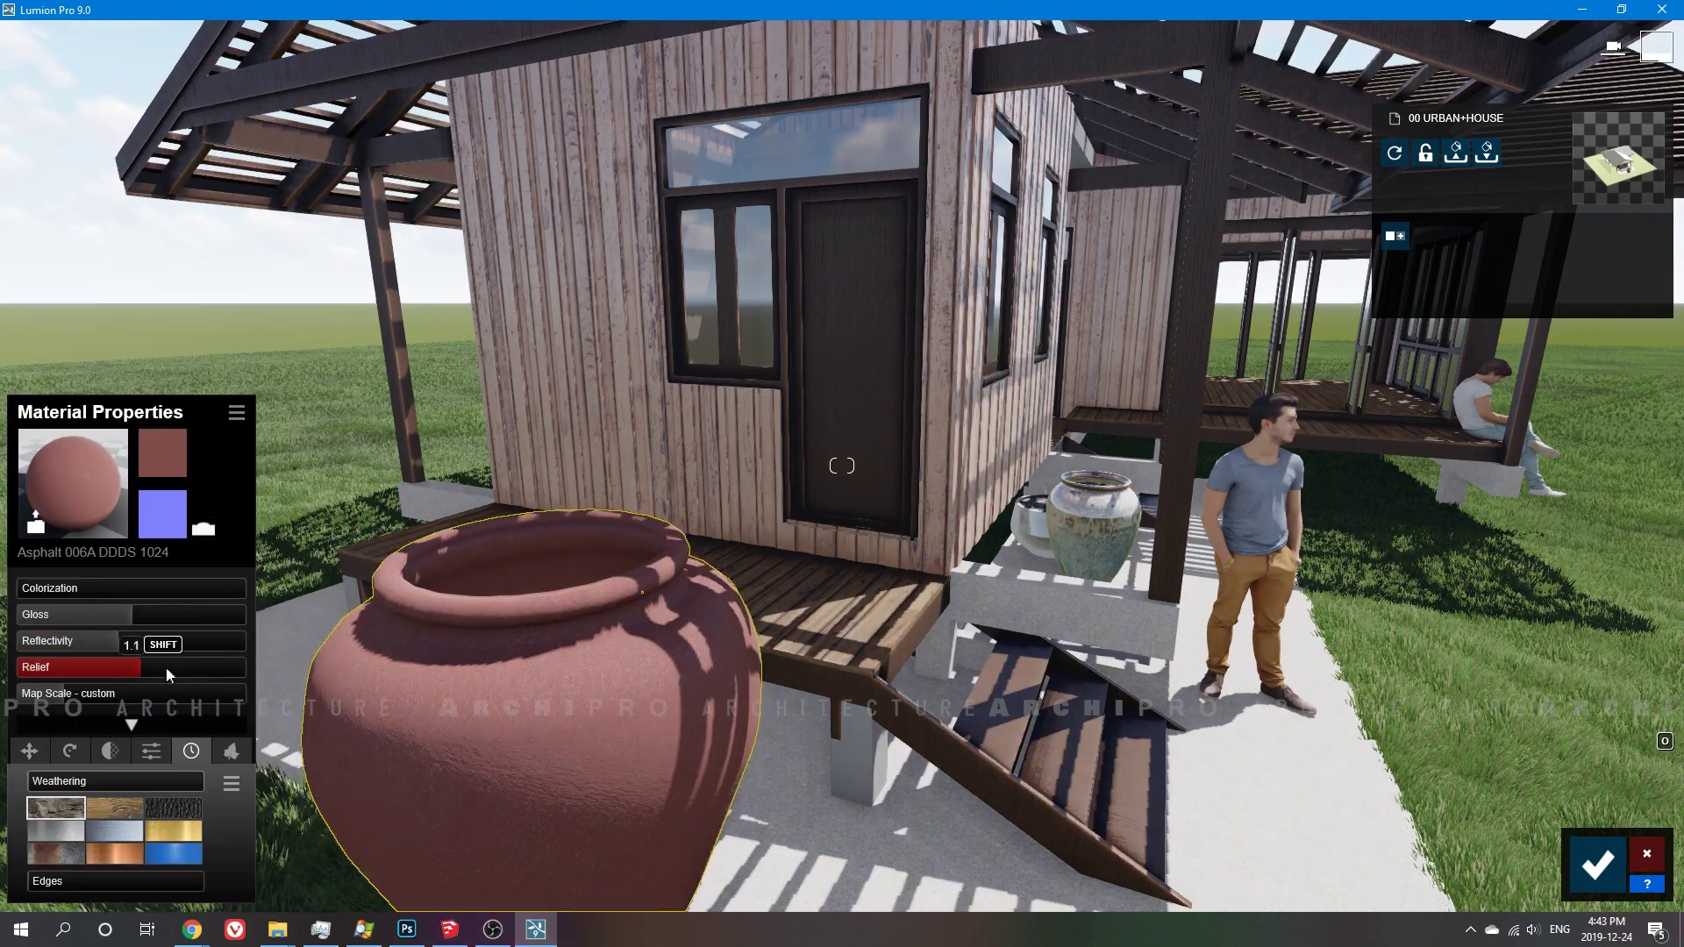
Fly back over the house, reapply Asphalt 006A to the pot and check its weathering settings
key(q)
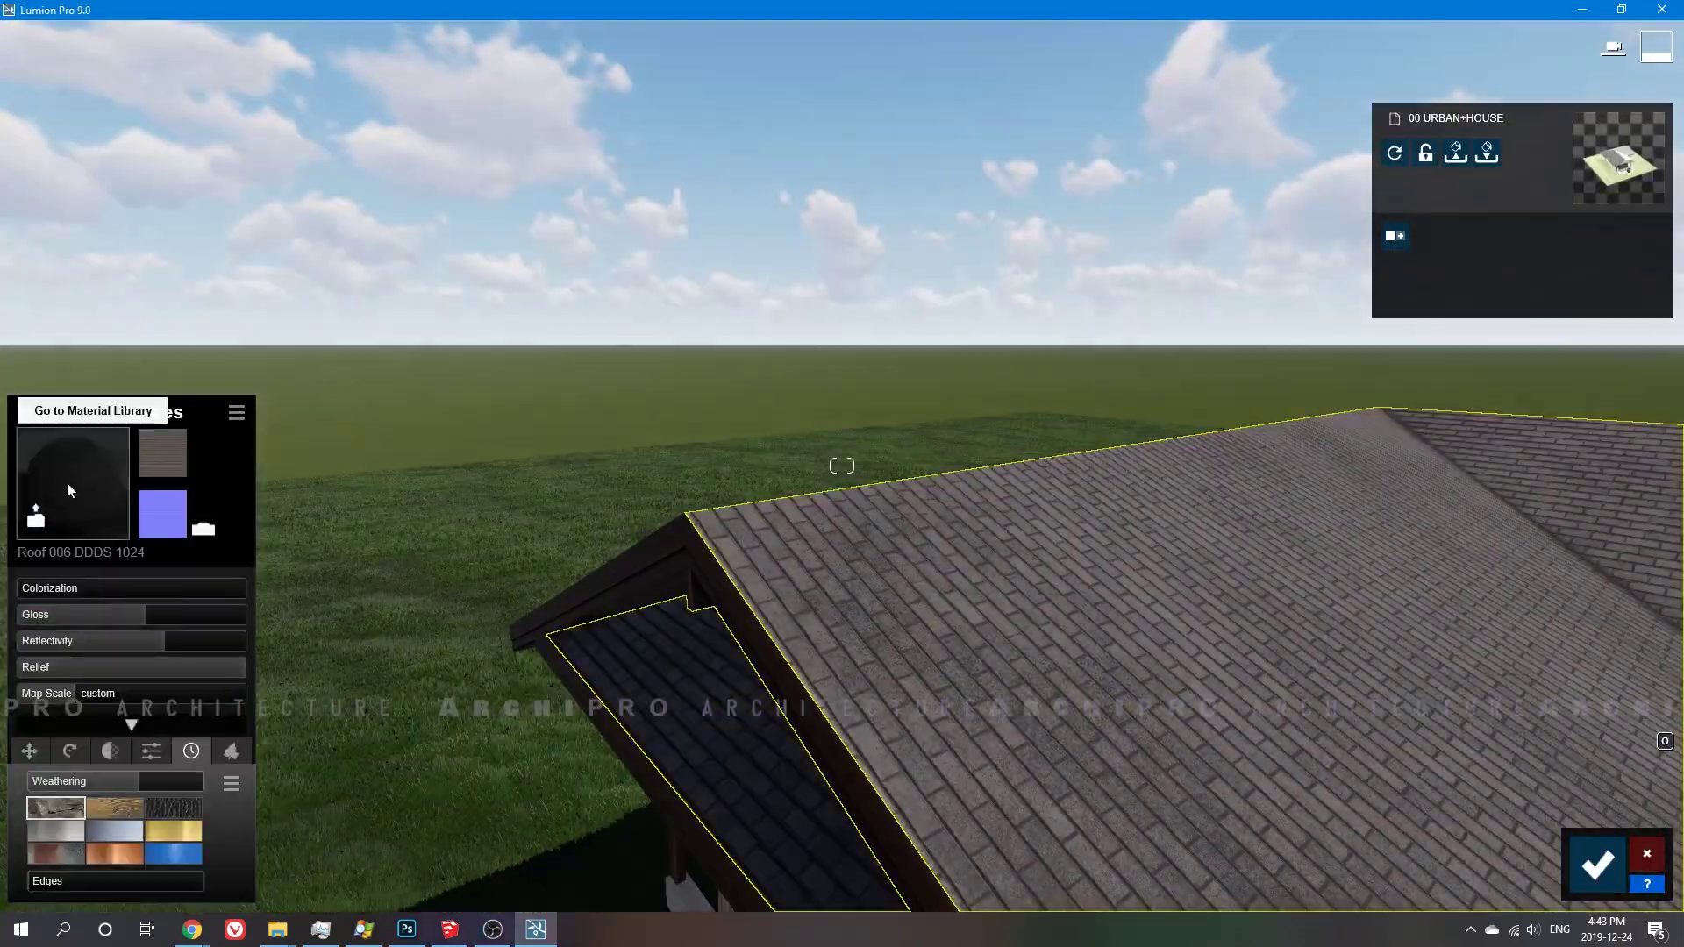
click(70, 483)
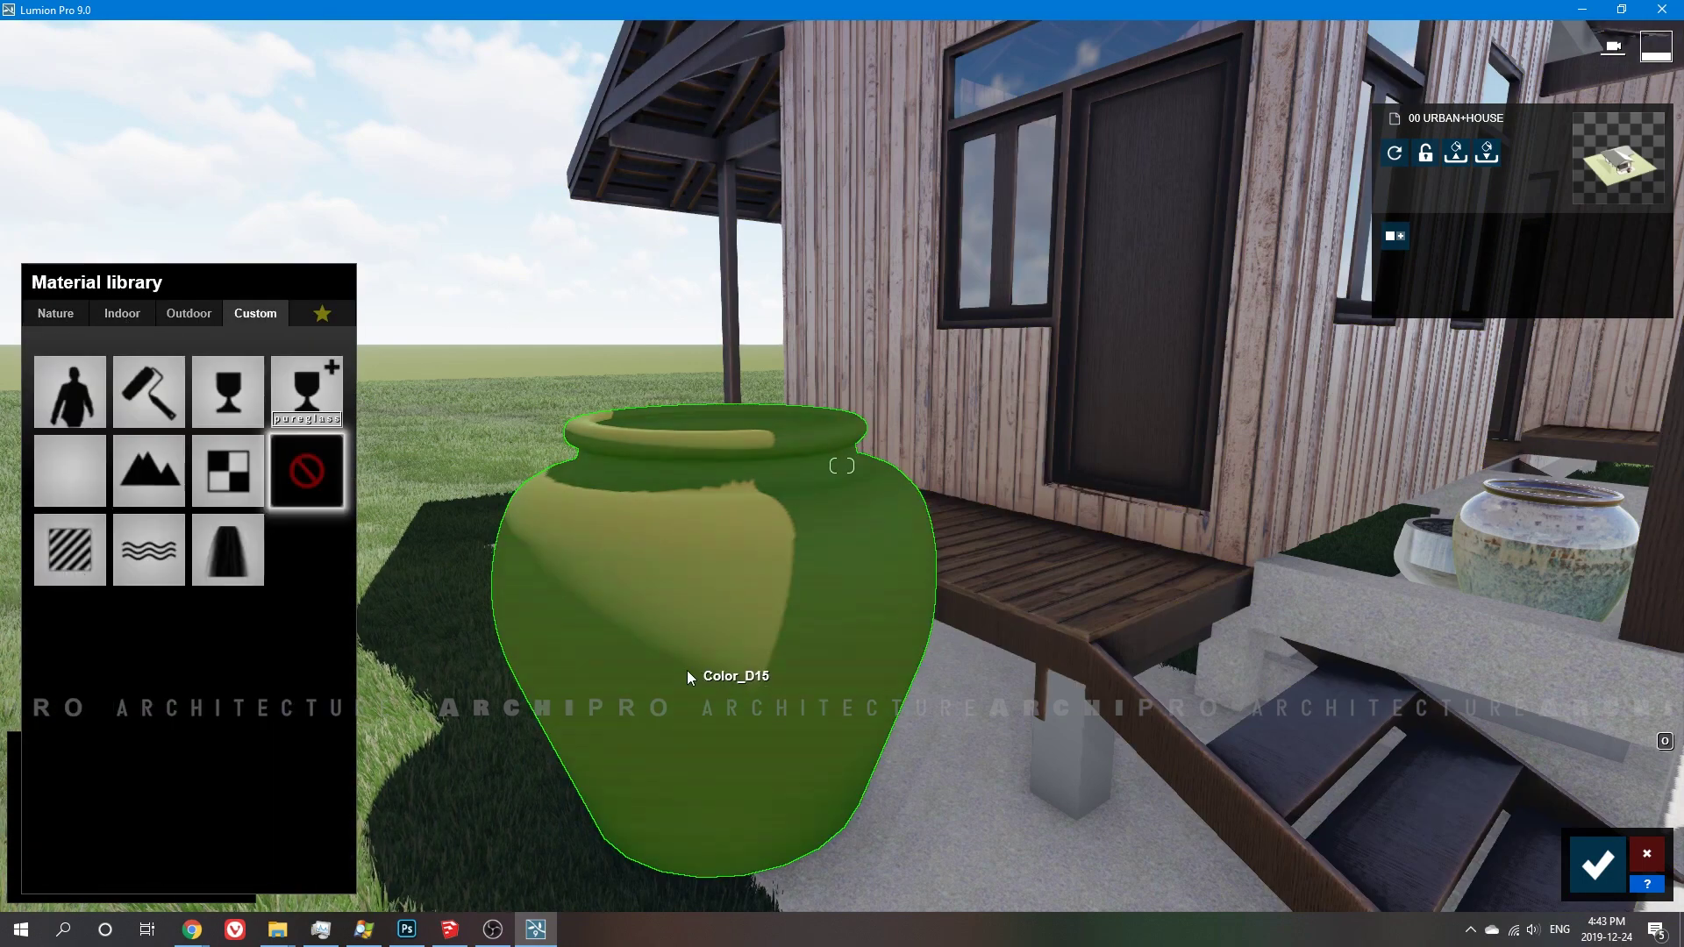
click(160, 319)
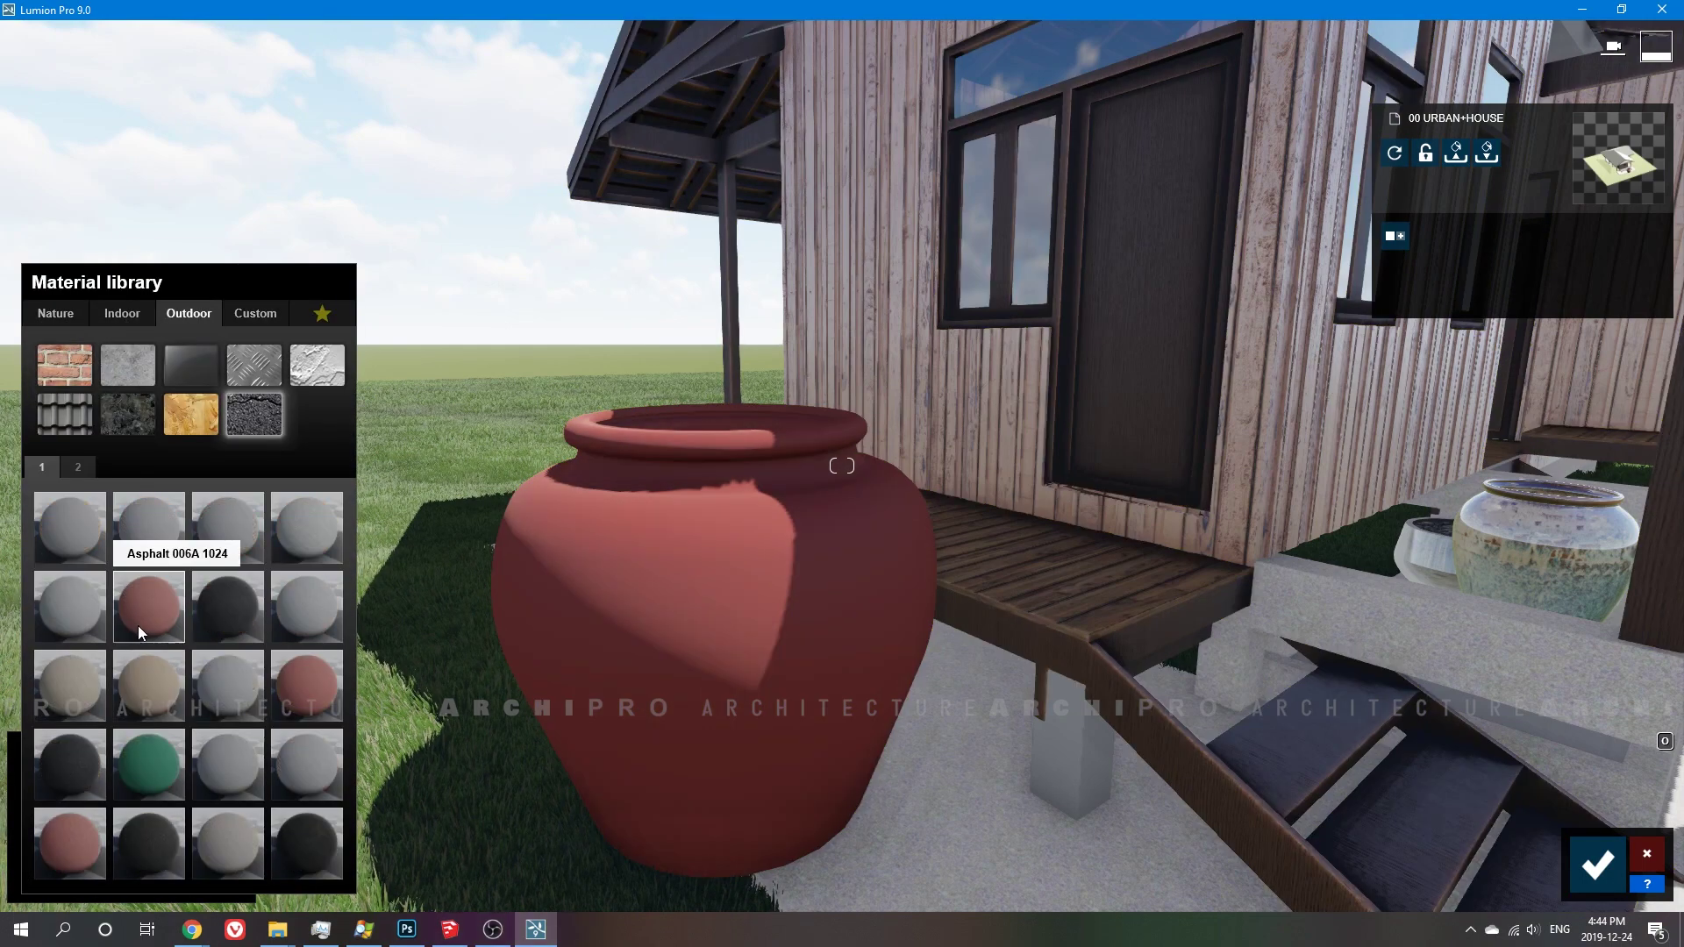
click(138, 624)
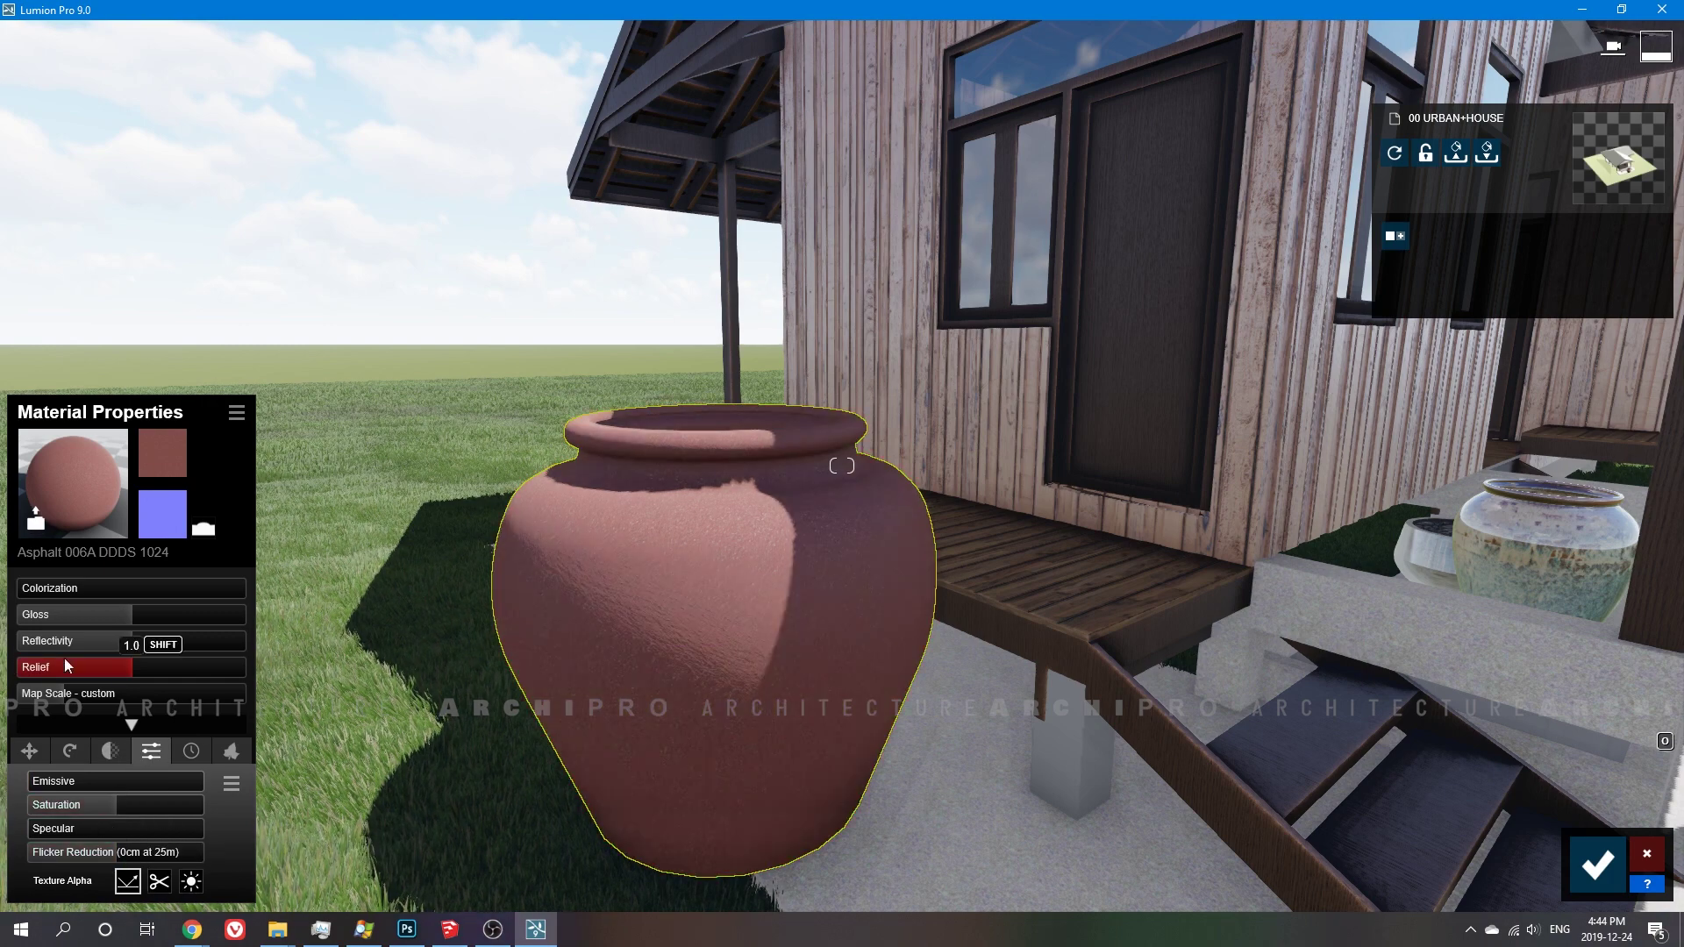
click(192, 751)
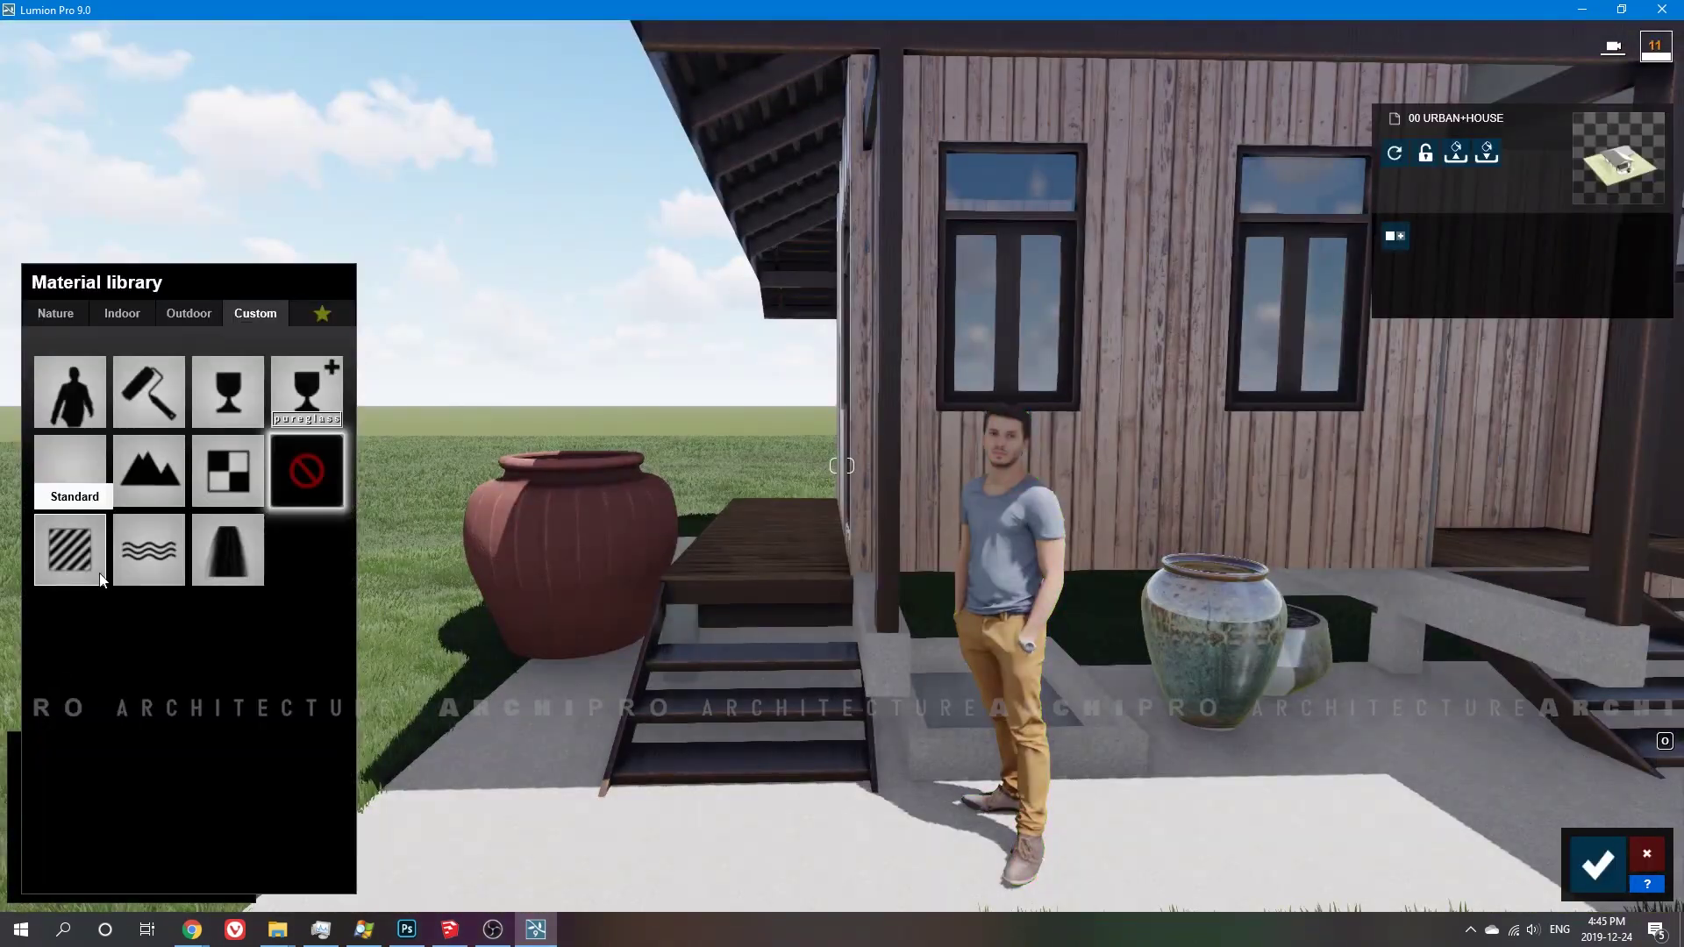
Select the paving surface, then fill the small planter bed with Poli StonesBeach 002 2k pebbles
click(101, 579)
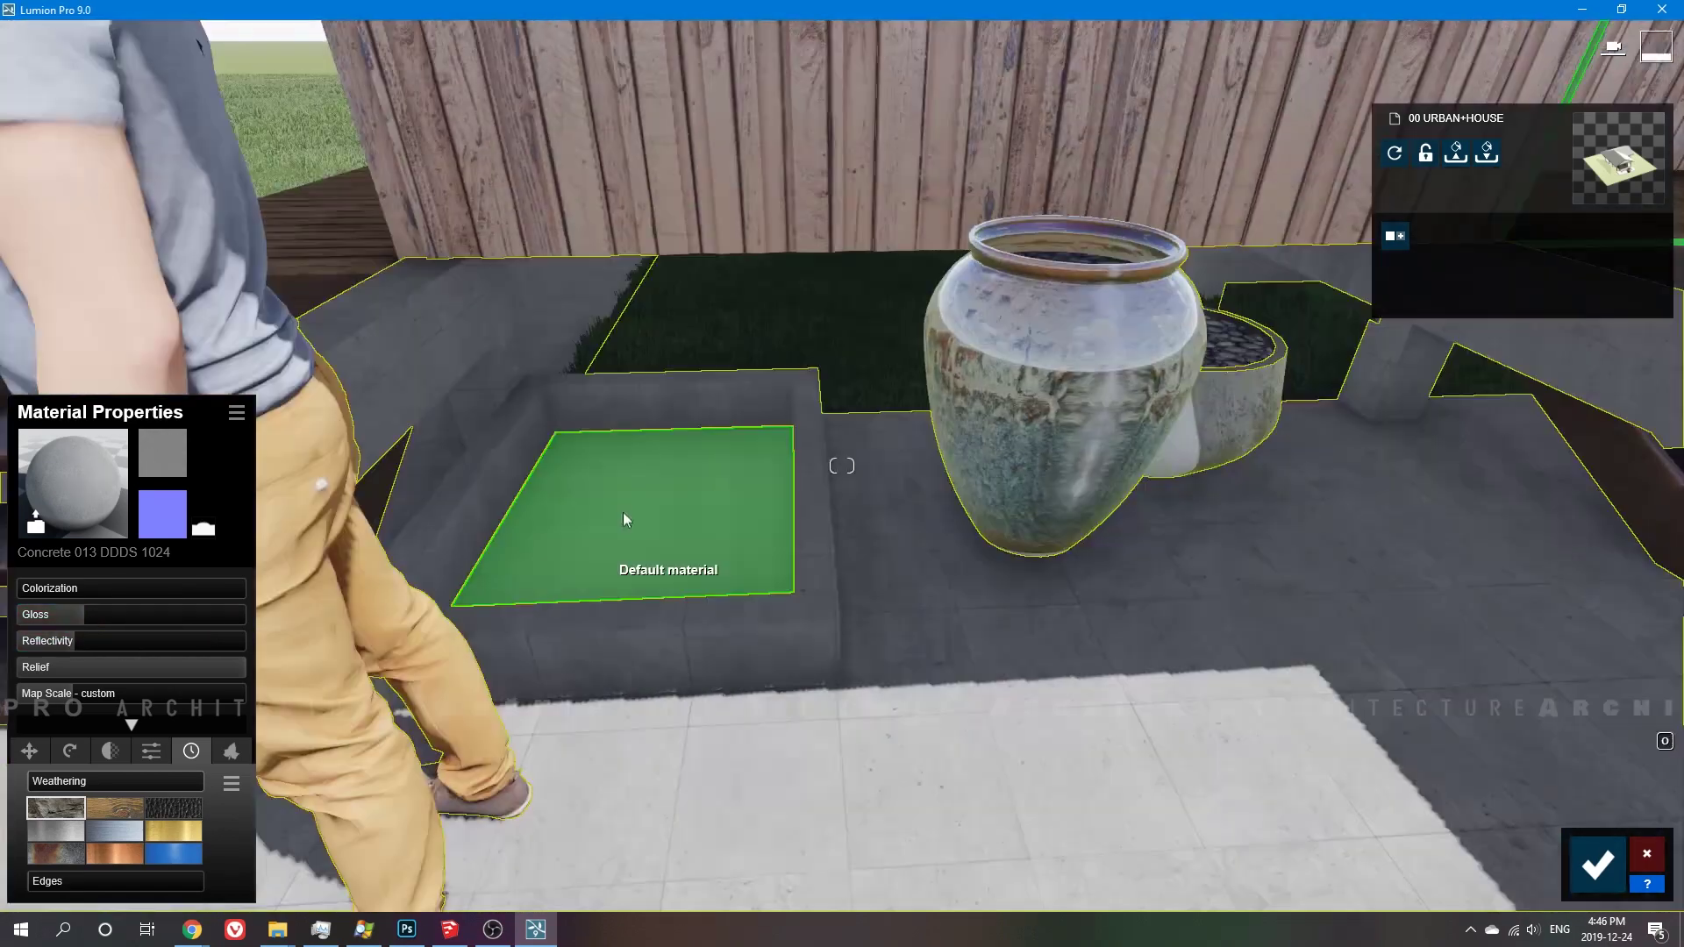
click(73, 482)
click(55, 313)
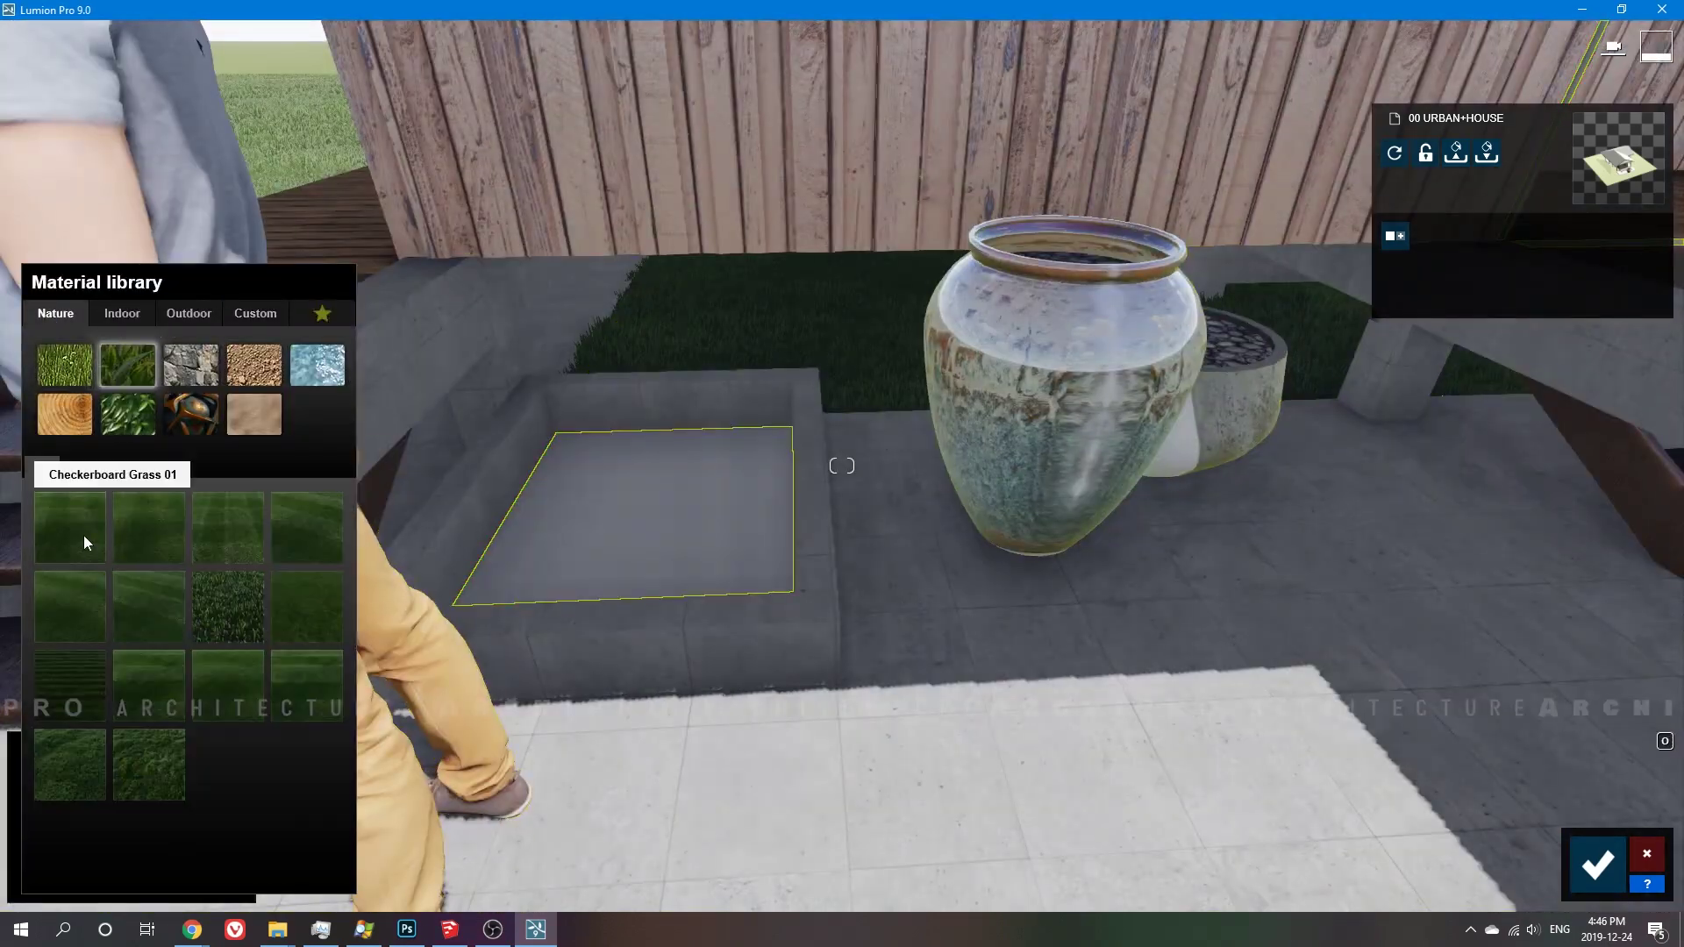
click(72, 528)
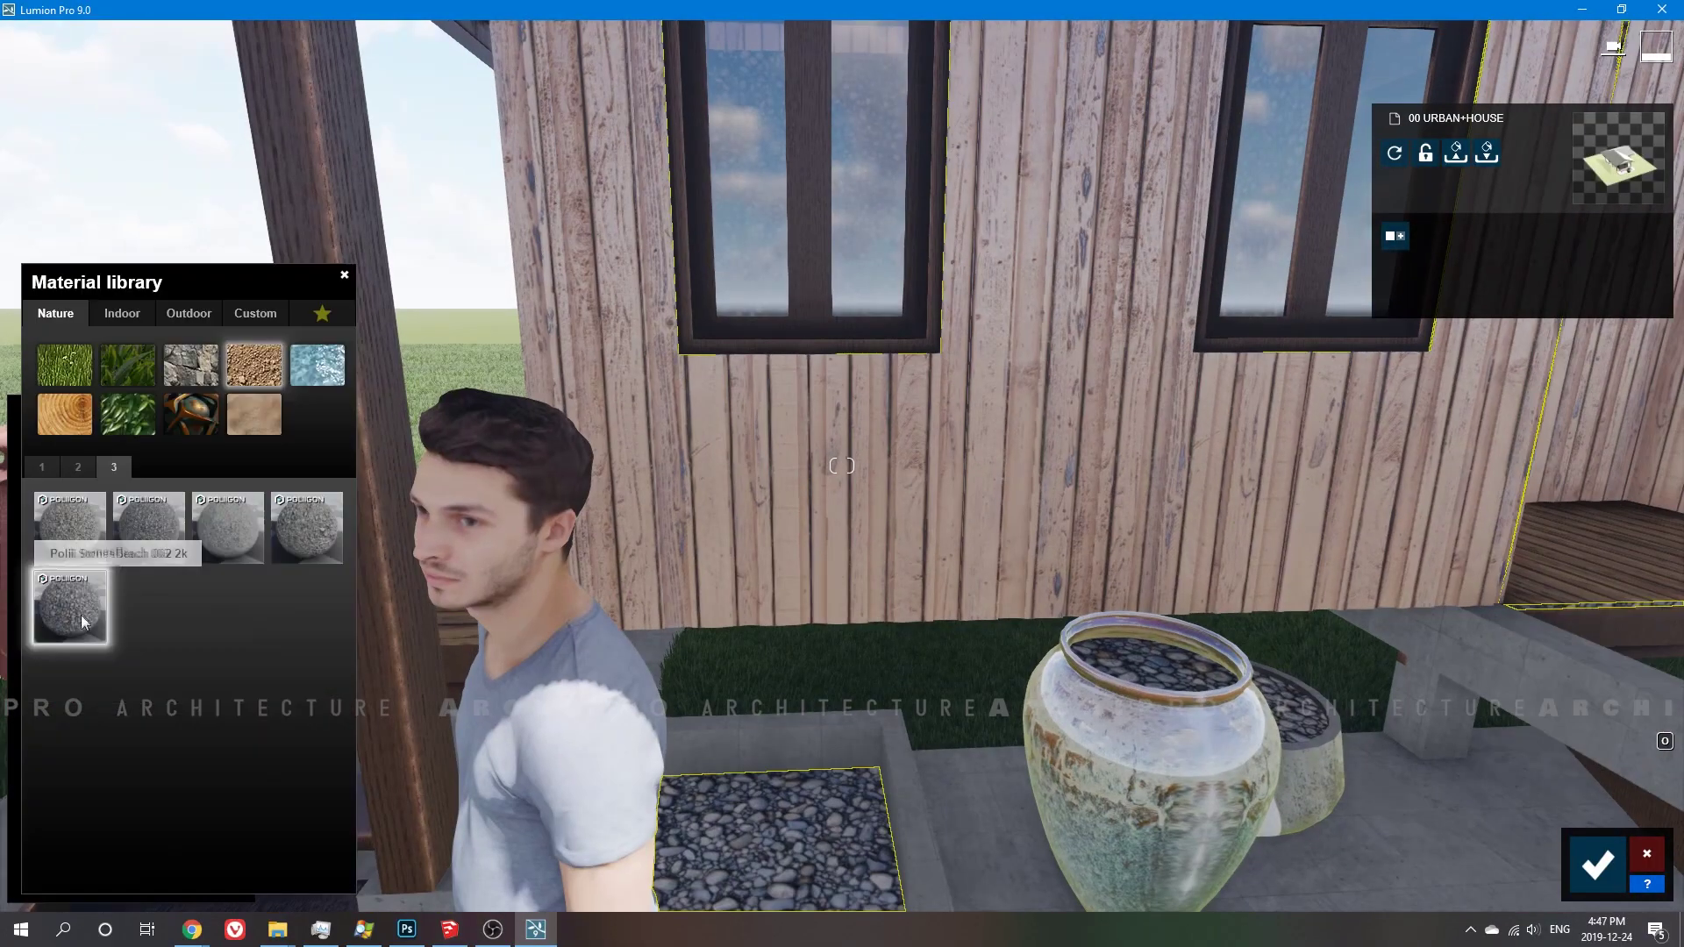
click(81, 621)
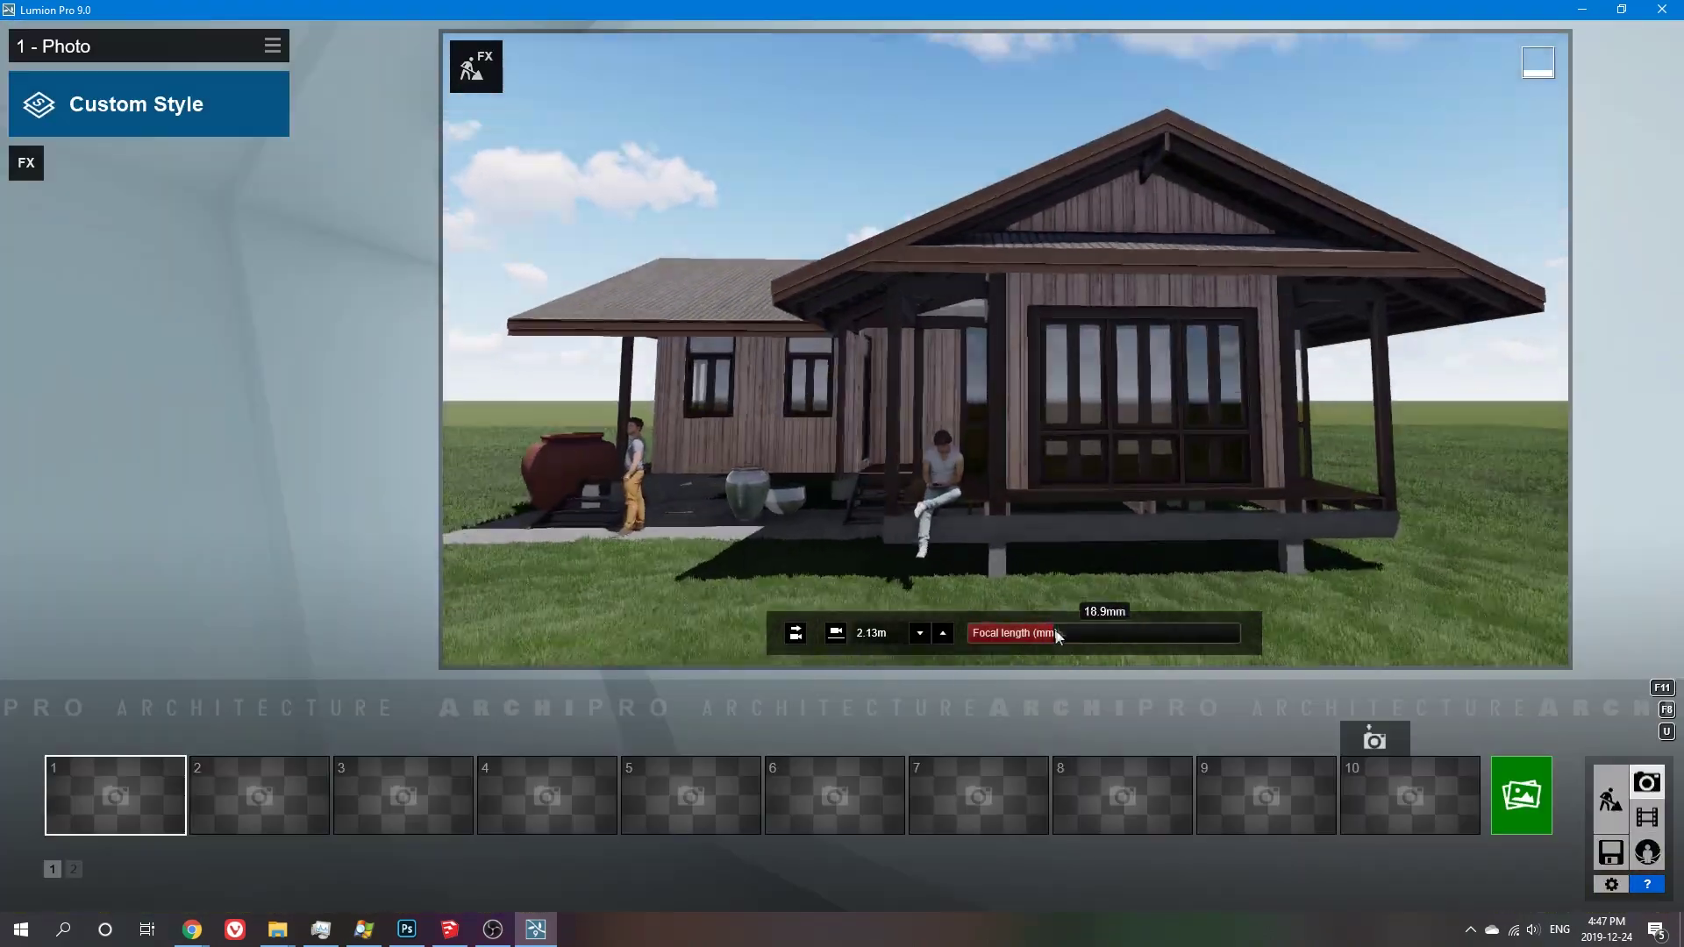
Frame a low, near-ground corner view of the house at 25.2mm focal length, then return to Build mode
right_drag(1054, 628, 1005, 628)
drag(1054, 633, 1071, 630)
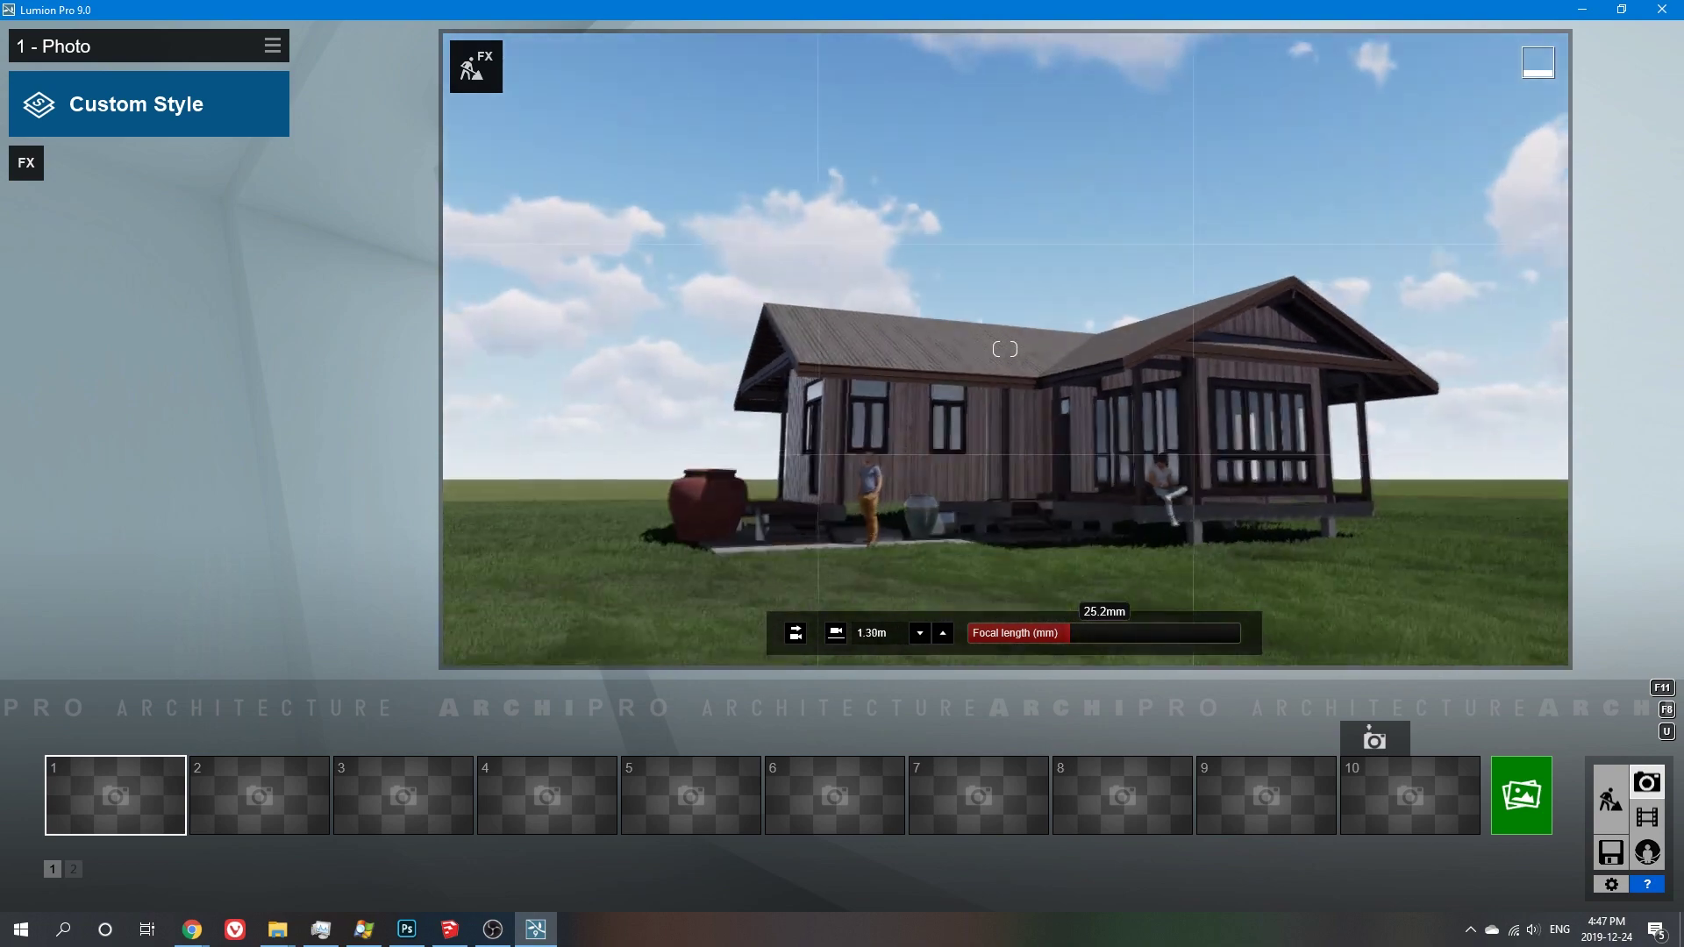
key(q)
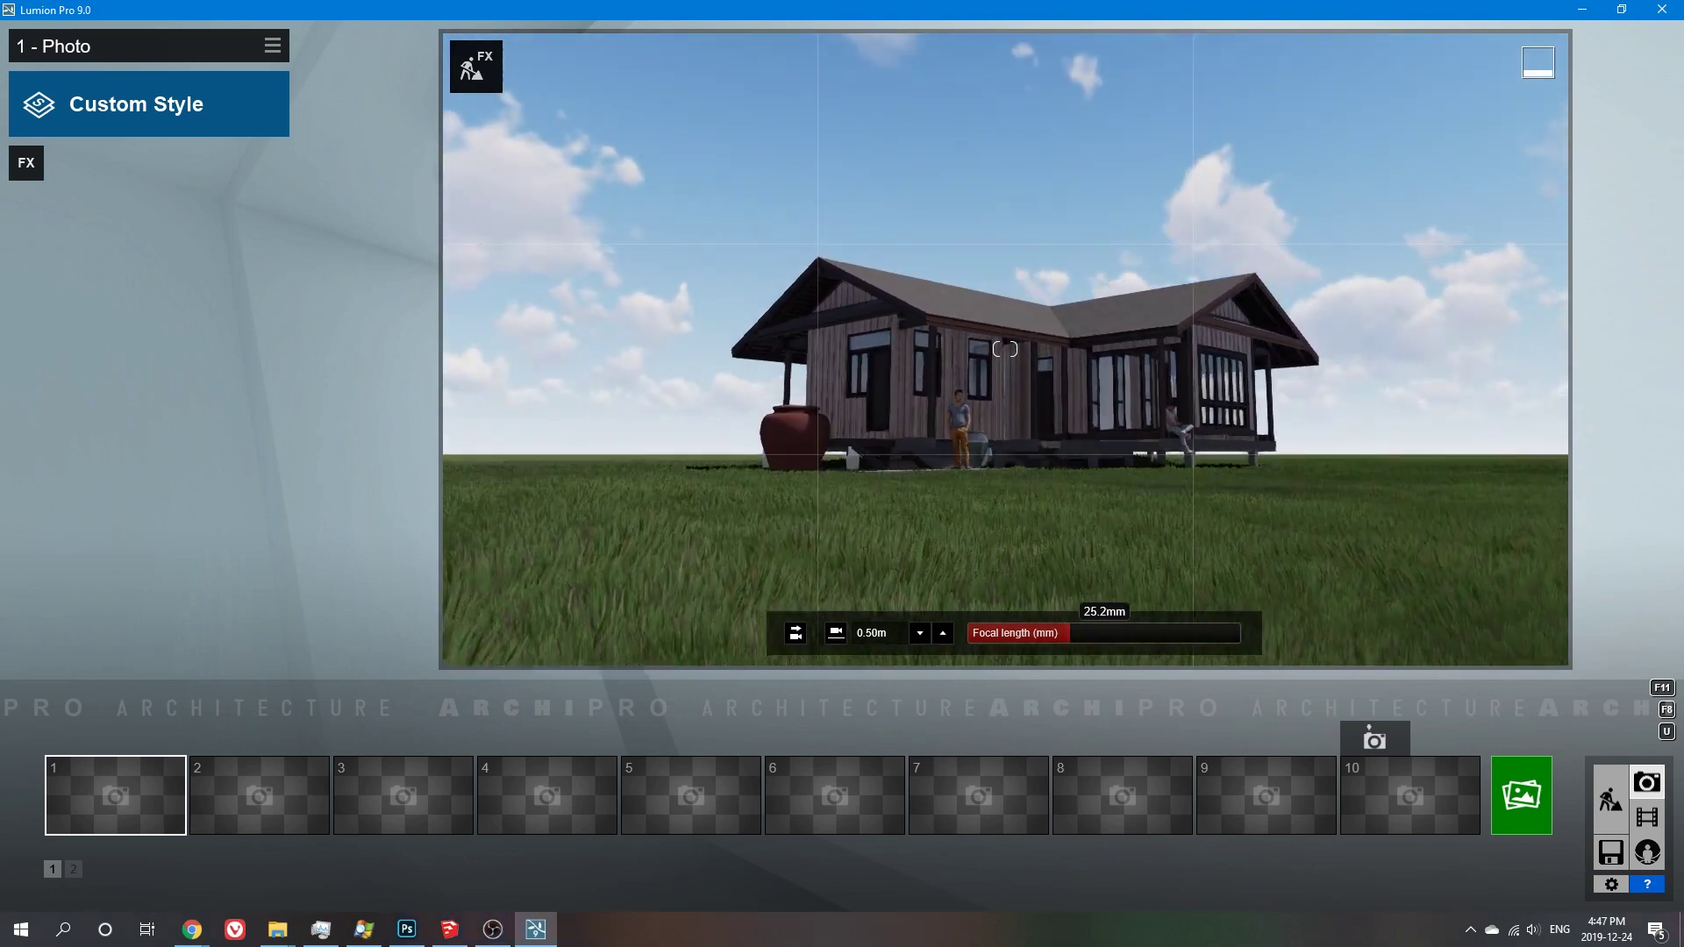
key(e)
key(e)
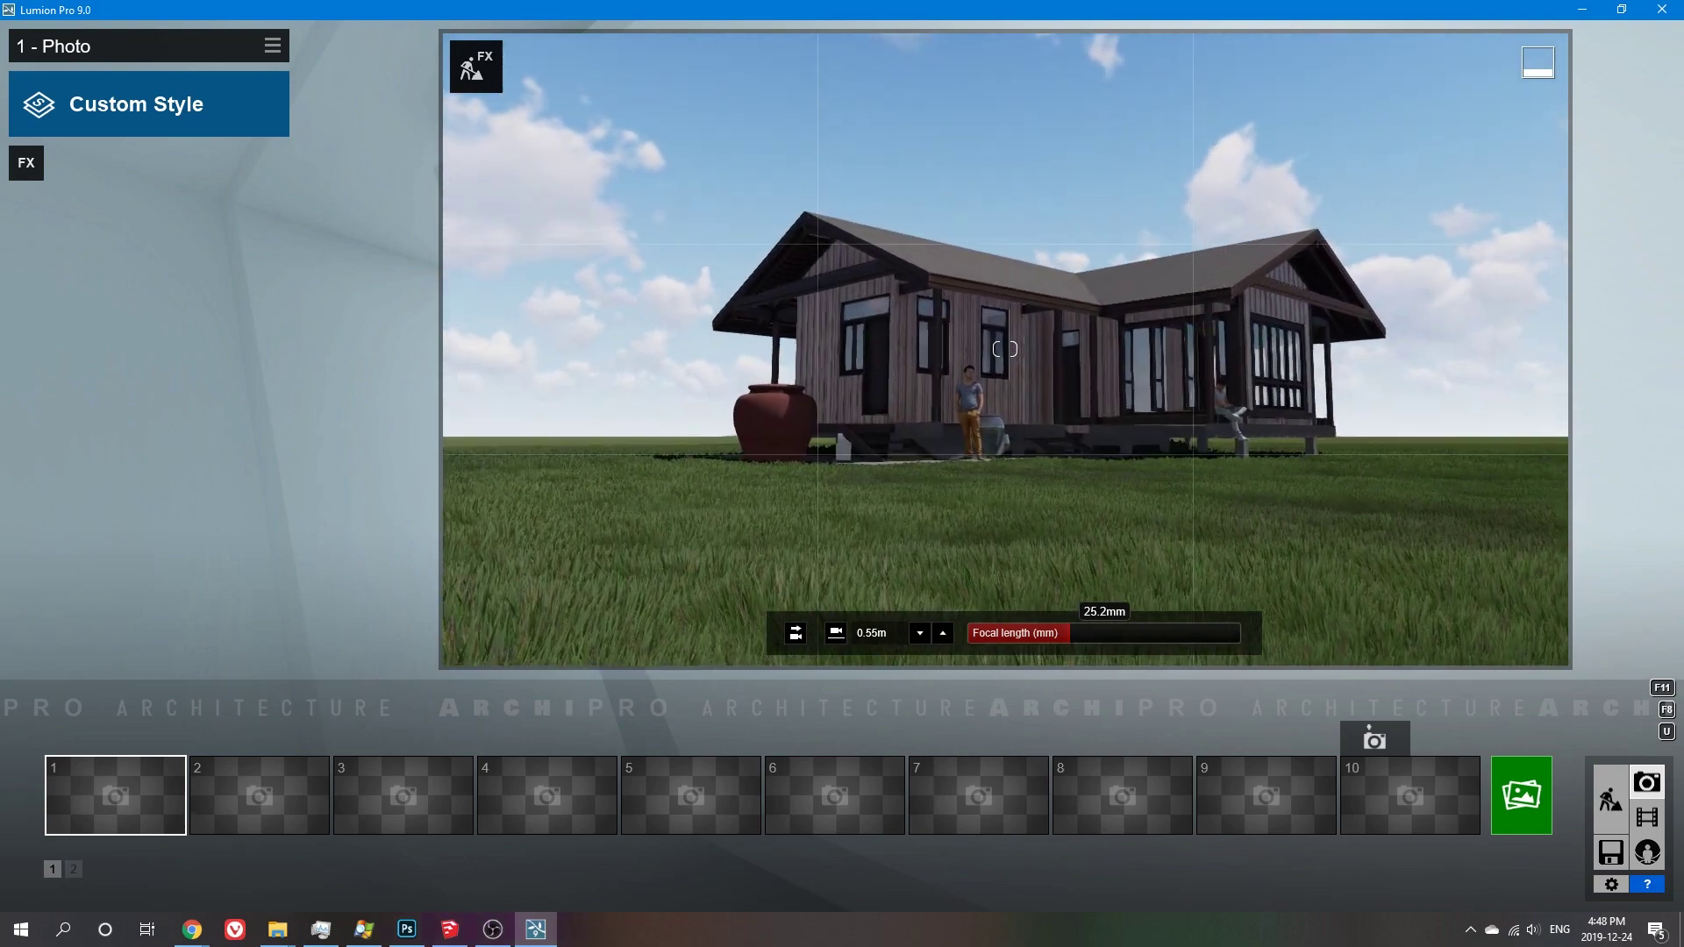
click(1611, 800)
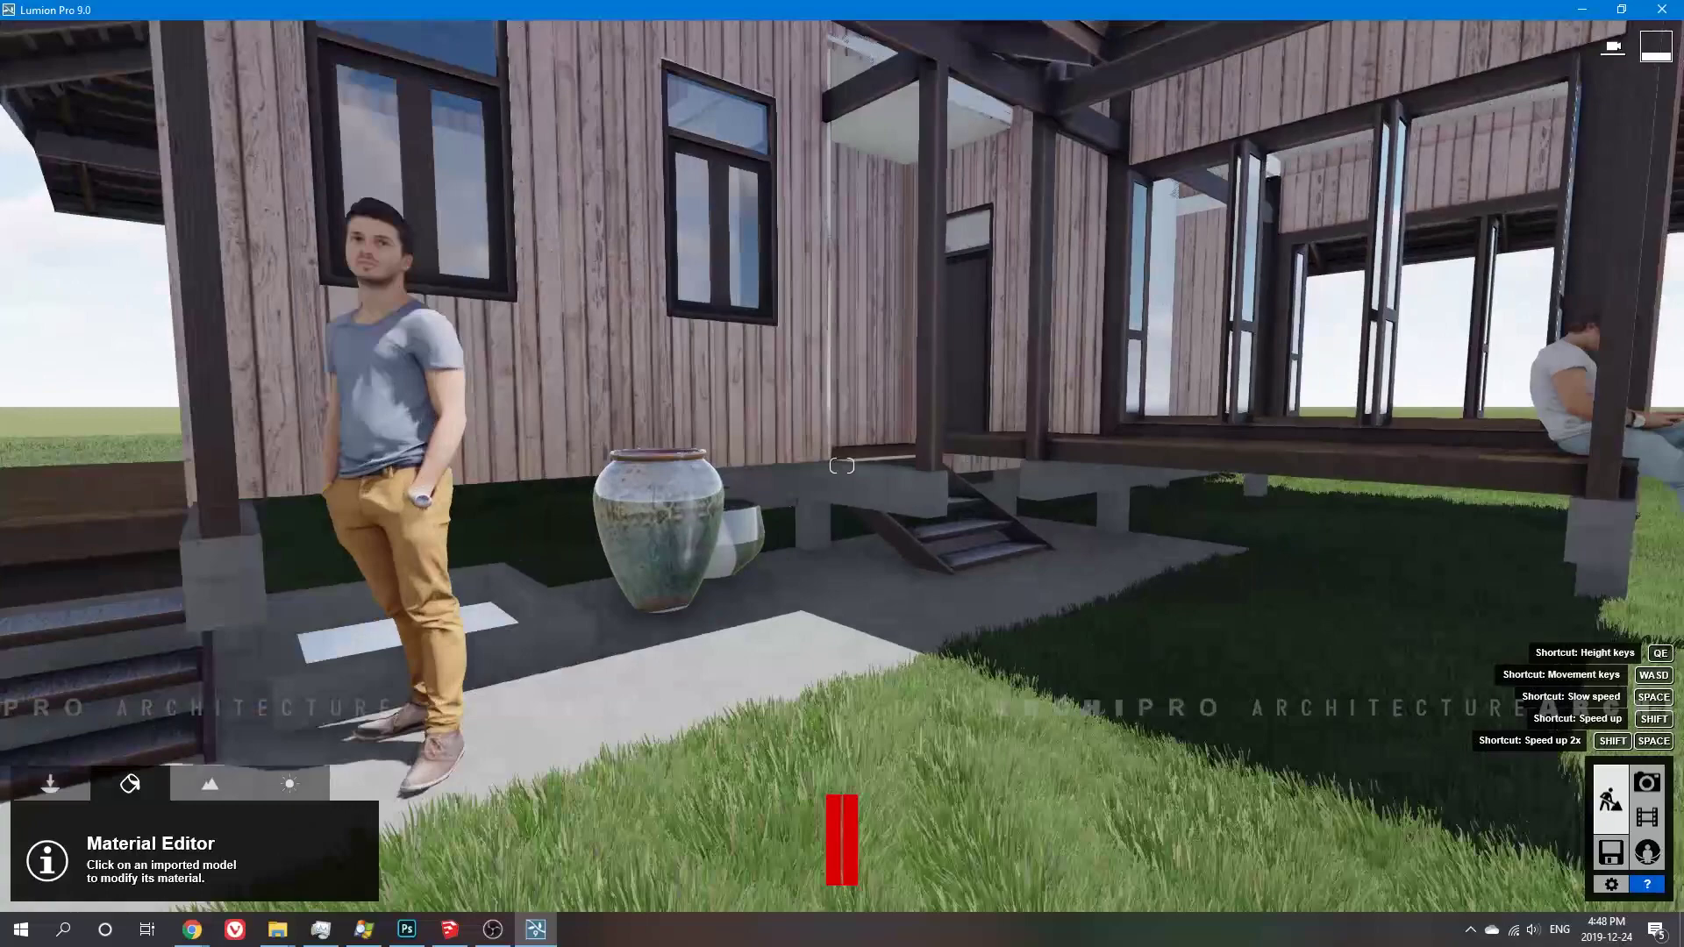
Confirm the concrete base material edits, save the view as photo 1, and move to terrain tools
click(769, 498)
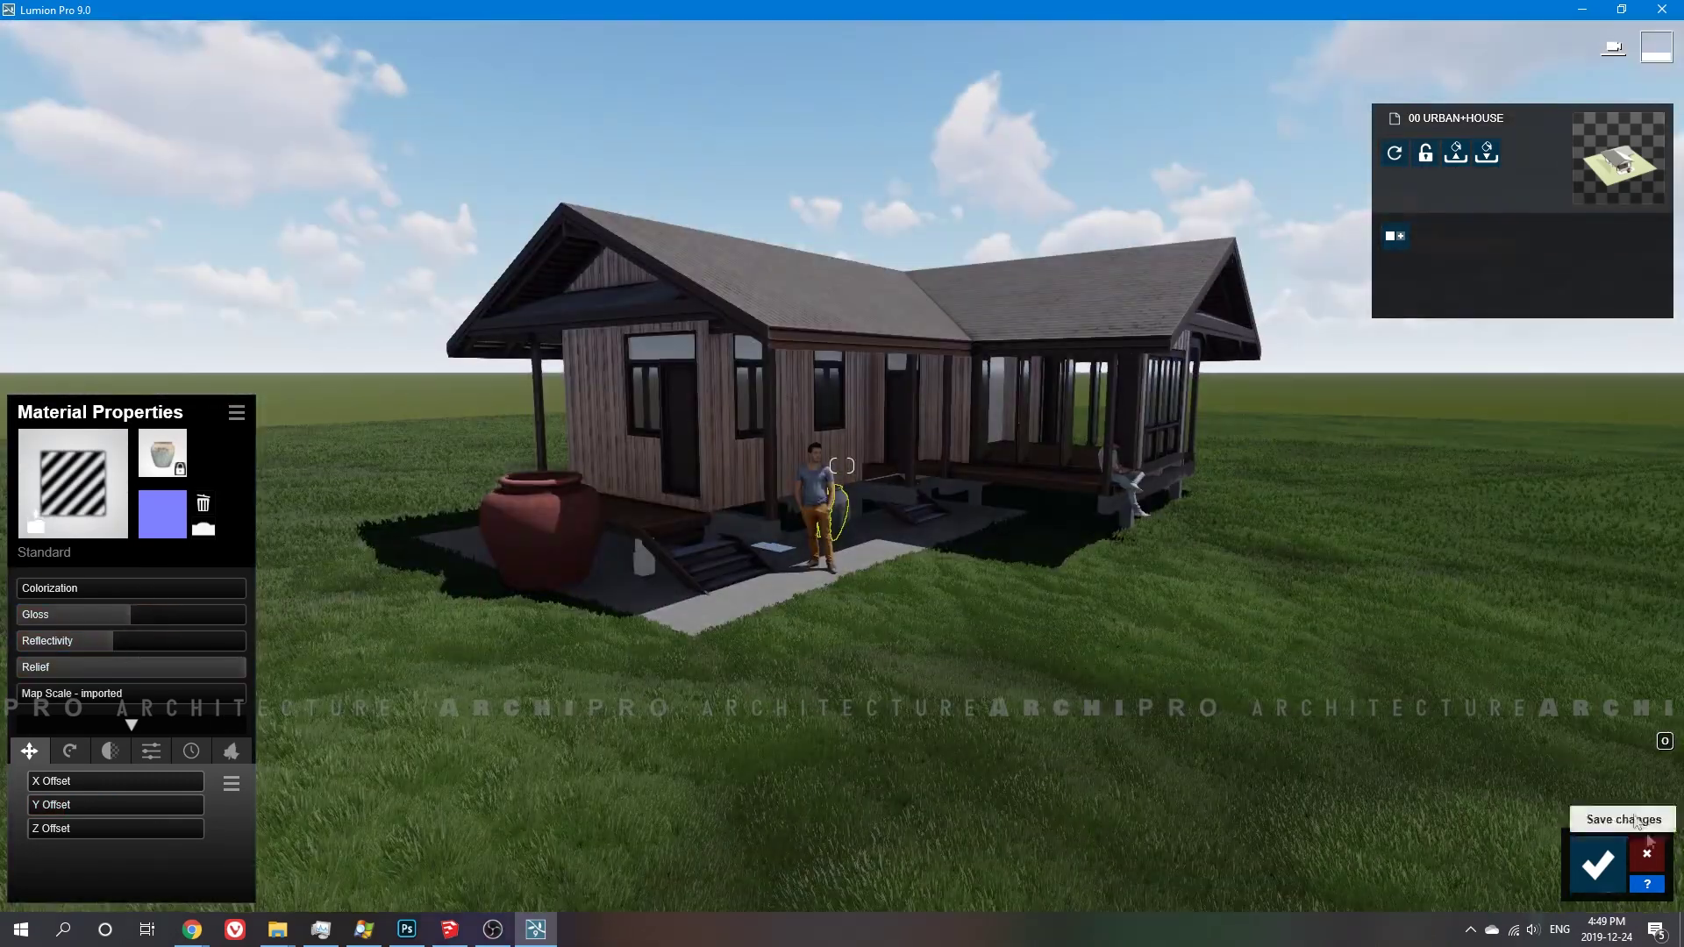
click(1597, 866)
click(1647, 781)
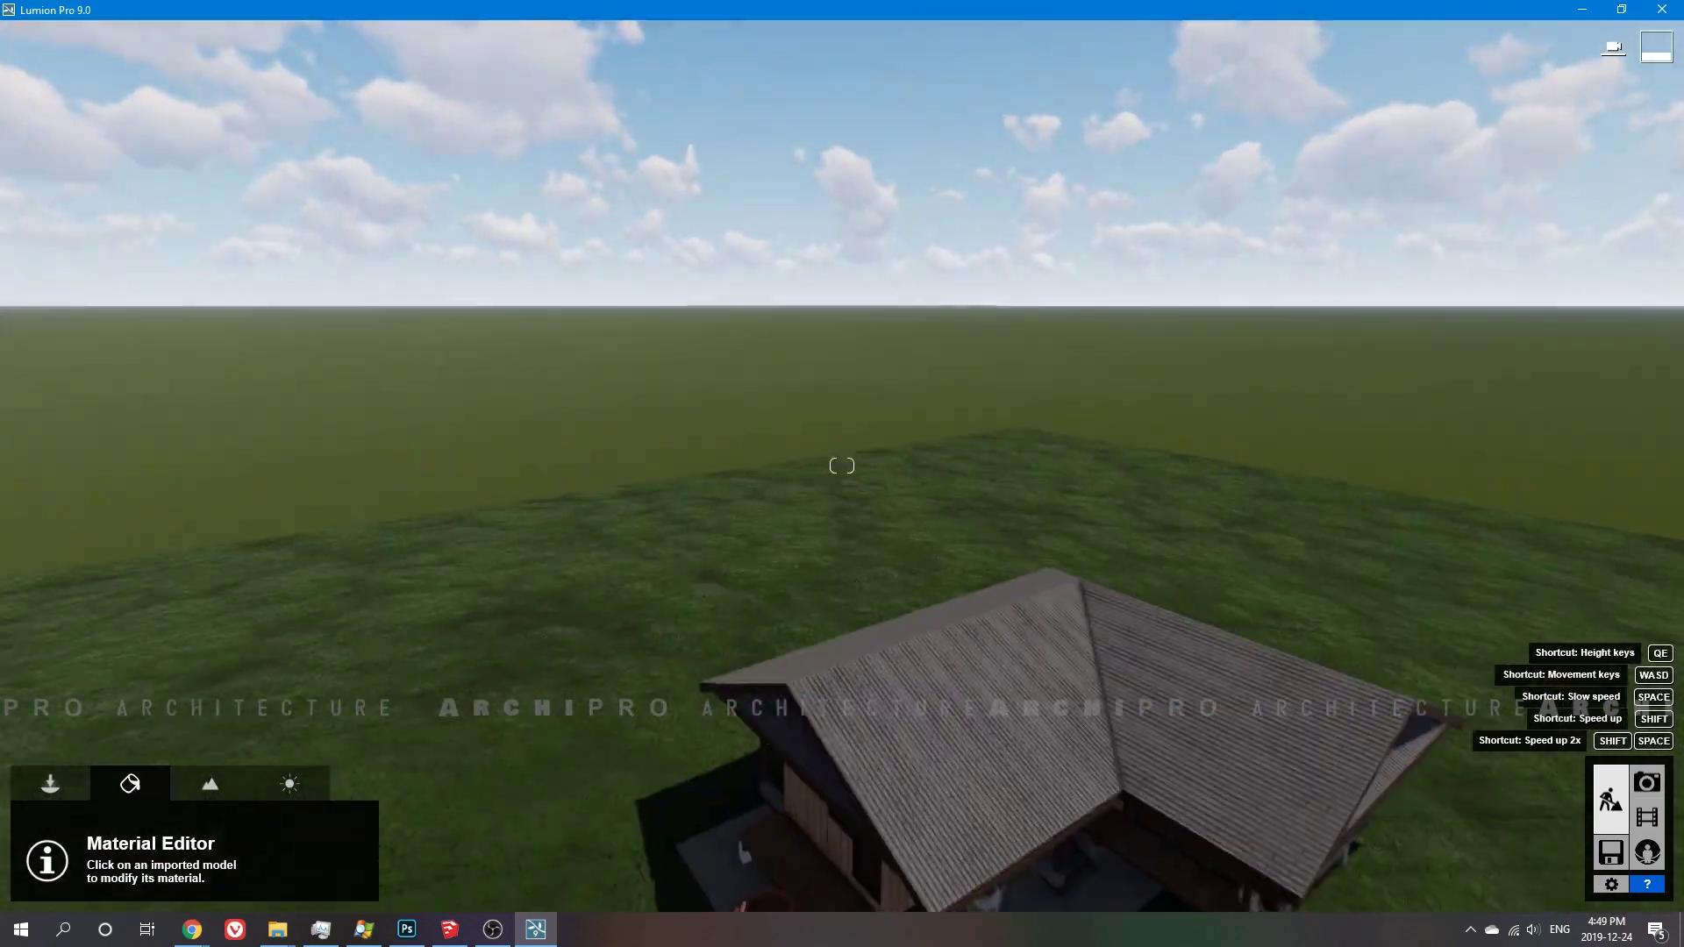
click(209, 783)
click(154, 842)
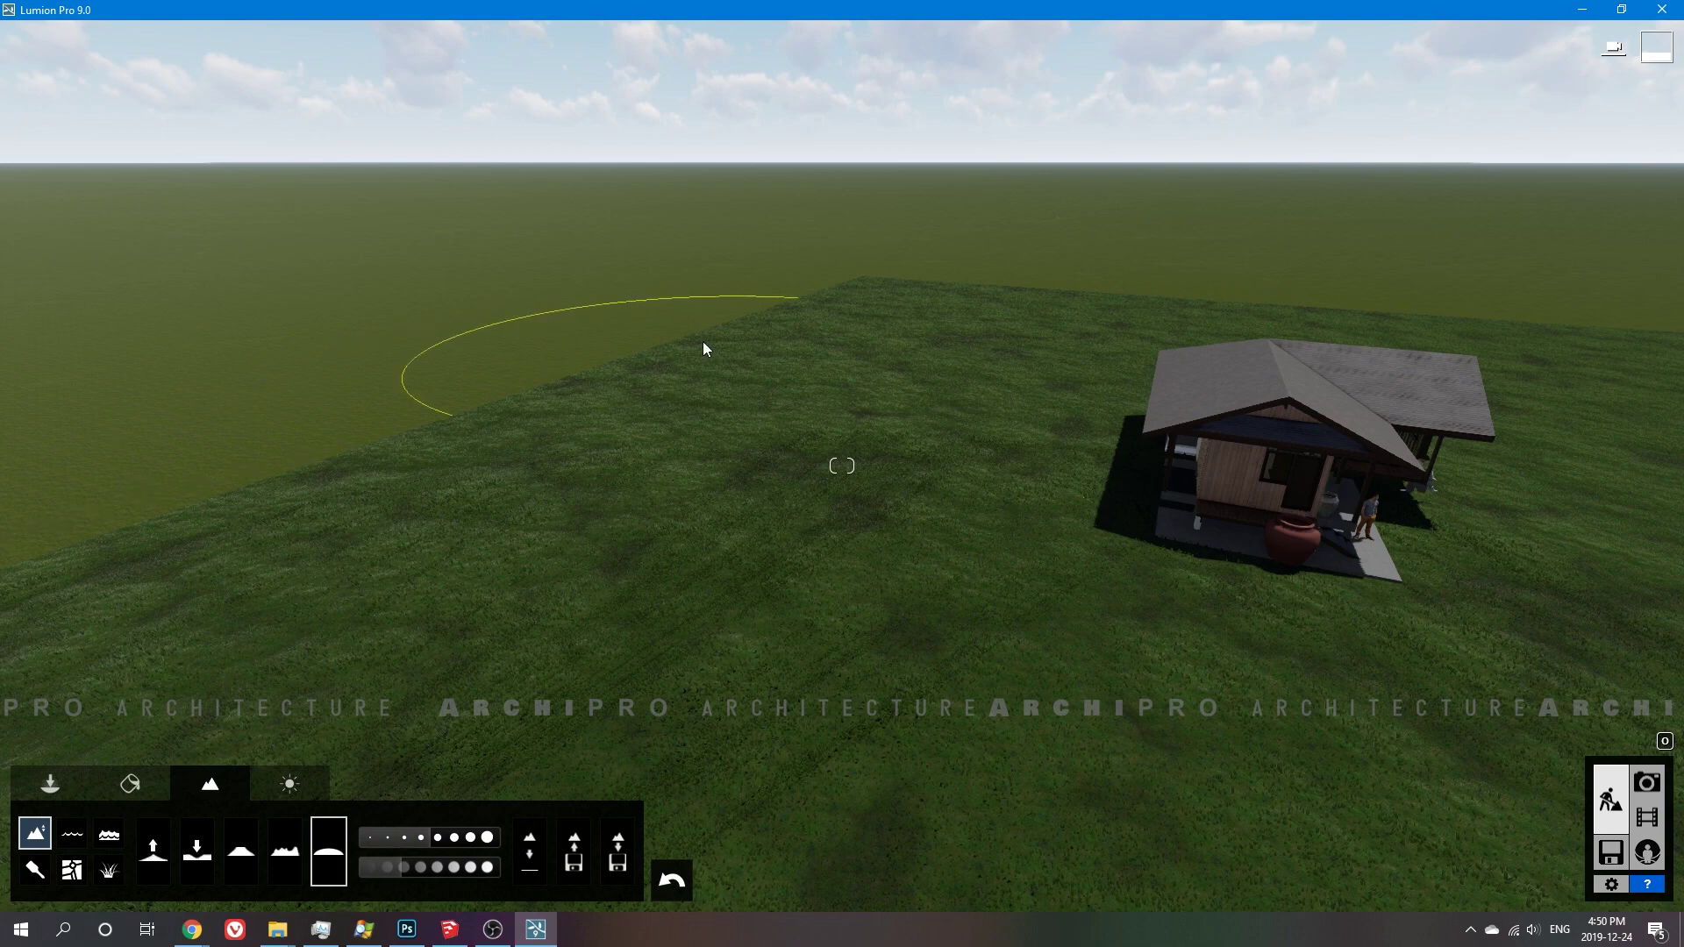
Look over the raised hills toward the house and preview them in Photo mode
right_drag(1215, 361, 1316, 380)
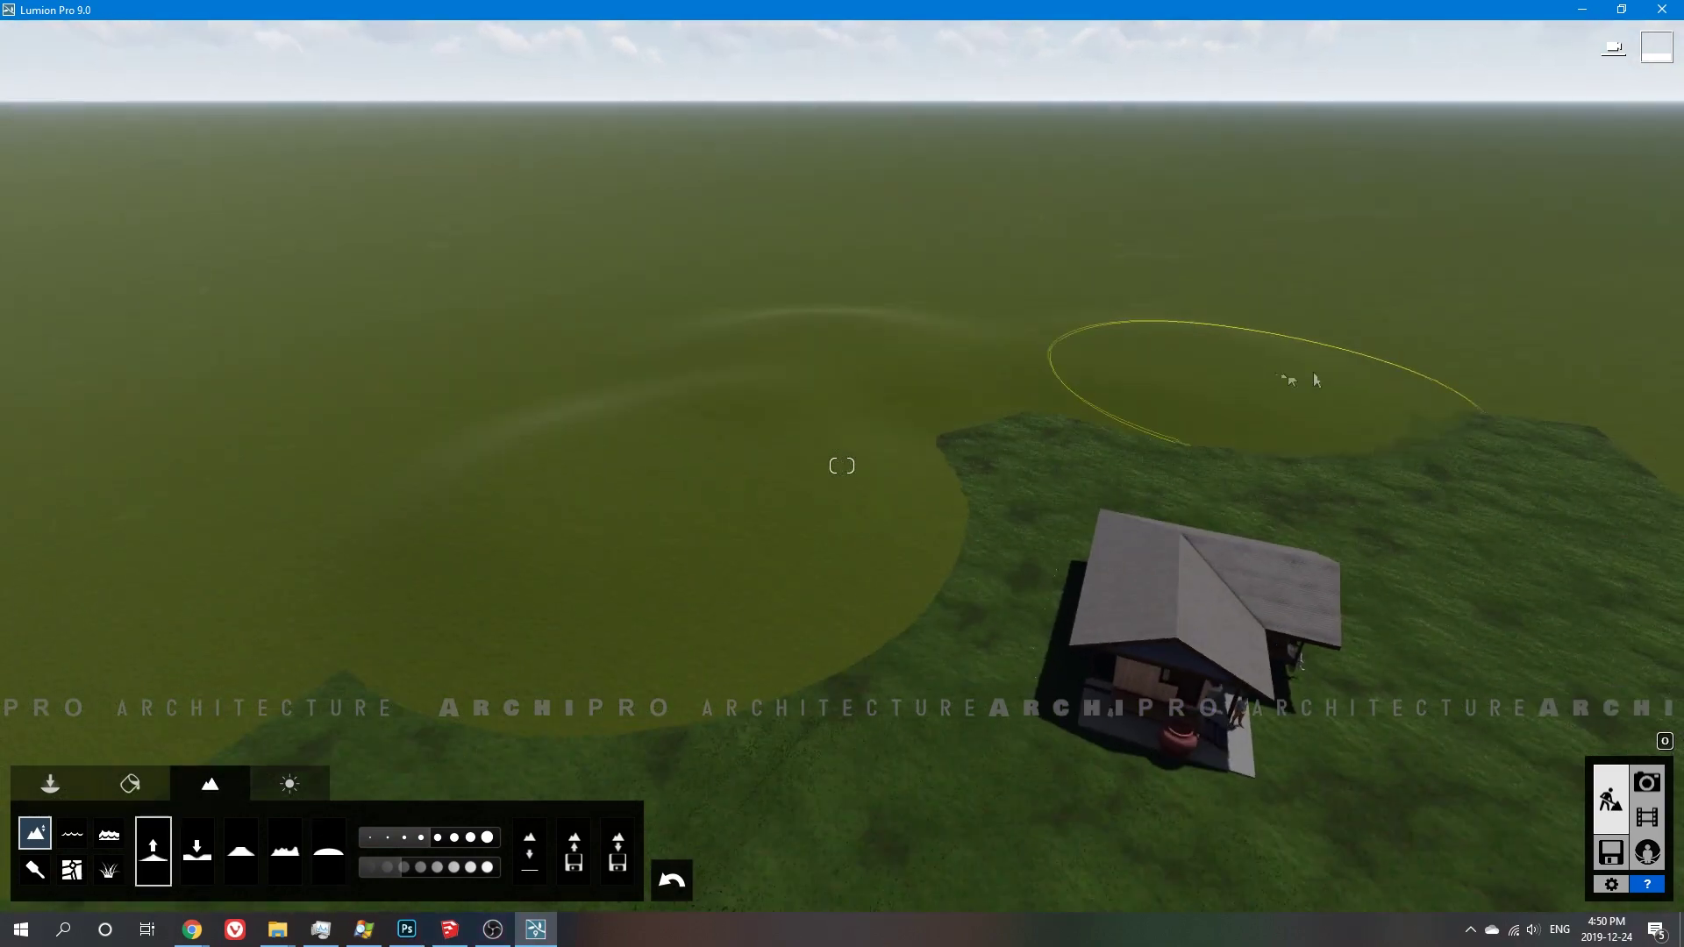
right_drag(1283, 437, 1044, 697)
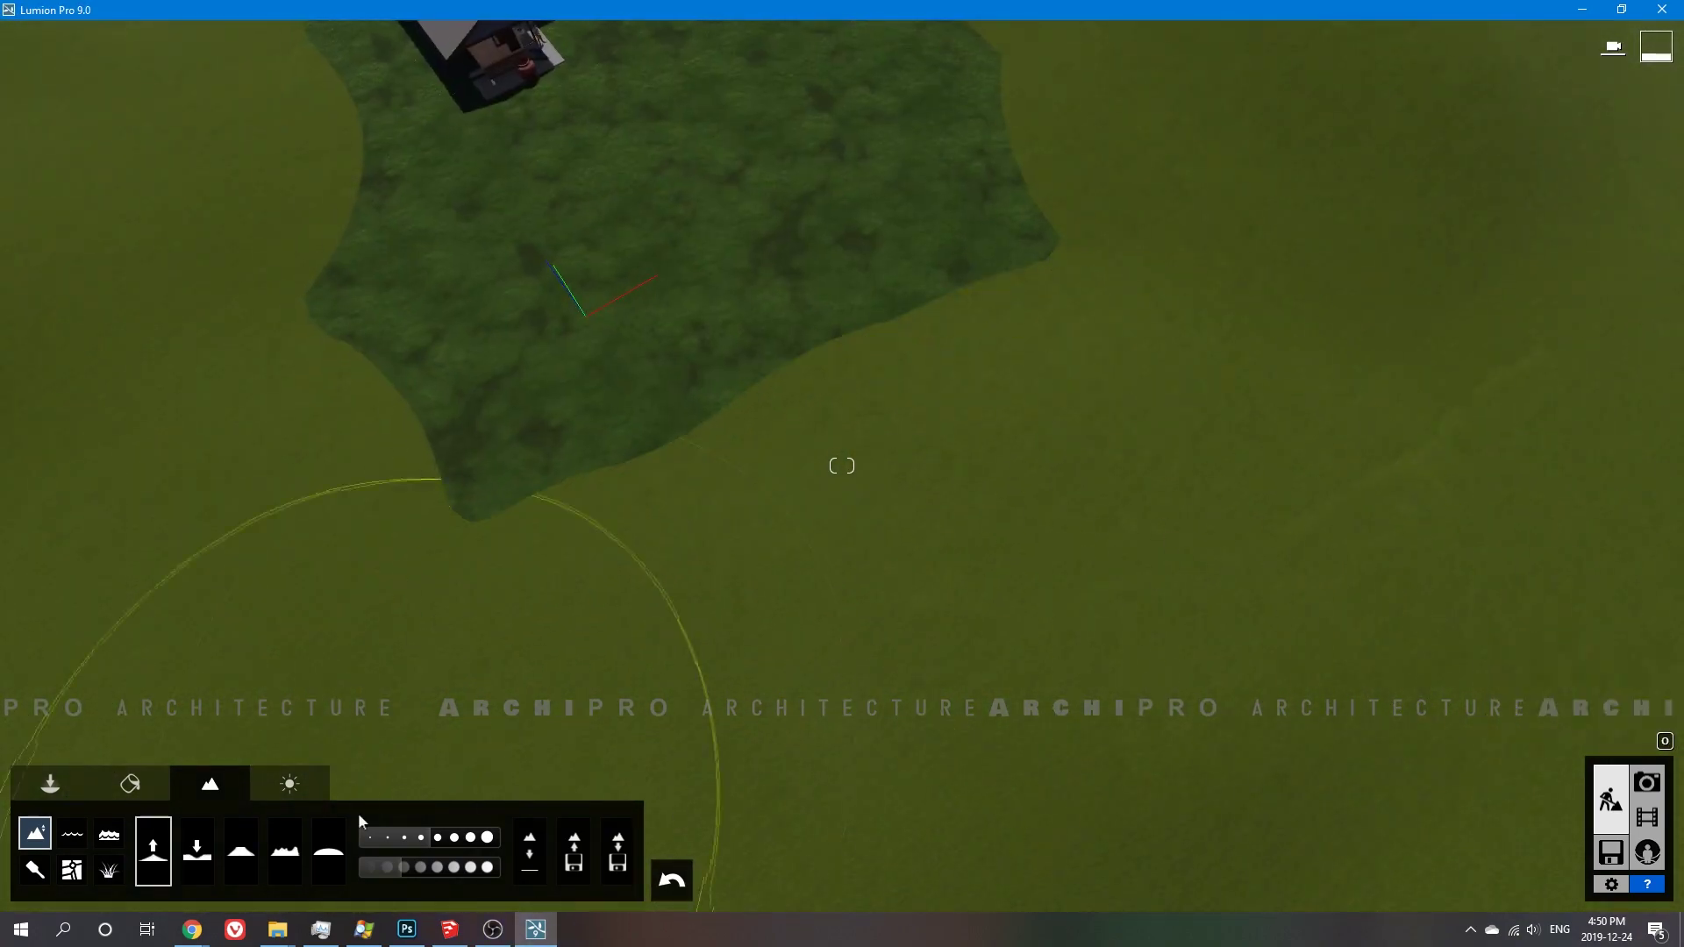
click(1647, 782)
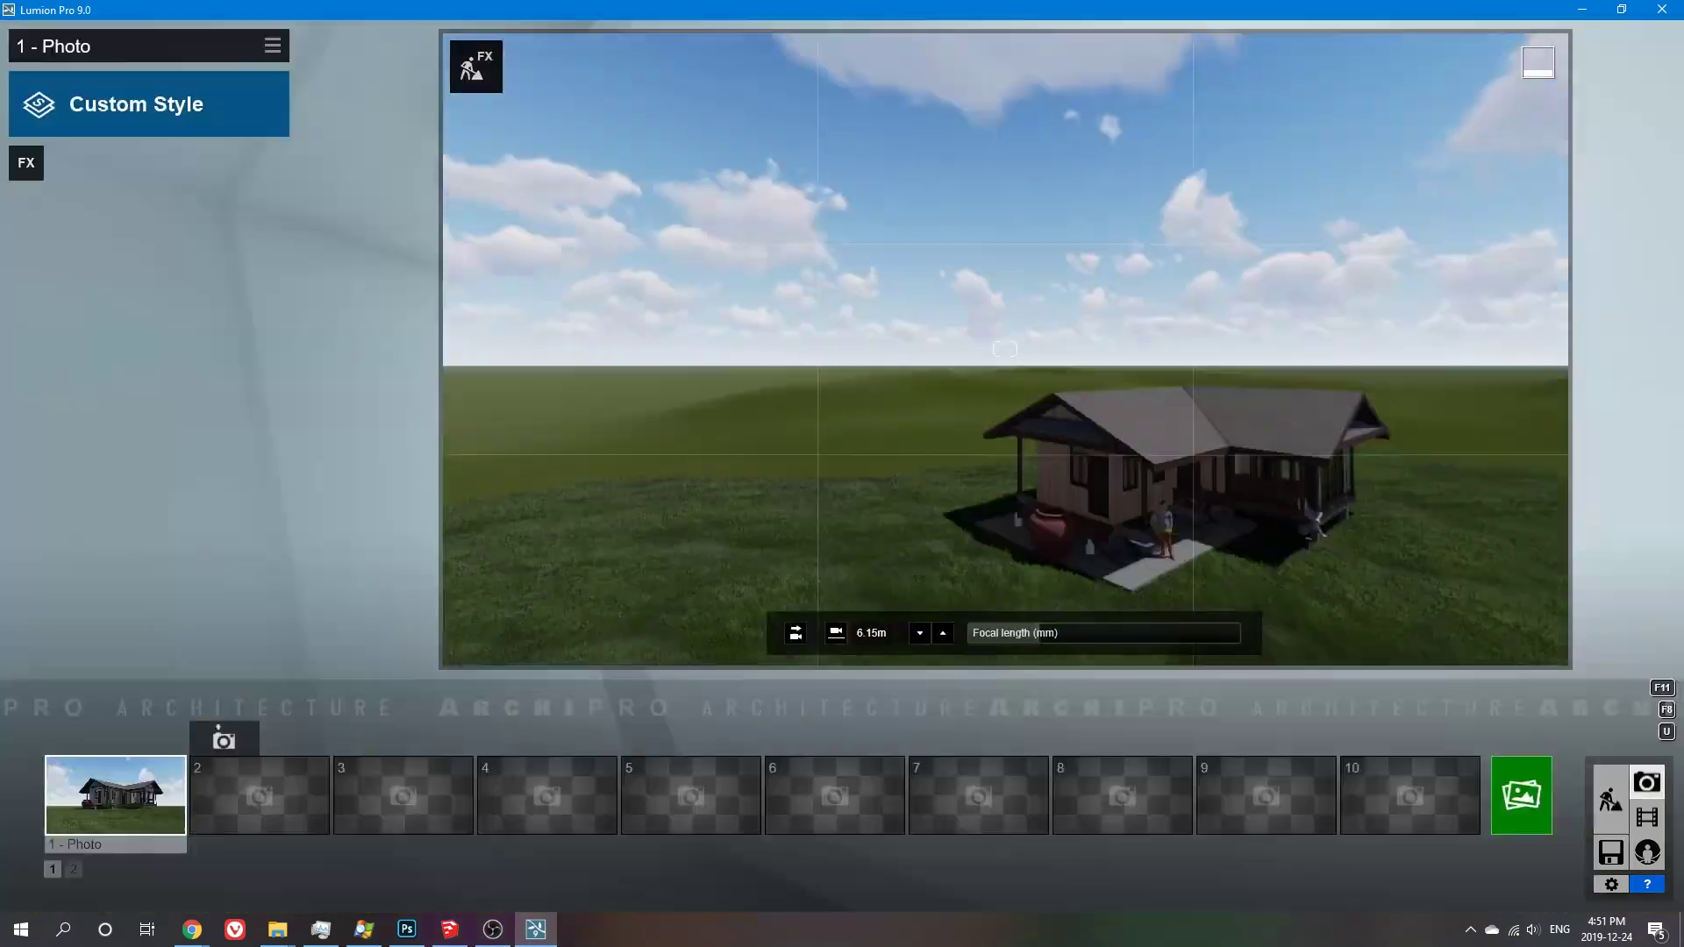
click(1611, 800)
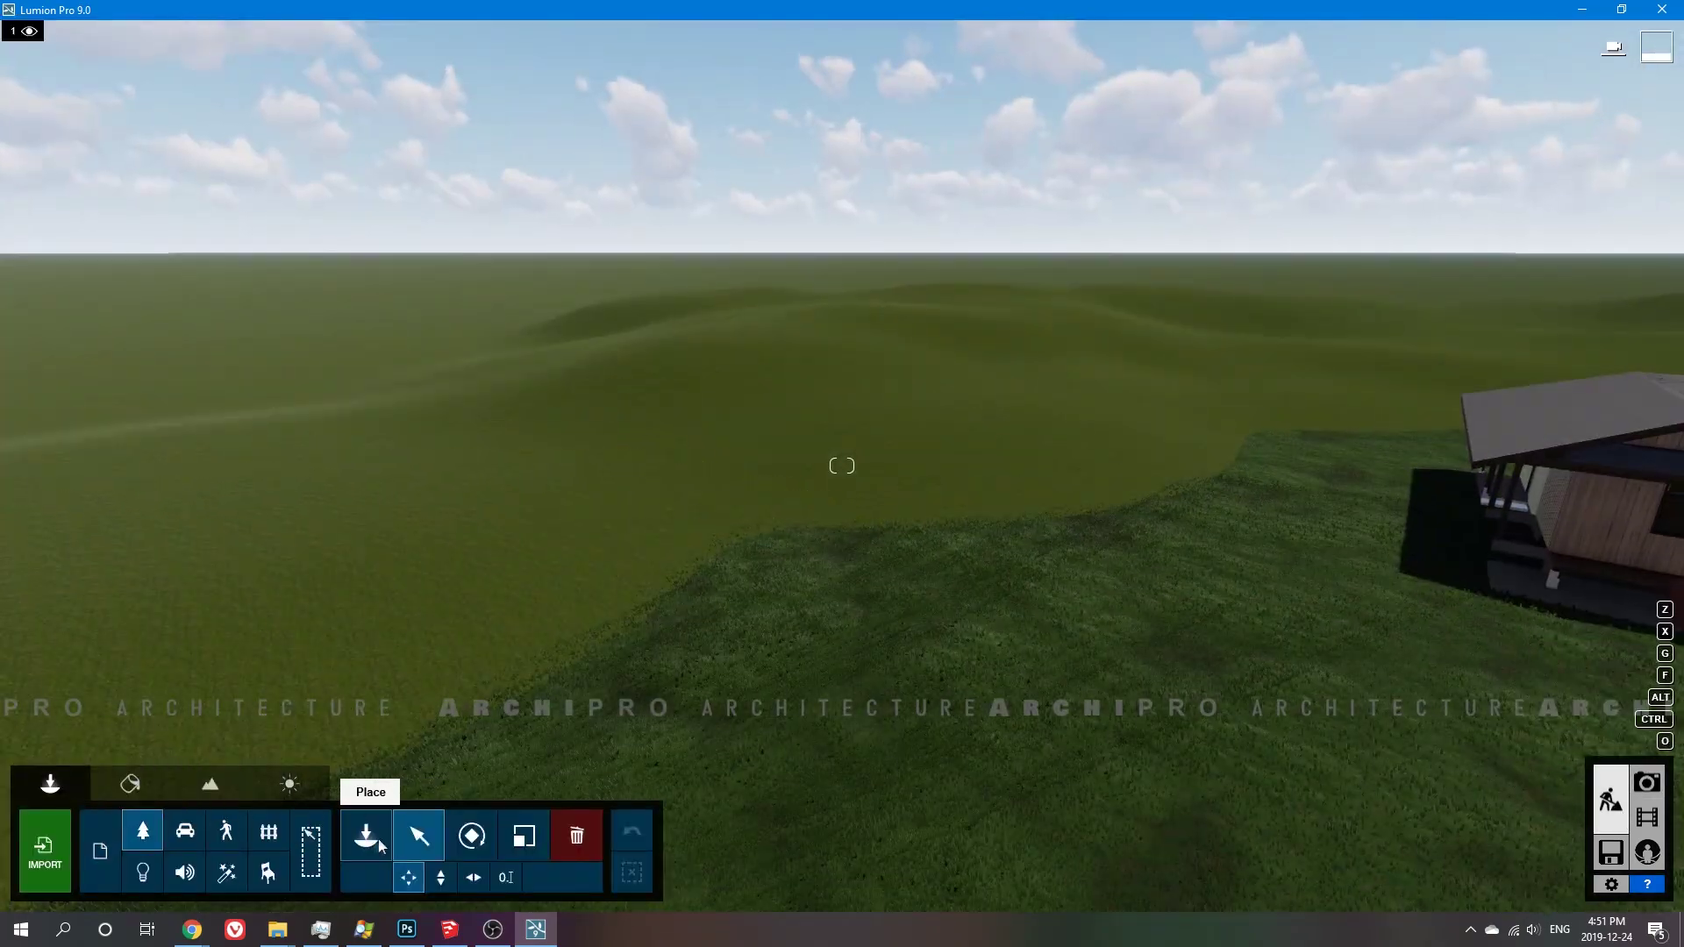
Choose conifer trees from the Nature library and survey the forest from above and ground level
click(380, 842)
mouse_move(171, 404)
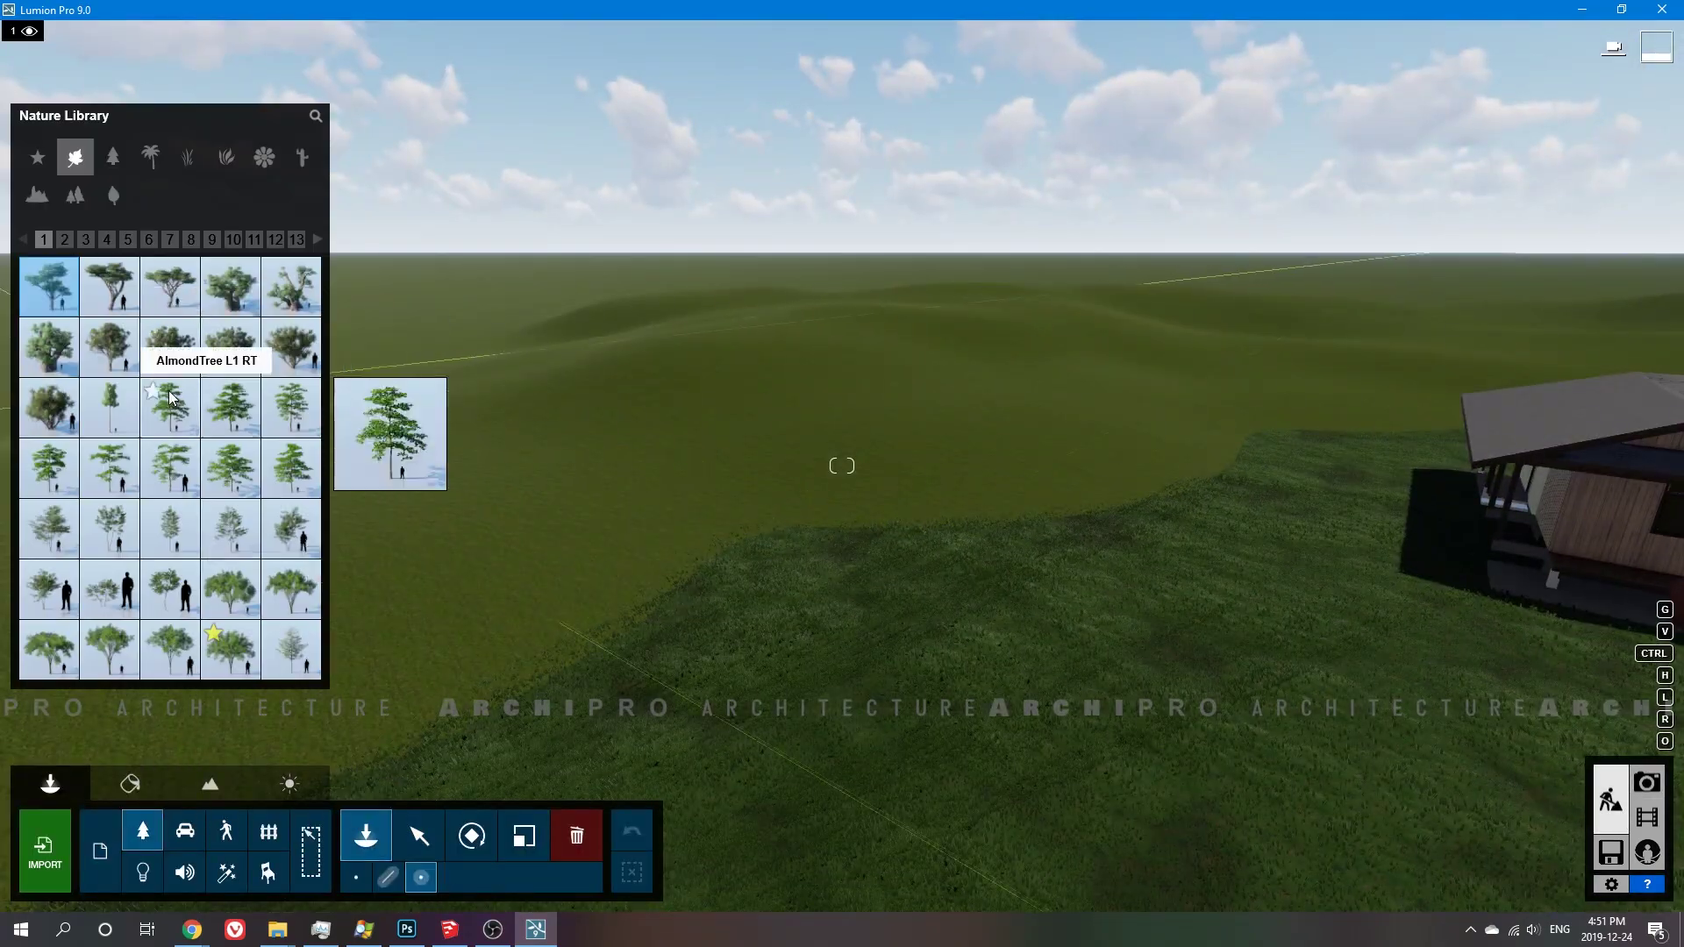
click(853, 457)
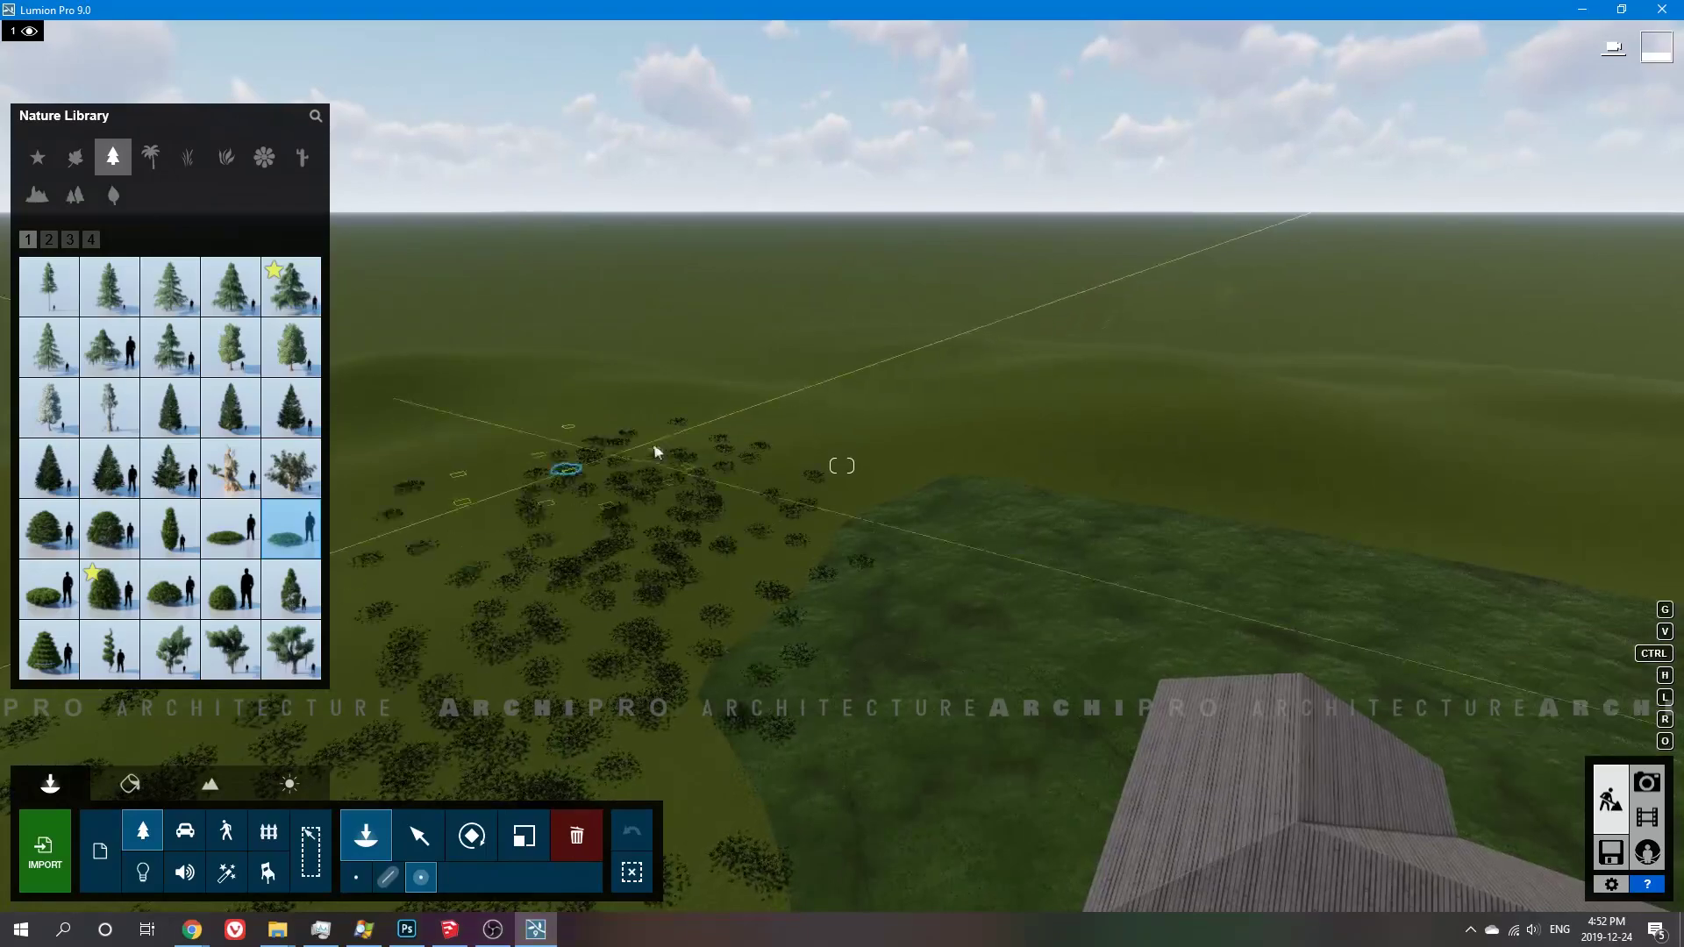
right_drag(656, 452, 656, 526)
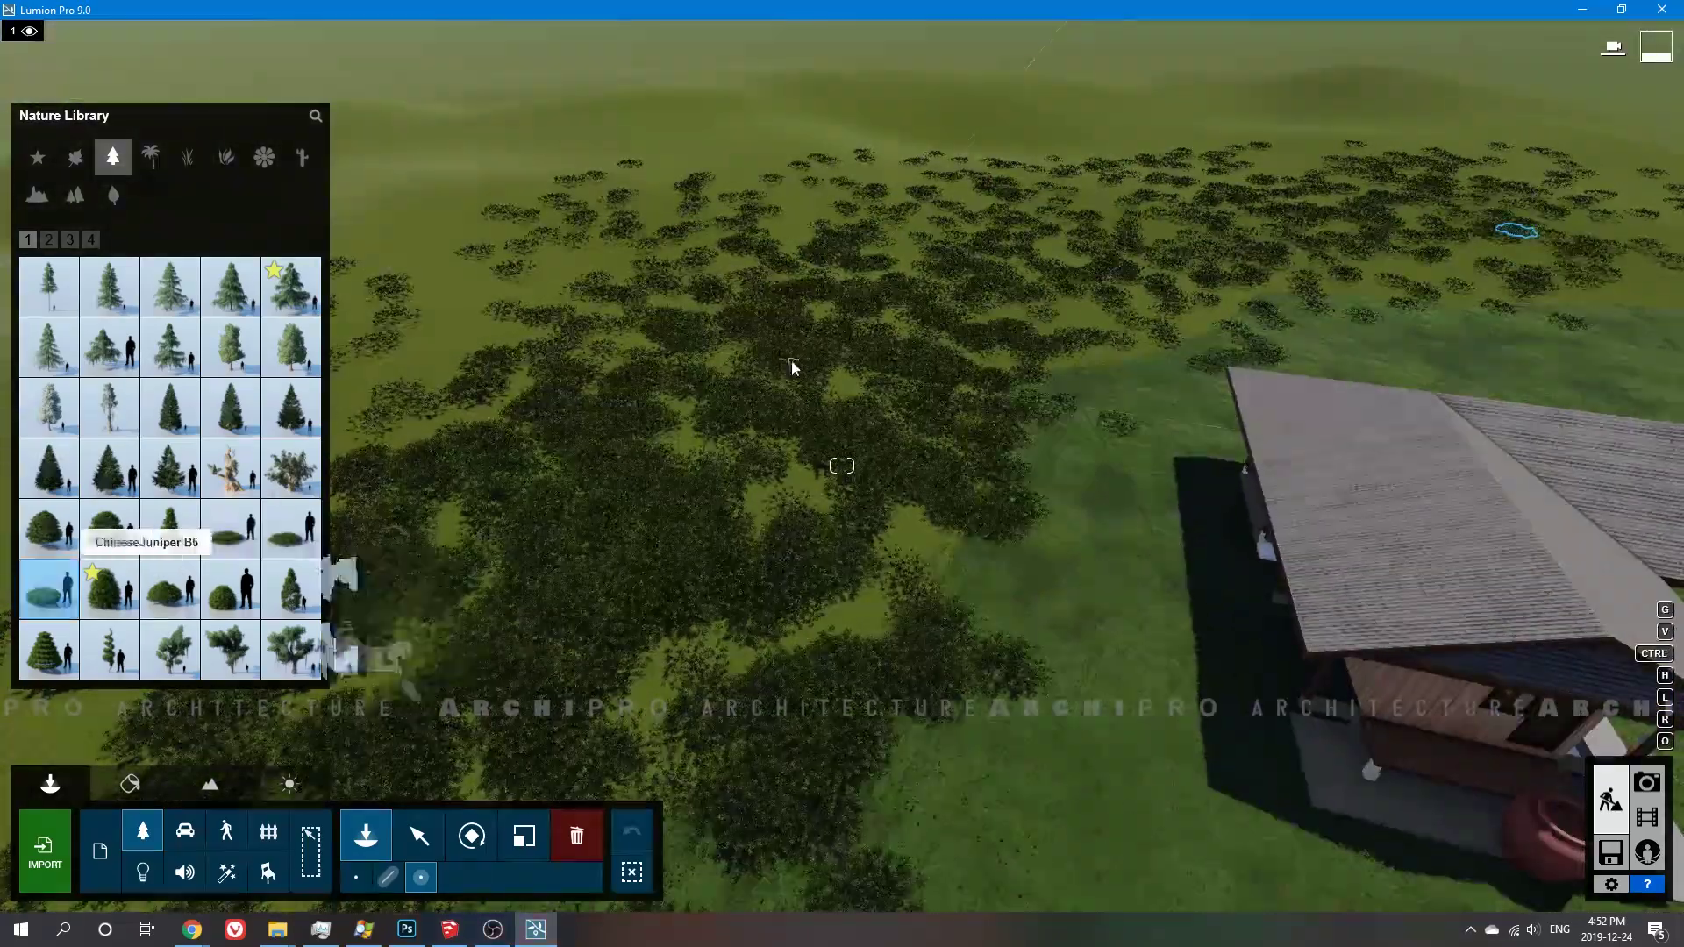
key(shift+1)
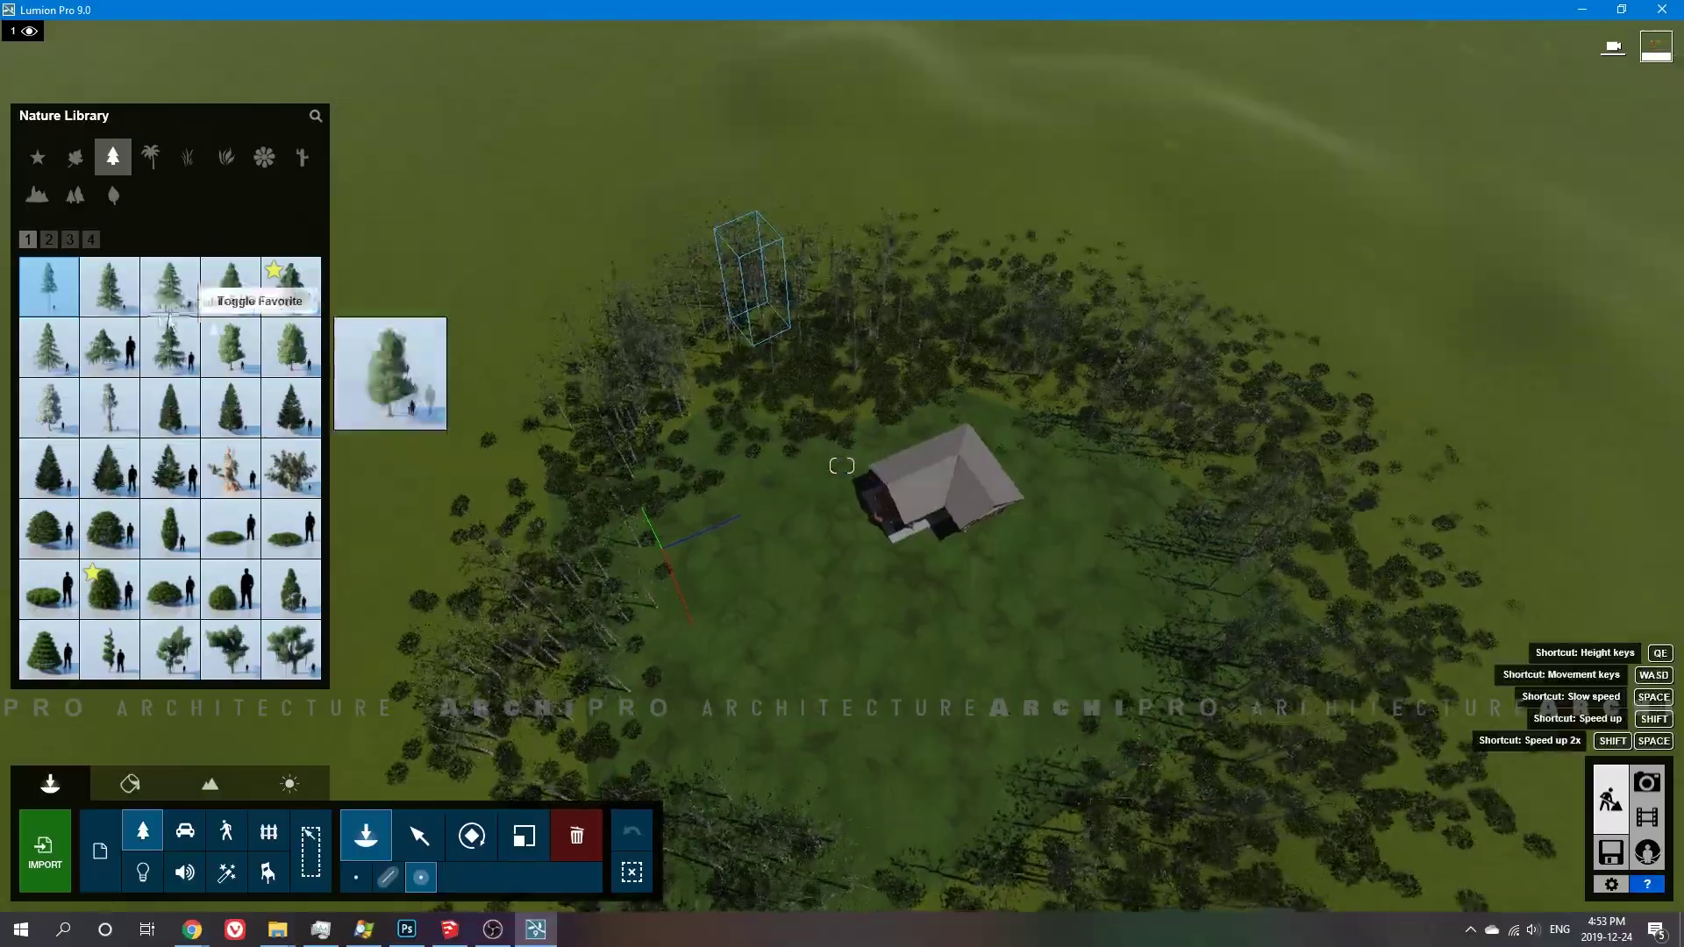
click(110, 347)
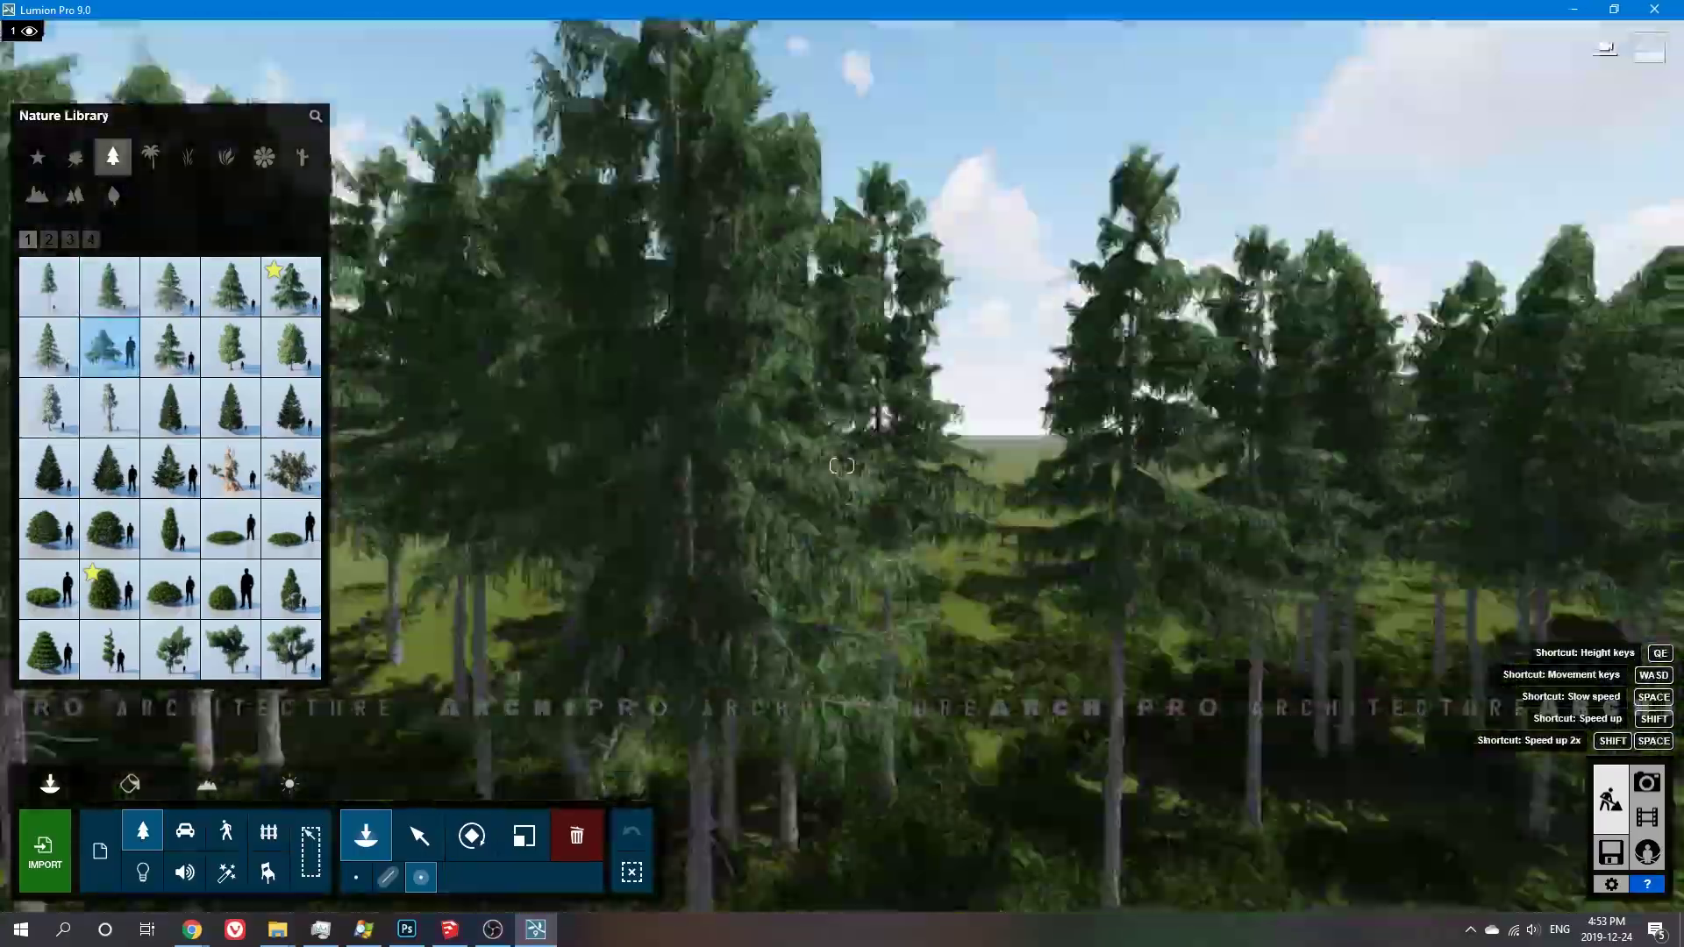
click(170, 526)
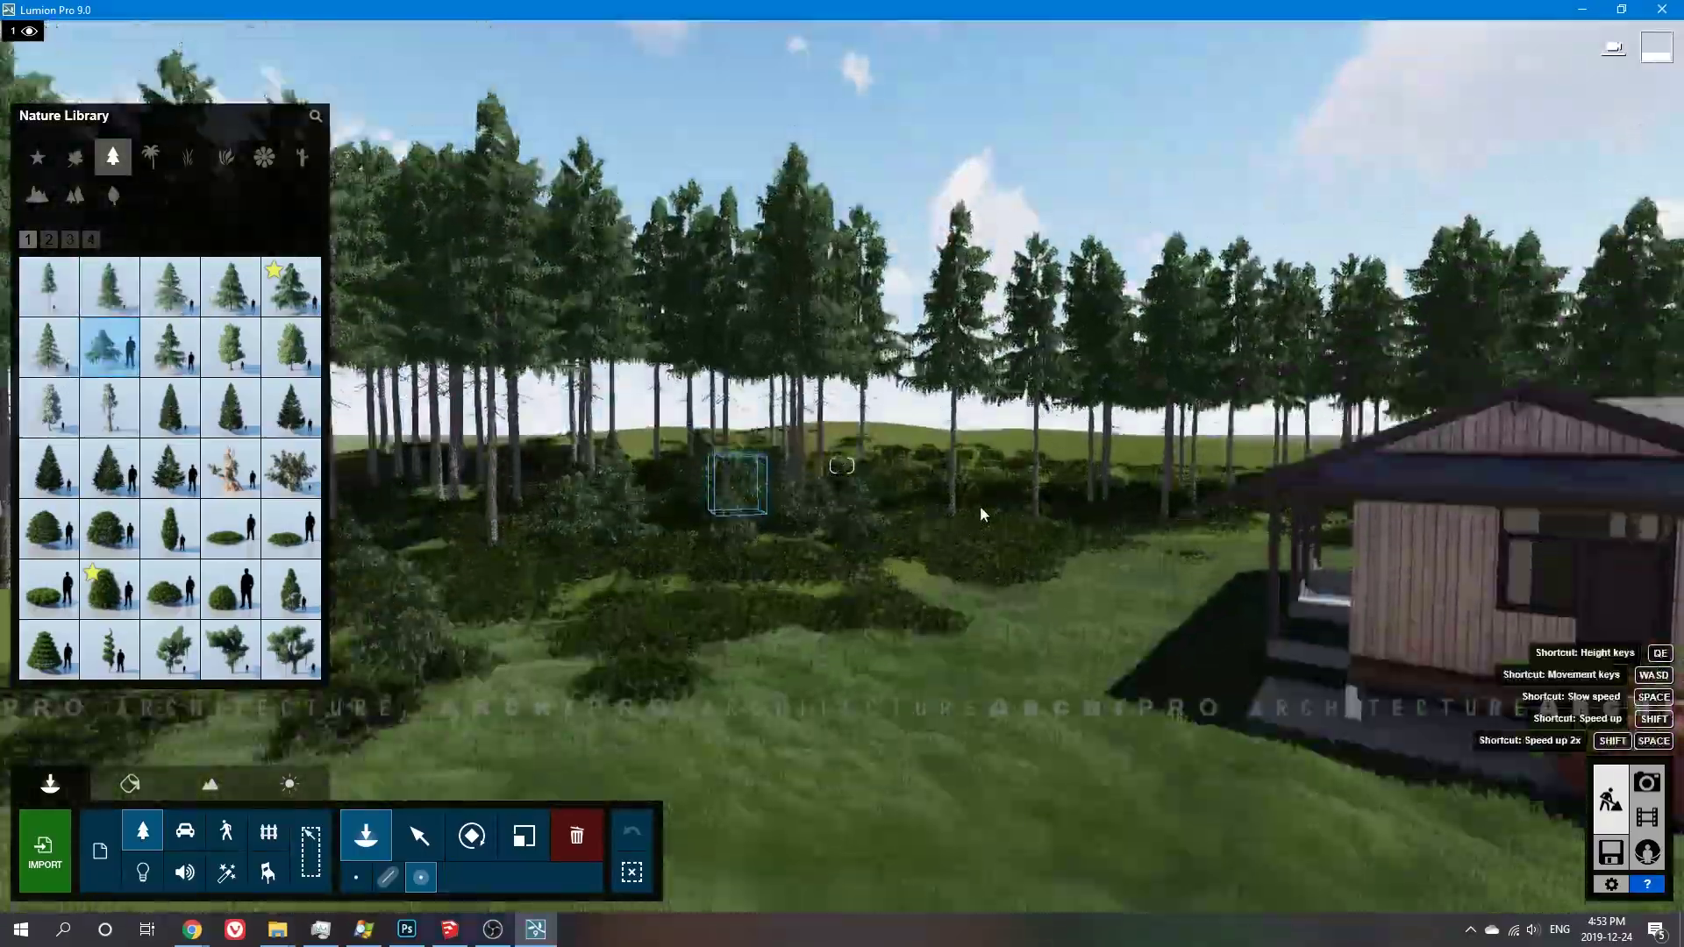
key(w)
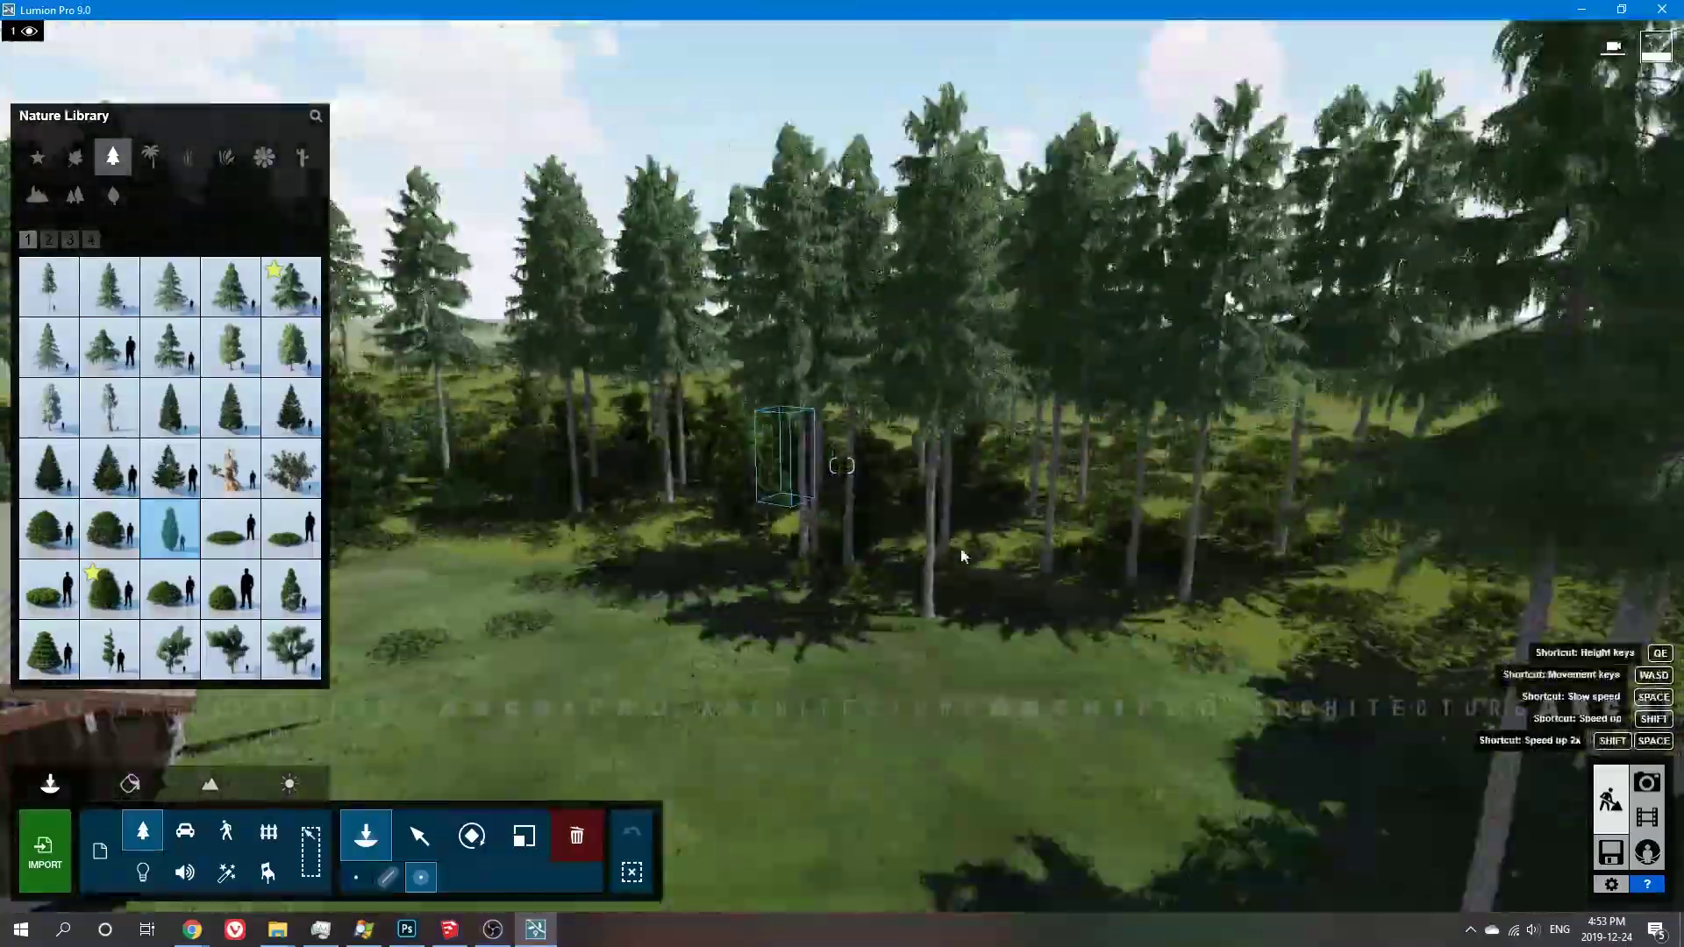
mouse_move(933, 567)
right_down()
mouse_move(1307, 658)
mouse_move(1021, 582)
mouse_move(932, 411)
right_up()
key(e)
key(q)
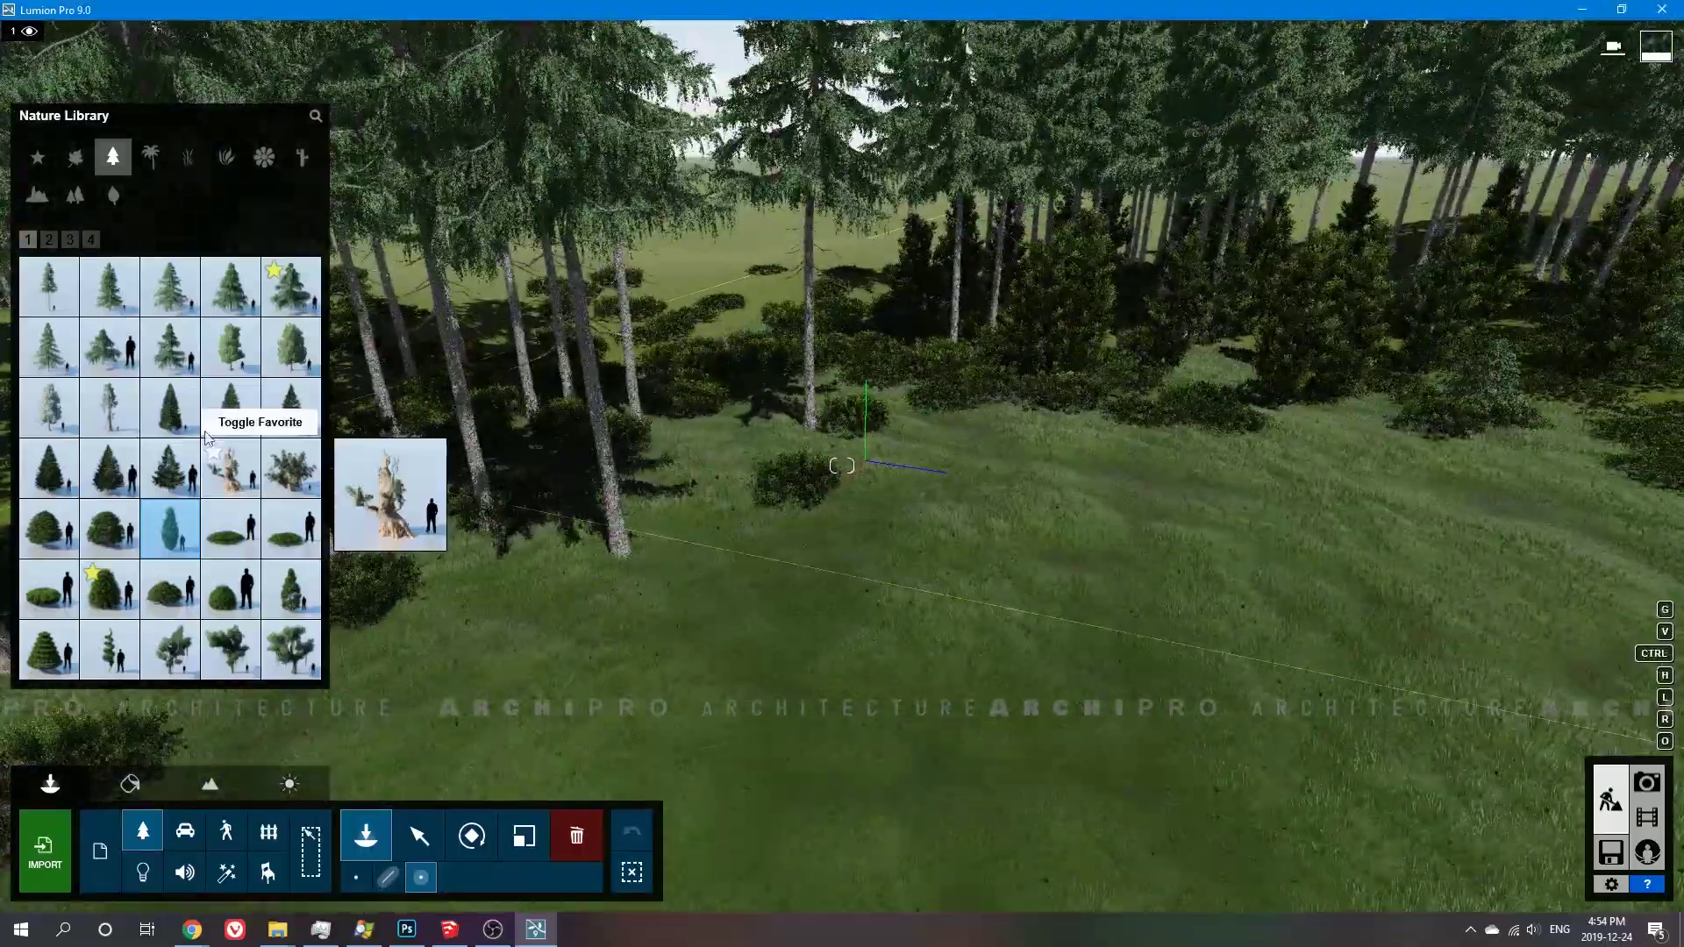
Pick another conifer and delete an unwanted group of trees in the field
click(110, 285)
right_drag(109, 285, 705, 623)
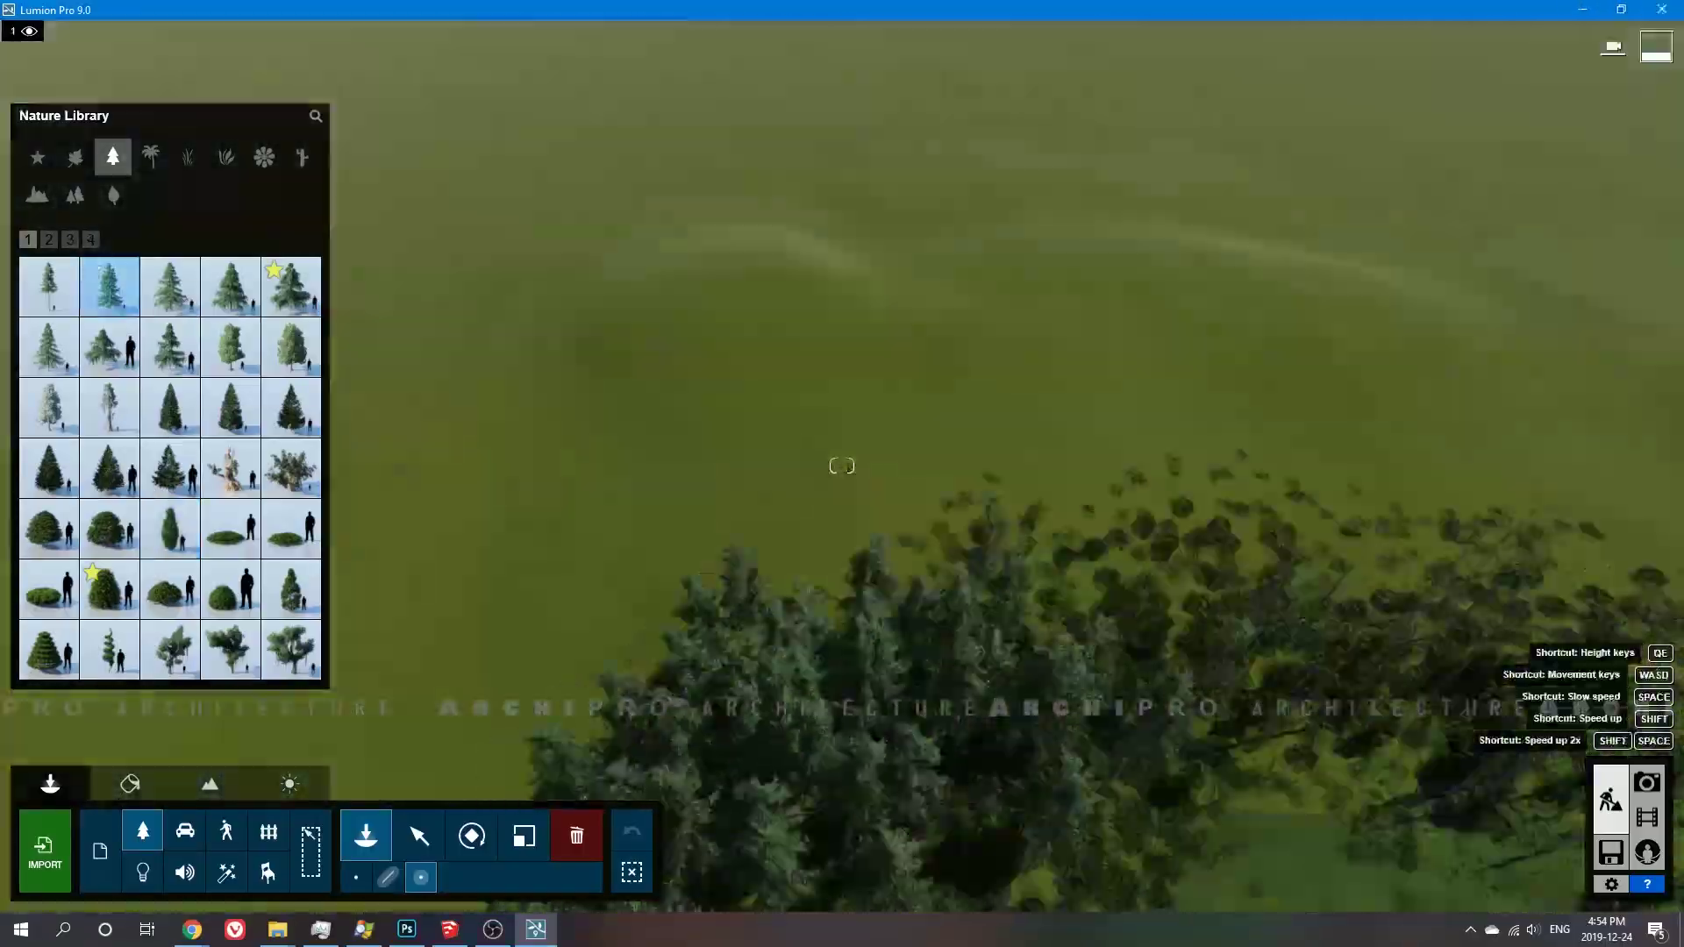
right_drag(787, 197, 705, 367)
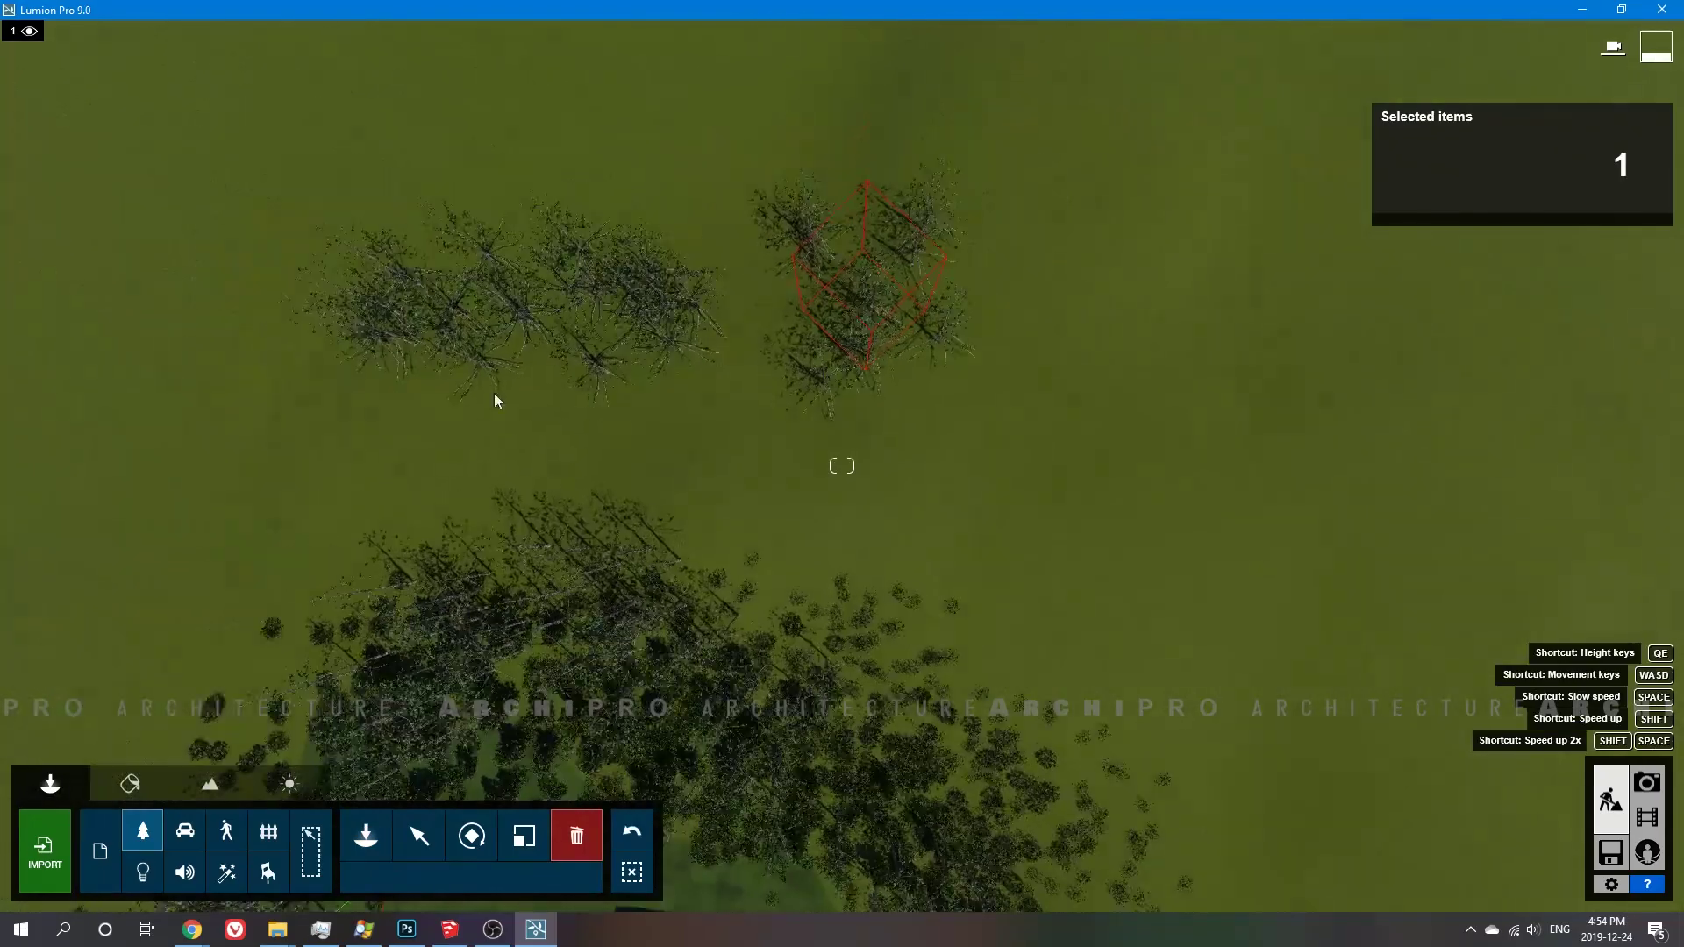
ctrl+drag(930, 202, 825, 388)
key(Delete)
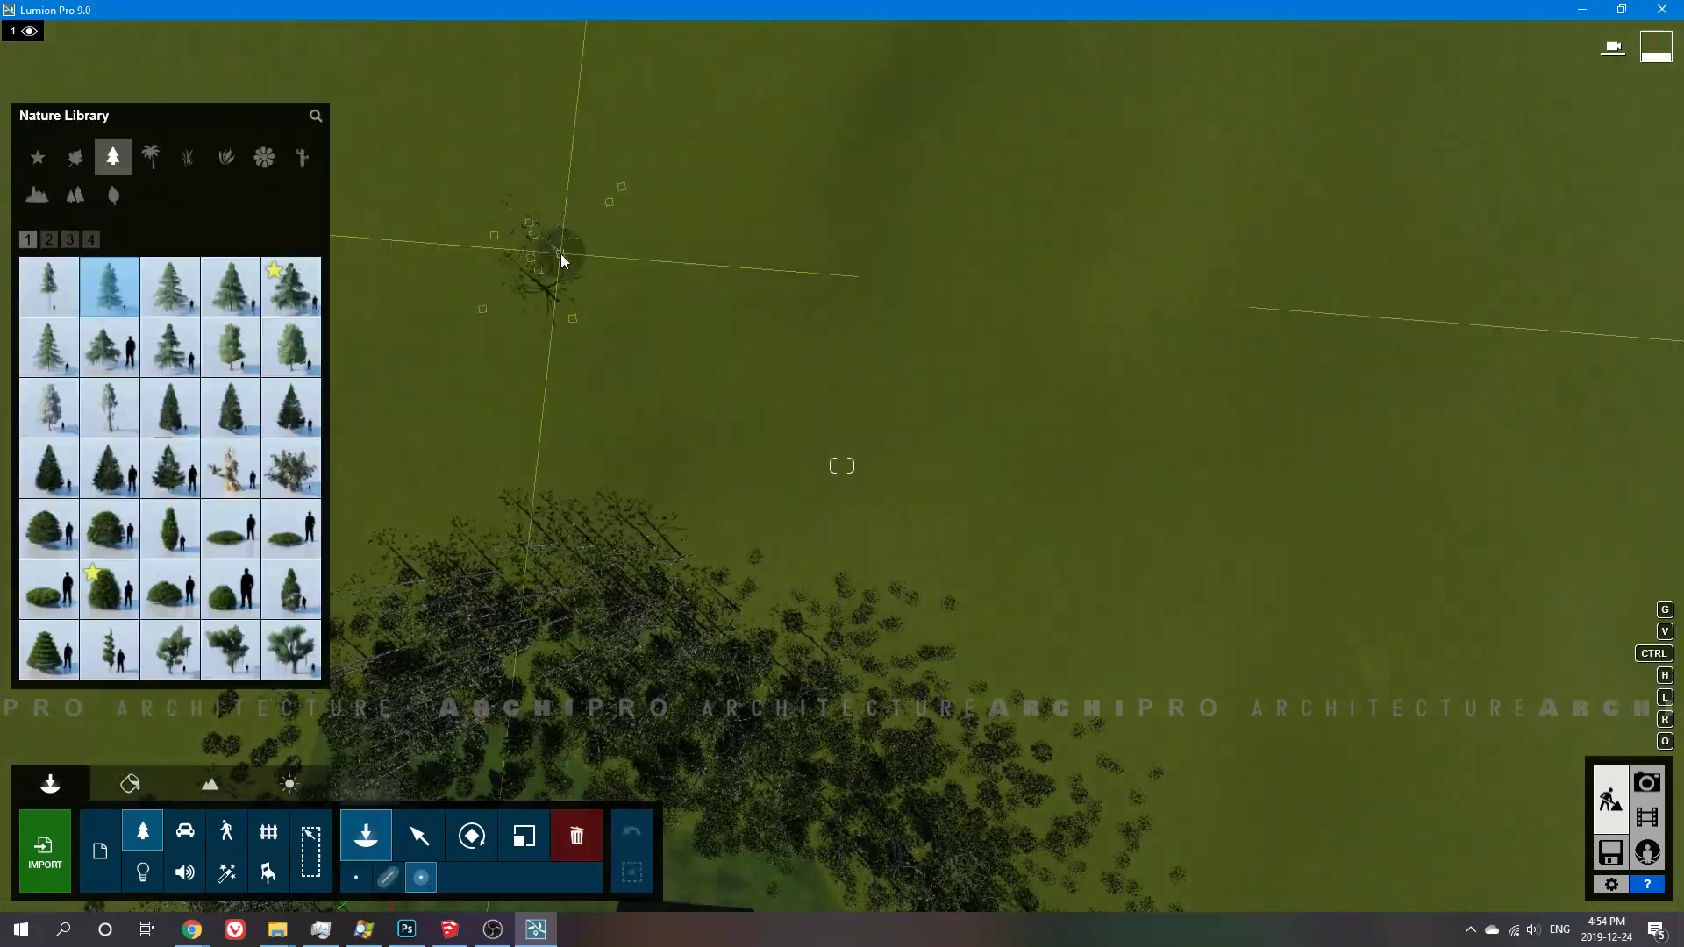
right_drag(841, 465, 841, 464)
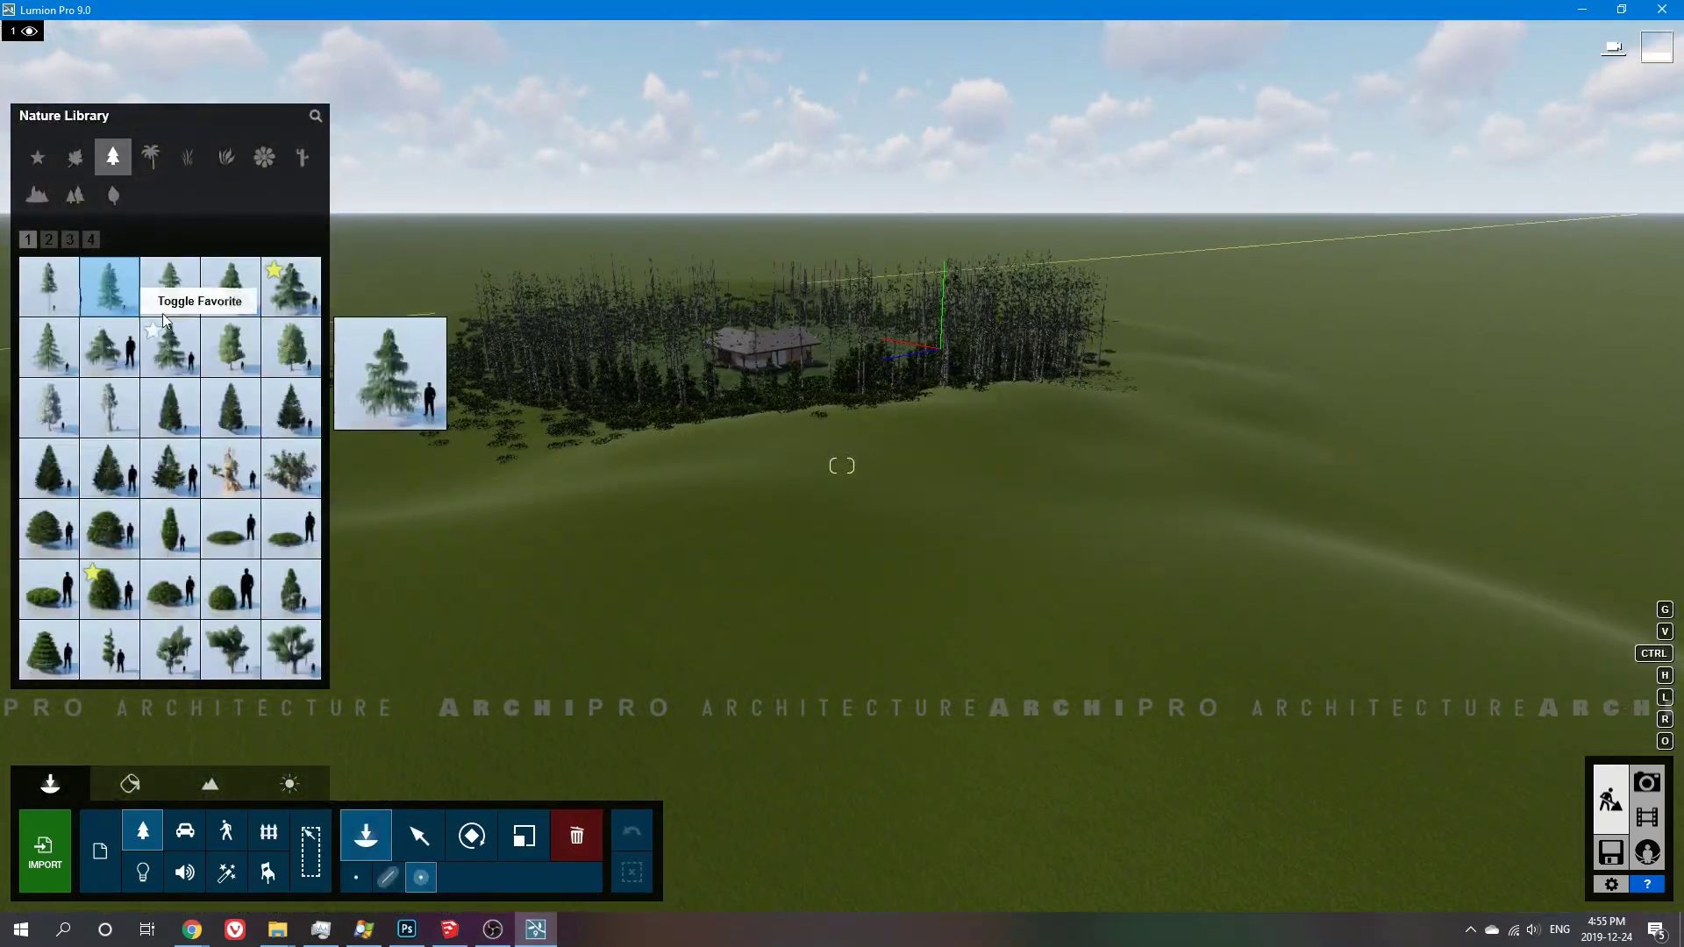
Place a cluster of pine trees and more conifers across the field around the clearing
ctrl+click(1074, 559)
right_drag(1074, 560, 811, 551)
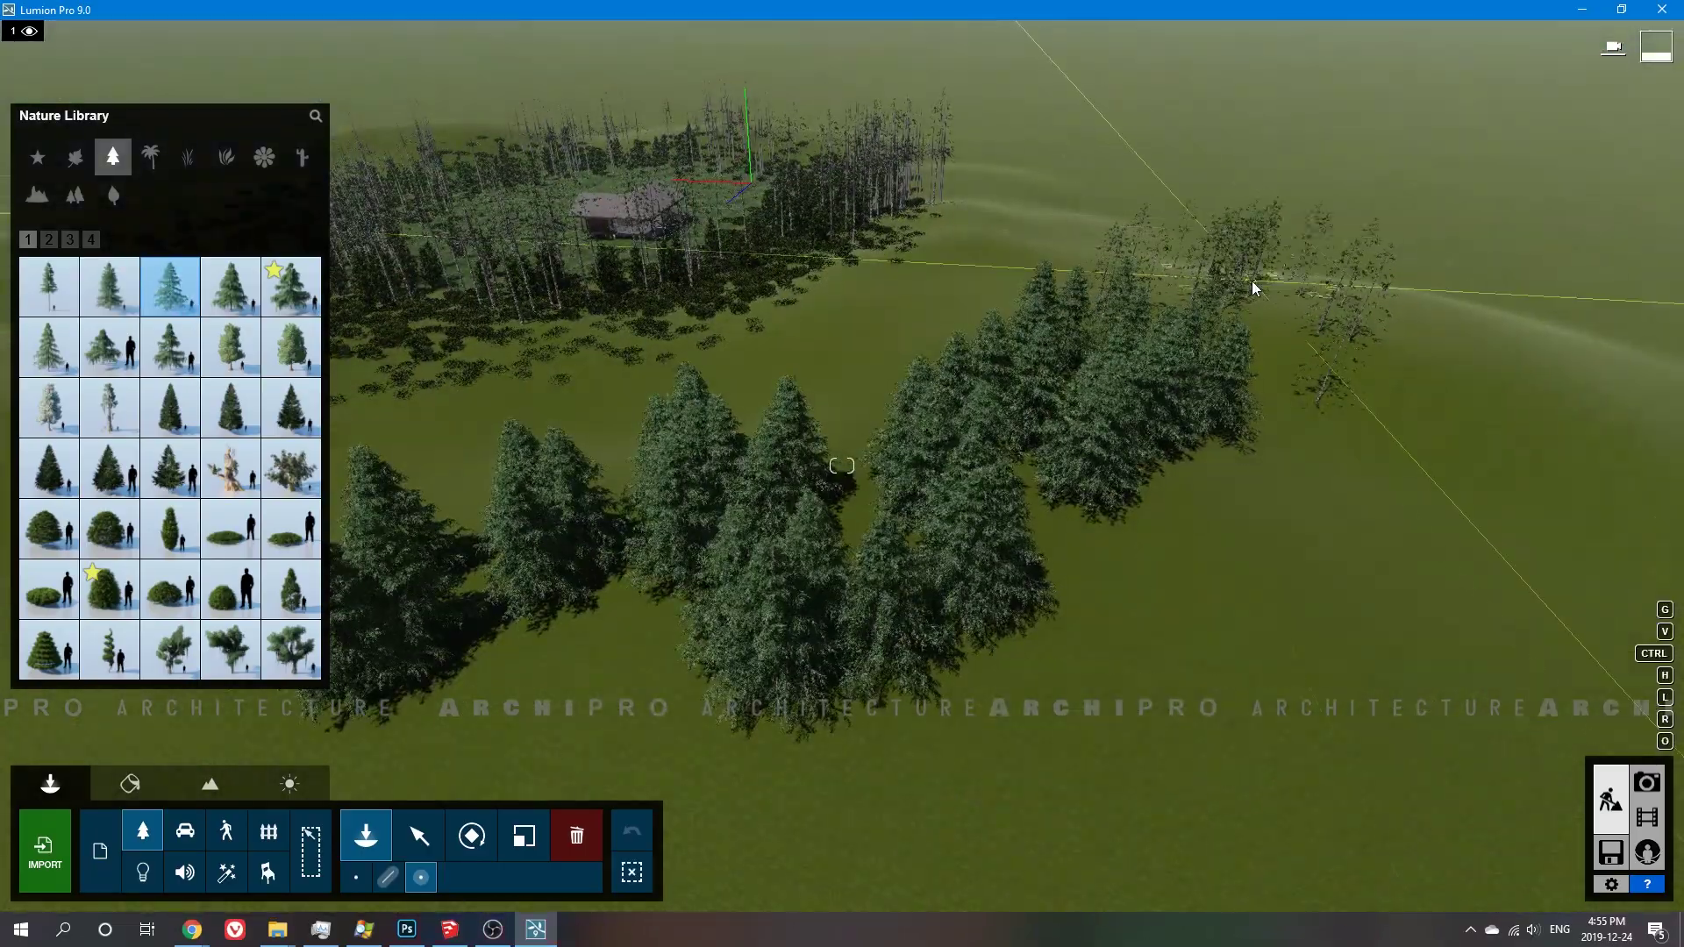
right_drag(1253, 287, 1253, 562)
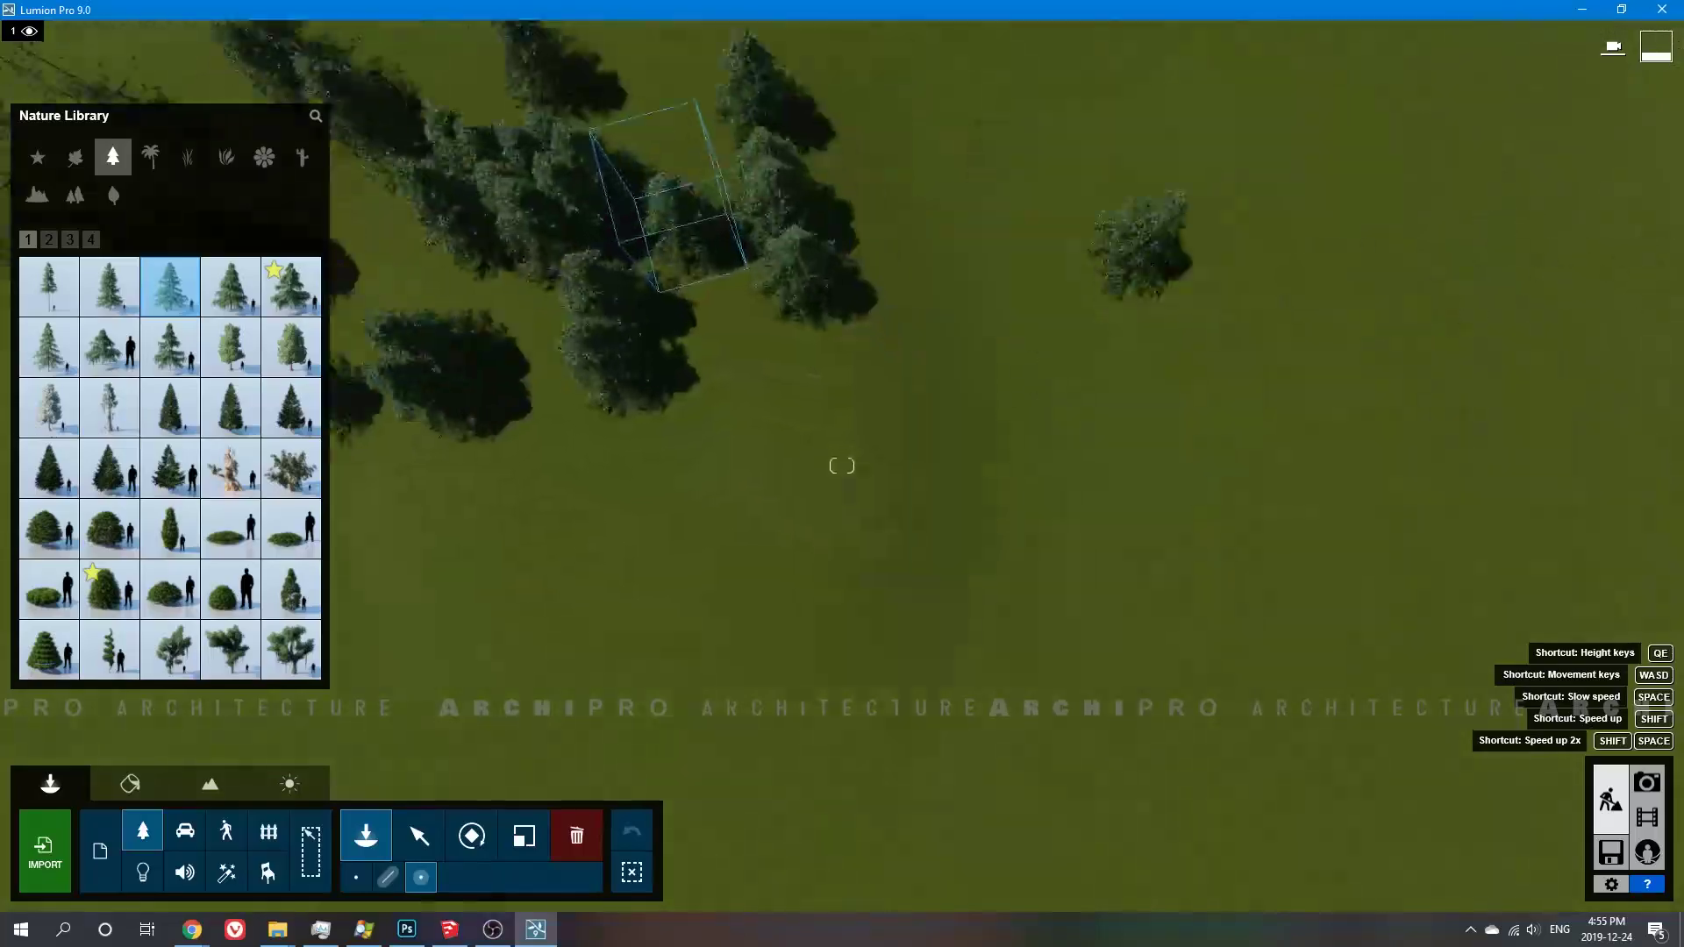
right_drag(1204, 251, 674, 487)
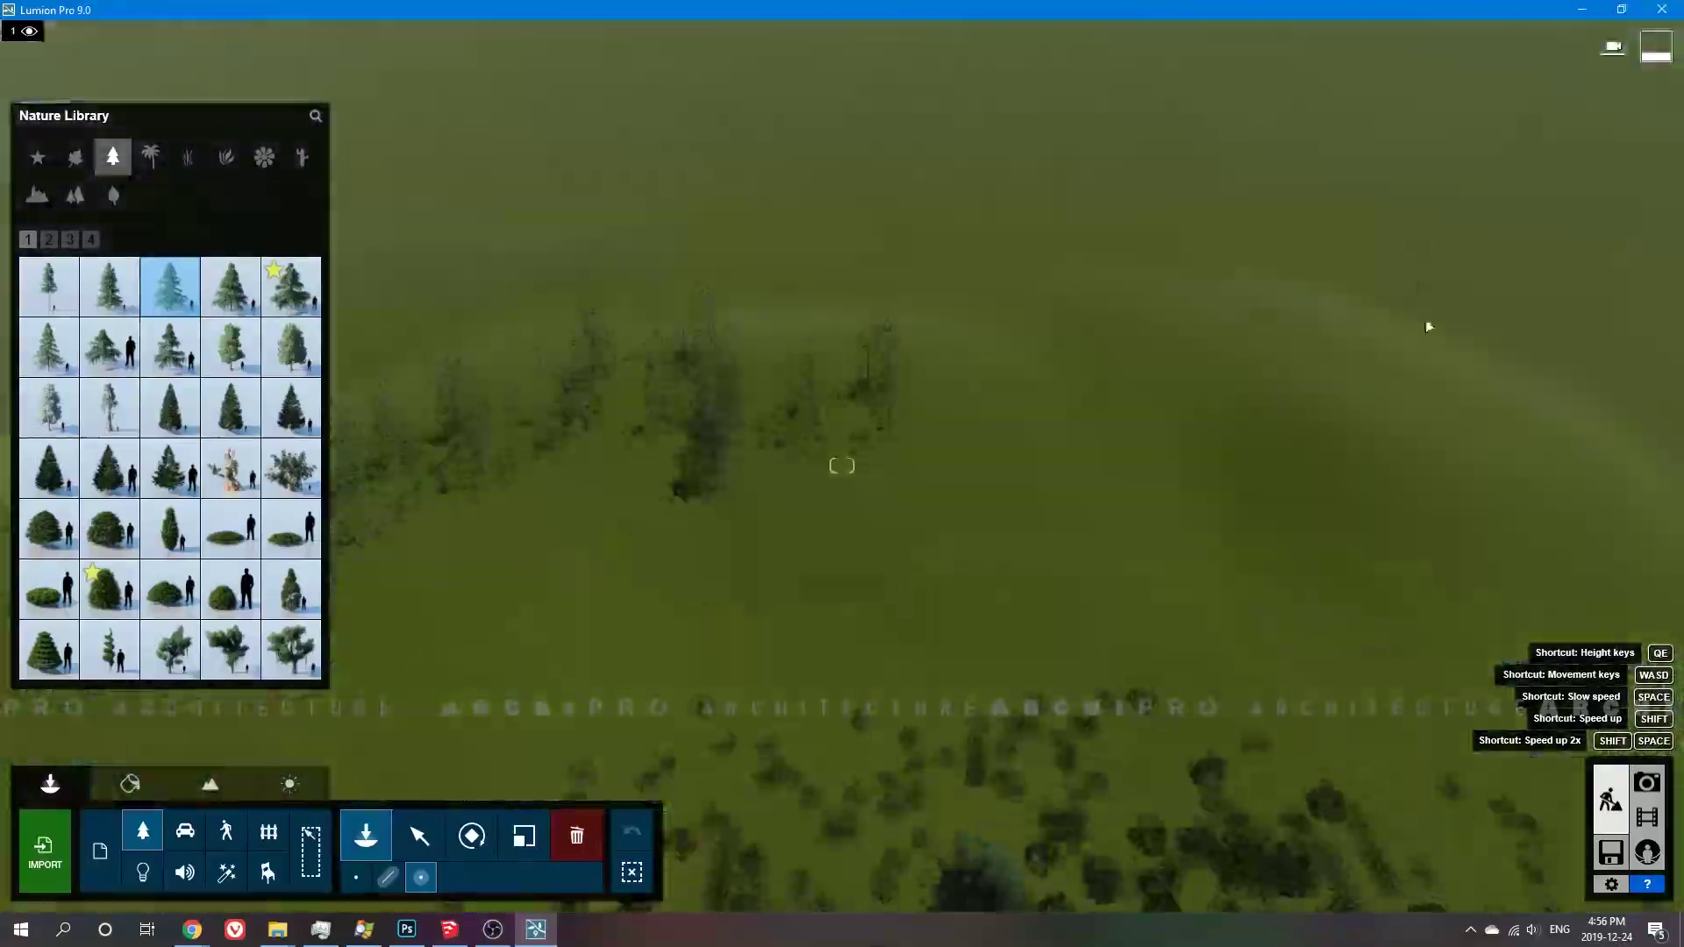
ctrl+click(756, 528)
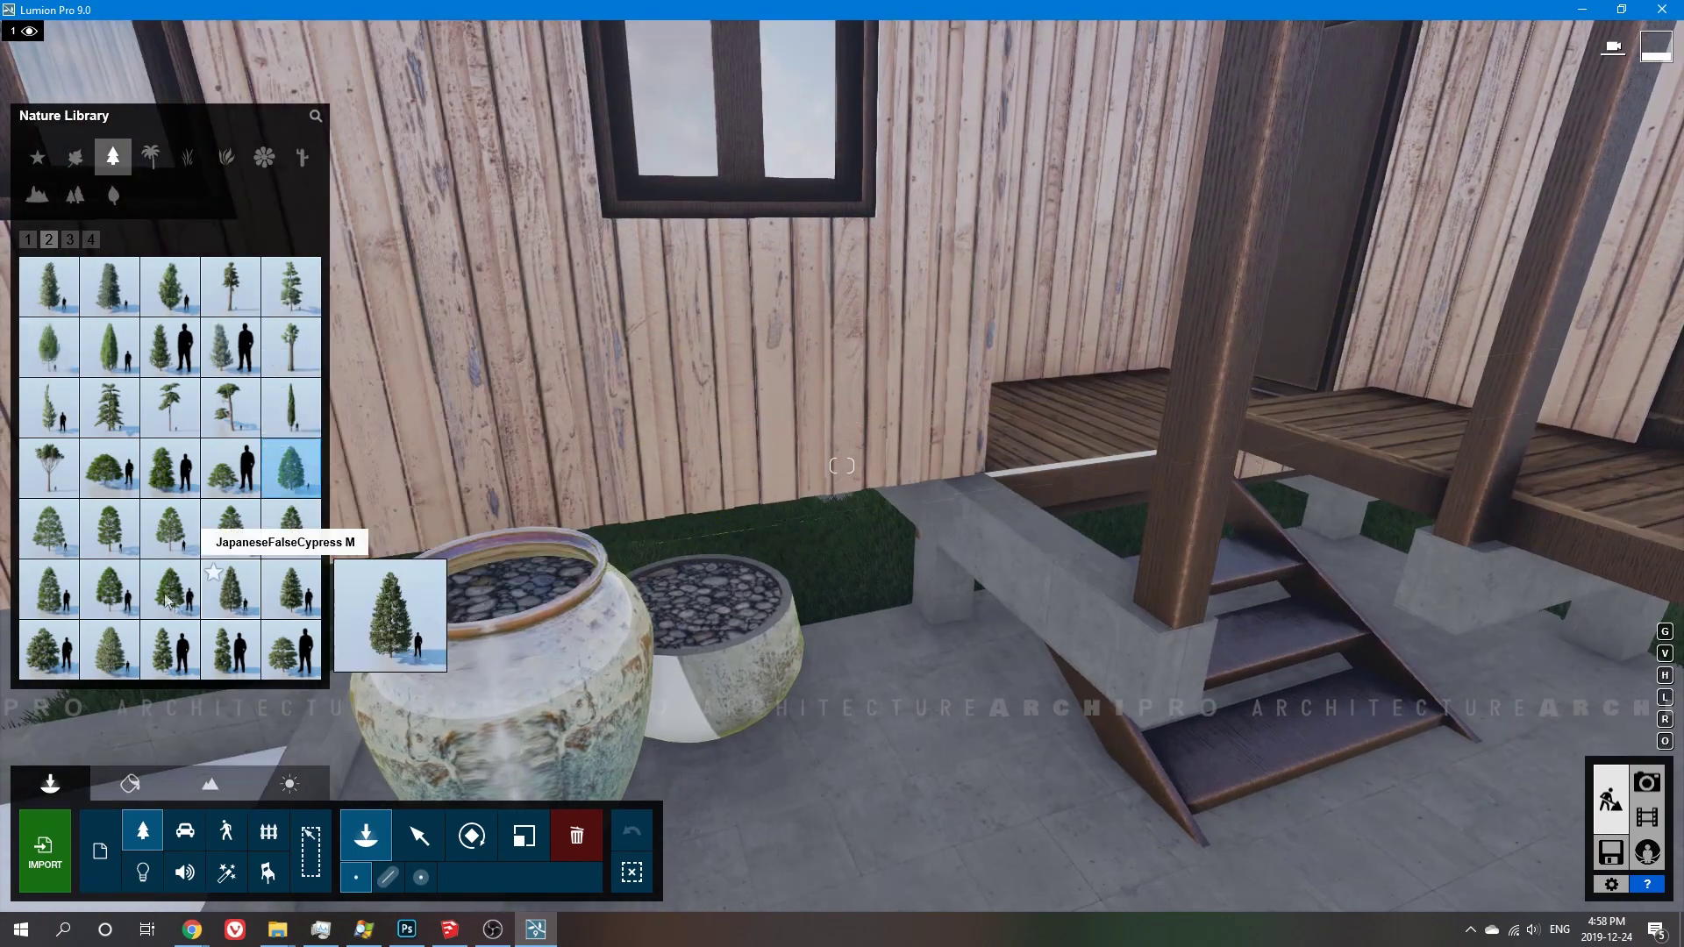
Place a tree in the glazed pot, shrink it, then remove the cypress
click(167, 601)
click(489, 590)
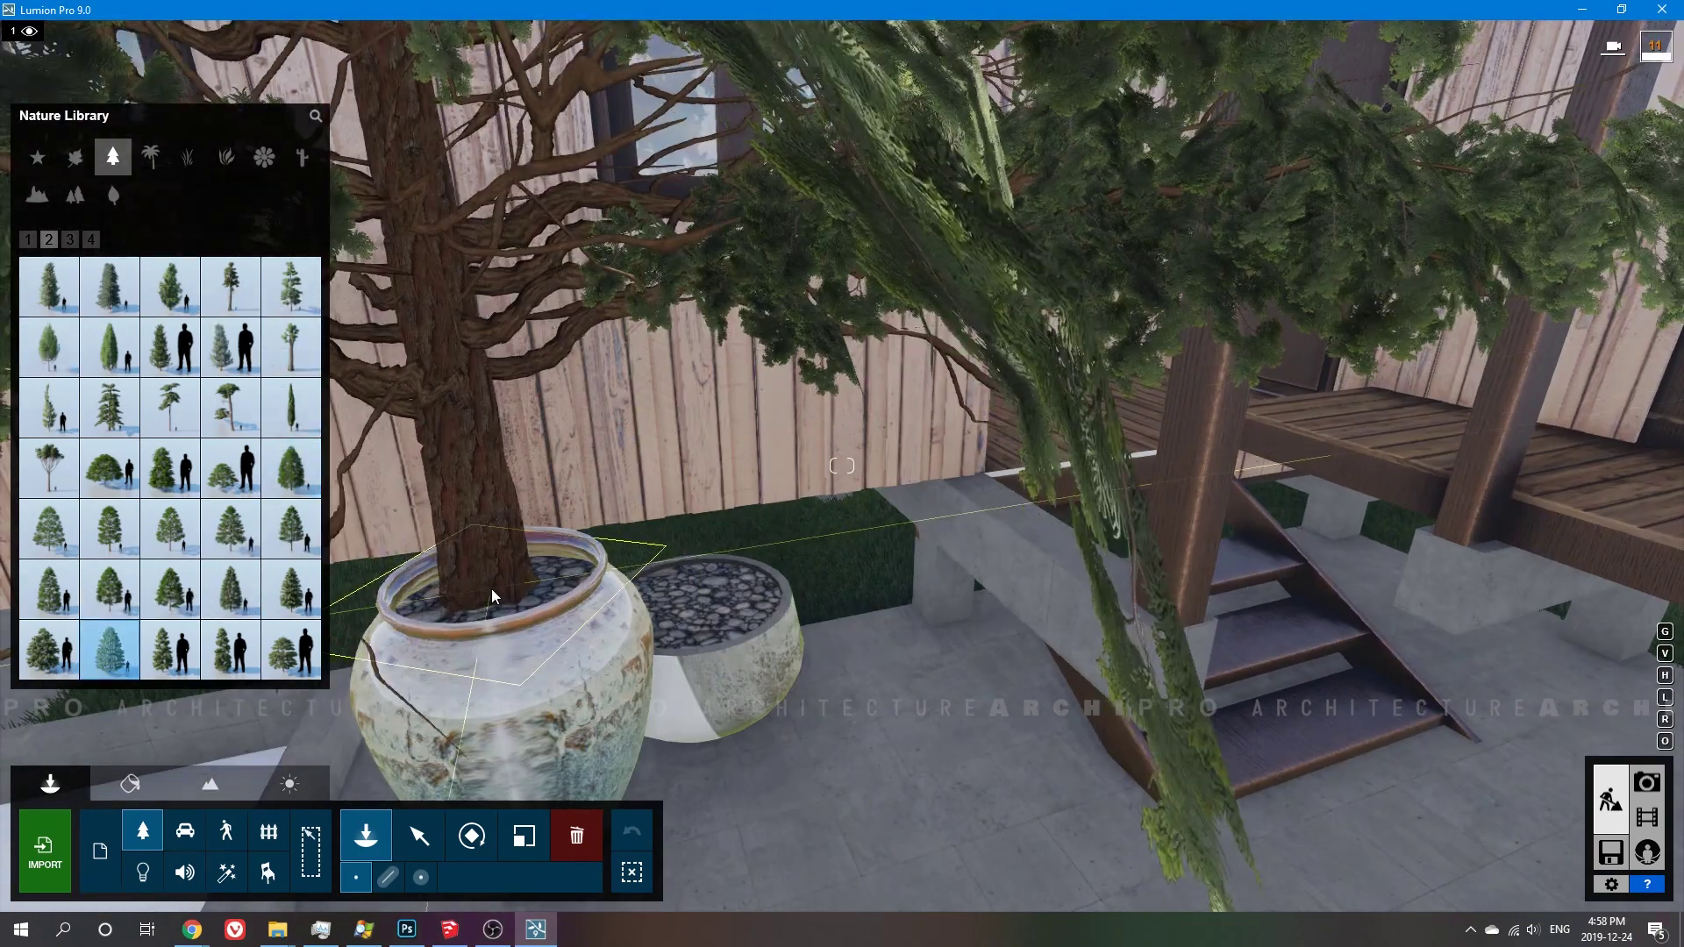
click(524, 835)
drag(734, 850, 717, 855)
click(130, 783)
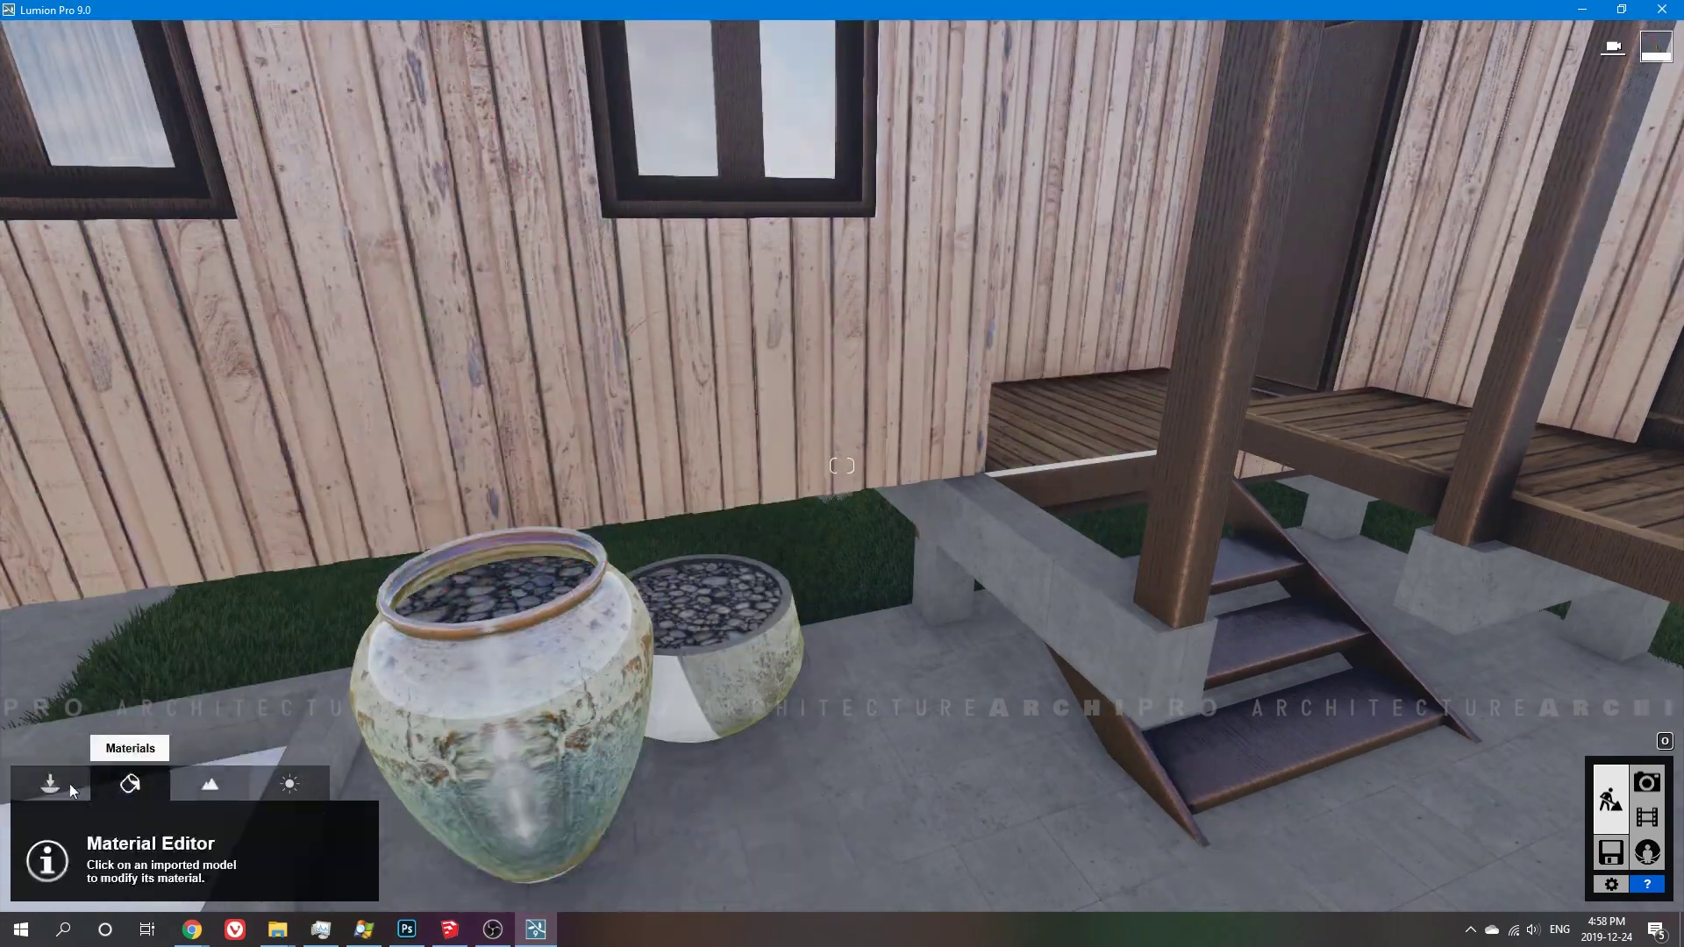
Put ChineseJuniper BT2 in the pot, shrink it to fit, and view the whole house
click(366, 841)
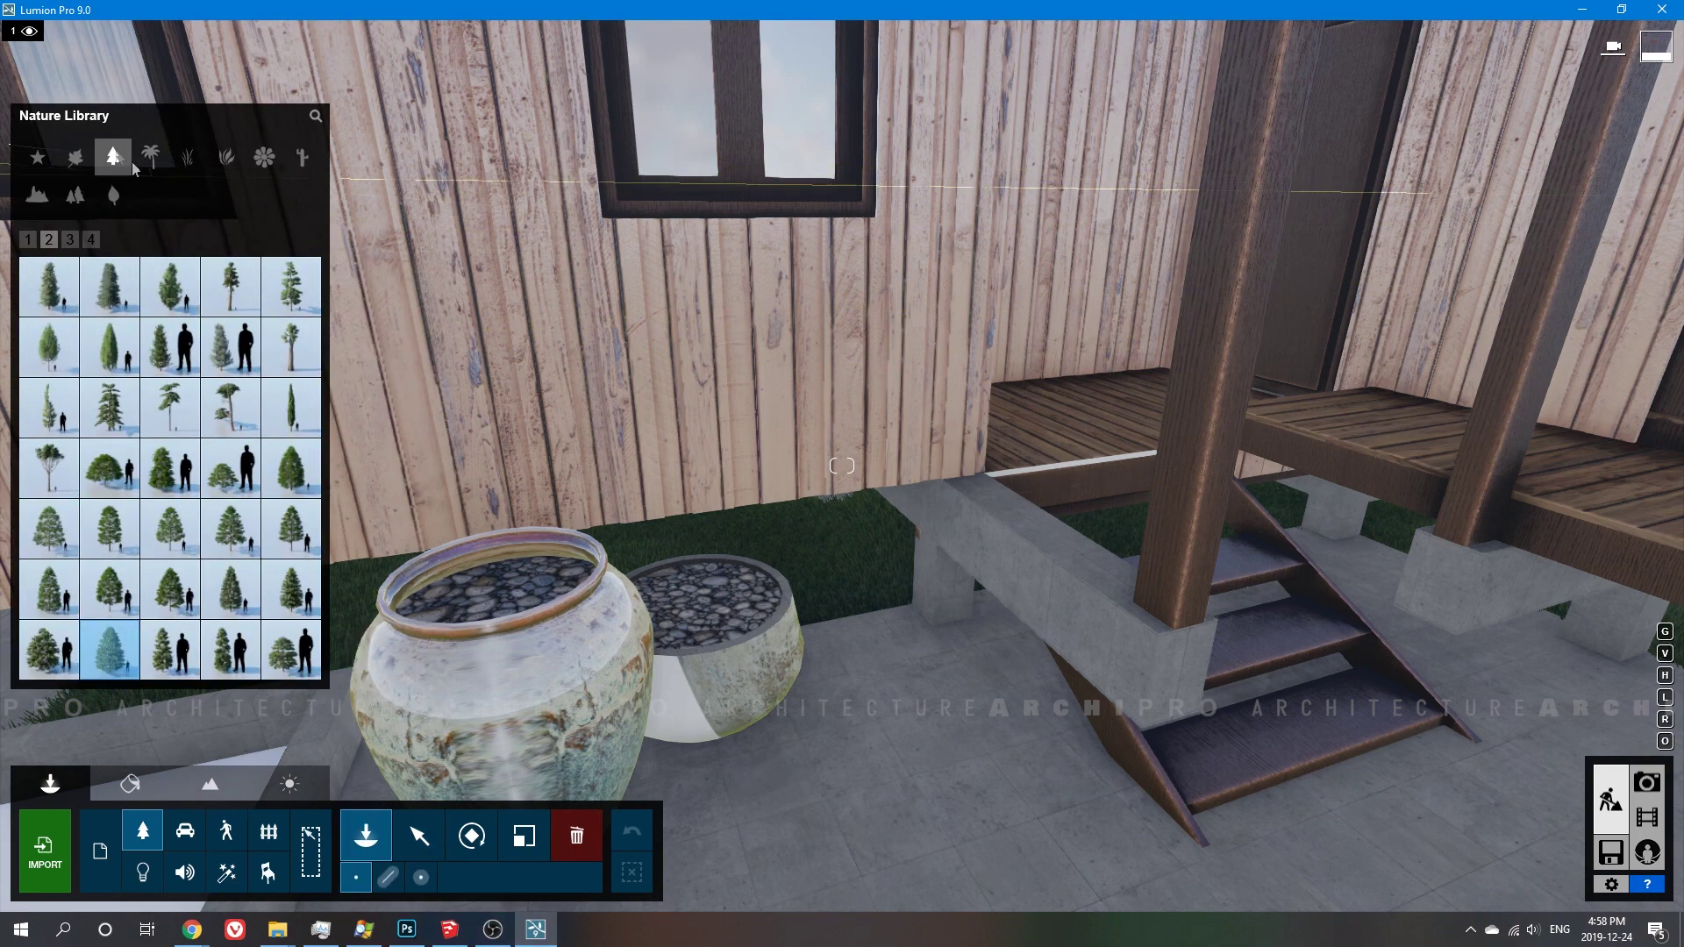
click(121, 303)
mouse_move(110, 650)
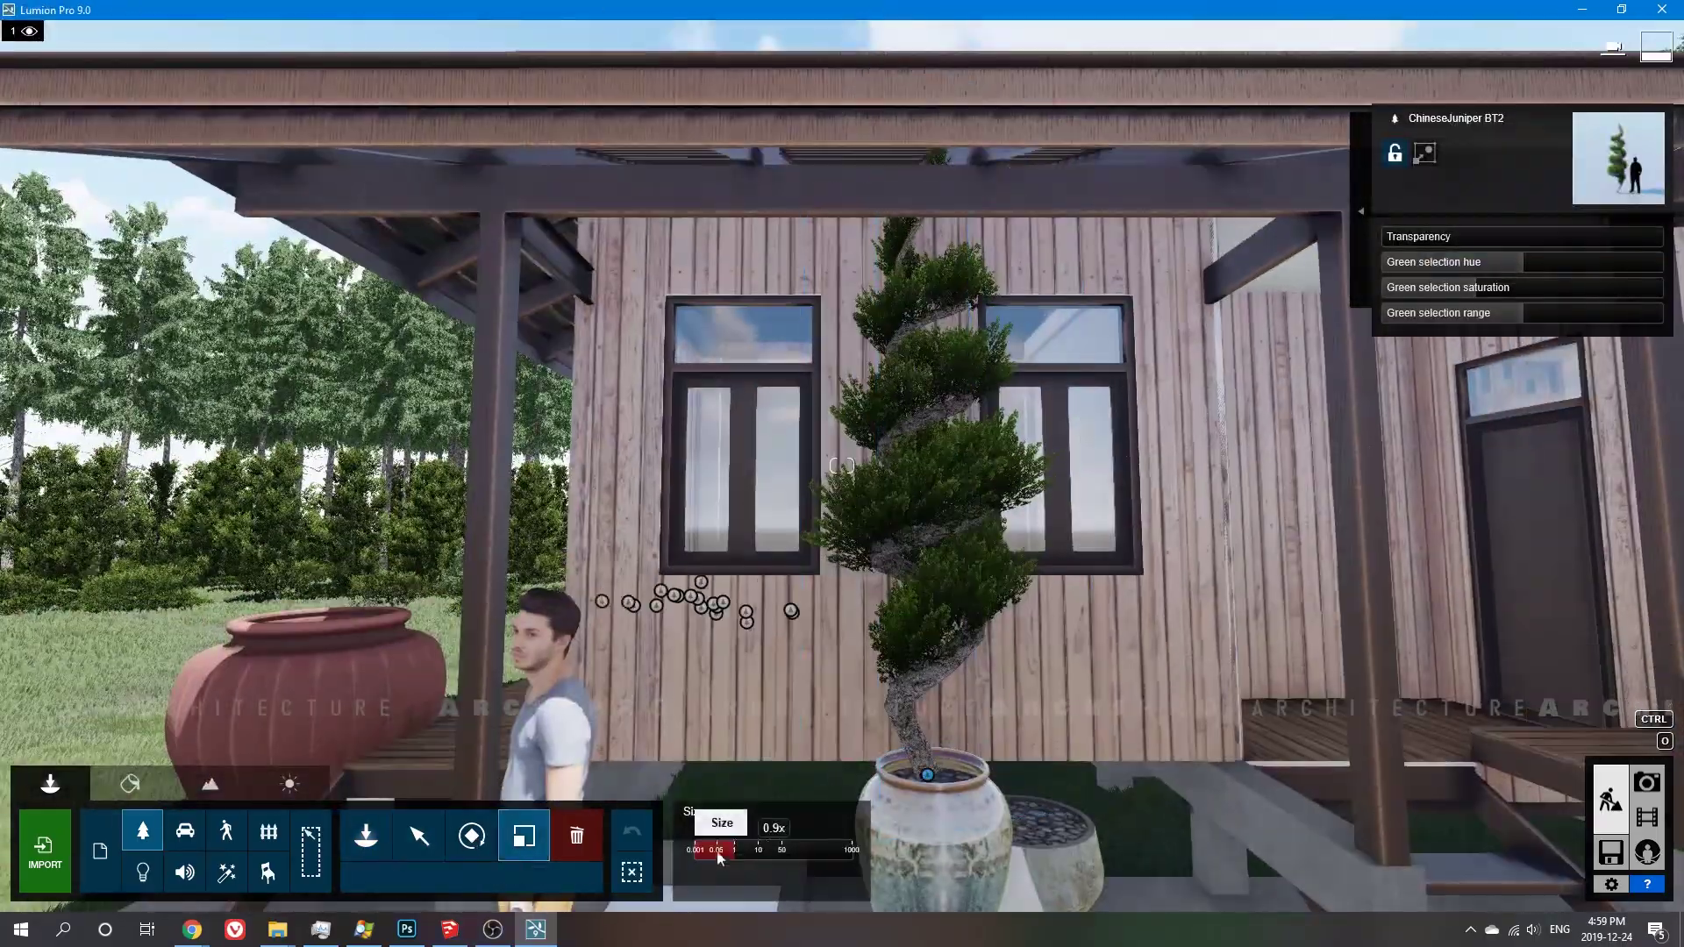
drag(717, 858, 708, 858)
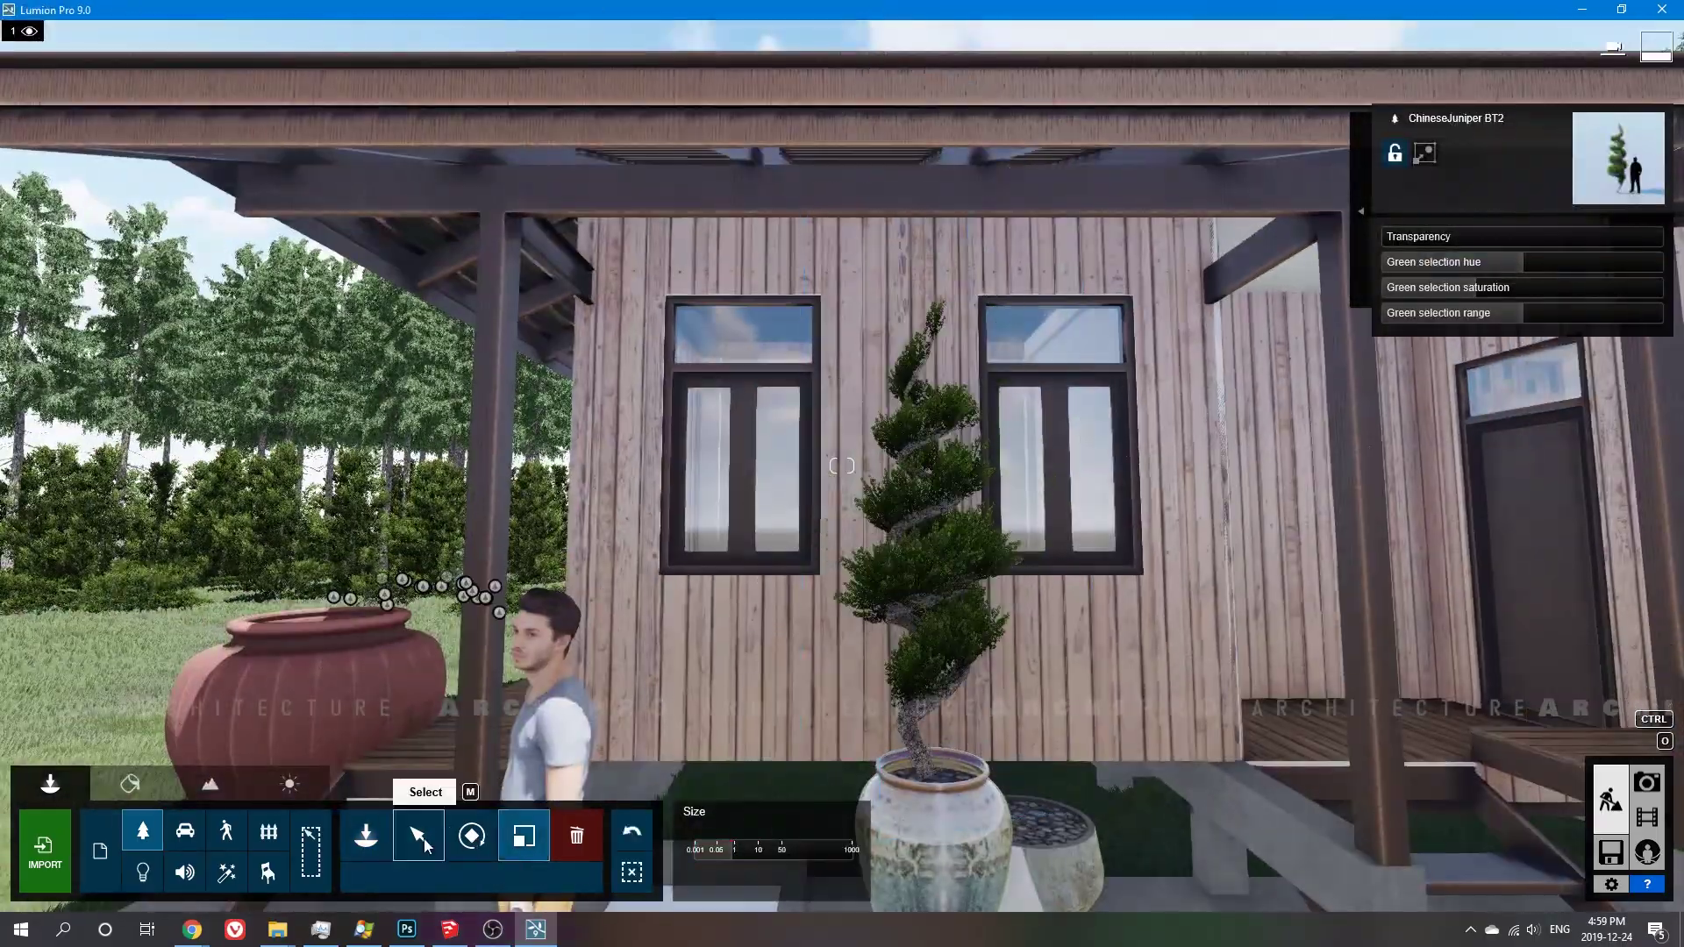
right_drag(841, 465, 935, 176)
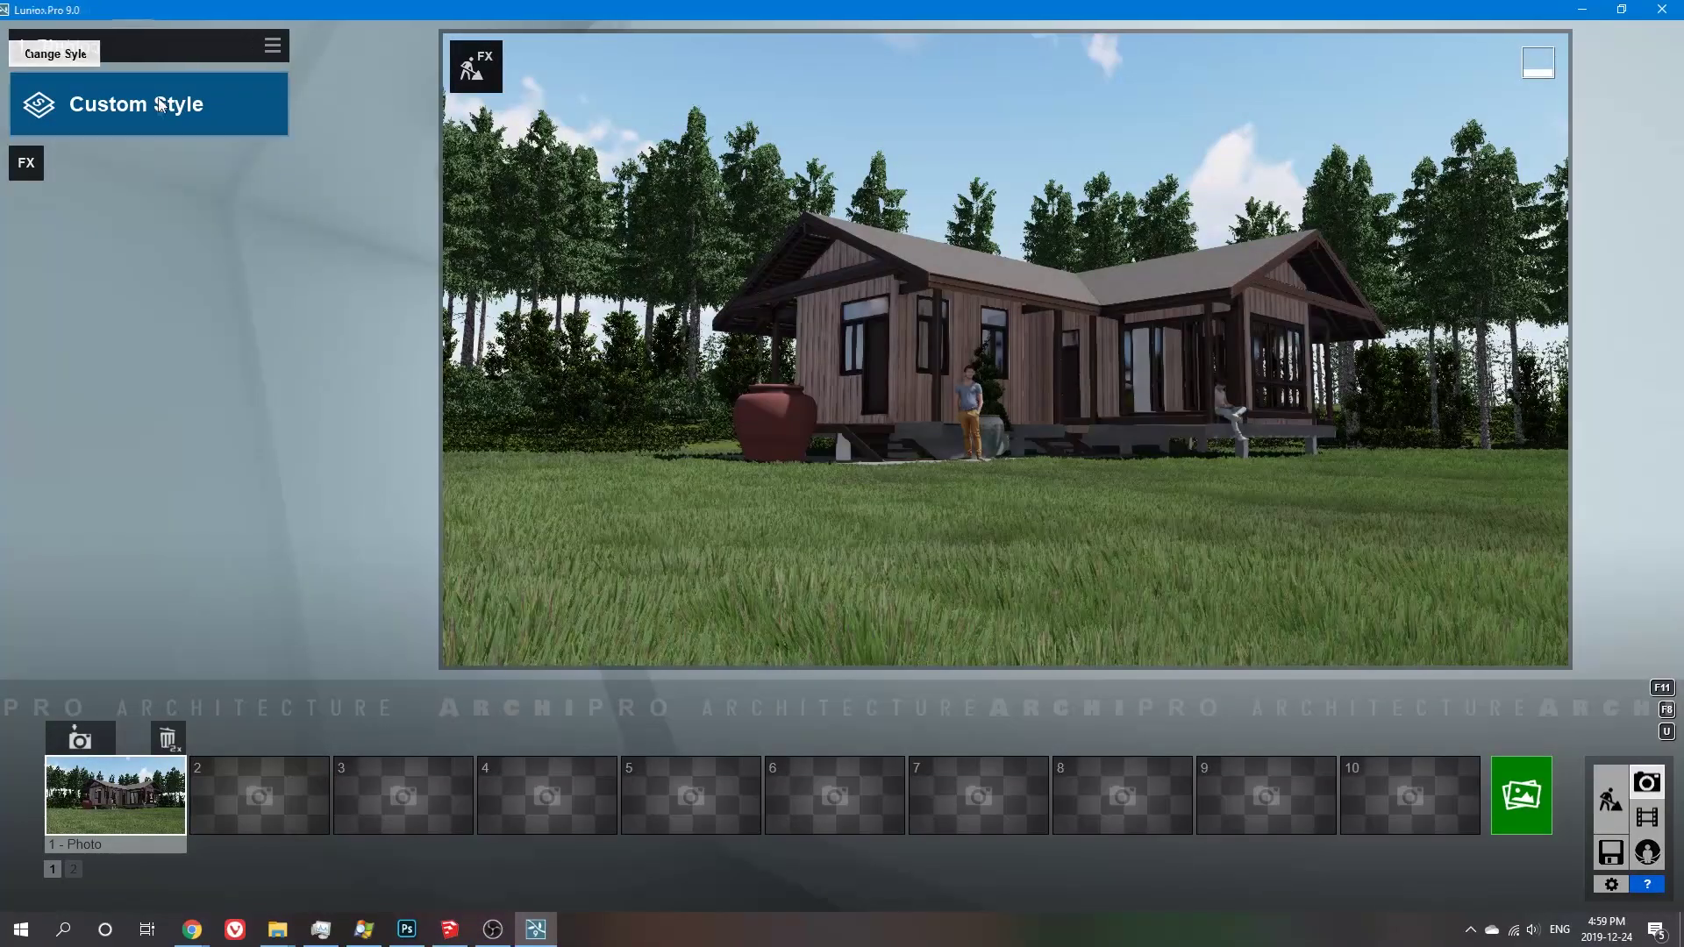
Try the Overcast, Dawn and Daytime render styles, settling on Overcast
click(160, 103)
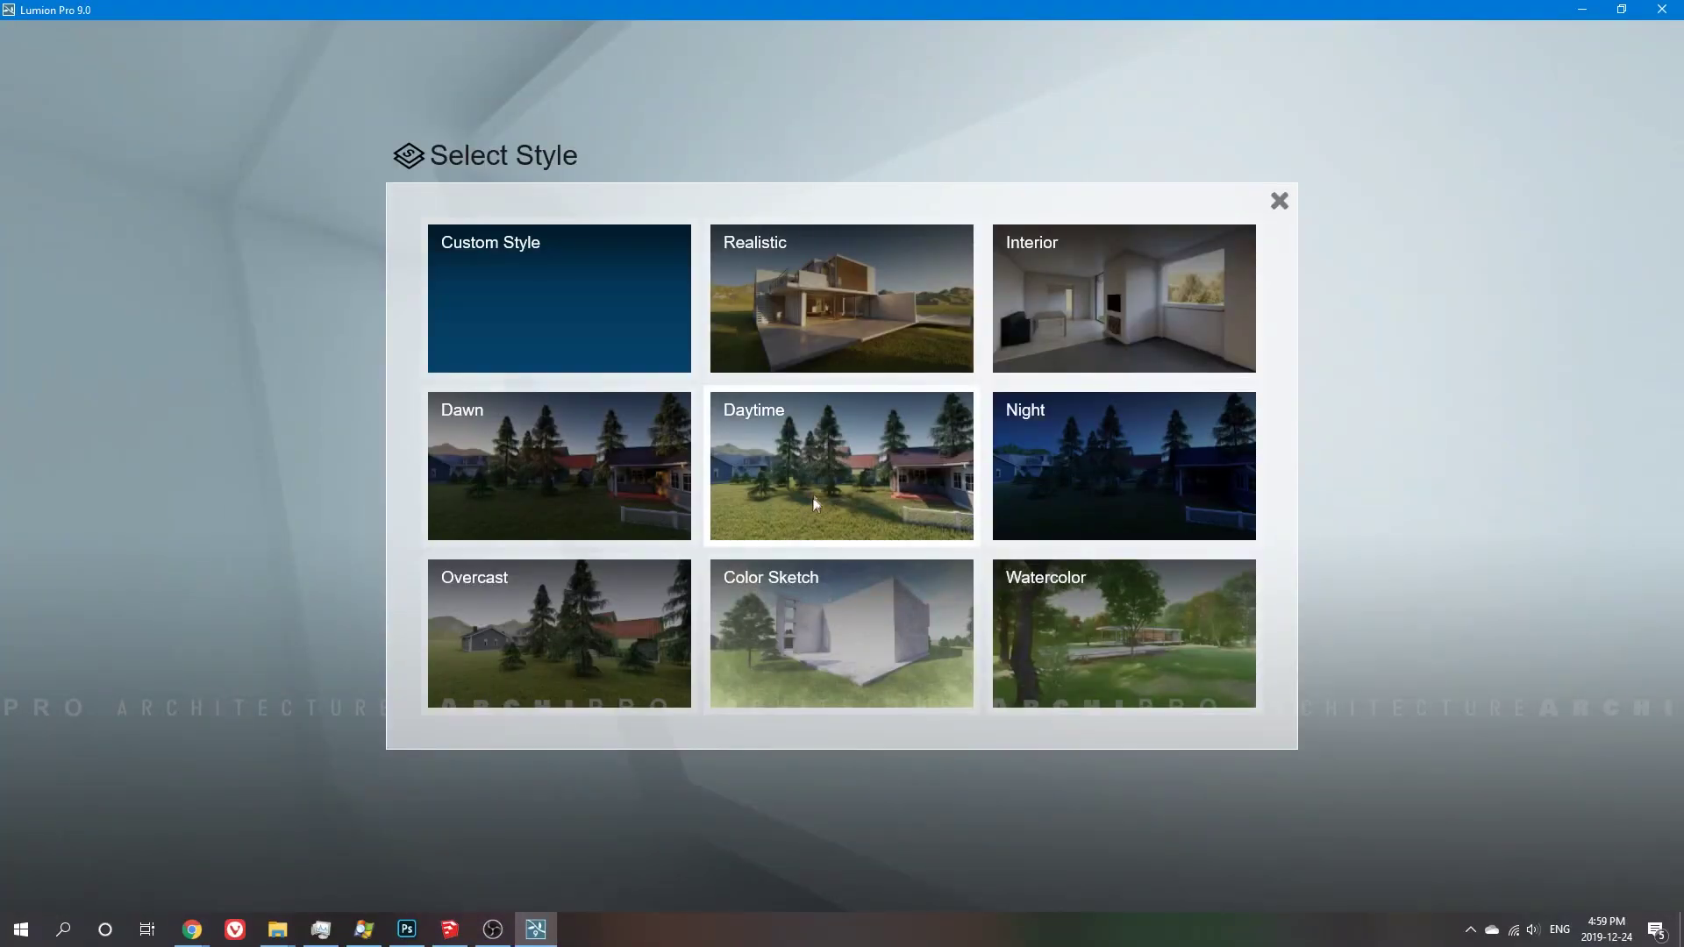
click(593, 608)
click(160, 104)
click(535, 517)
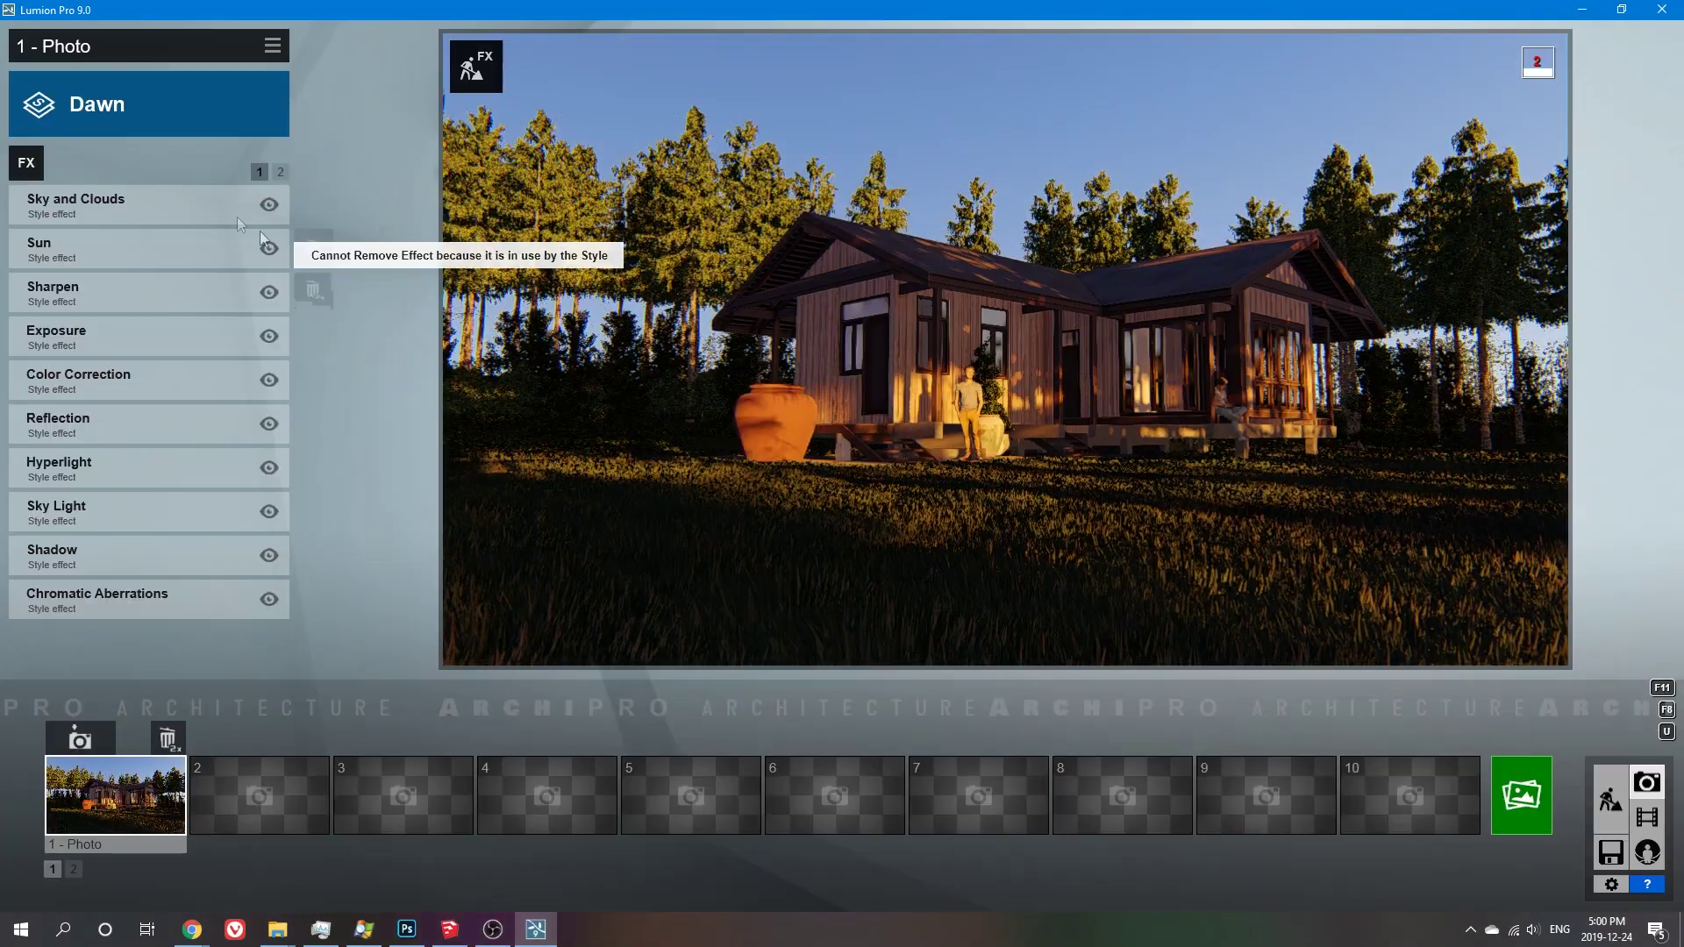
click(160, 103)
click(819, 473)
click(160, 104)
click(513, 608)
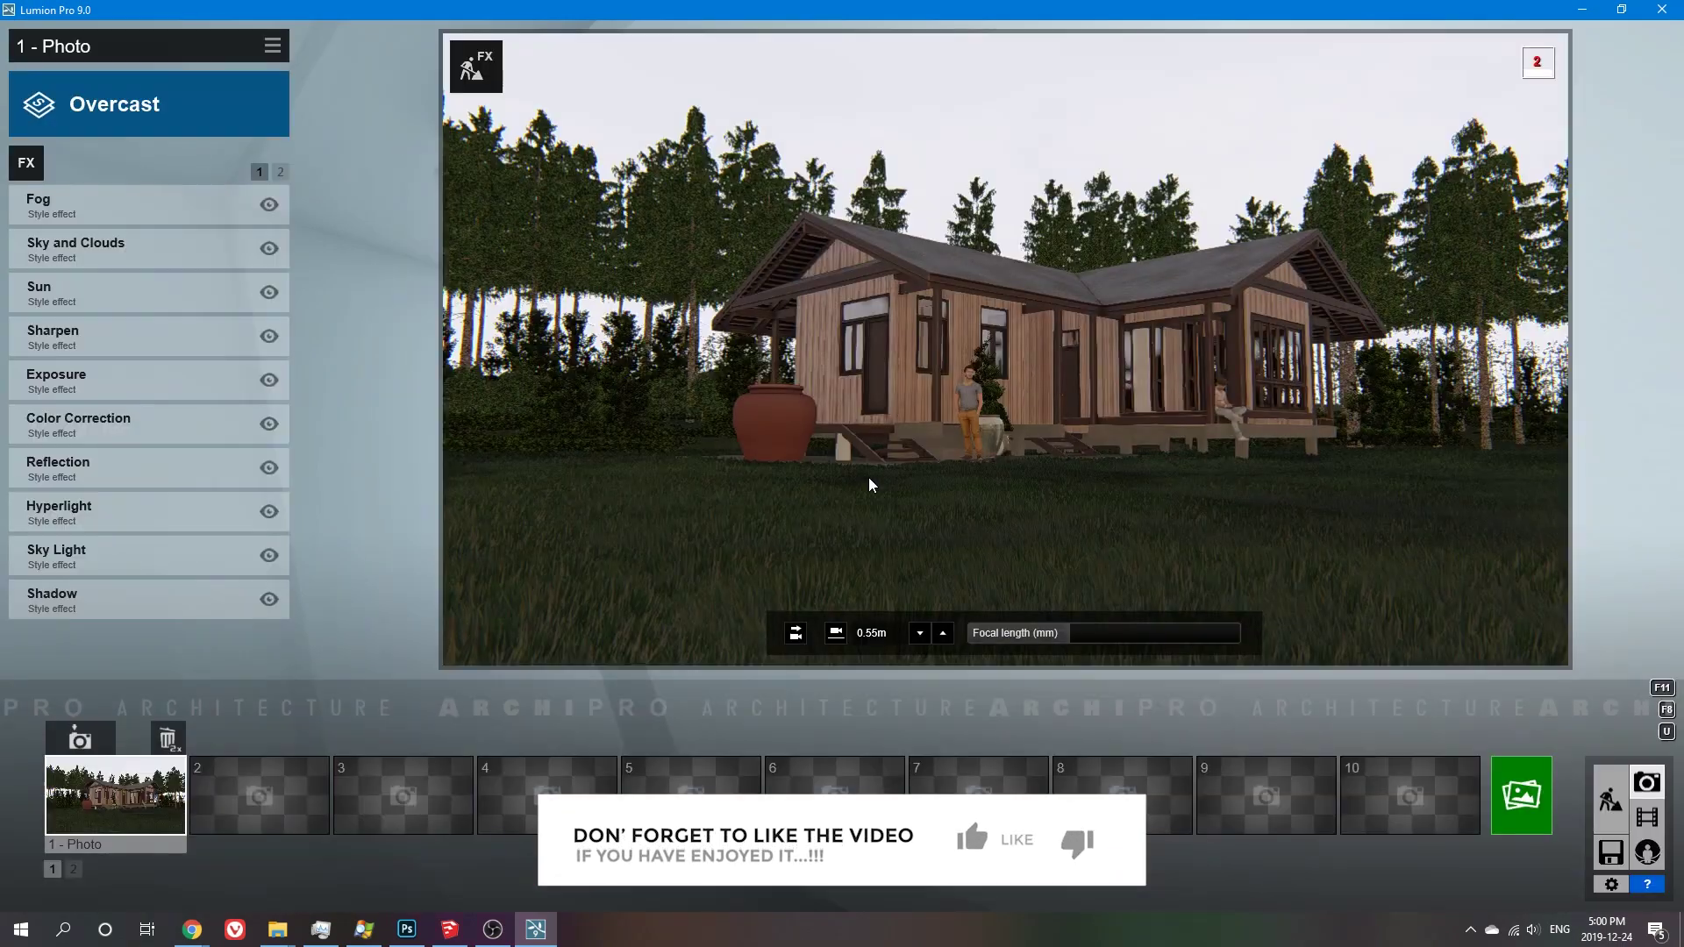
Add the Real Skies effect and drag its Heading to change the house's lighting
click(26, 162)
click(651, 162)
click(596, 286)
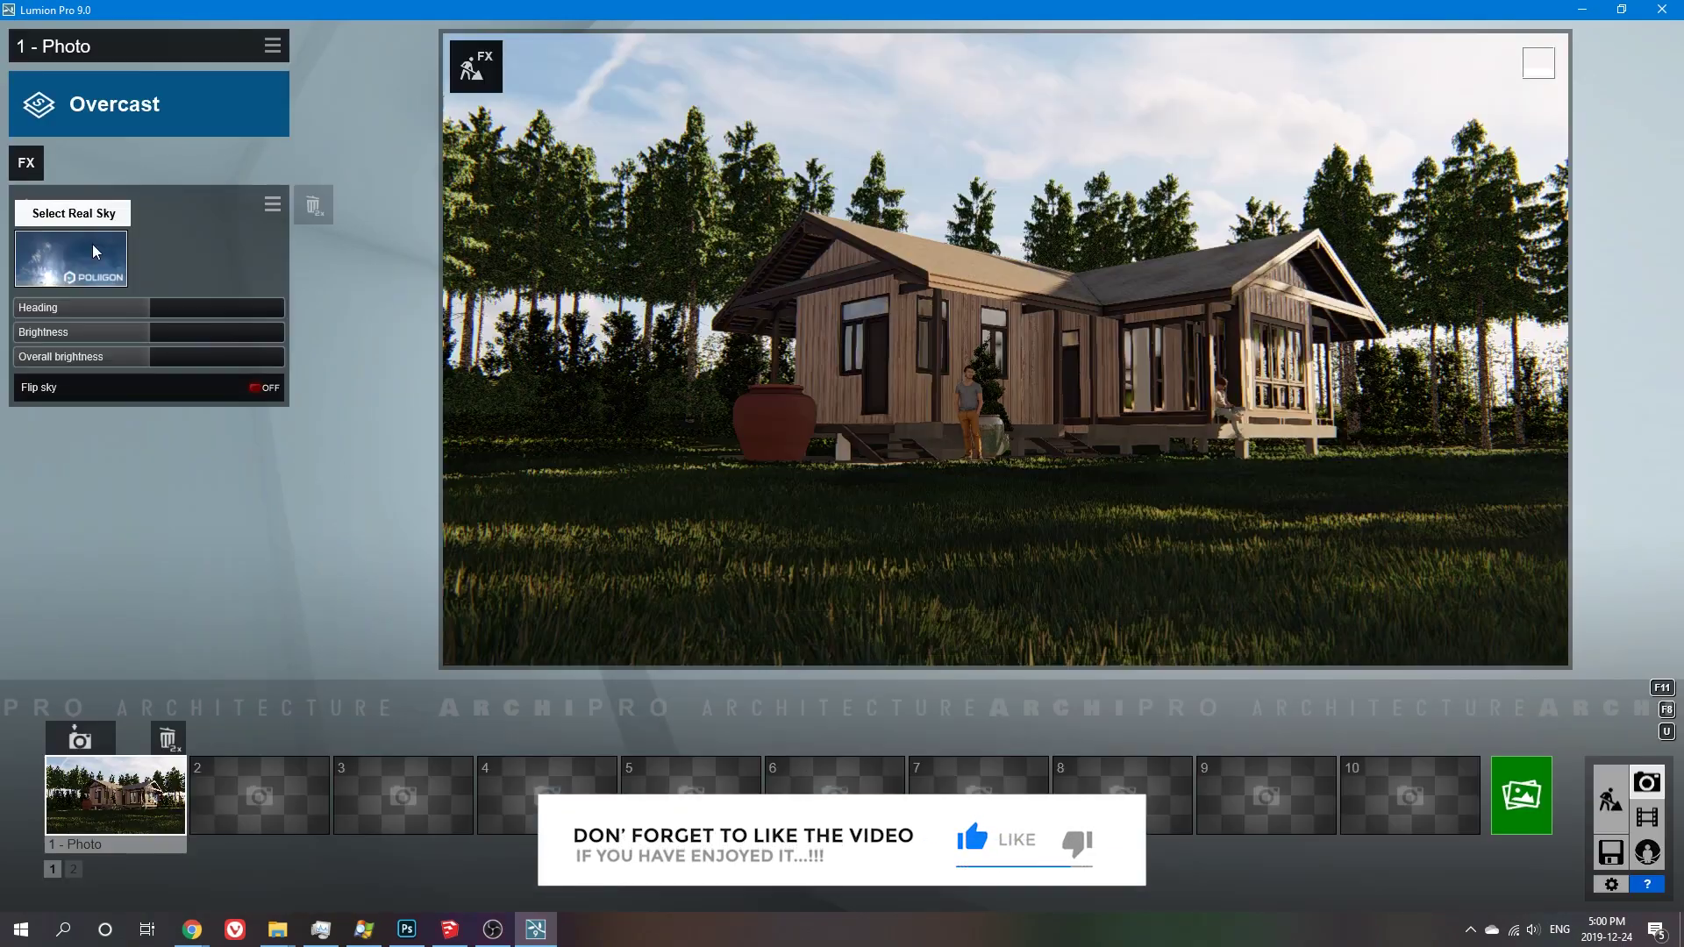
drag(150, 307, 233, 307)
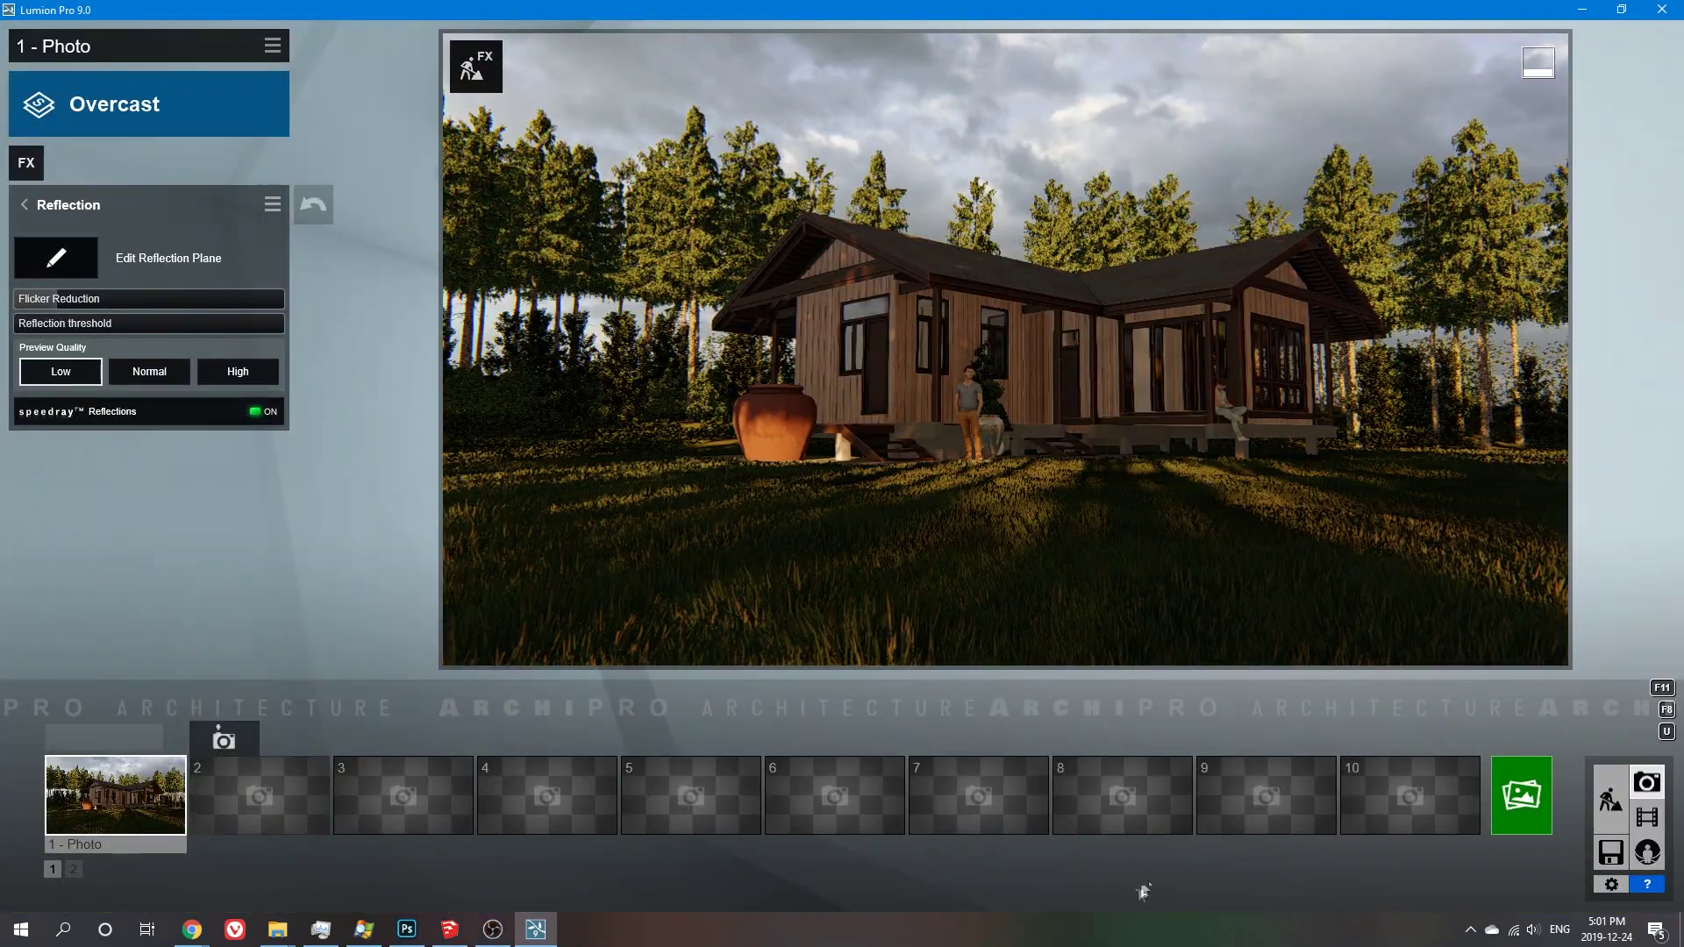
Apply an evening Real Skies preset to the scene
click(1646, 817)
click(184, 583)
click(829, 772)
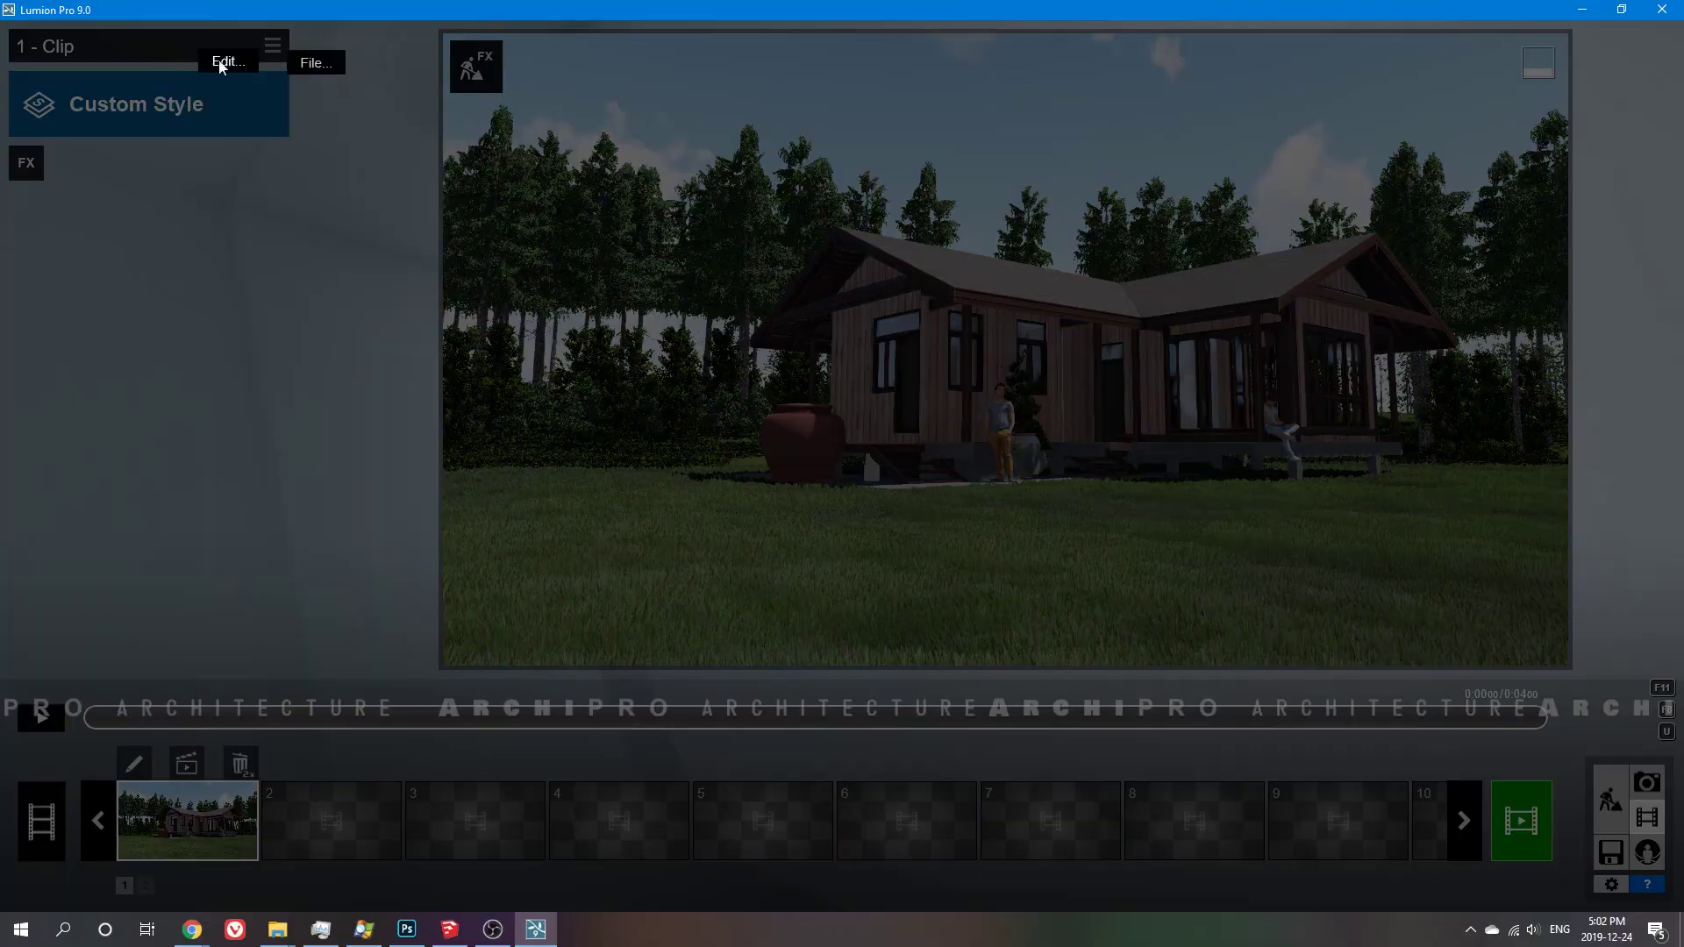
click(220, 63)
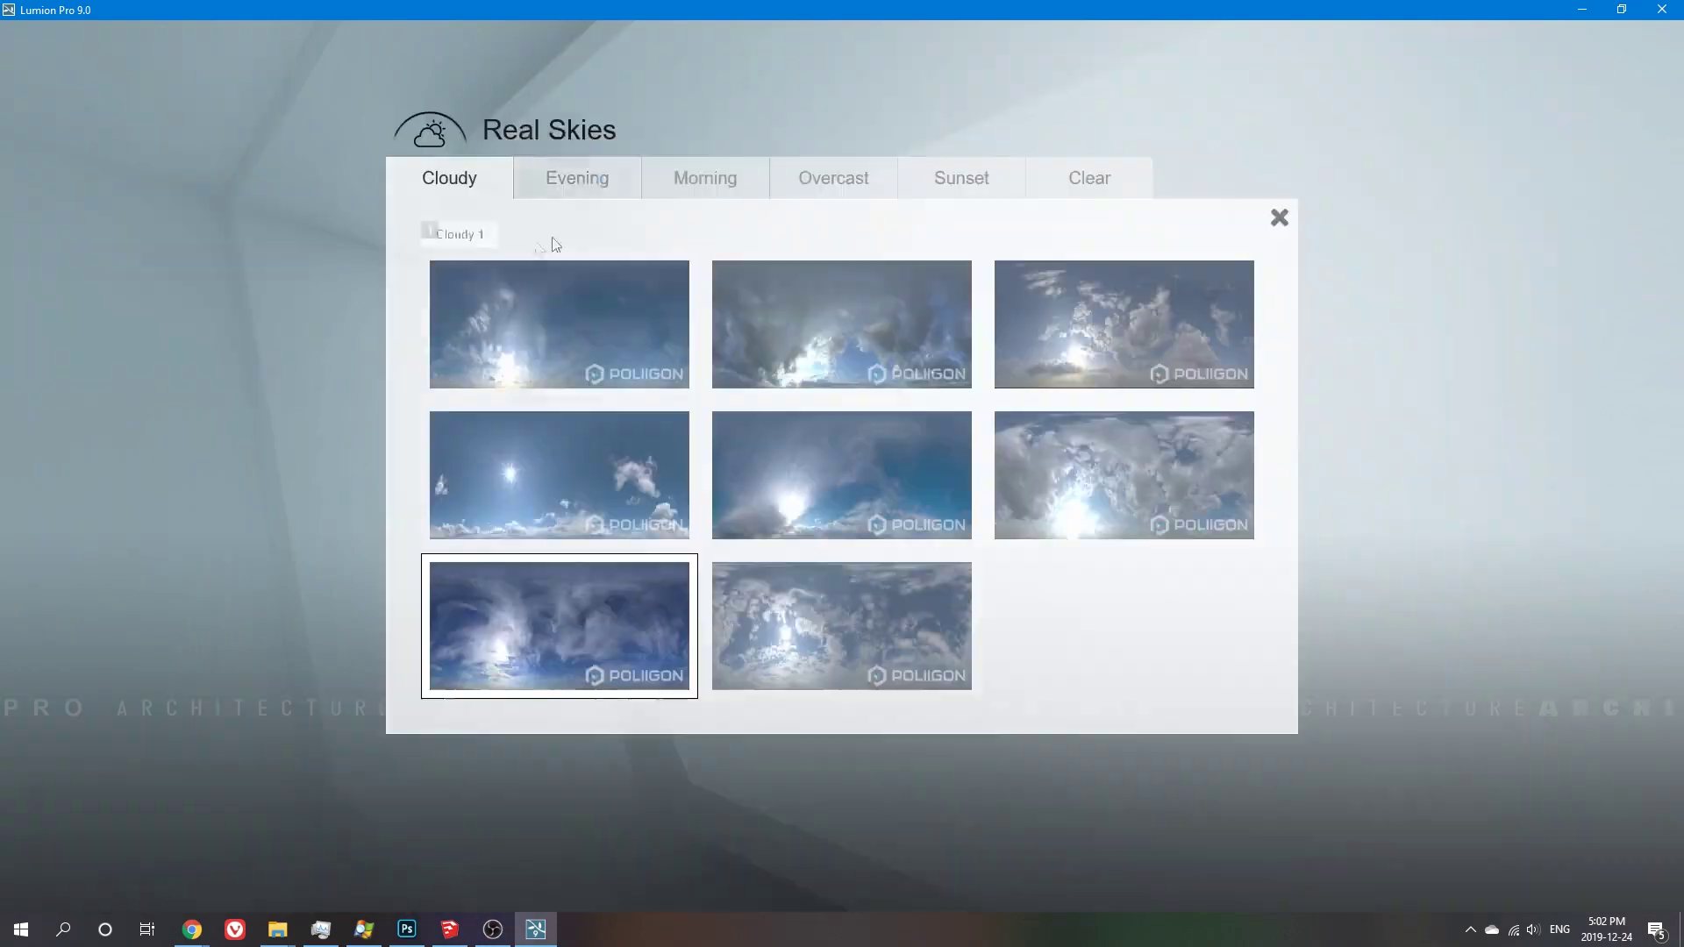
click(577, 178)
click(871, 344)
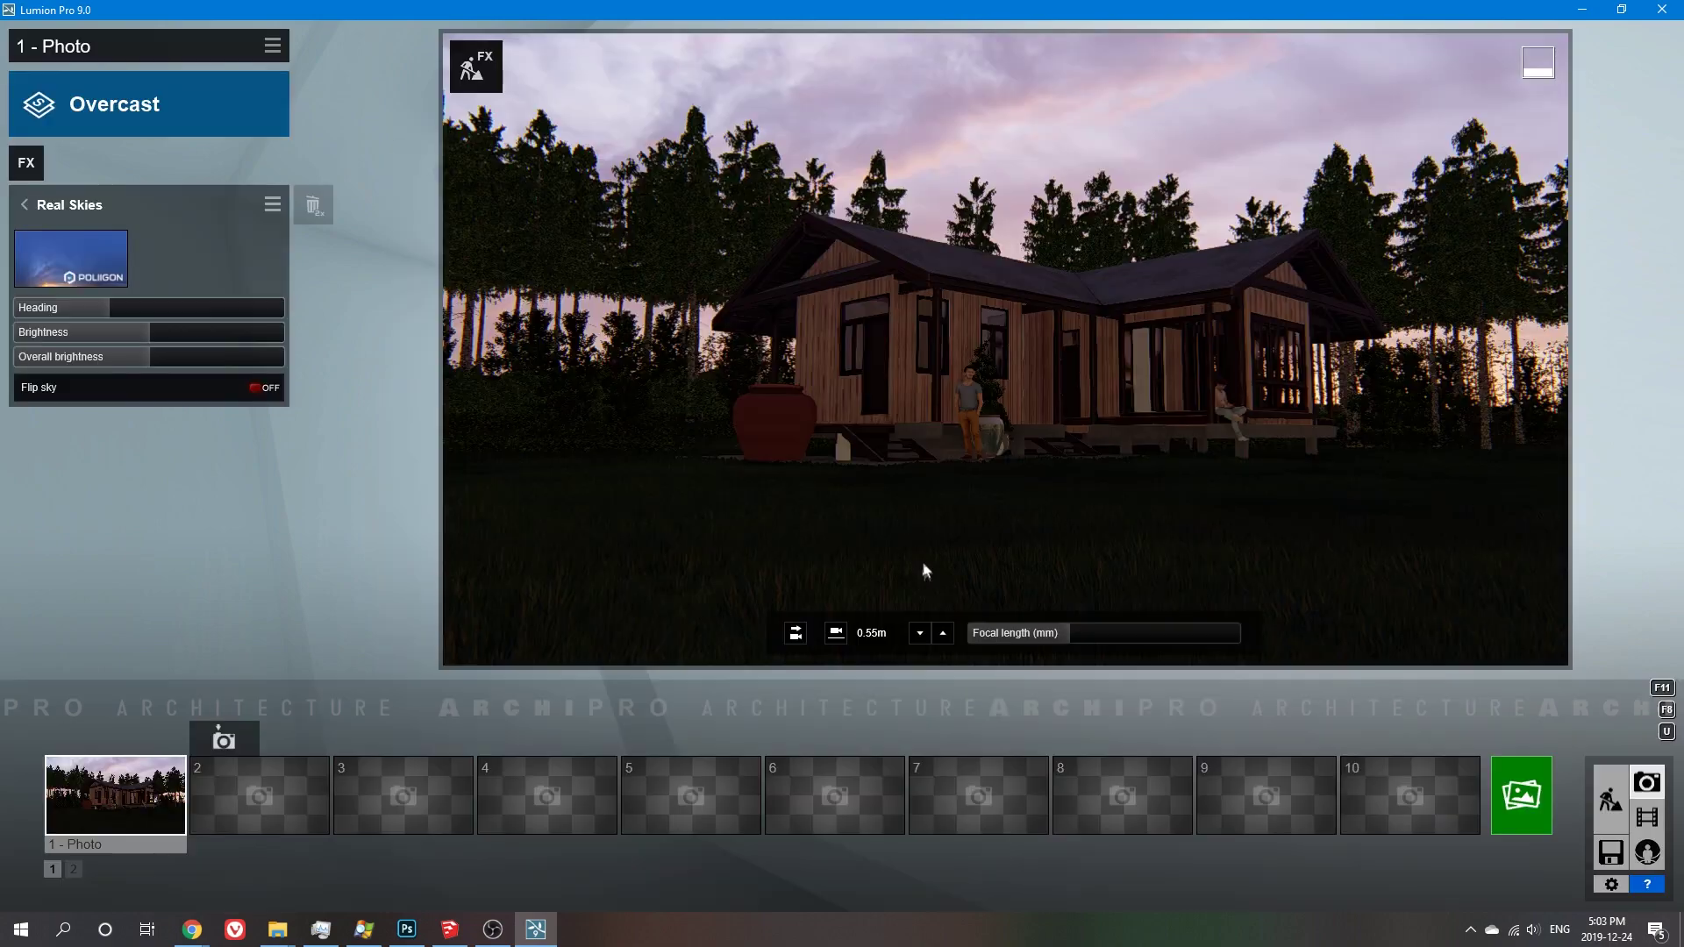
Replace it with a sunset sky and re-aim the heading to relight the house
click(70, 259)
click(961, 178)
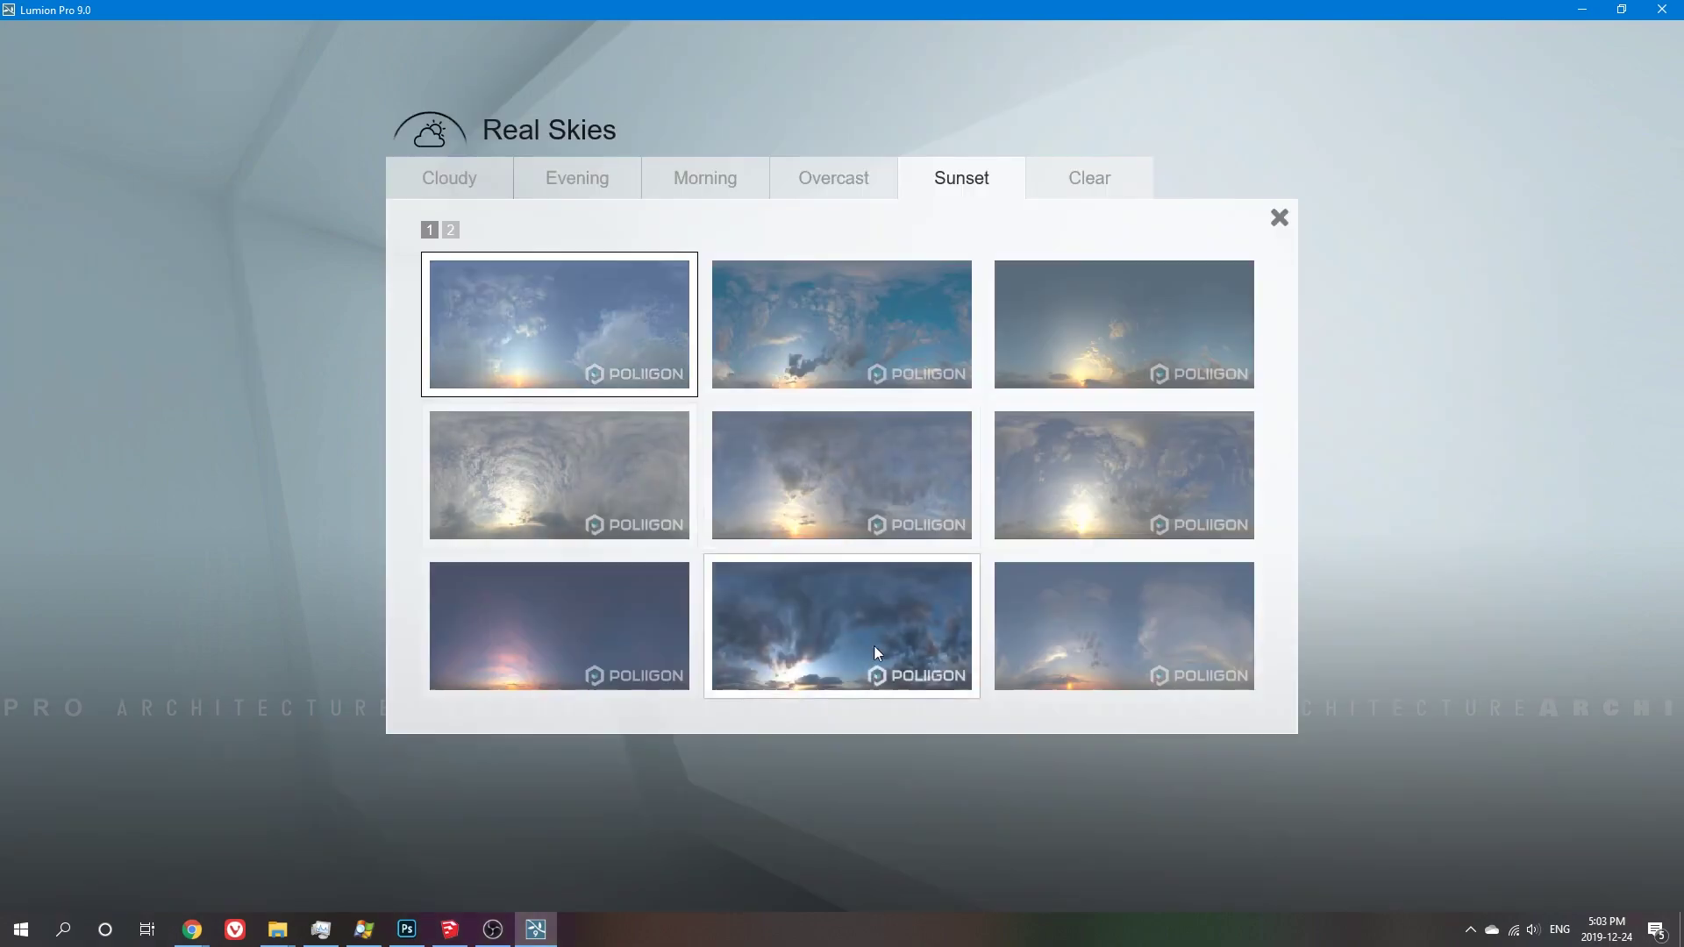
click(880, 658)
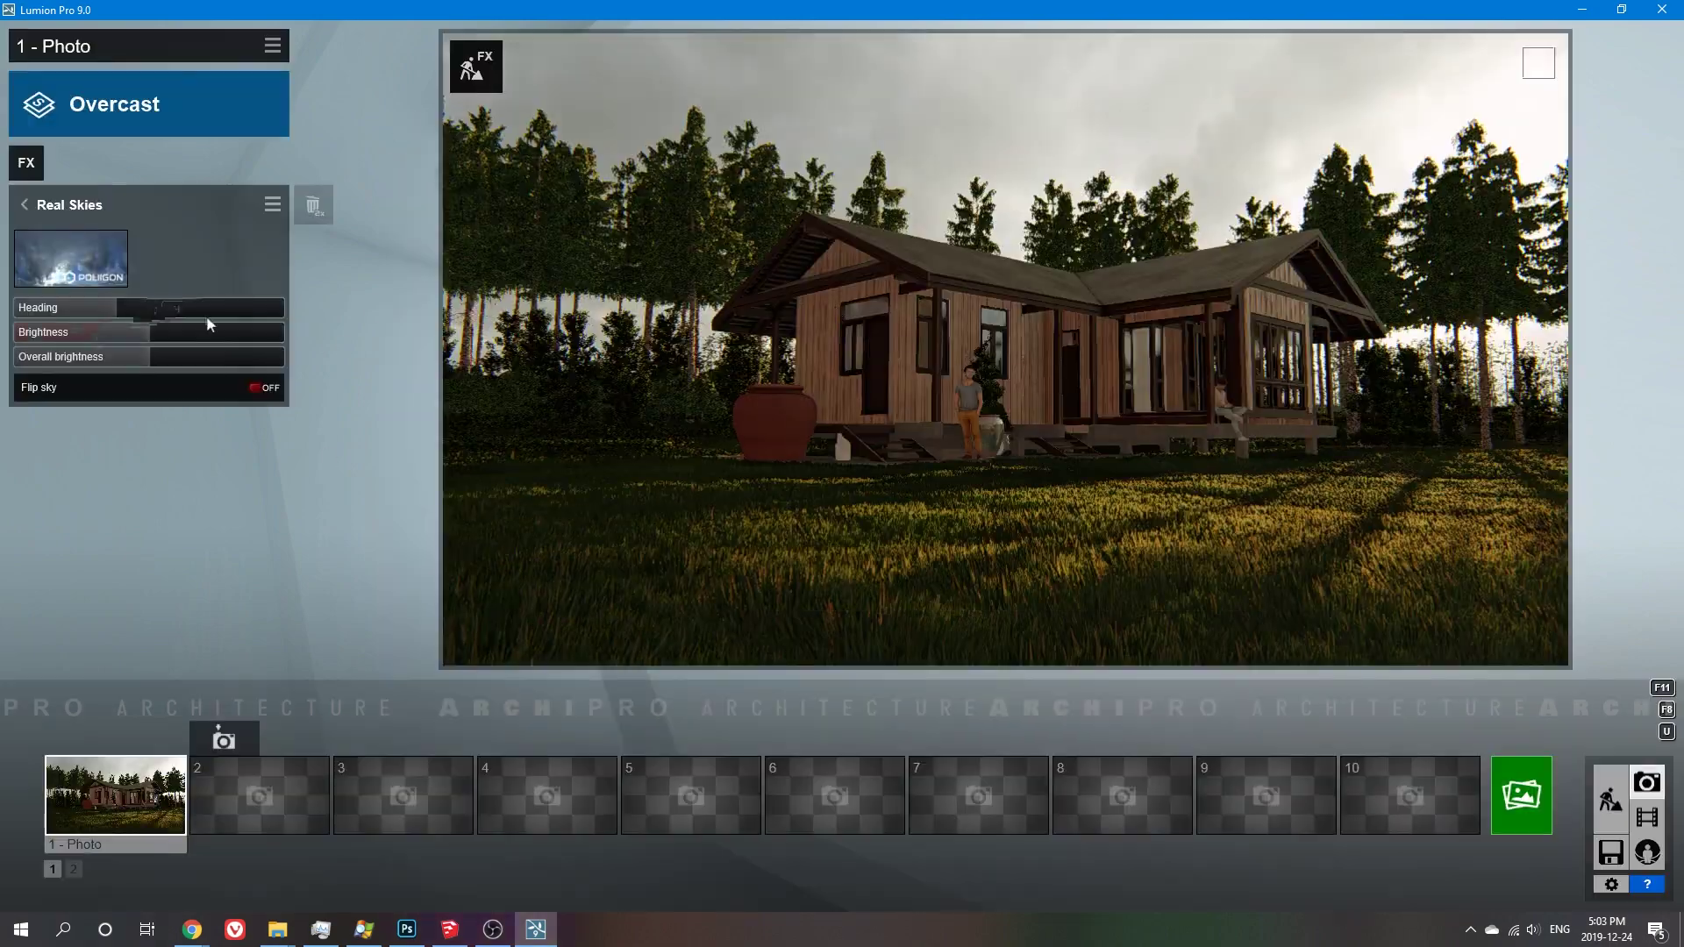
drag(207, 309, 203, 307)
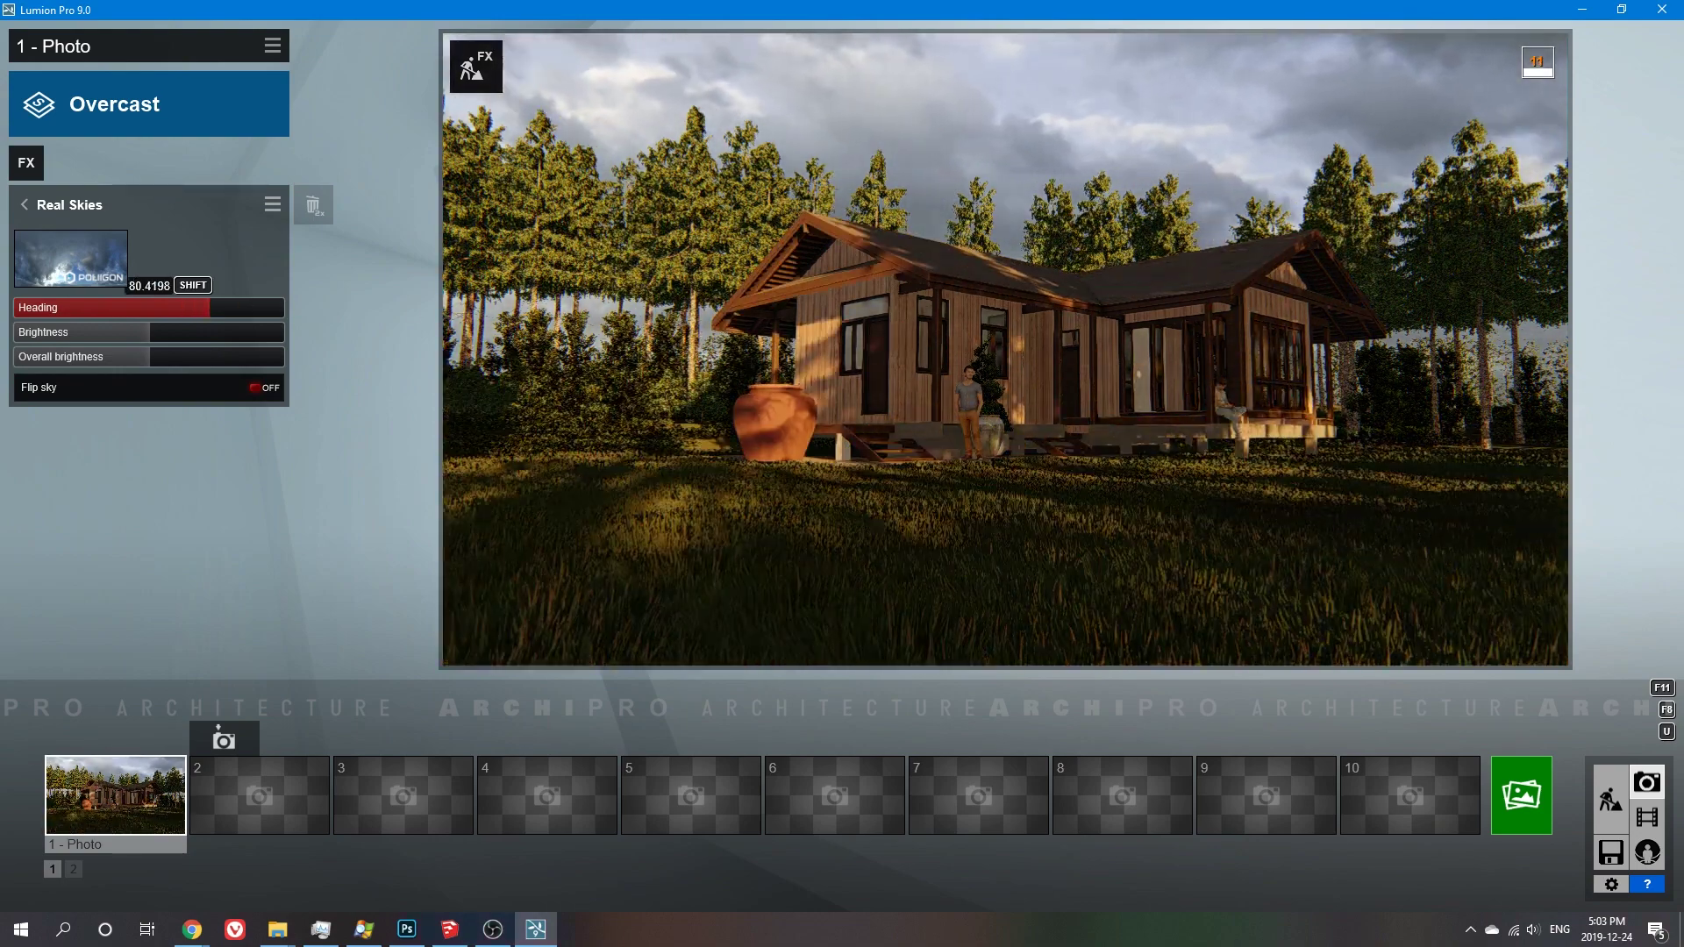
Reduce the Fog density and shorten its falloff
click(26, 205)
click(48, 247)
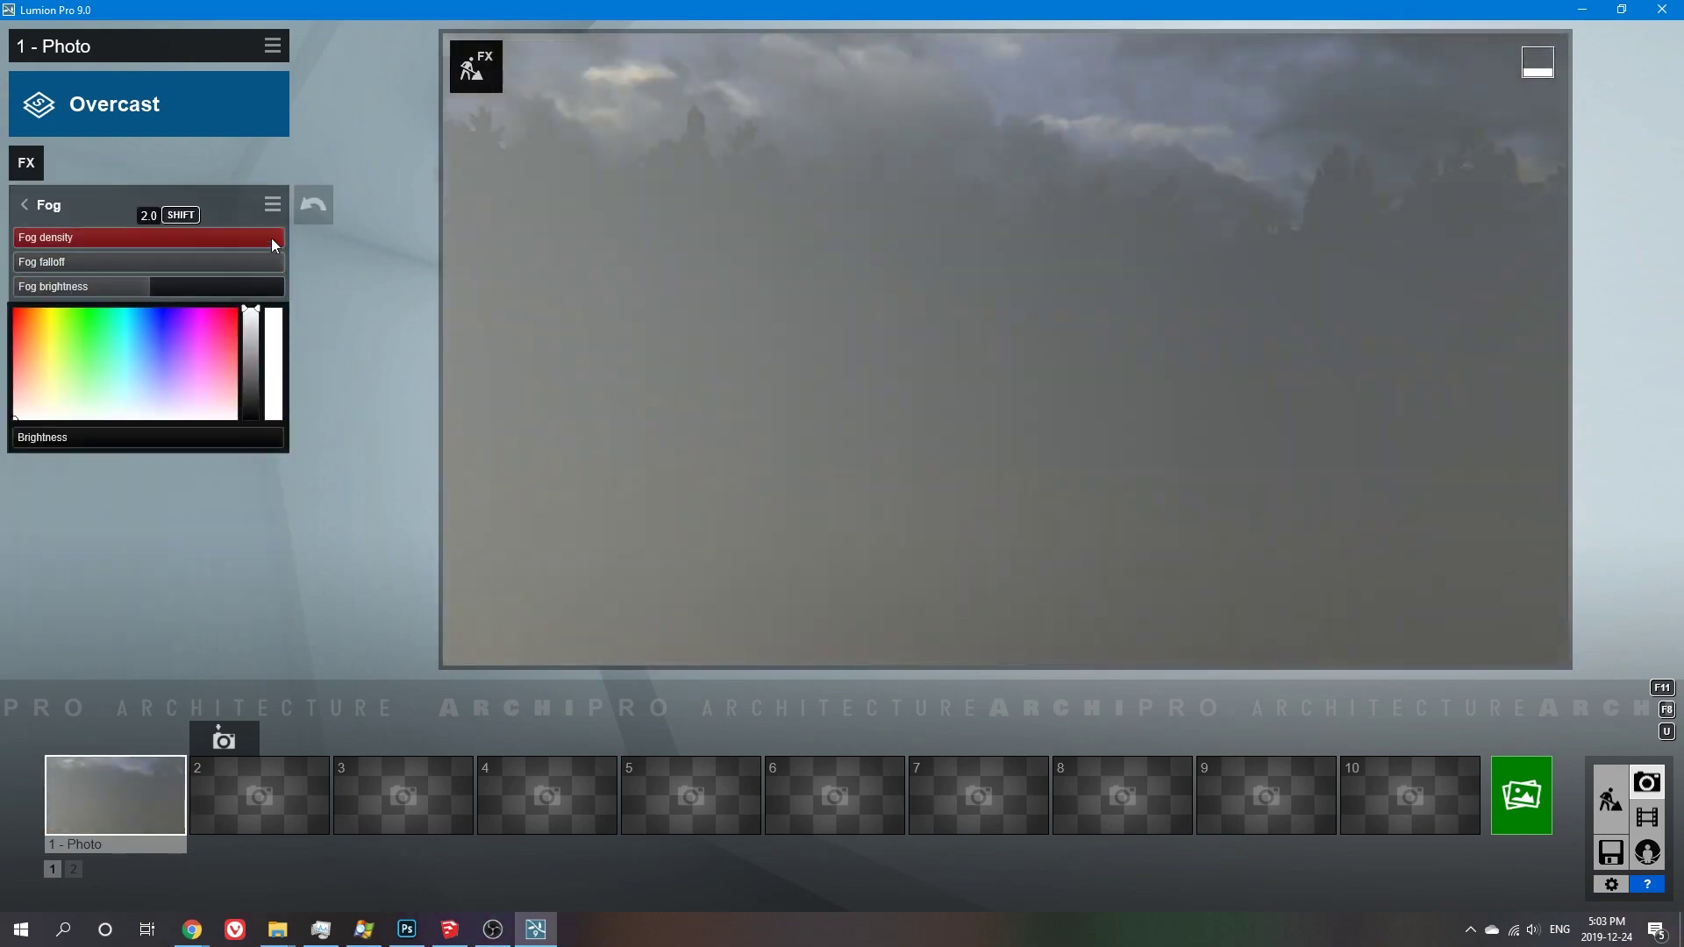
drag(271, 239, 109, 263)
click(161, 262)
click(179, 240)
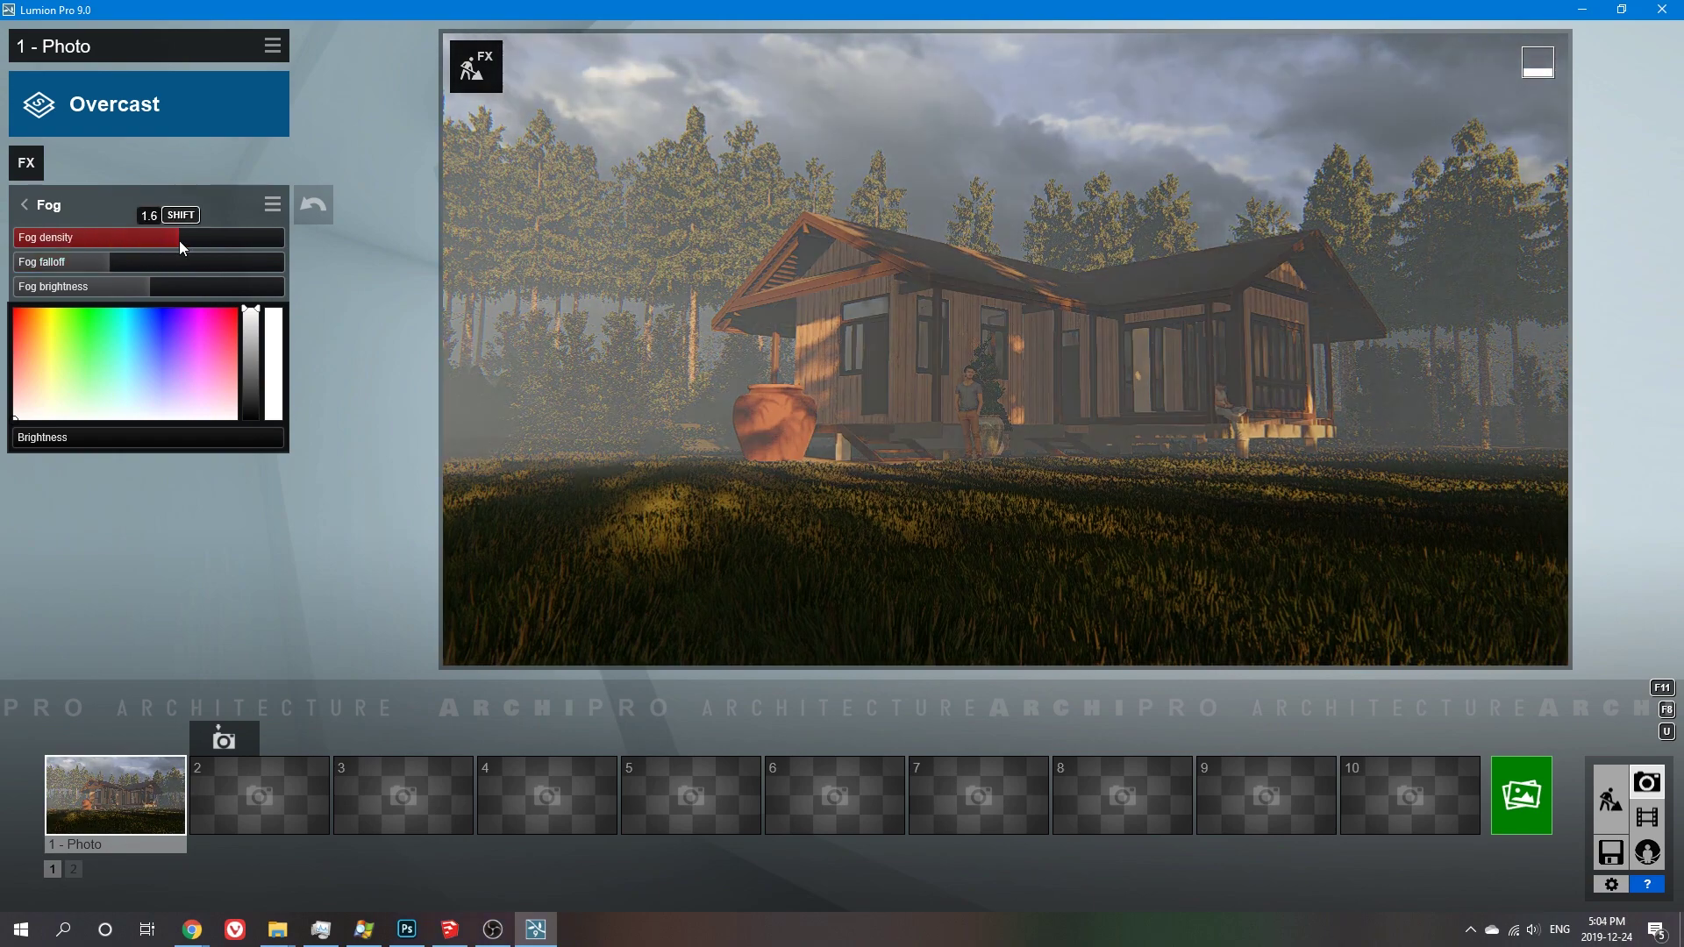
Set Precipitation Rain/Snow to a low amount for a wet look
click(23, 204)
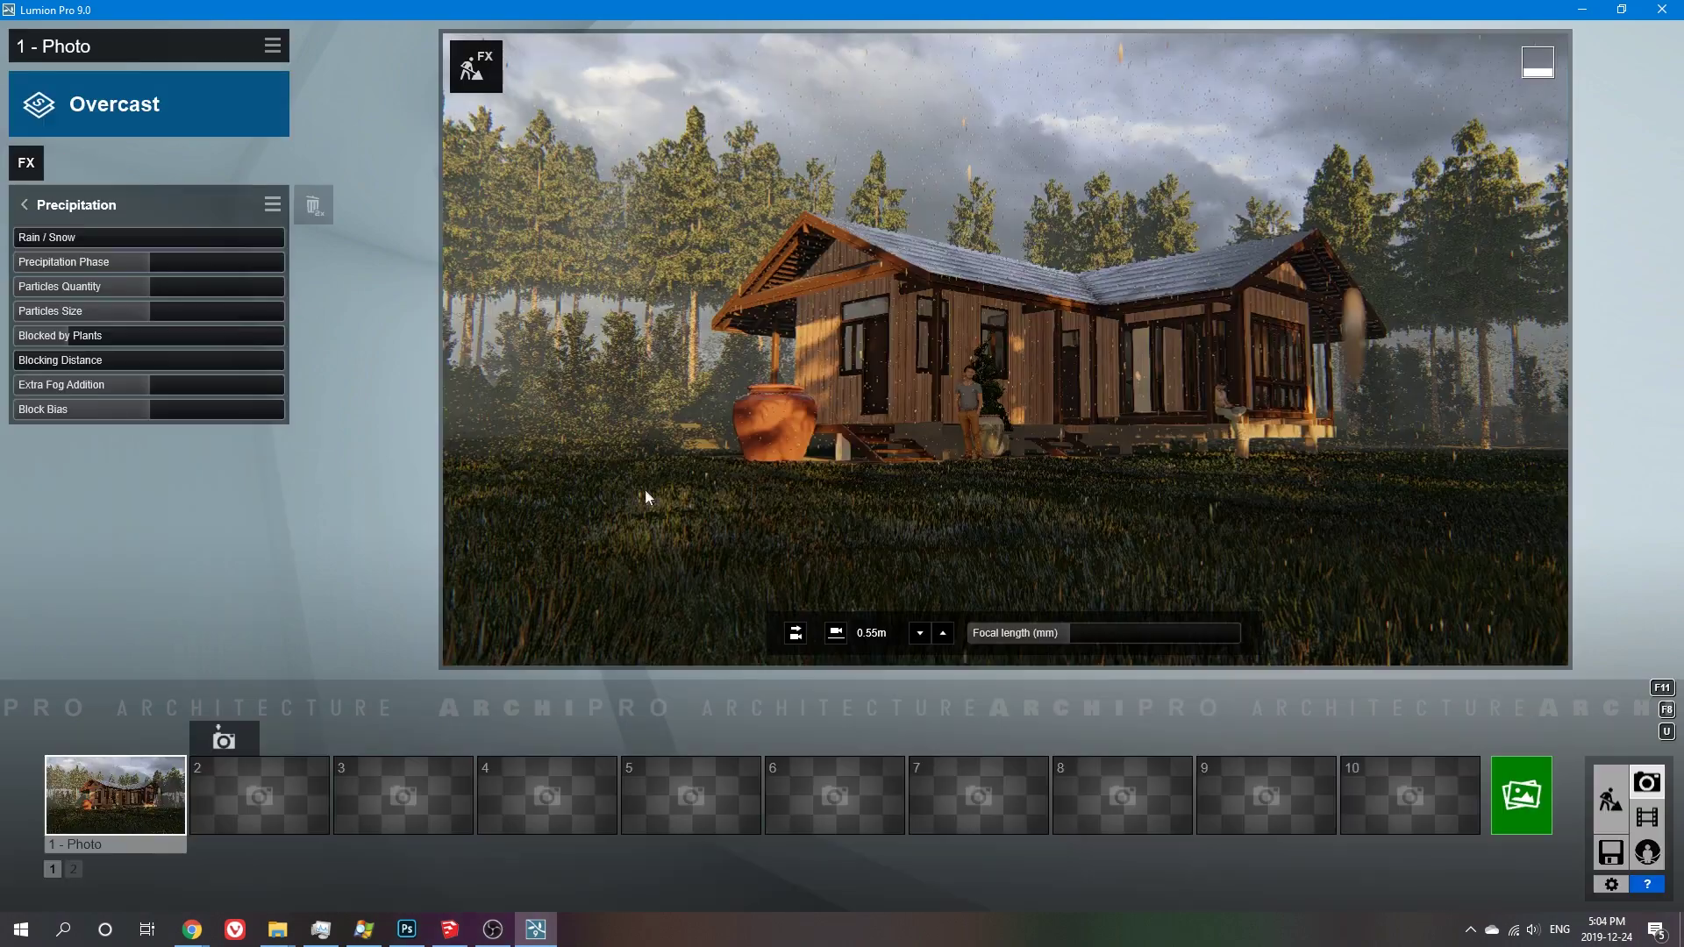
click(201, 237)
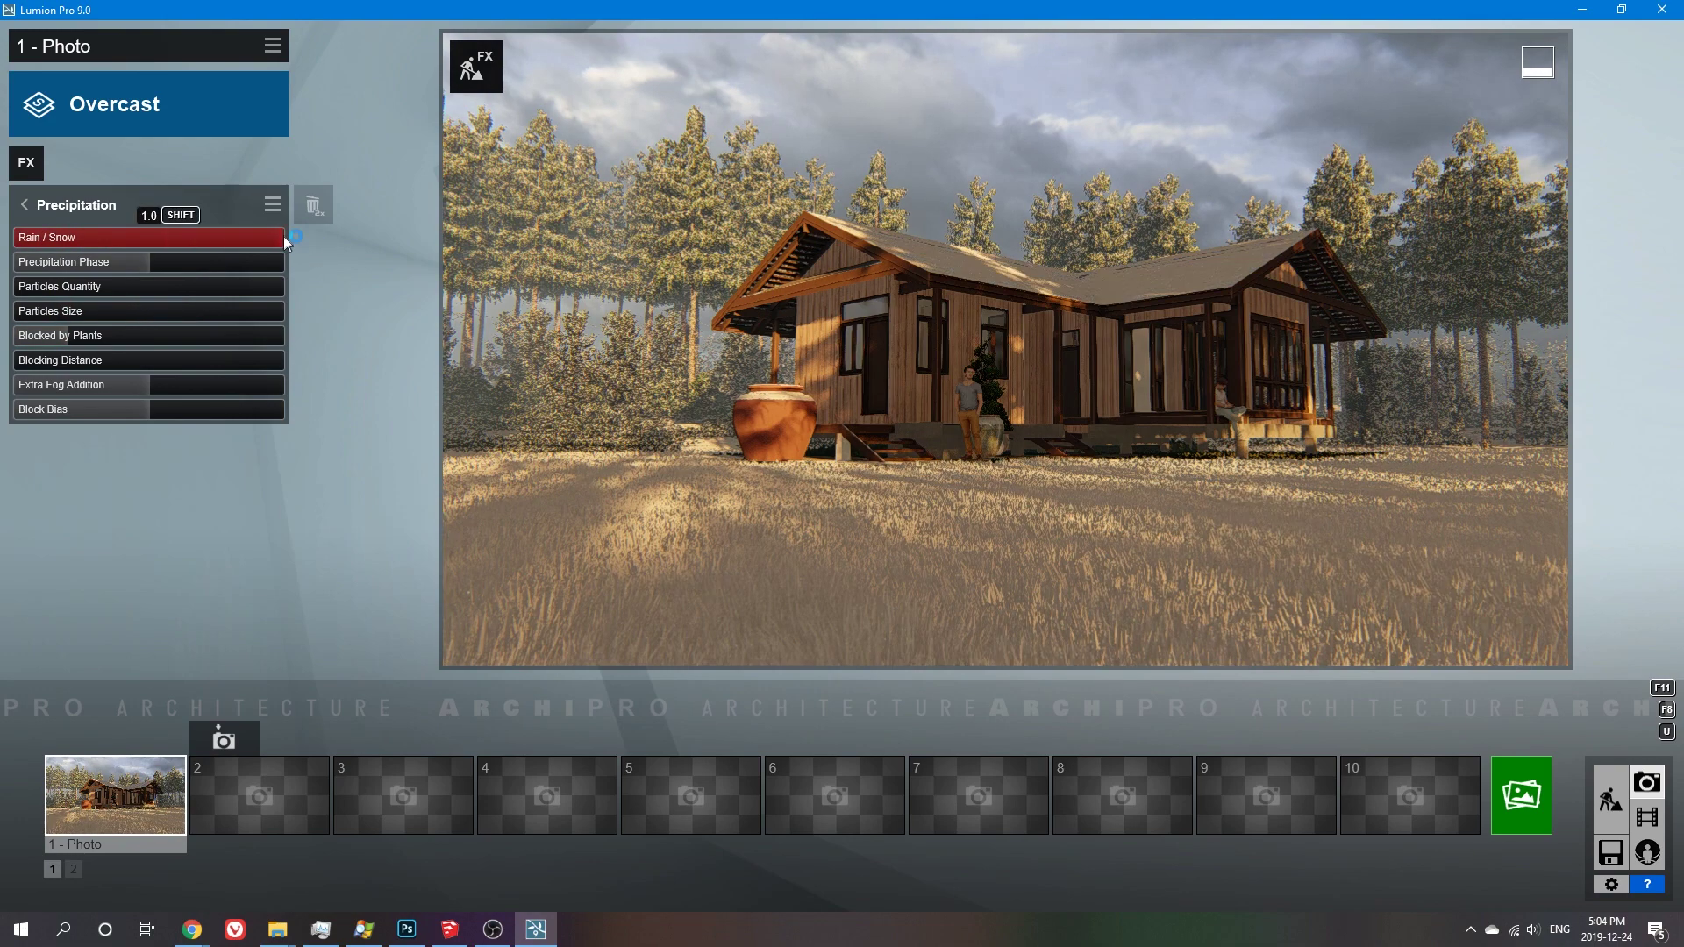
drag(284, 238, 70, 261)
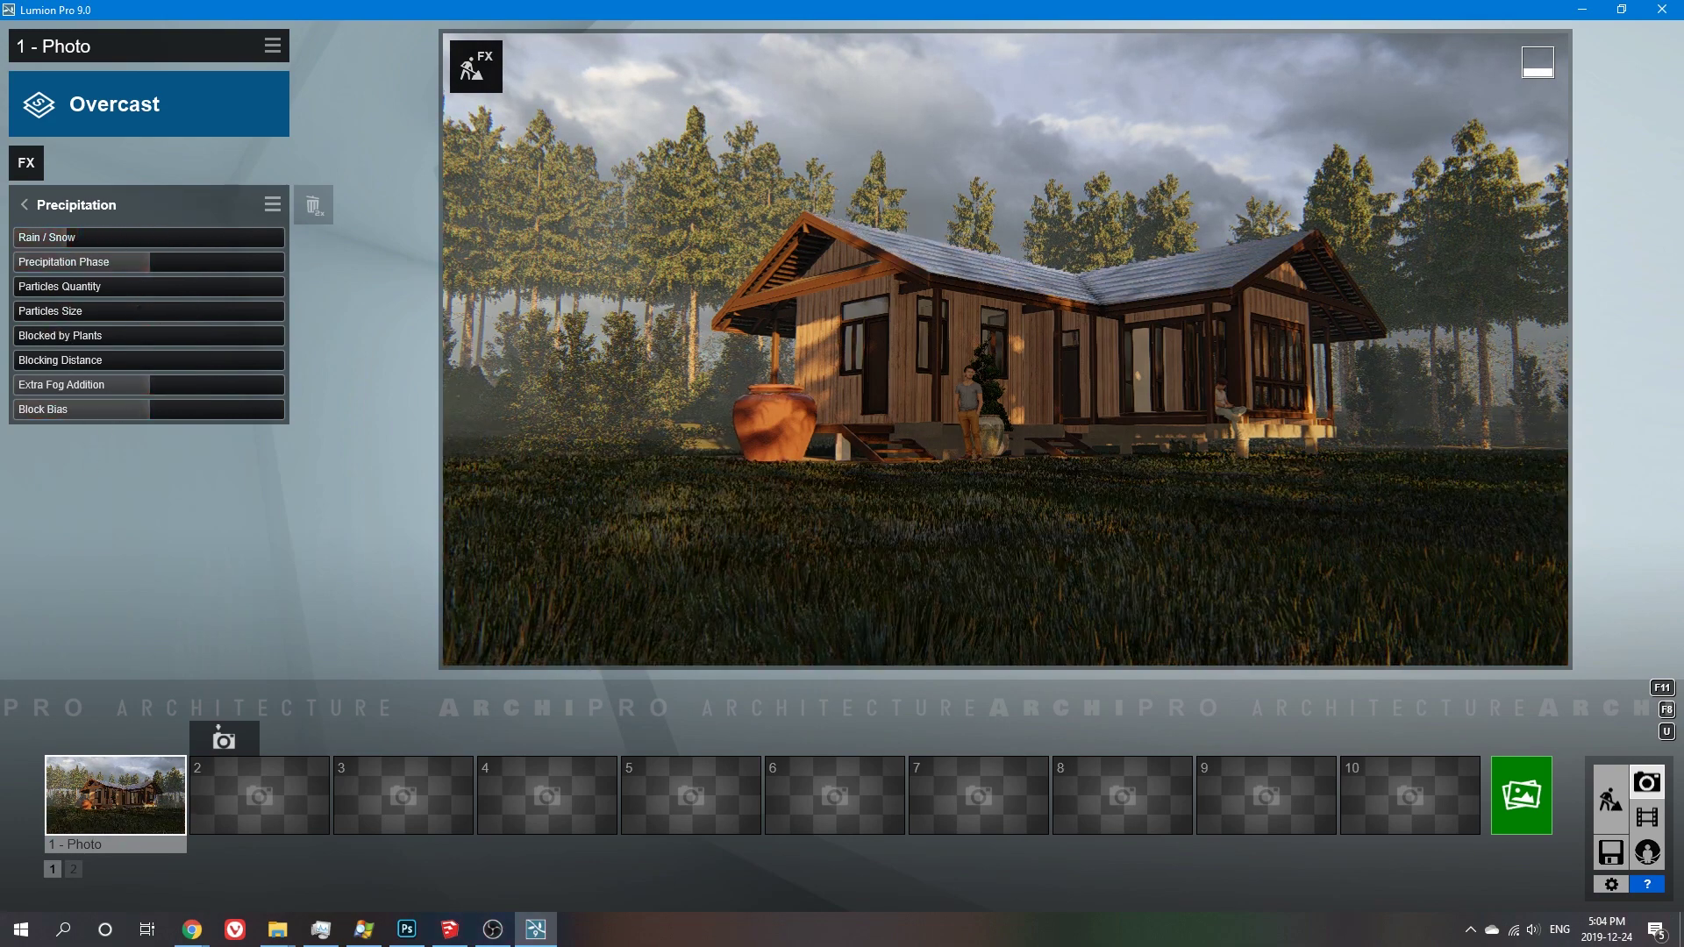
click(24, 205)
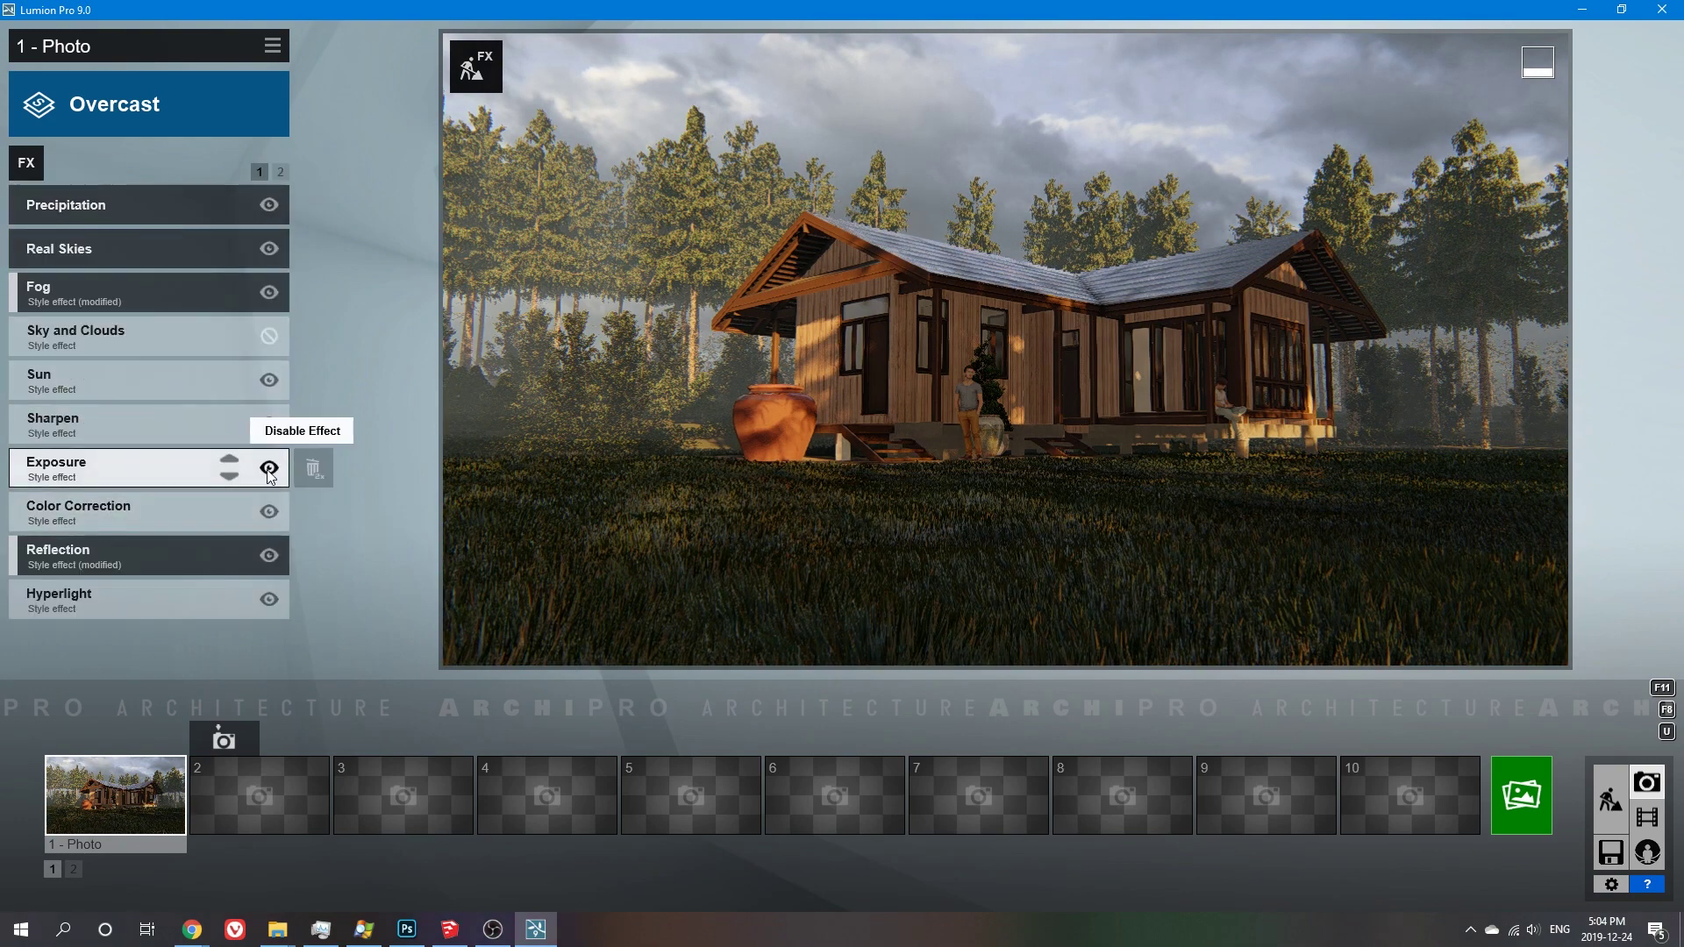
Add Volumetric Sunlight and turn the Real Skies heading to about -94 for left-side sunbeams
click(31, 170)
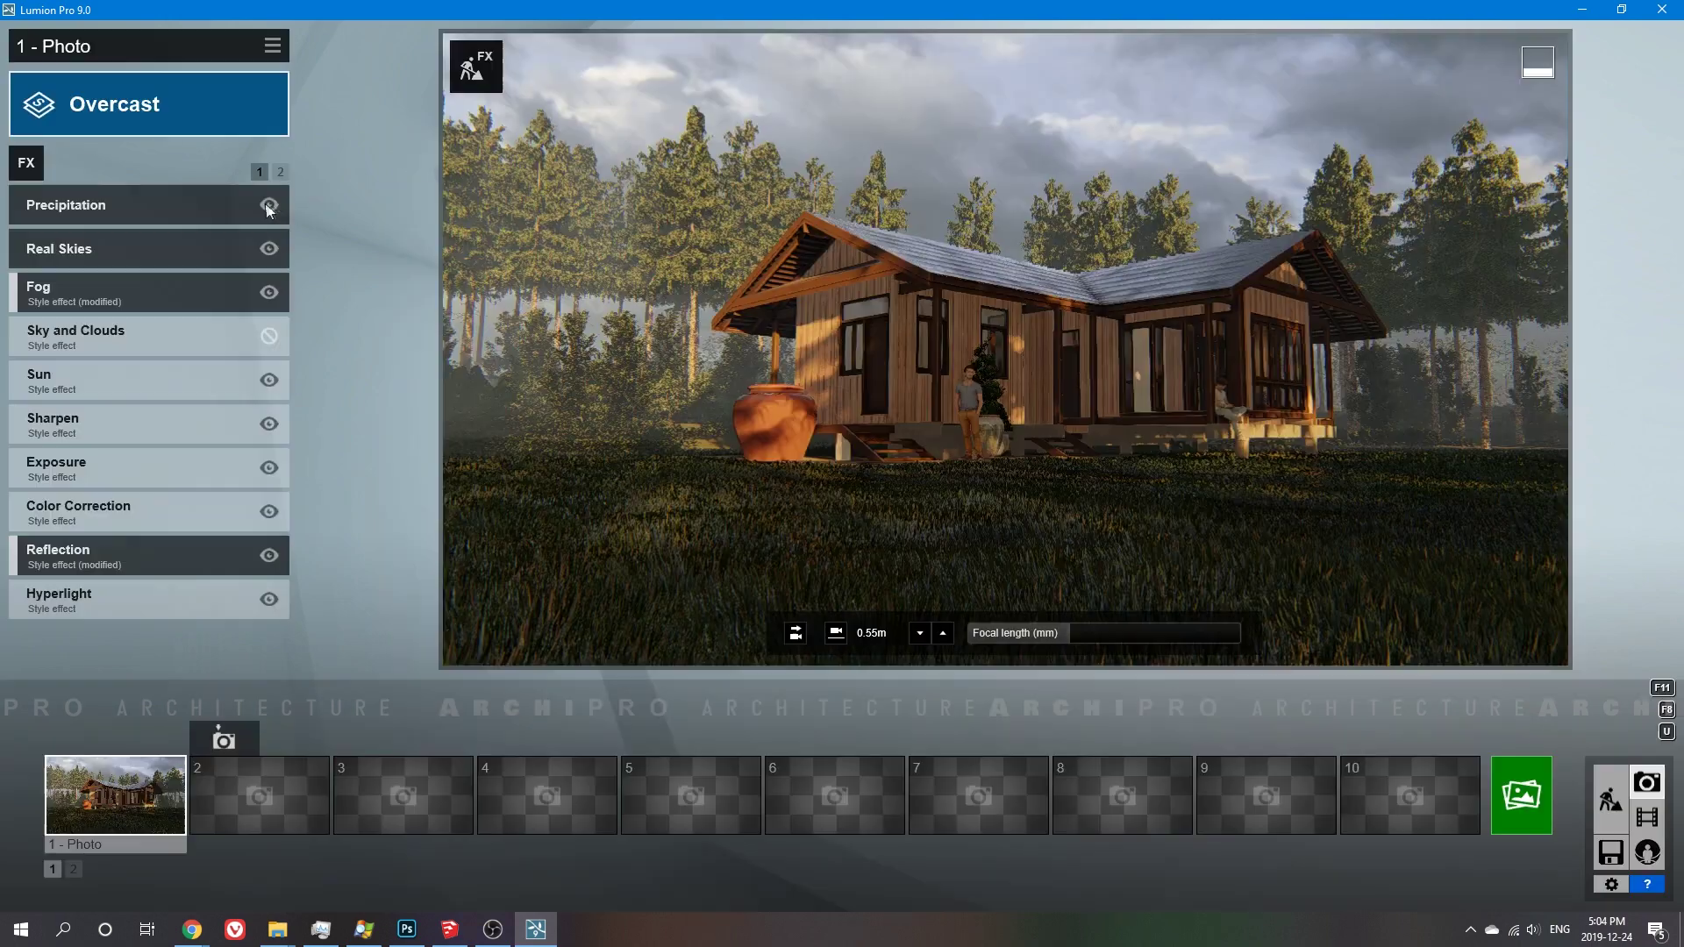
click(427, 154)
click(736, 623)
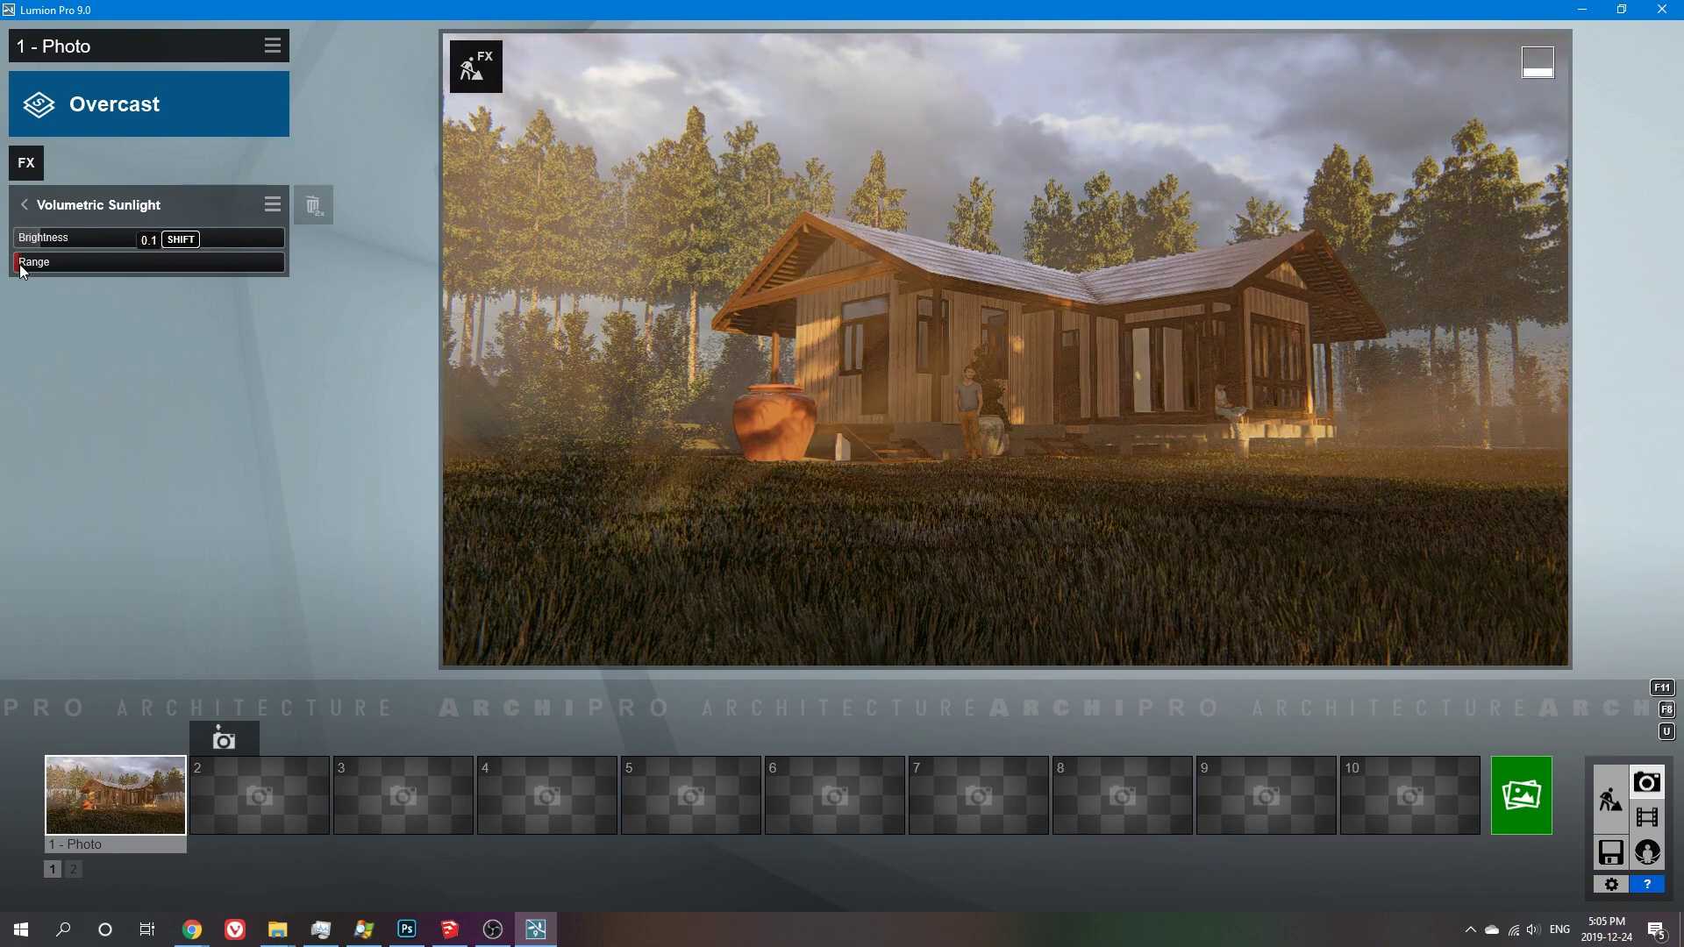
click(80, 254)
mouse_move(133, 310)
mouse_down()
mouse_move(77, 321)
mouse_move(106, 307)
mouse_up()
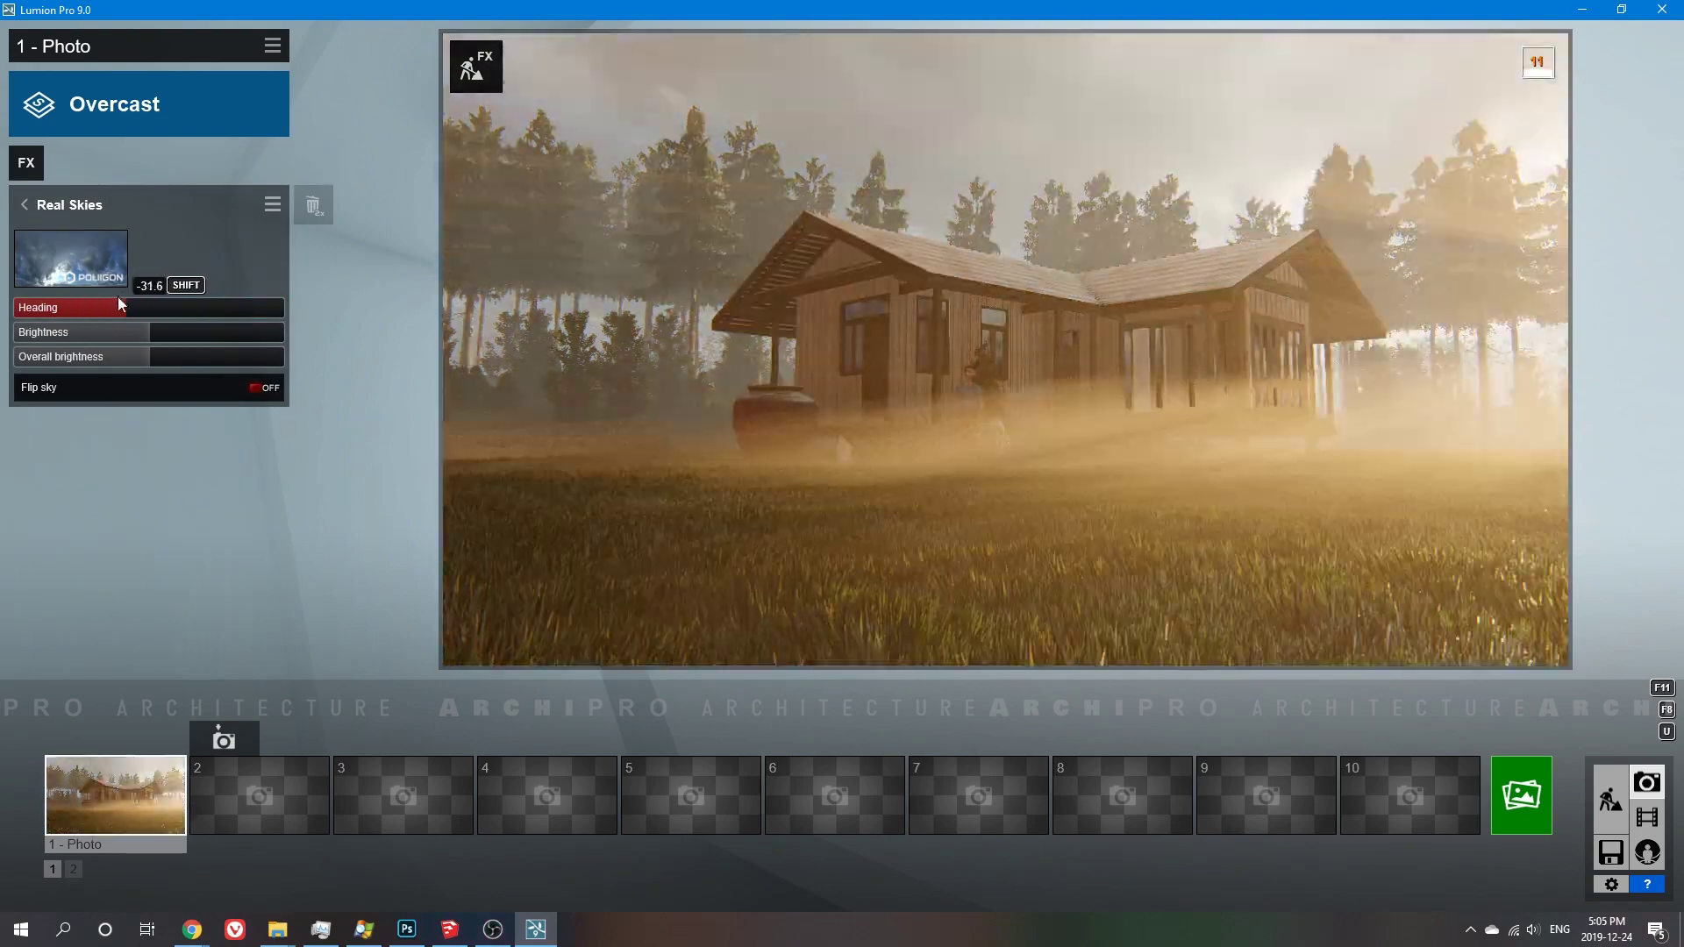
mouse_move(1646, 474)
shift+mouse_down()
mouse_move(1132, 377)
mouse_move(614, 377)
shift+mouse_up()
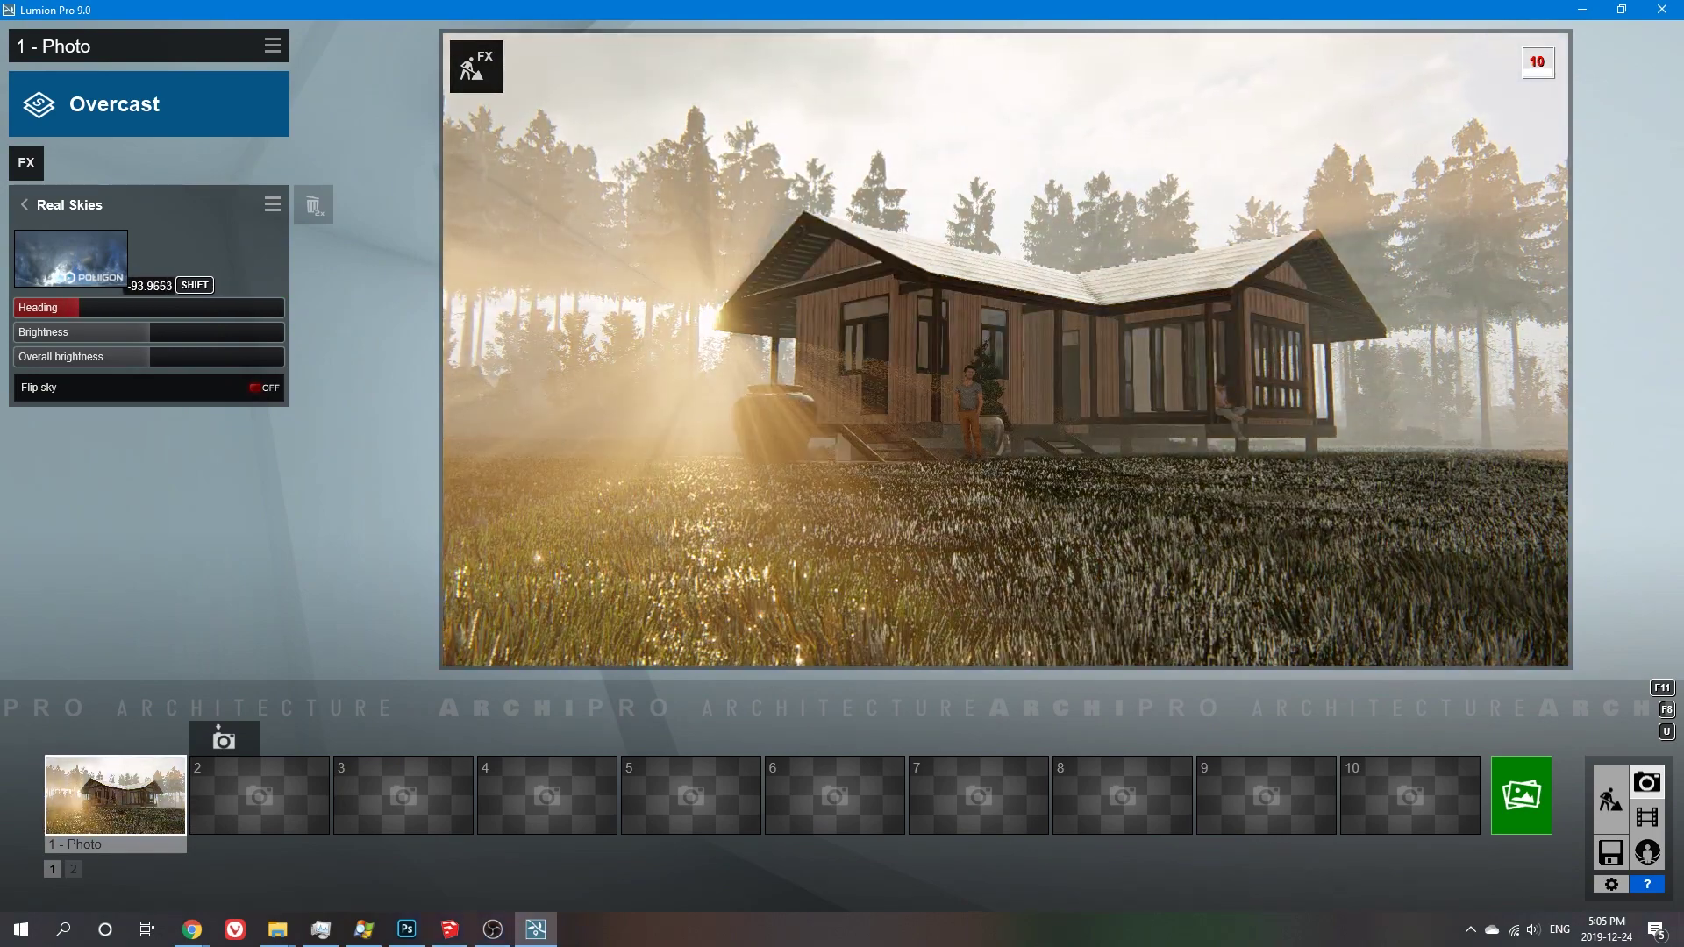
Set Volumetric Sunlight brightness to 0.0 and check the Reflection settings
click(24, 205)
click(87, 207)
mouse_move(149, 238)
mouse_down()
mouse_move(17, 237)
mouse_move(31, 278)
mouse_up()
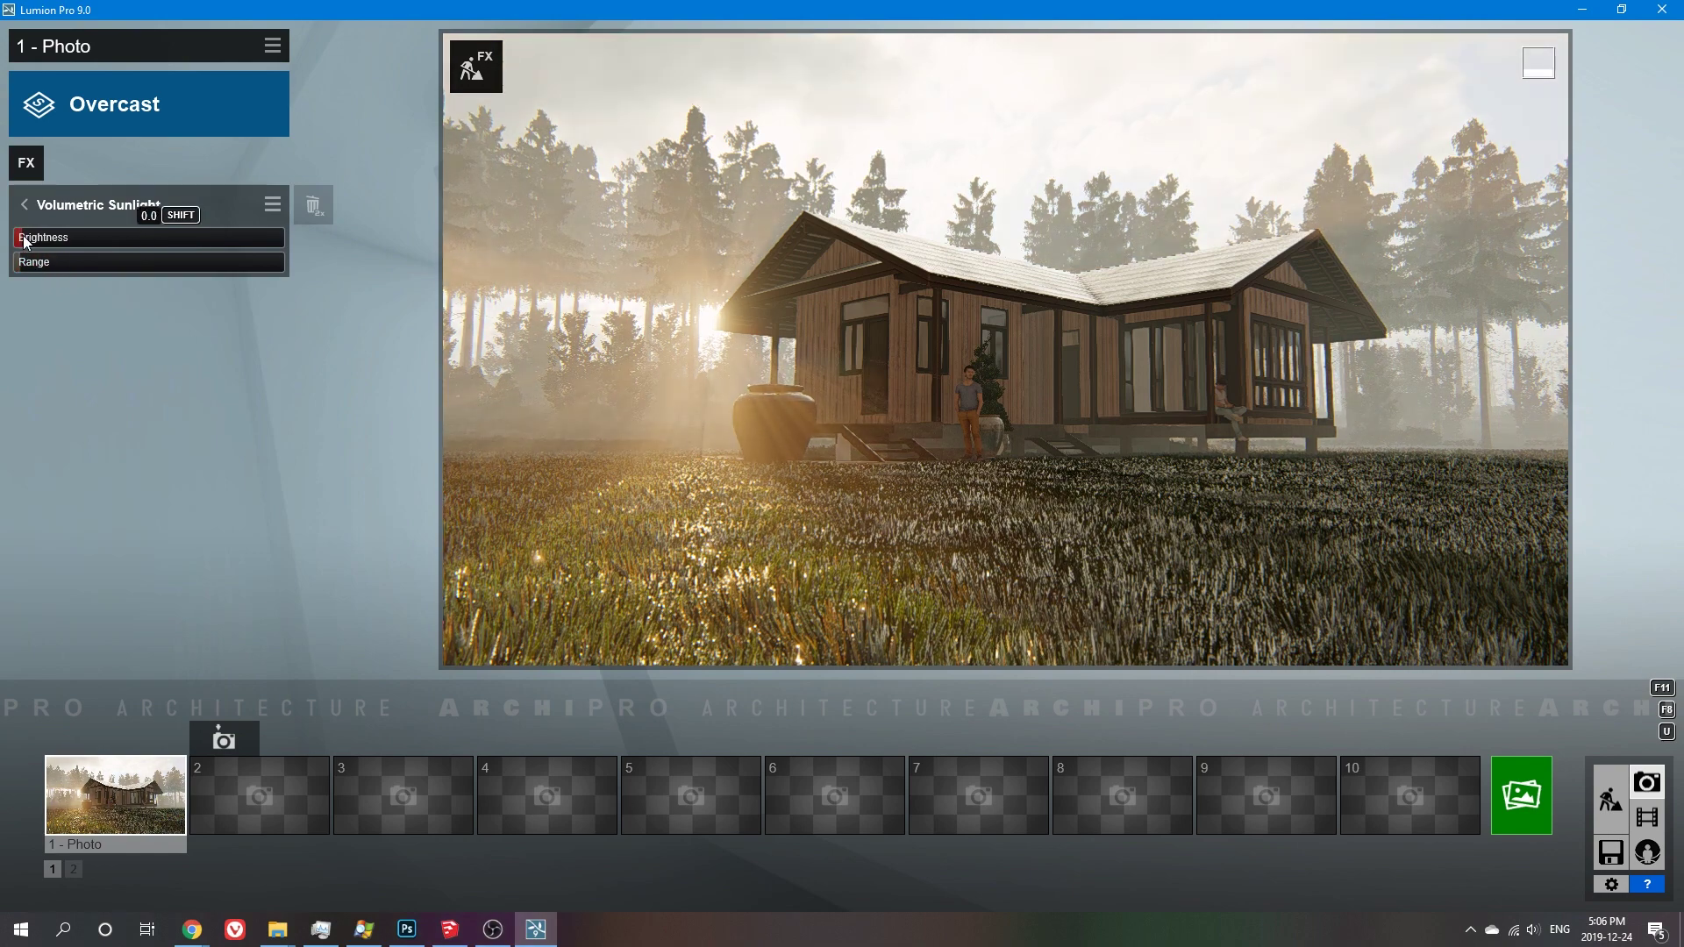
click(24, 205)
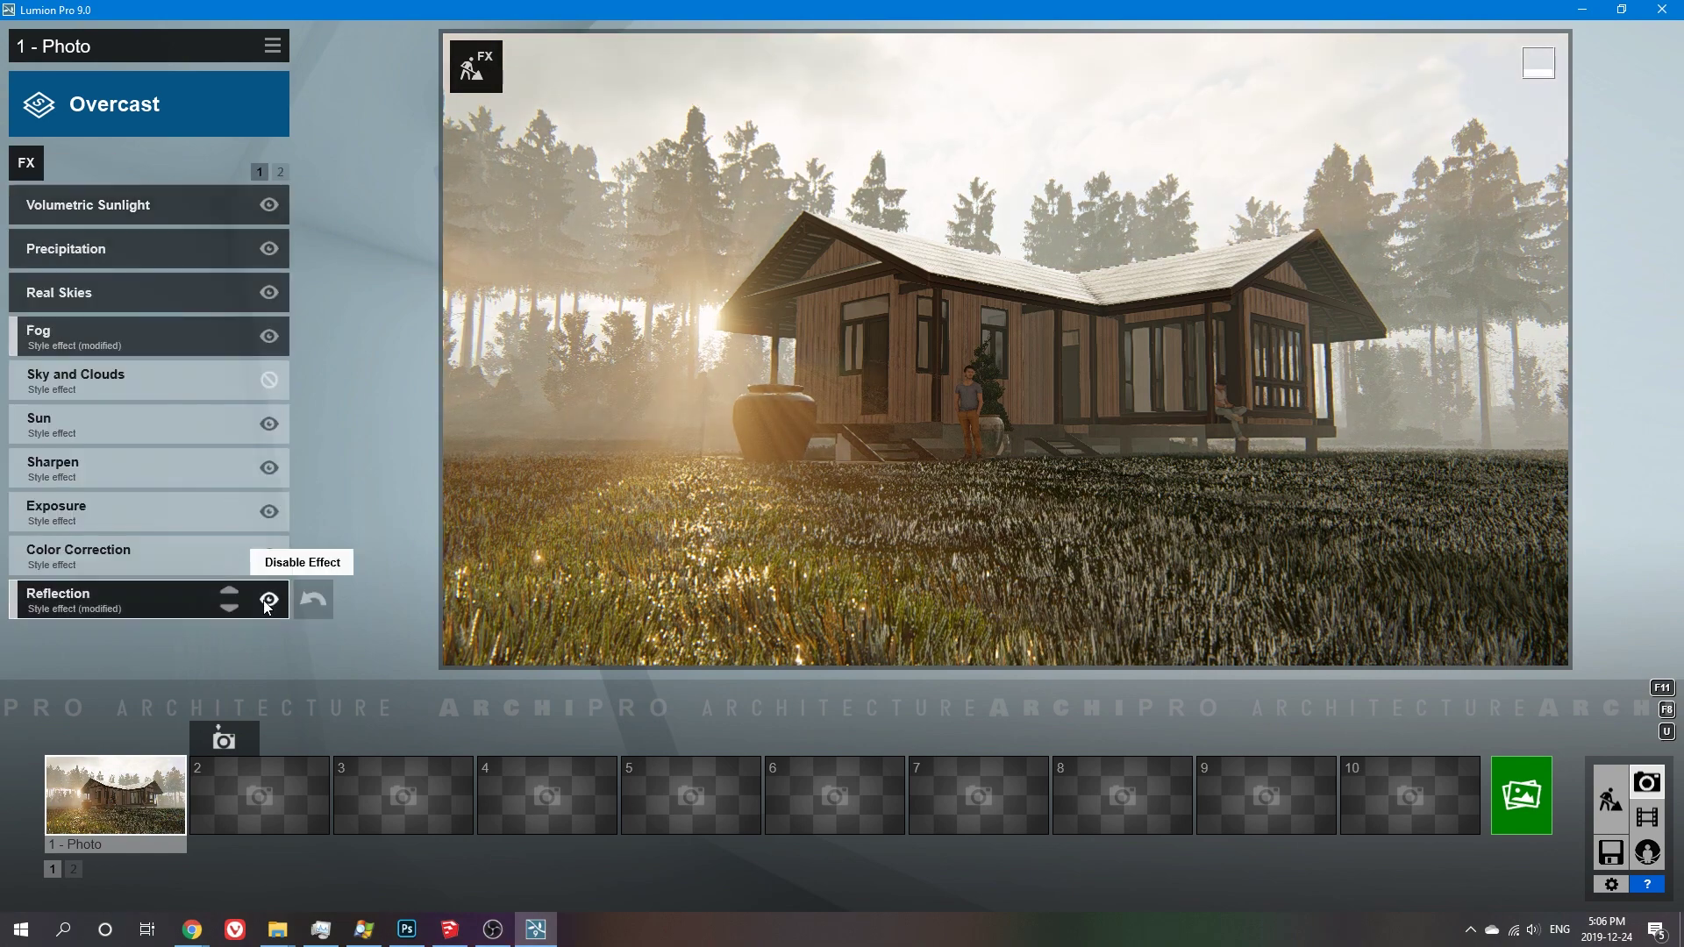
click(176, 589)
click(23, 205)
mouse_move(81, 740)
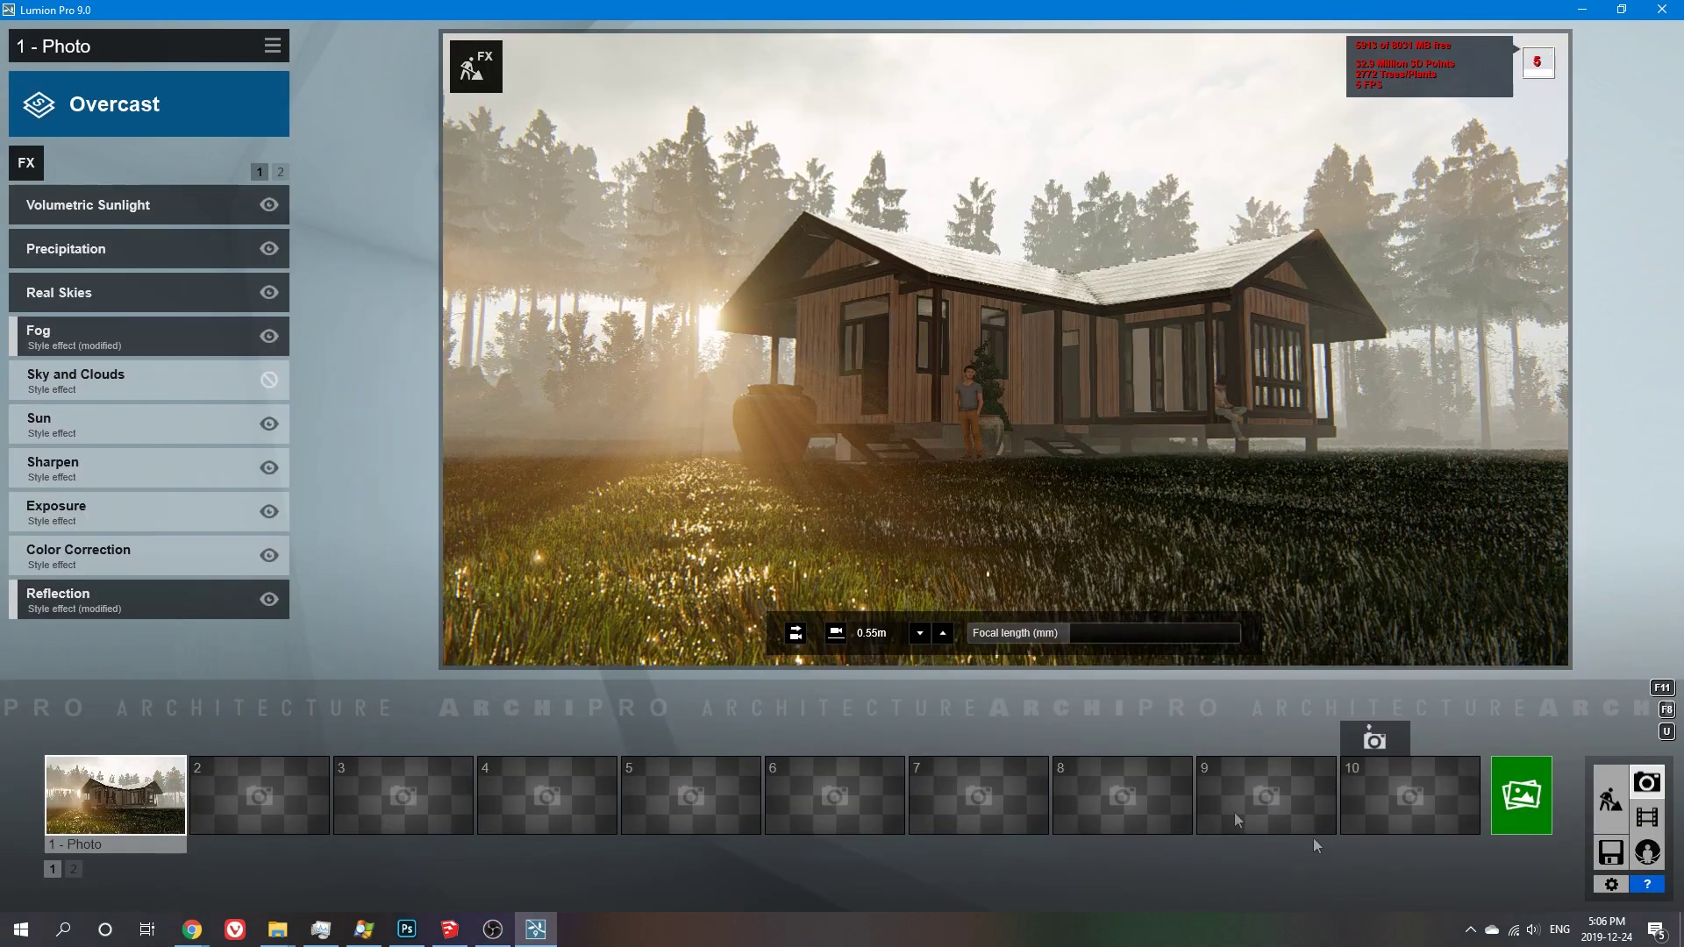
Render '1 - Photo' at Desktop 1920x1080 as a JPG into a new Renderings folder
click(1521, 795)
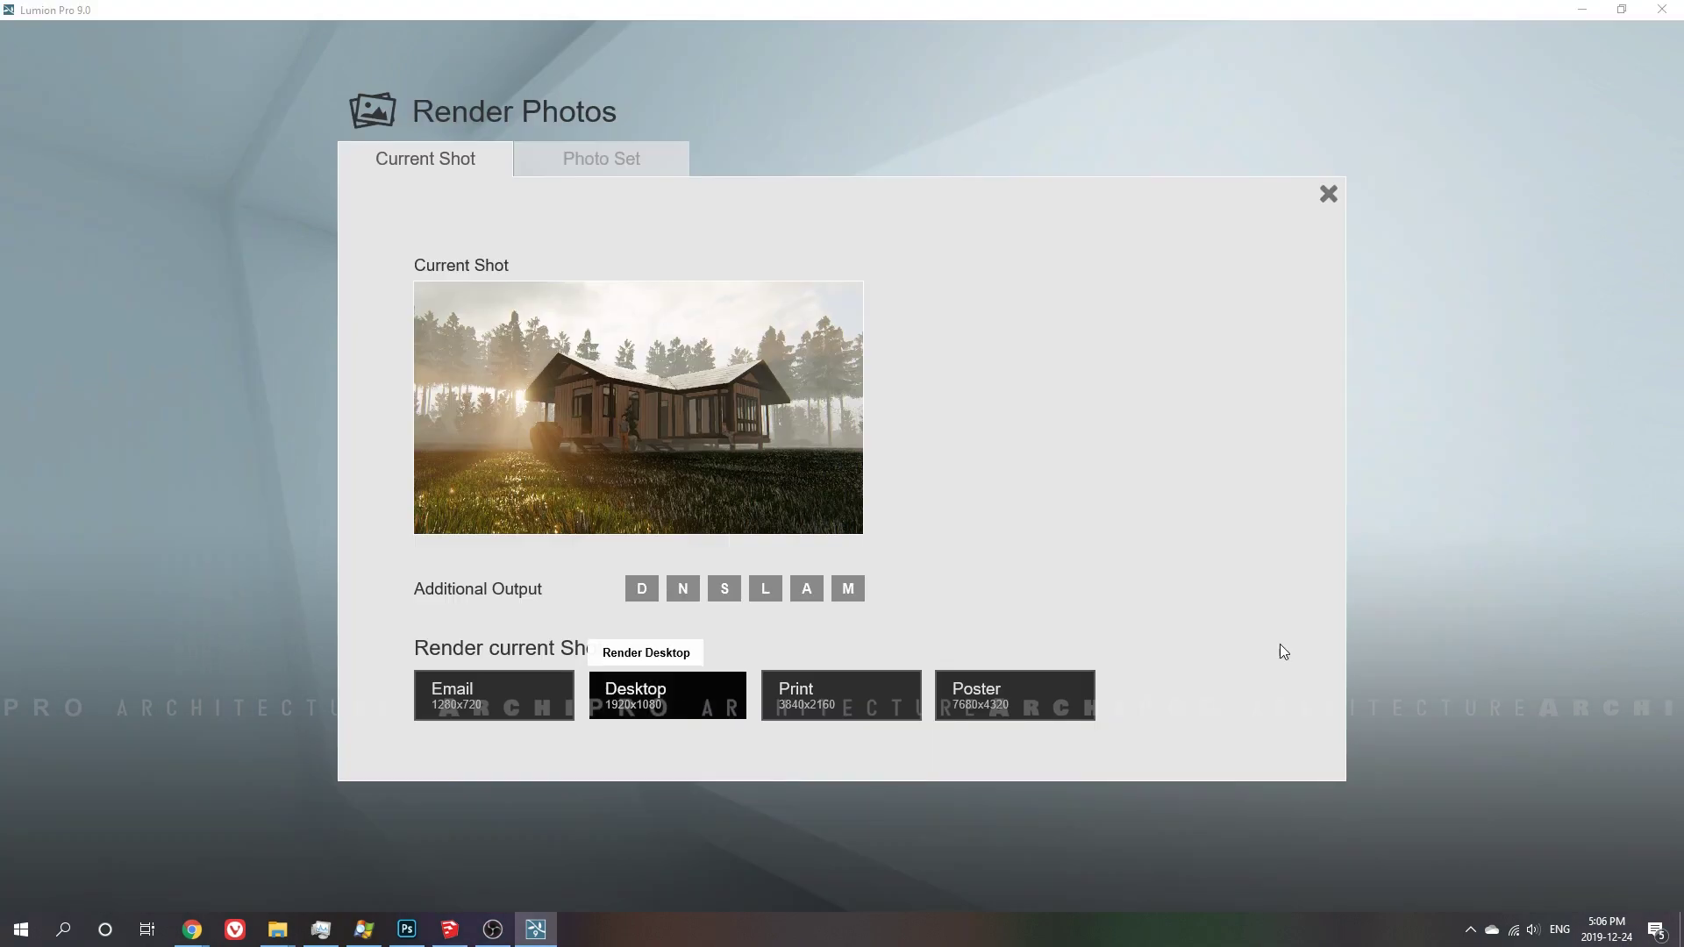
click(649, 693)
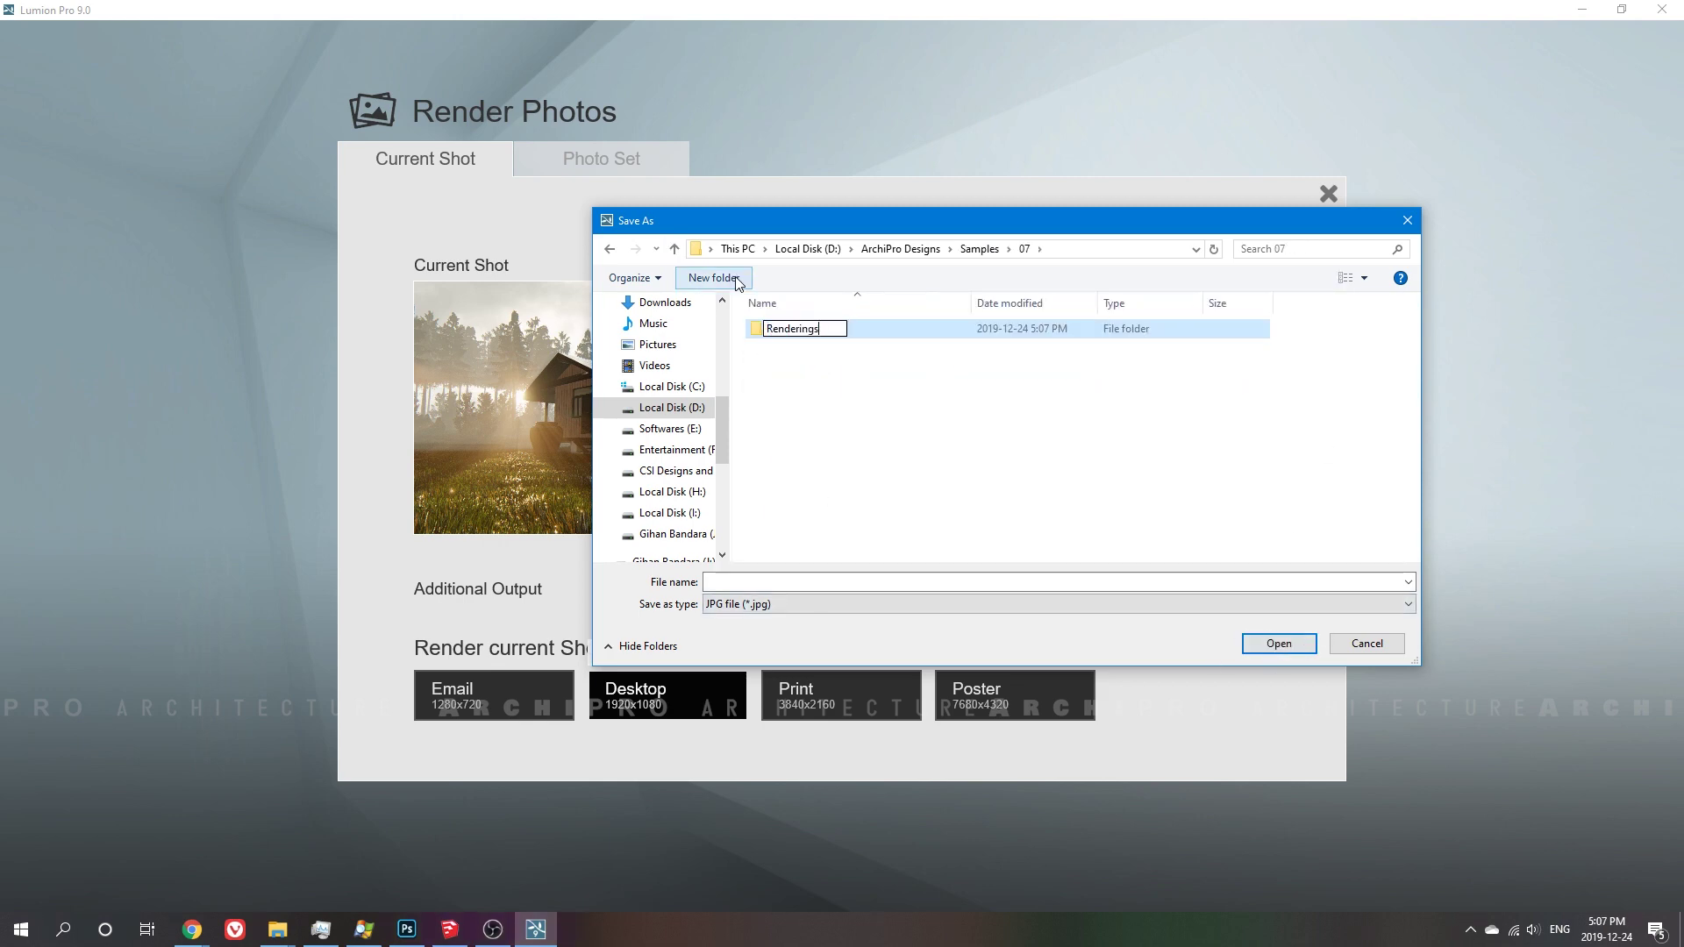
click(1297, 643)
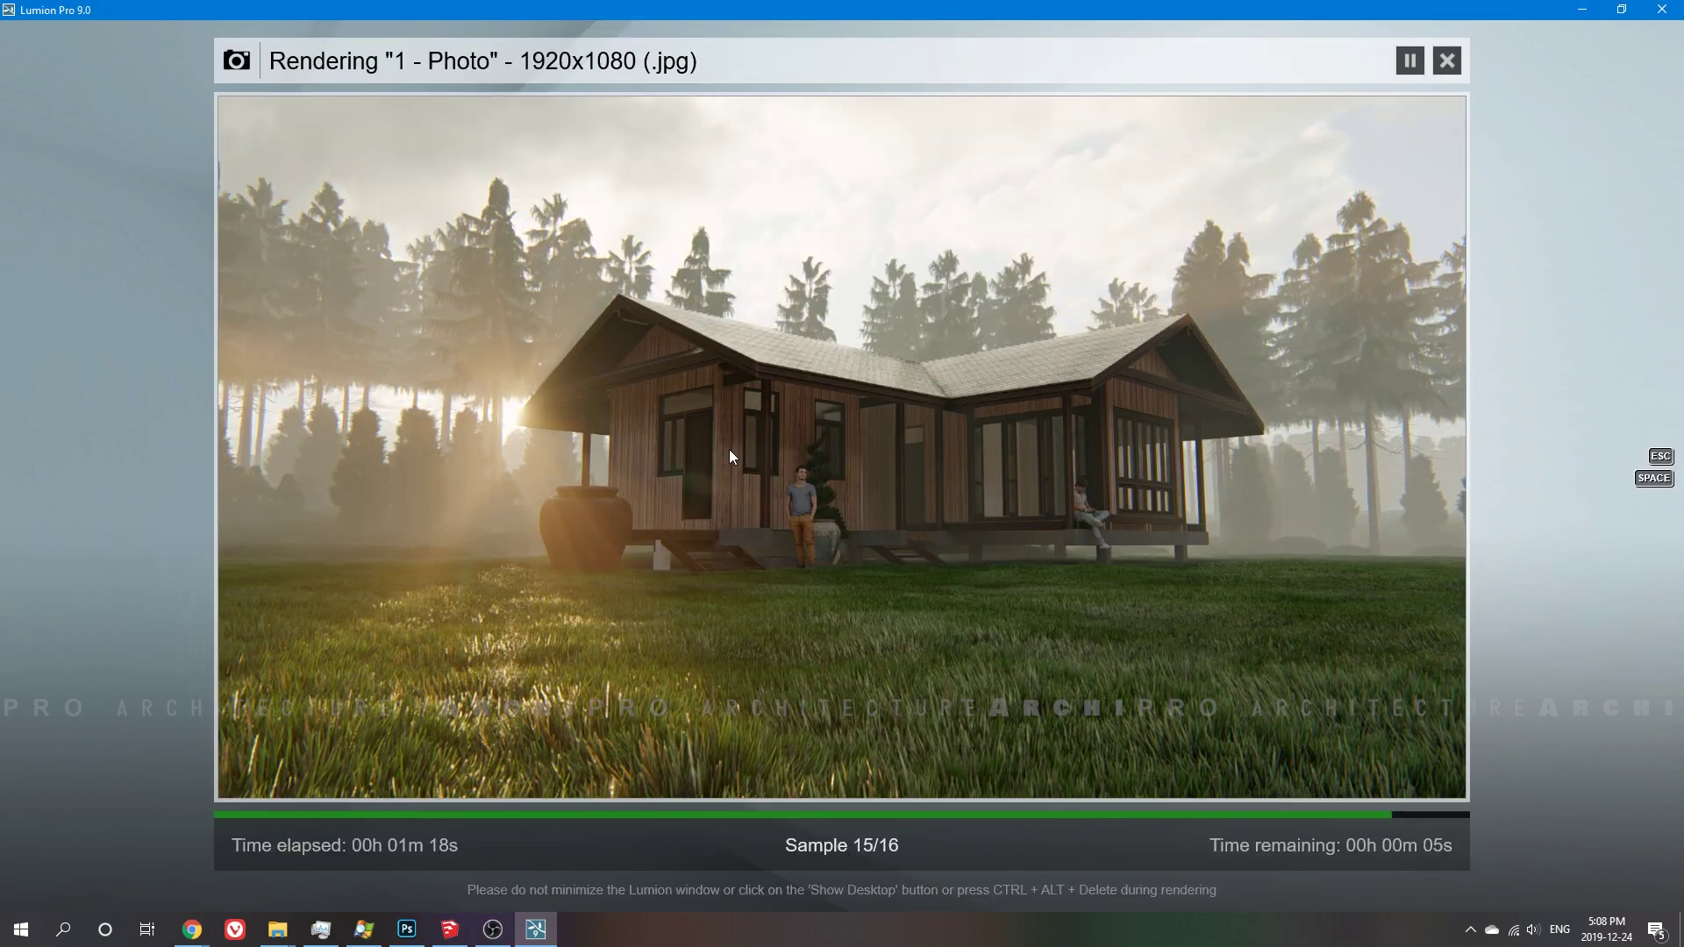
click(1360, 772)
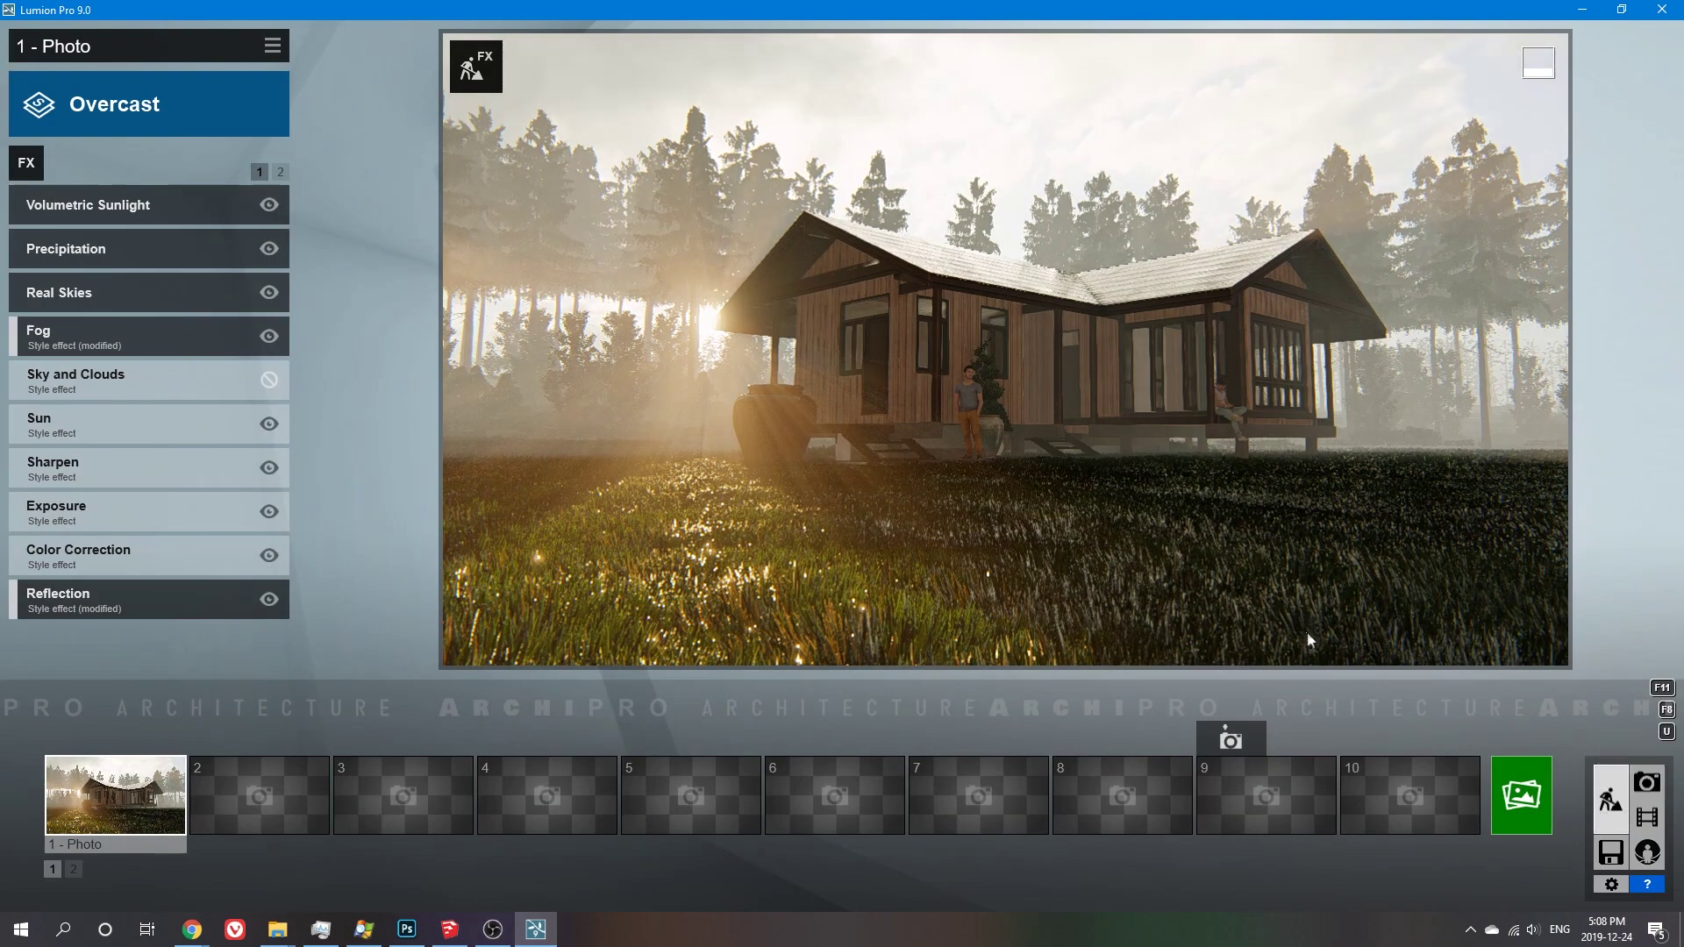
Open the Nature library, inspect a cedar tree and fly the view toward the porch
click(382, 855)
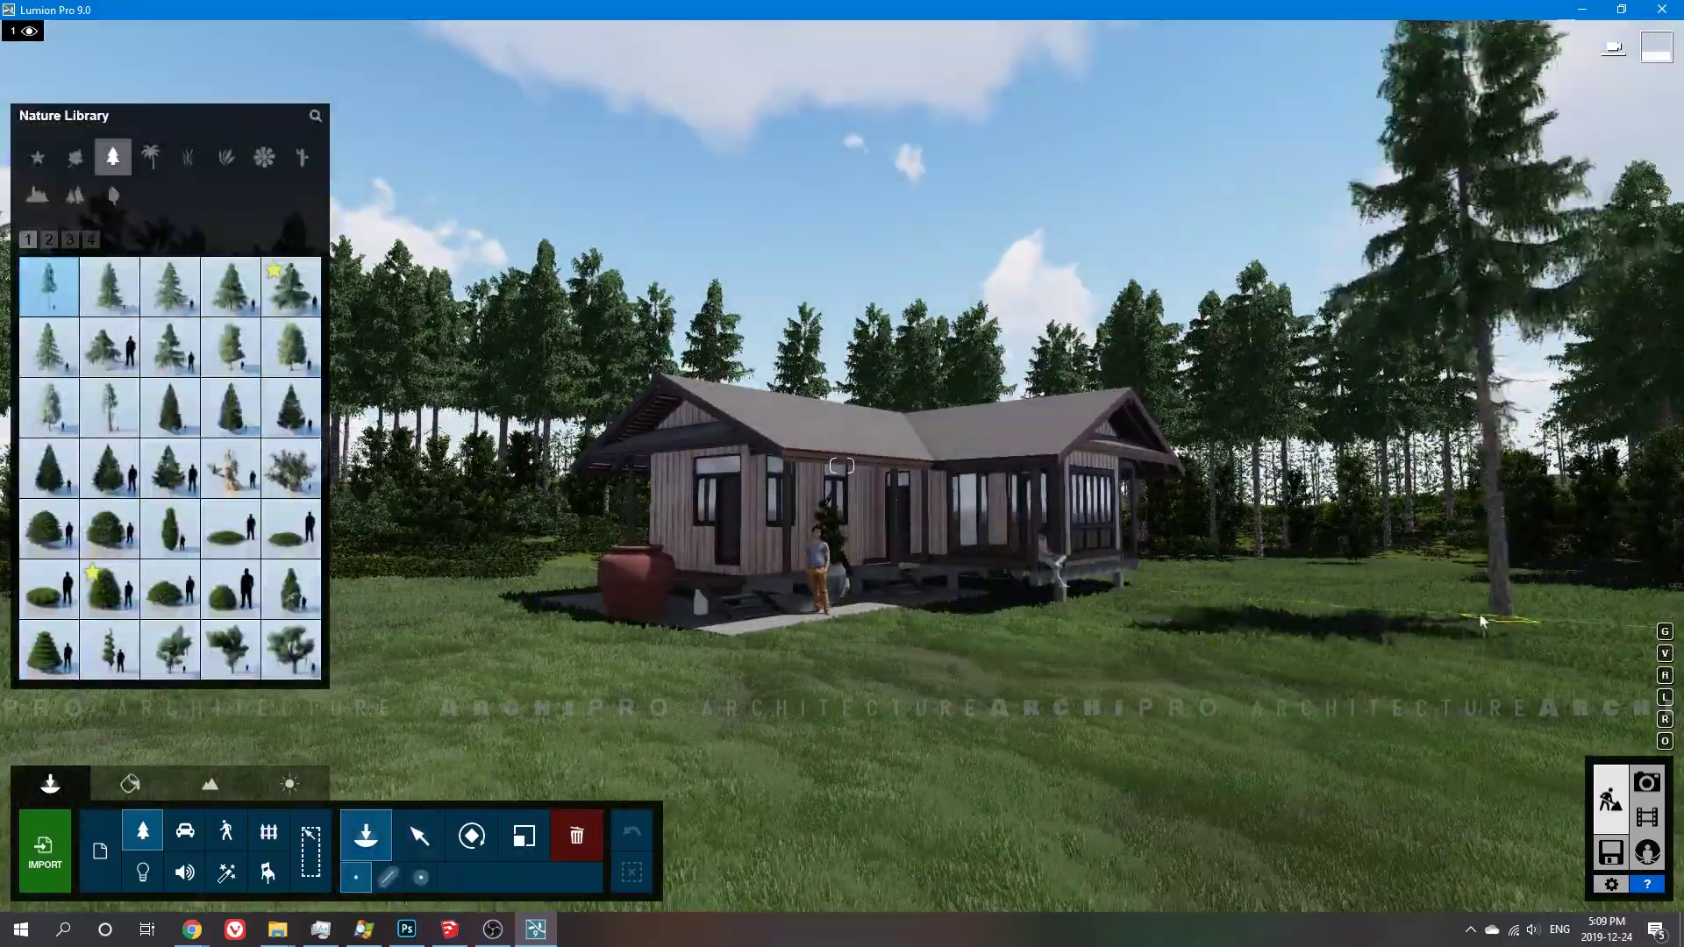
right_drag(755, 590, 667, 589)
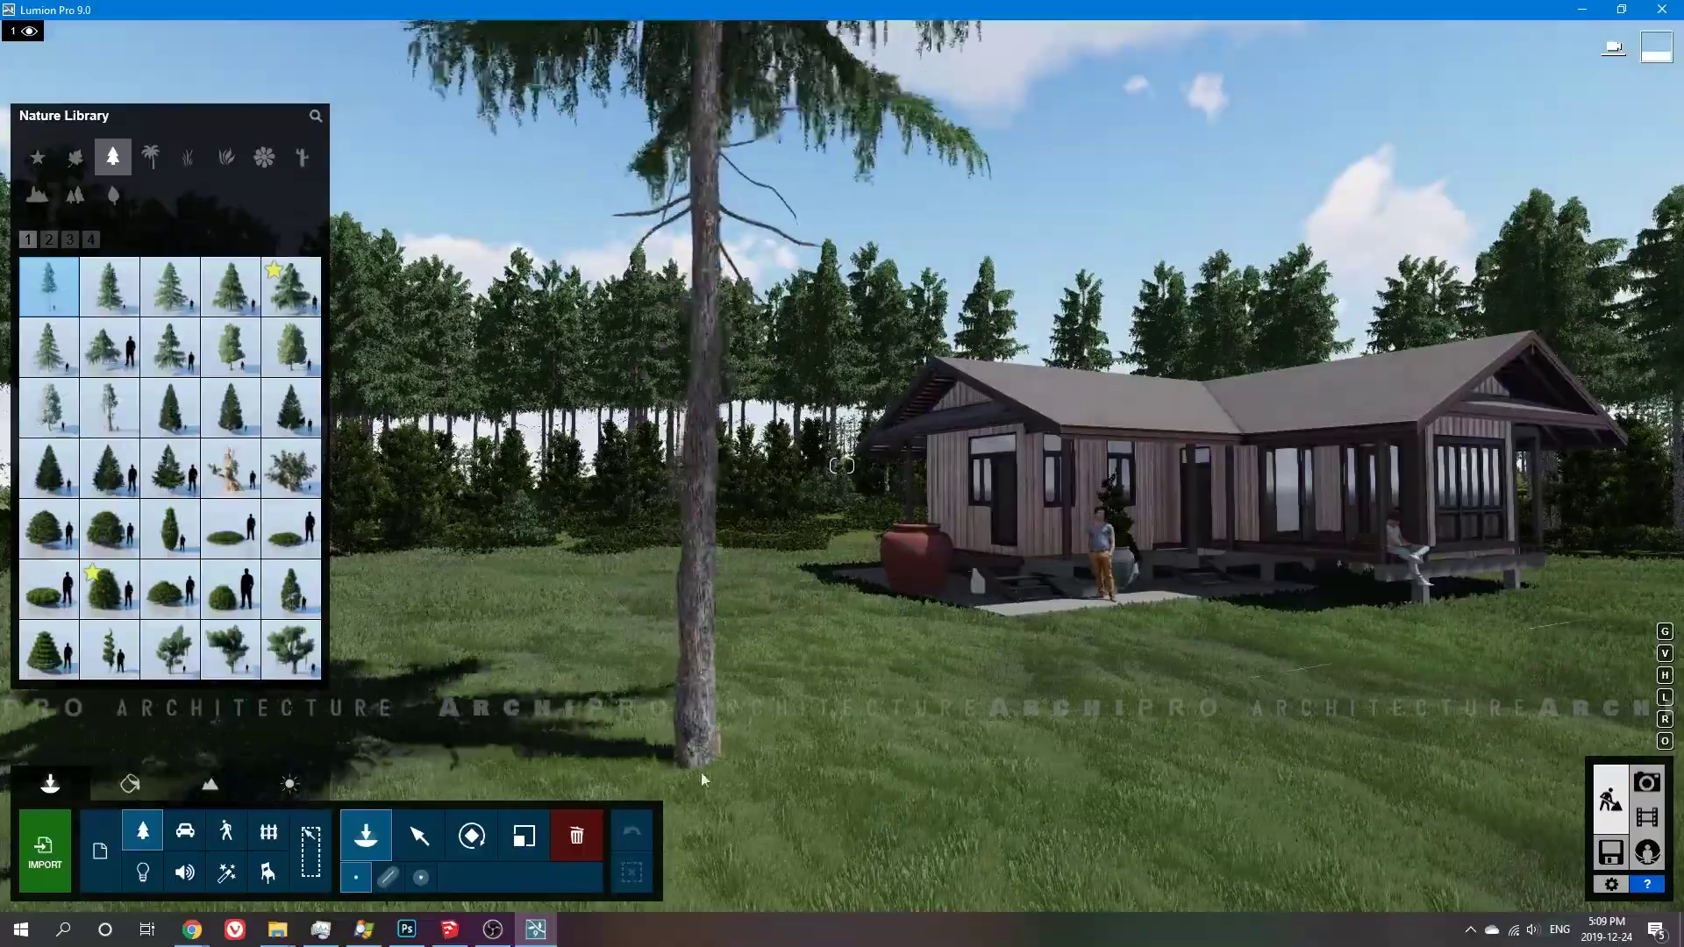
right_drag(702, 772, 790, 771)
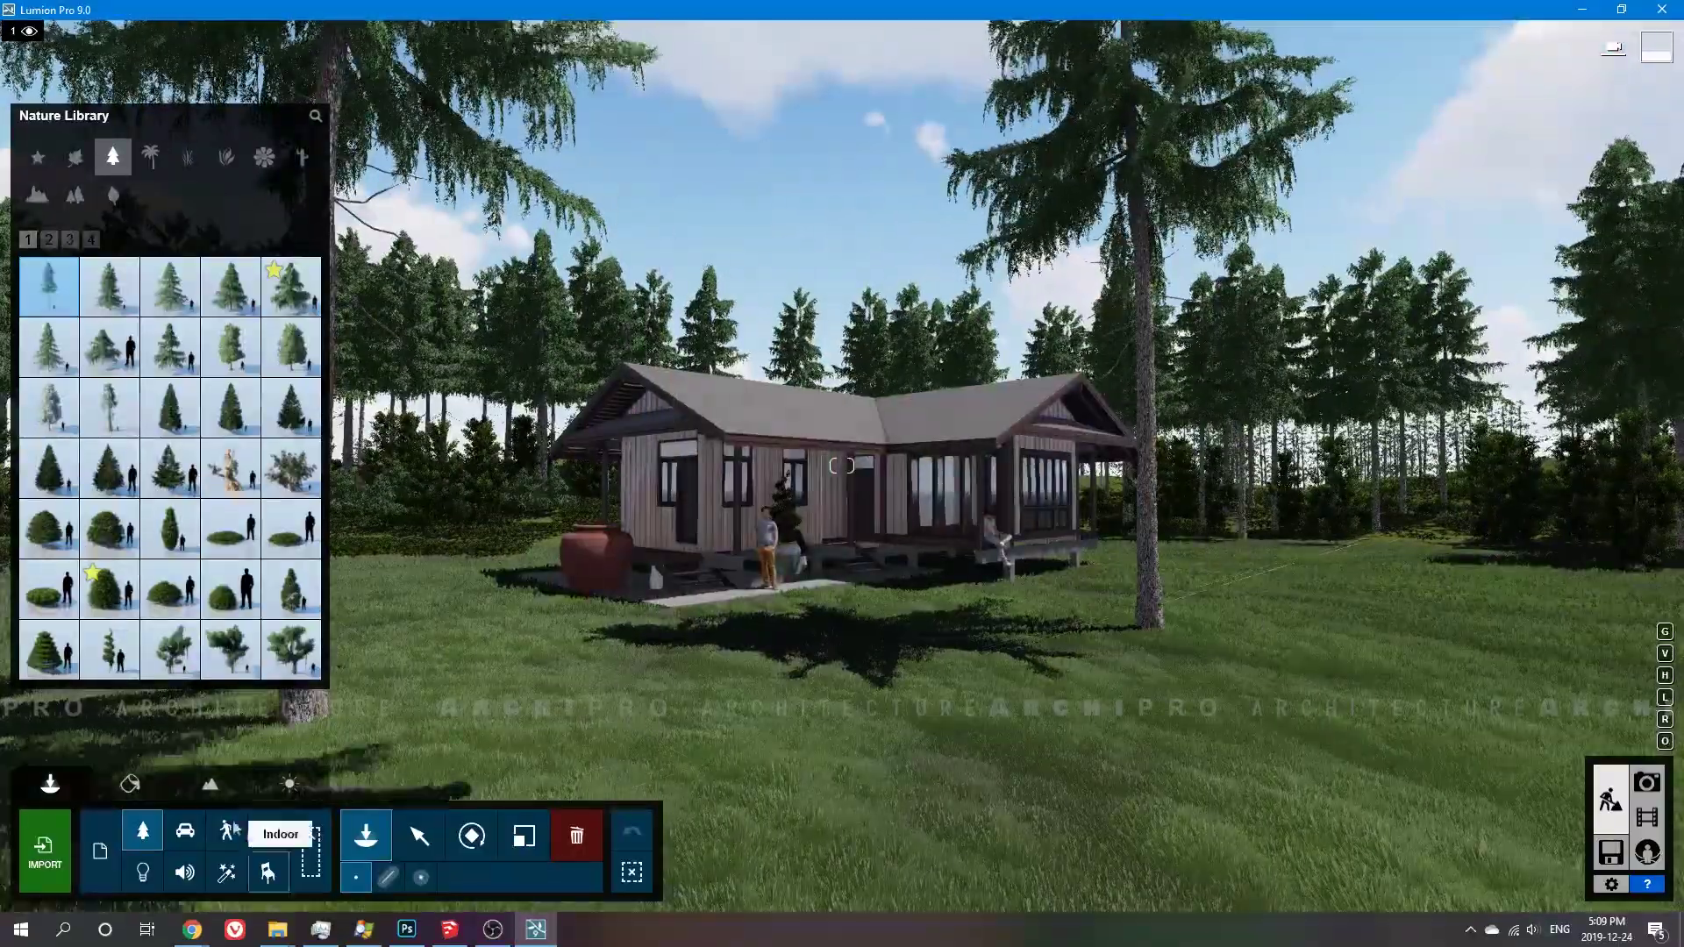
click(419, 834)
click(365, 835)
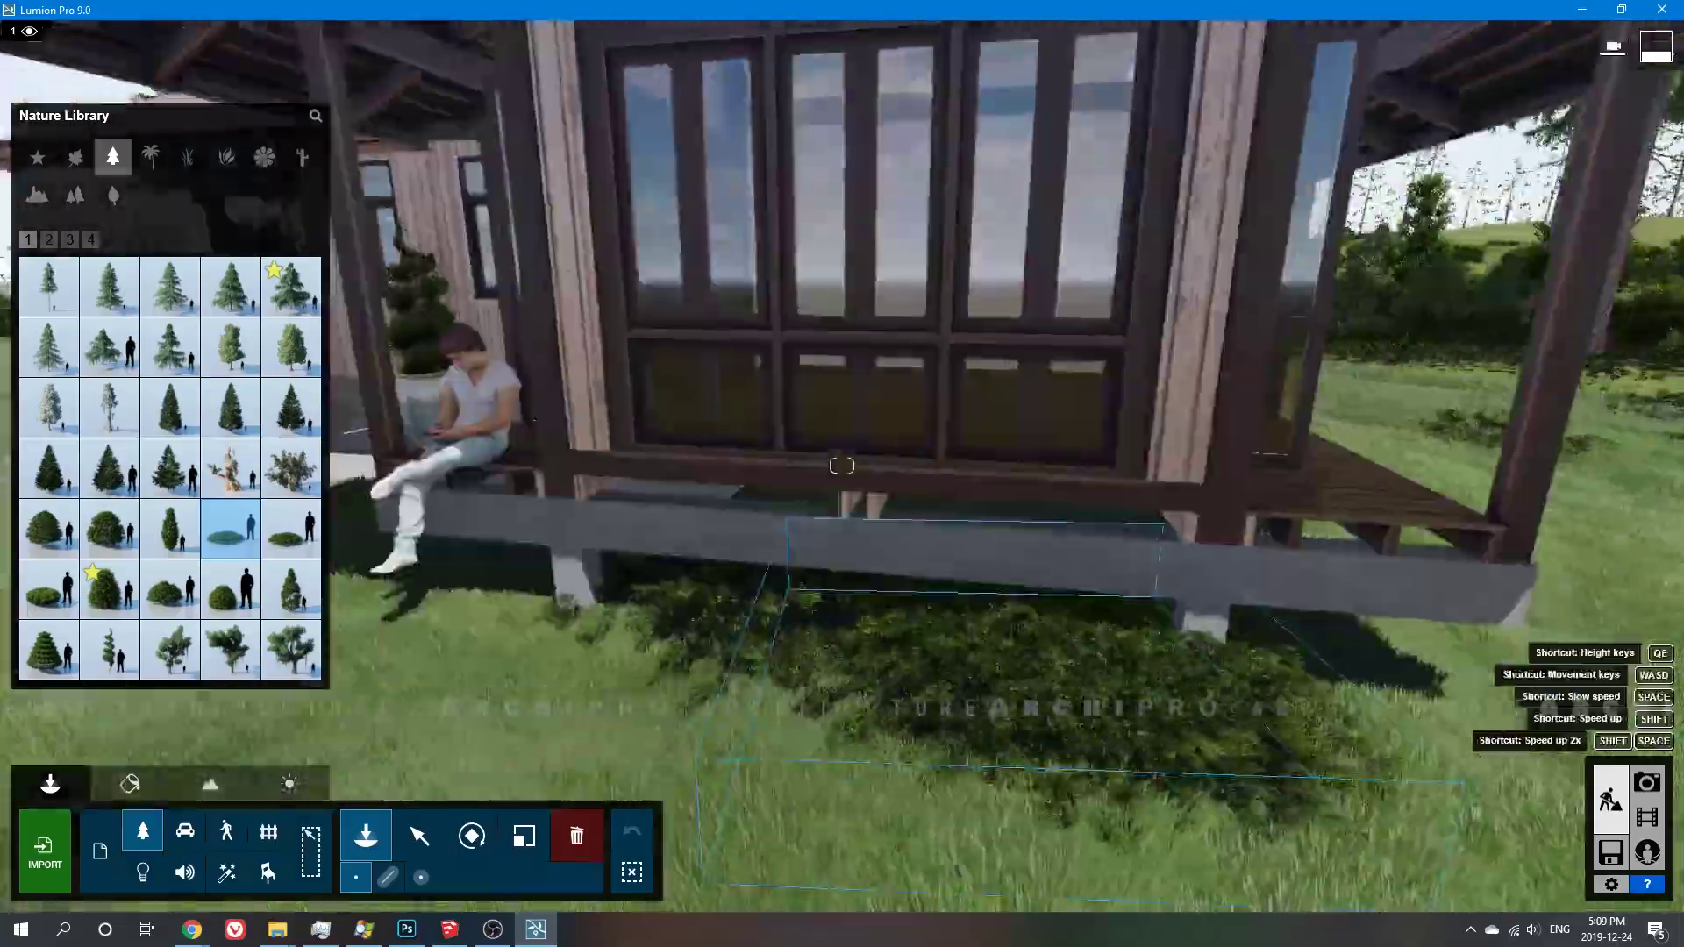
right_drag(1186, 726, 482, 478)
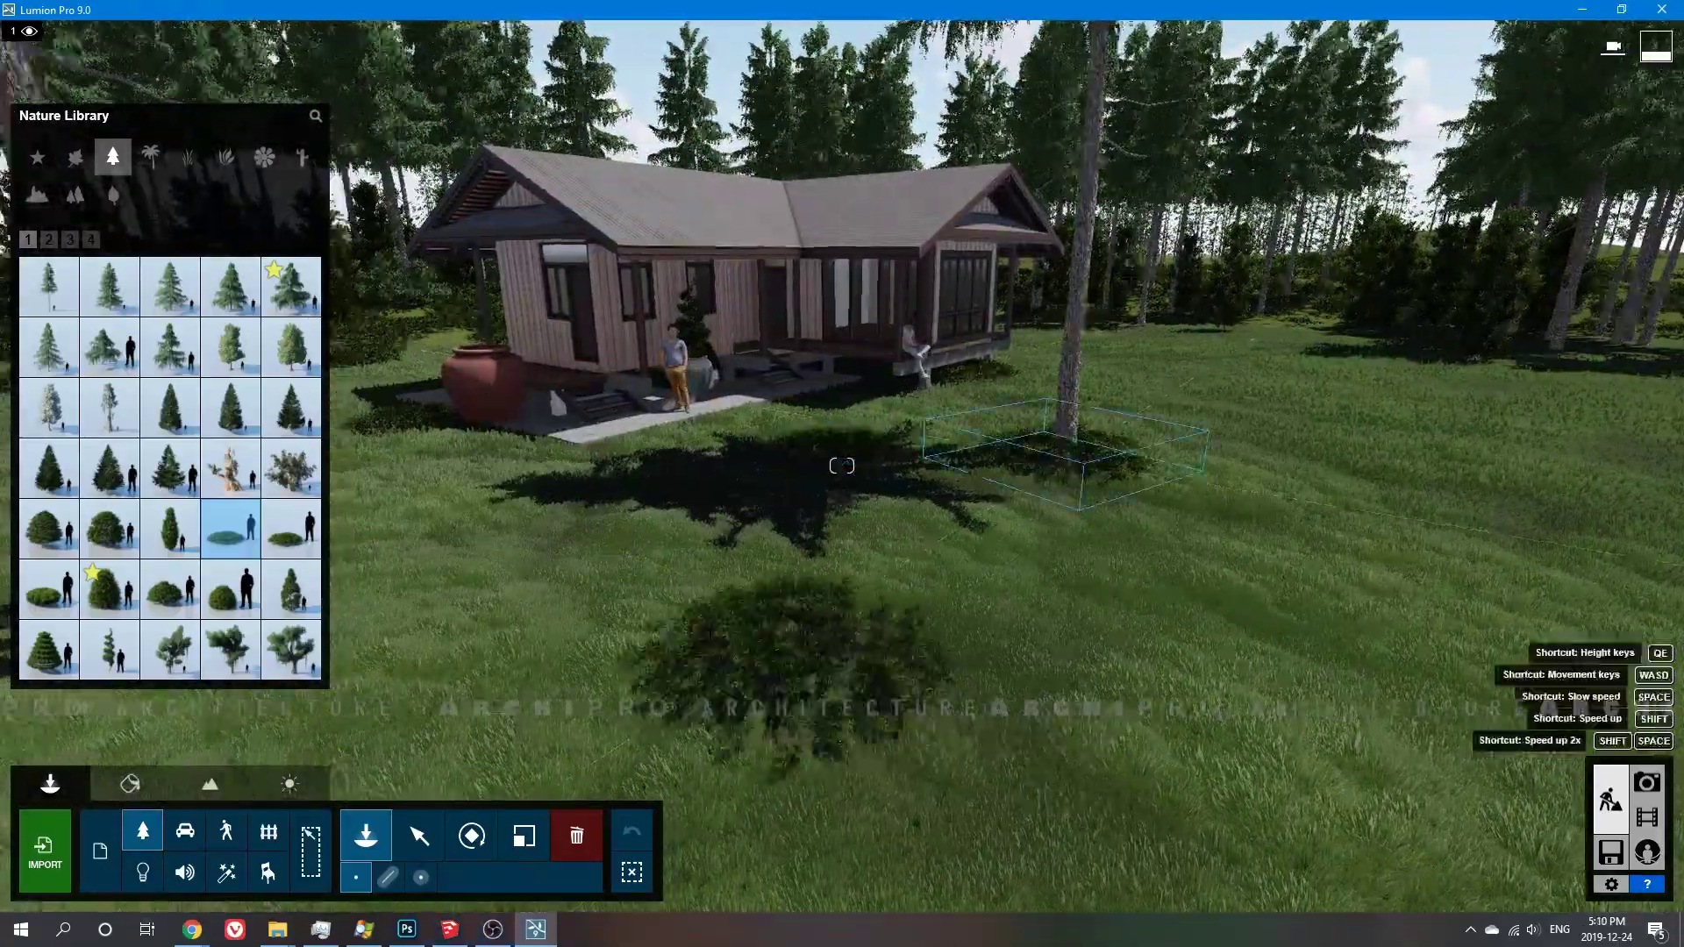
right_drag(1032, 585, 364, 568)
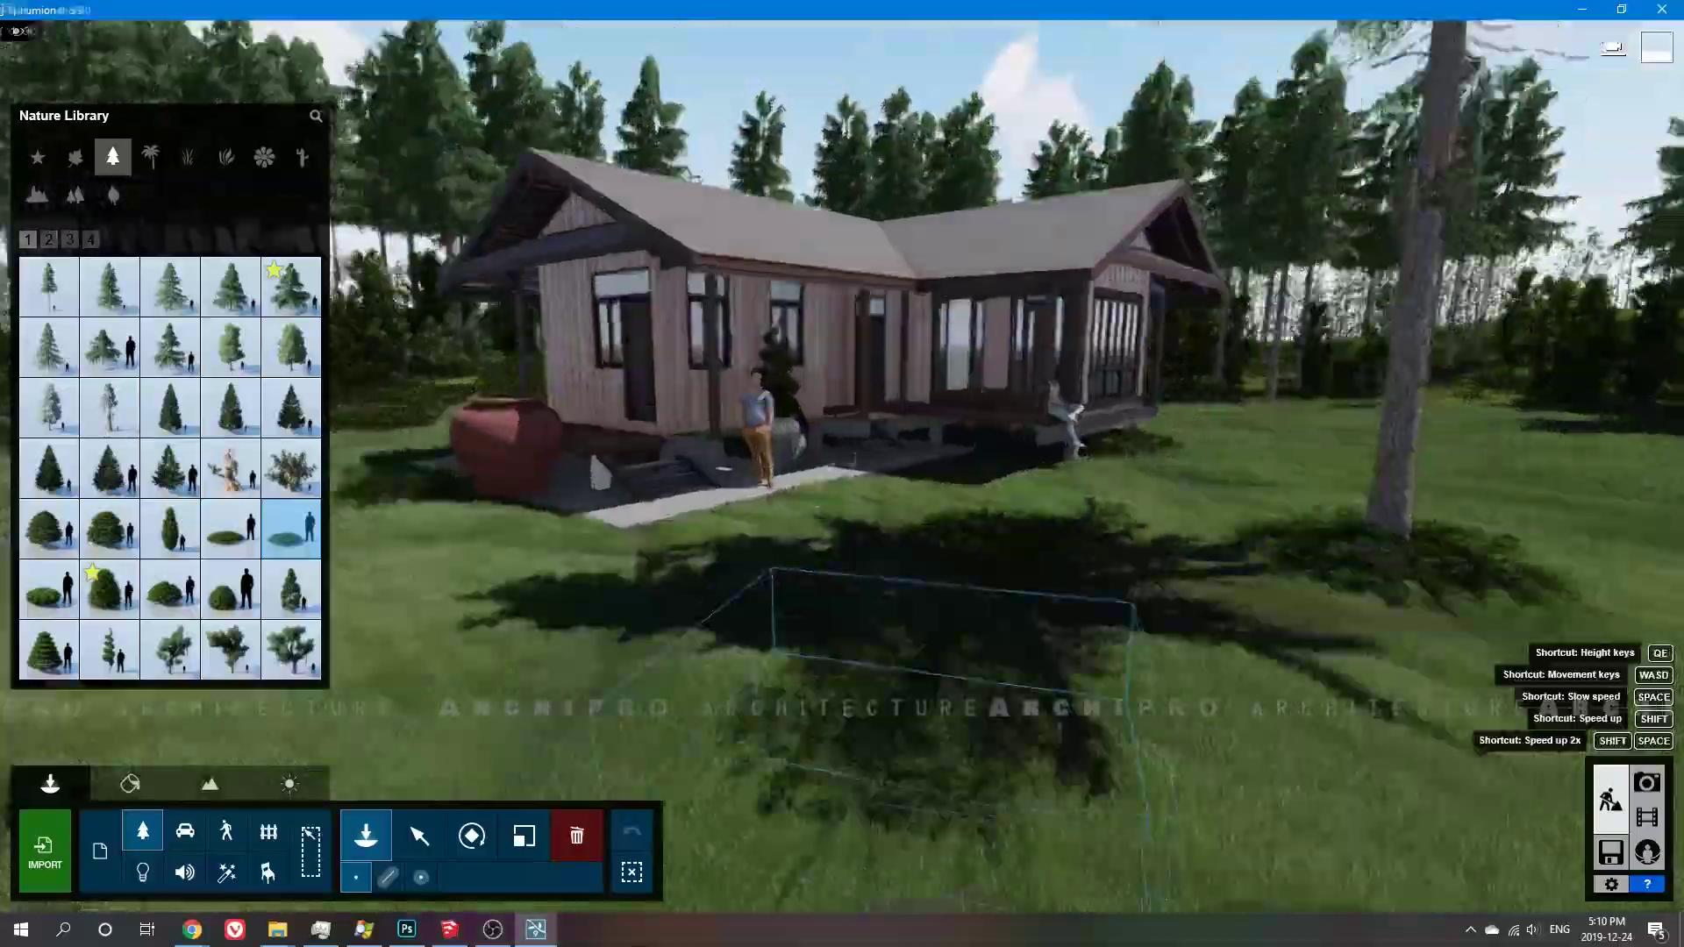
right_drag(1277, 649, 149, 511)
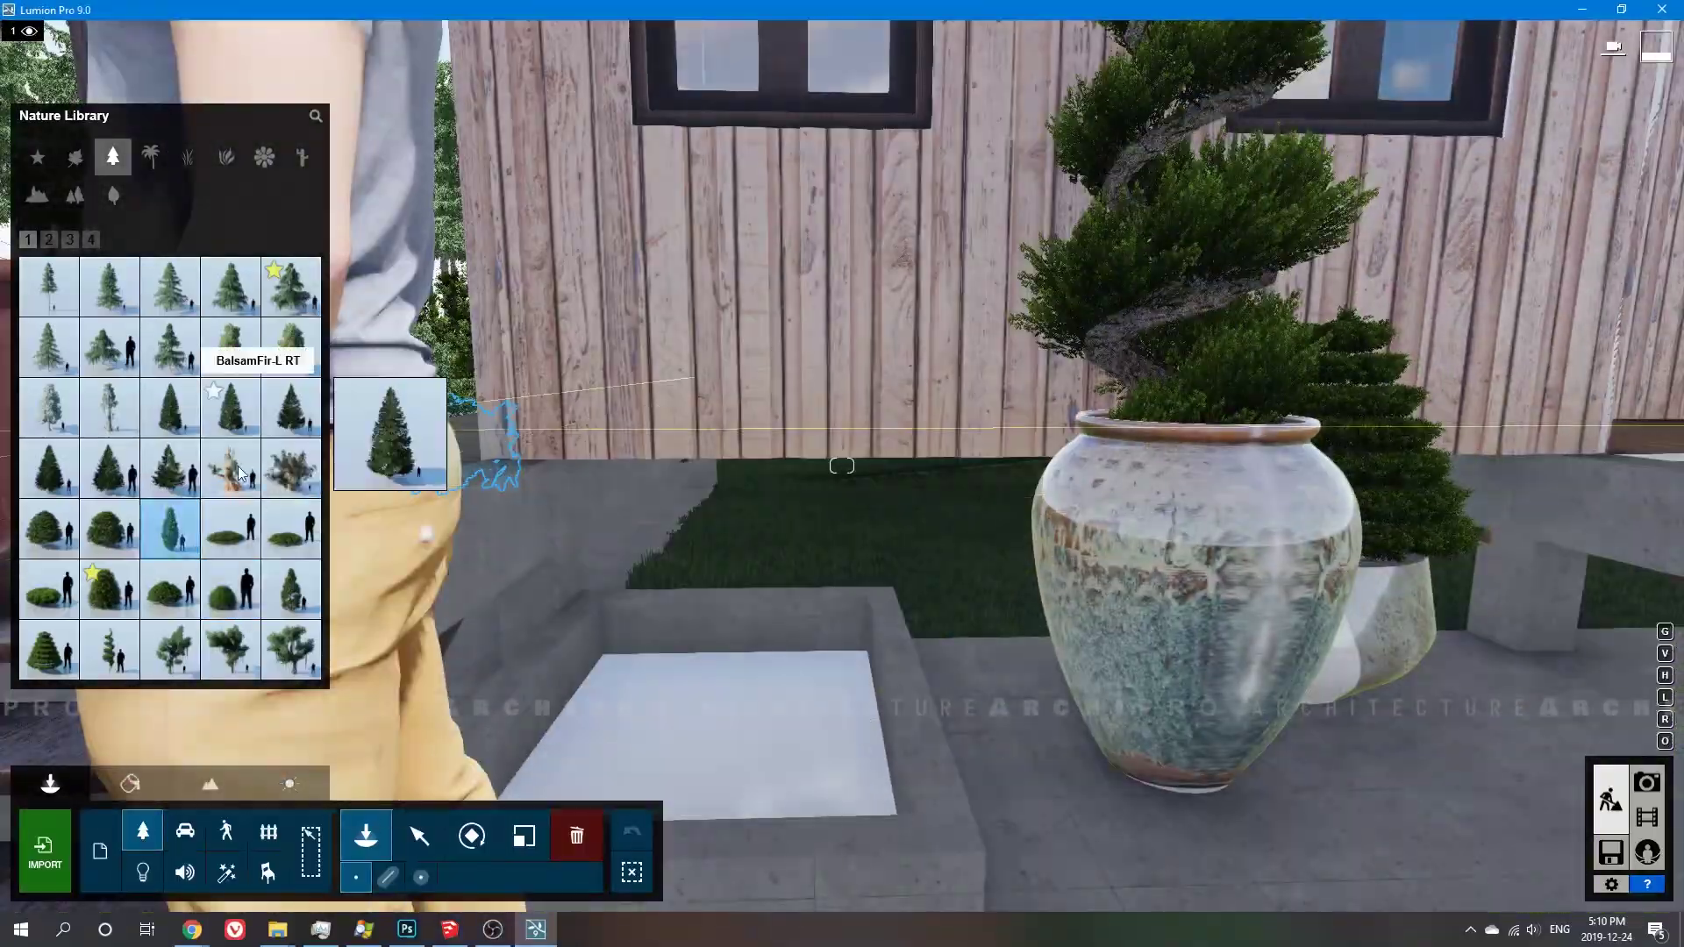
Place the starred juniper bush, recall photo 1's view, and resize the bush under the tree
click(92, 596)
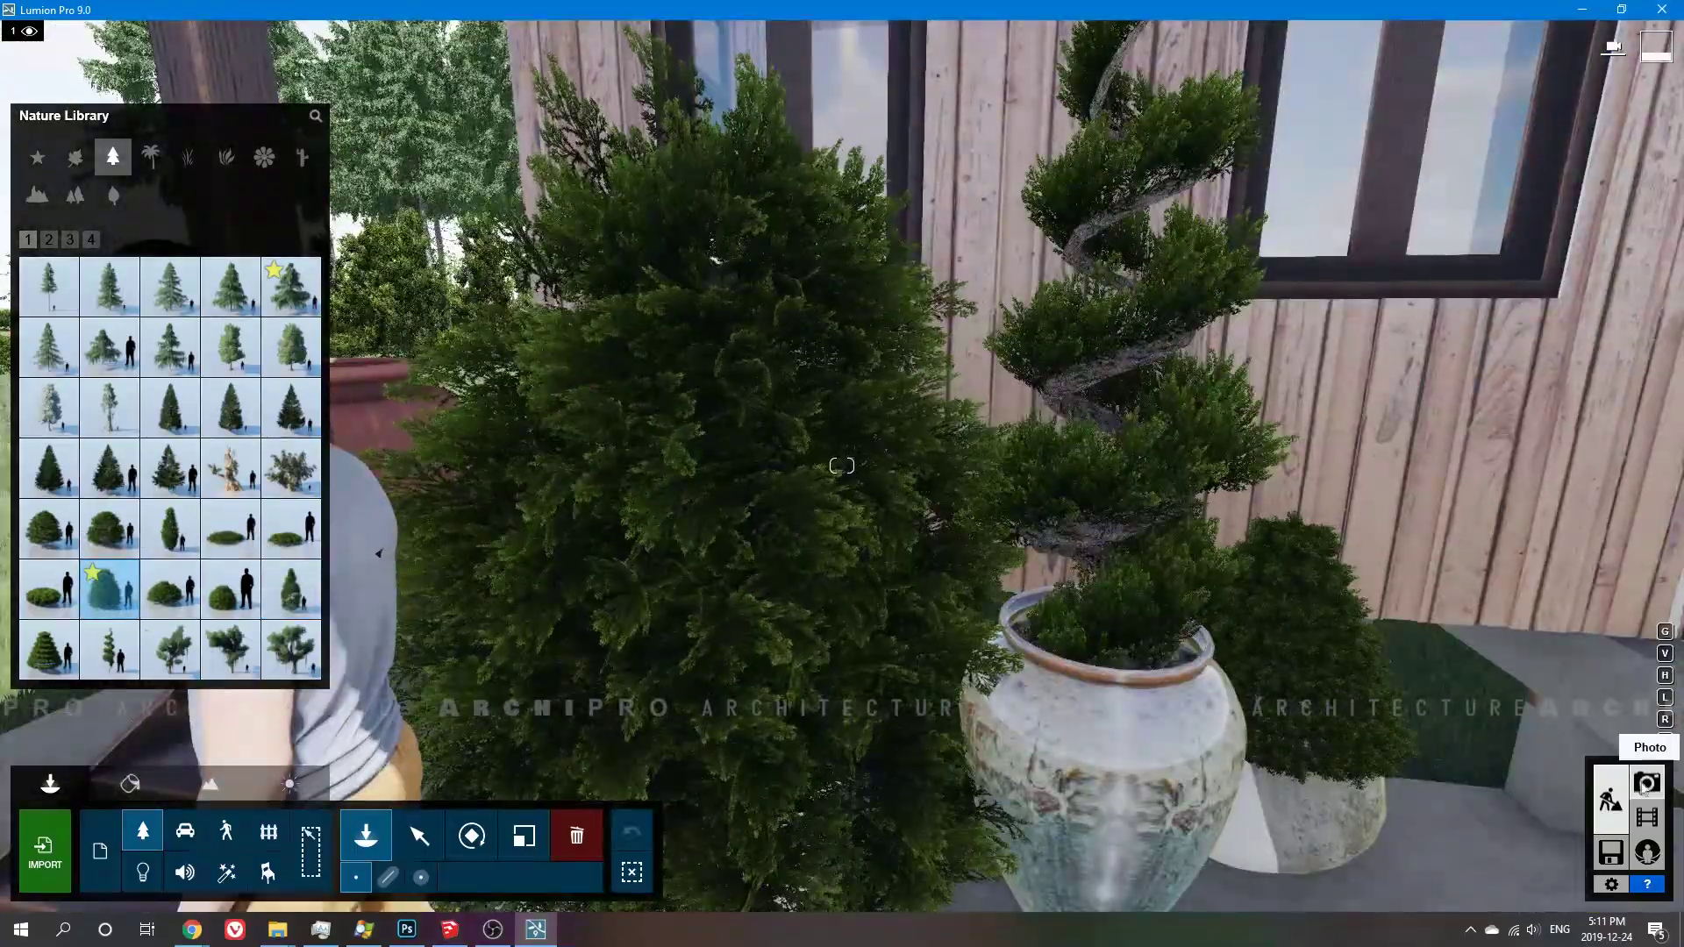
click(1646, 782)
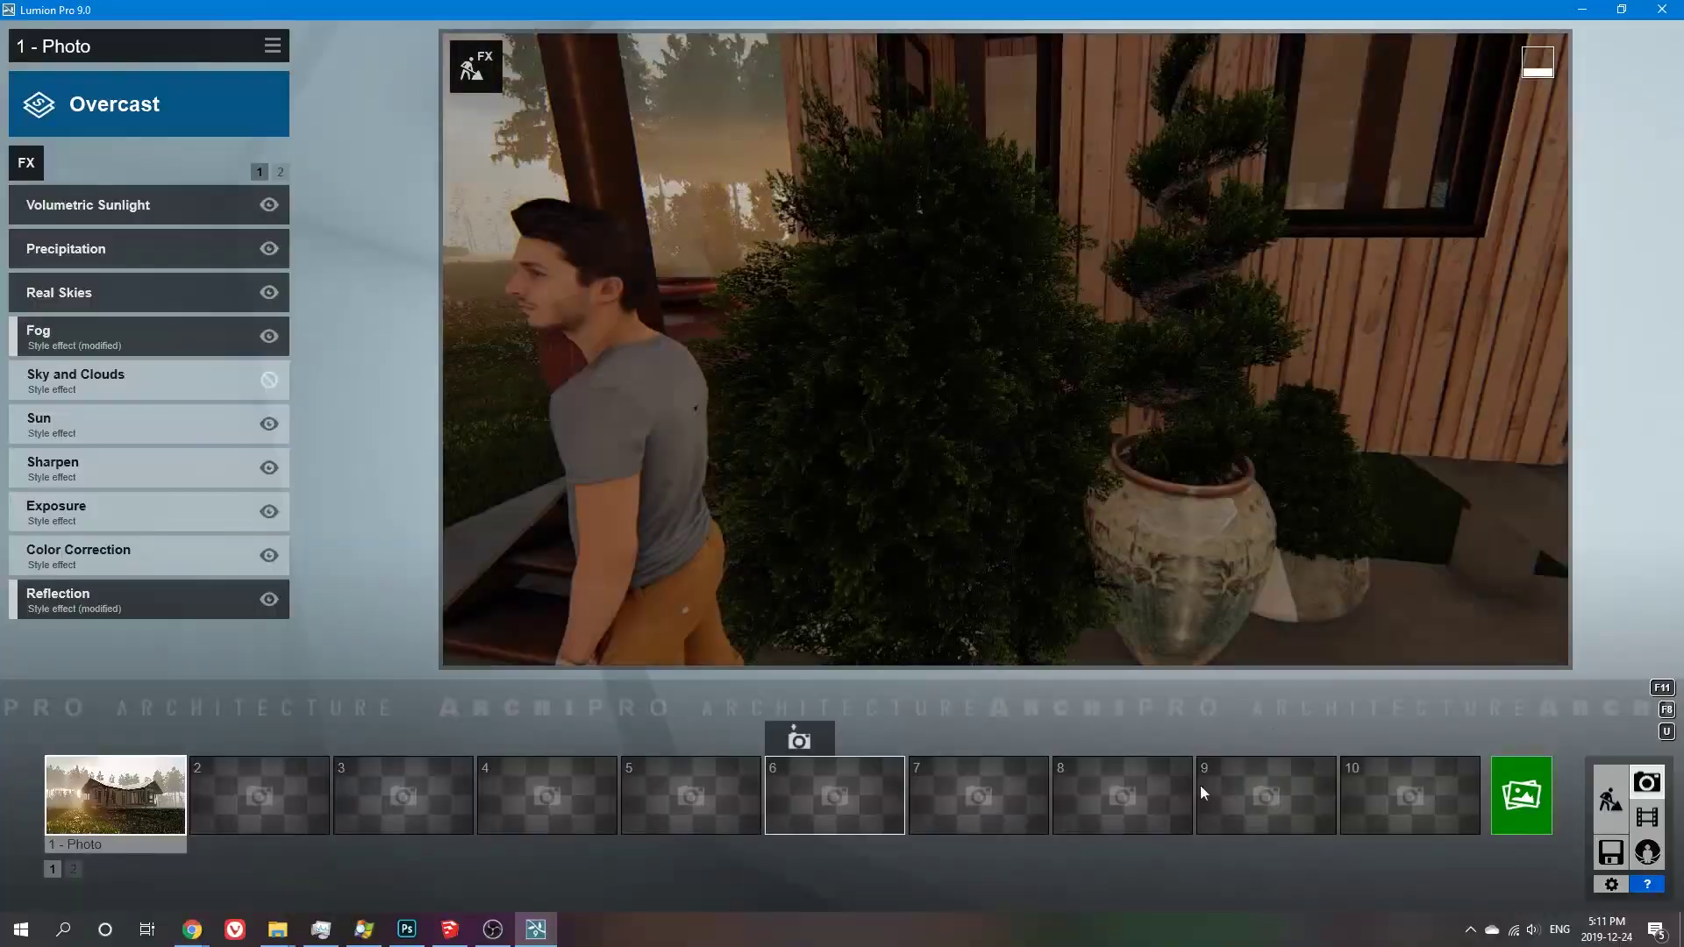
click(1611, 799)
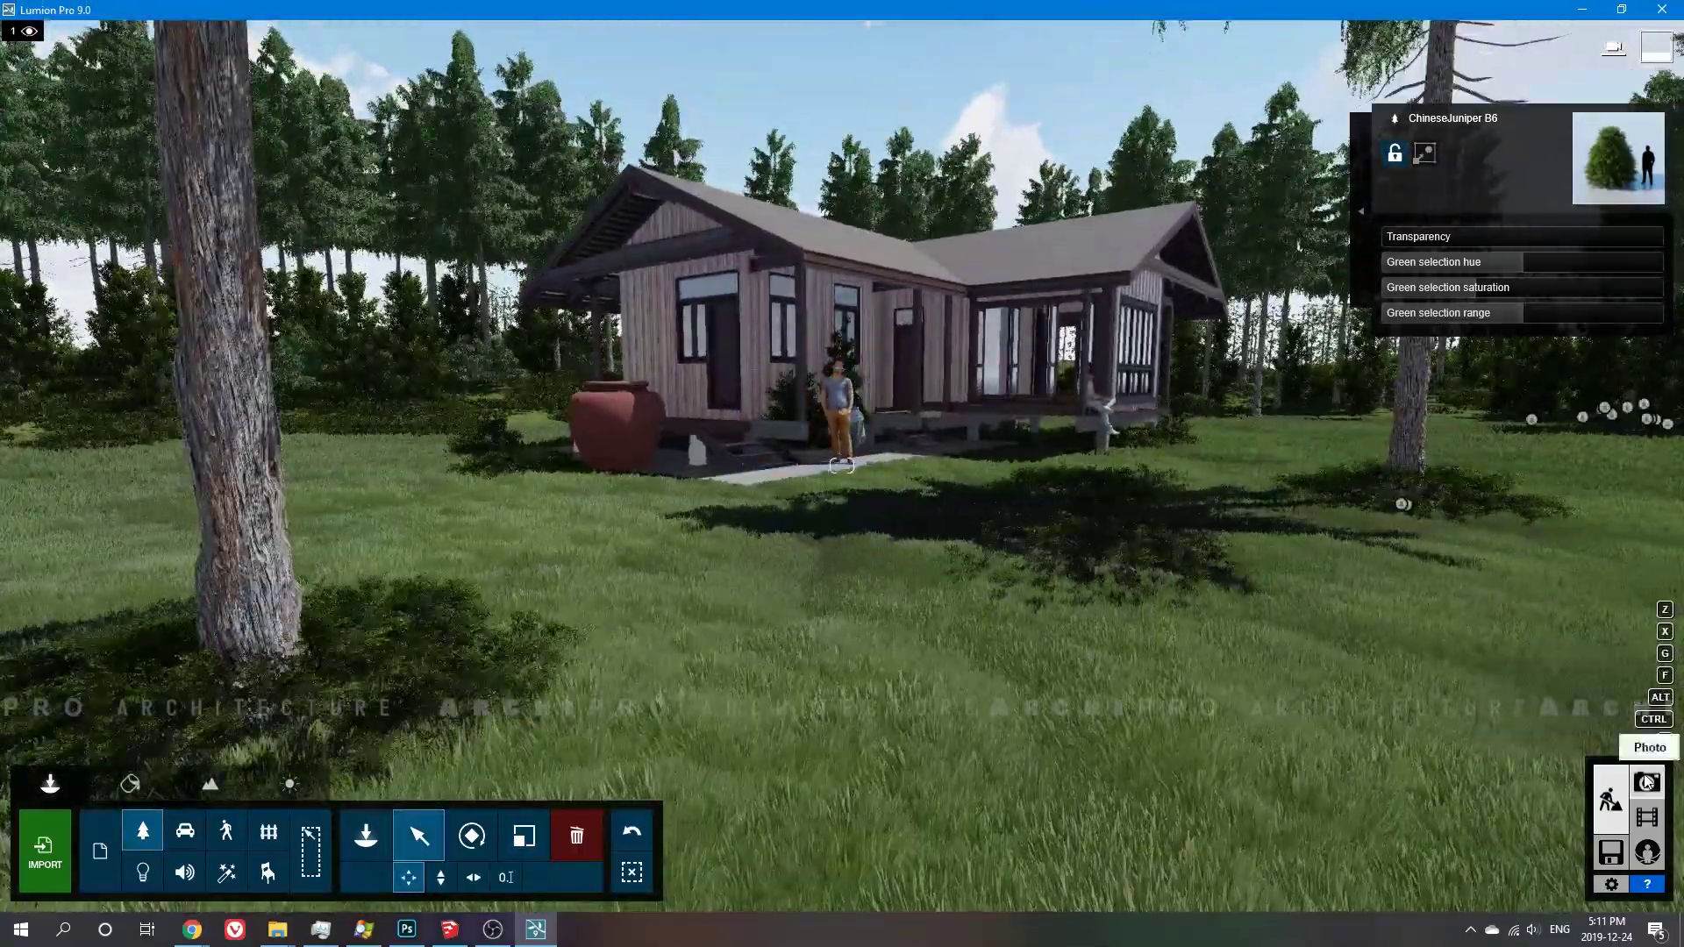
click(1646, 783)
click(130, 793)
click(269, 600)
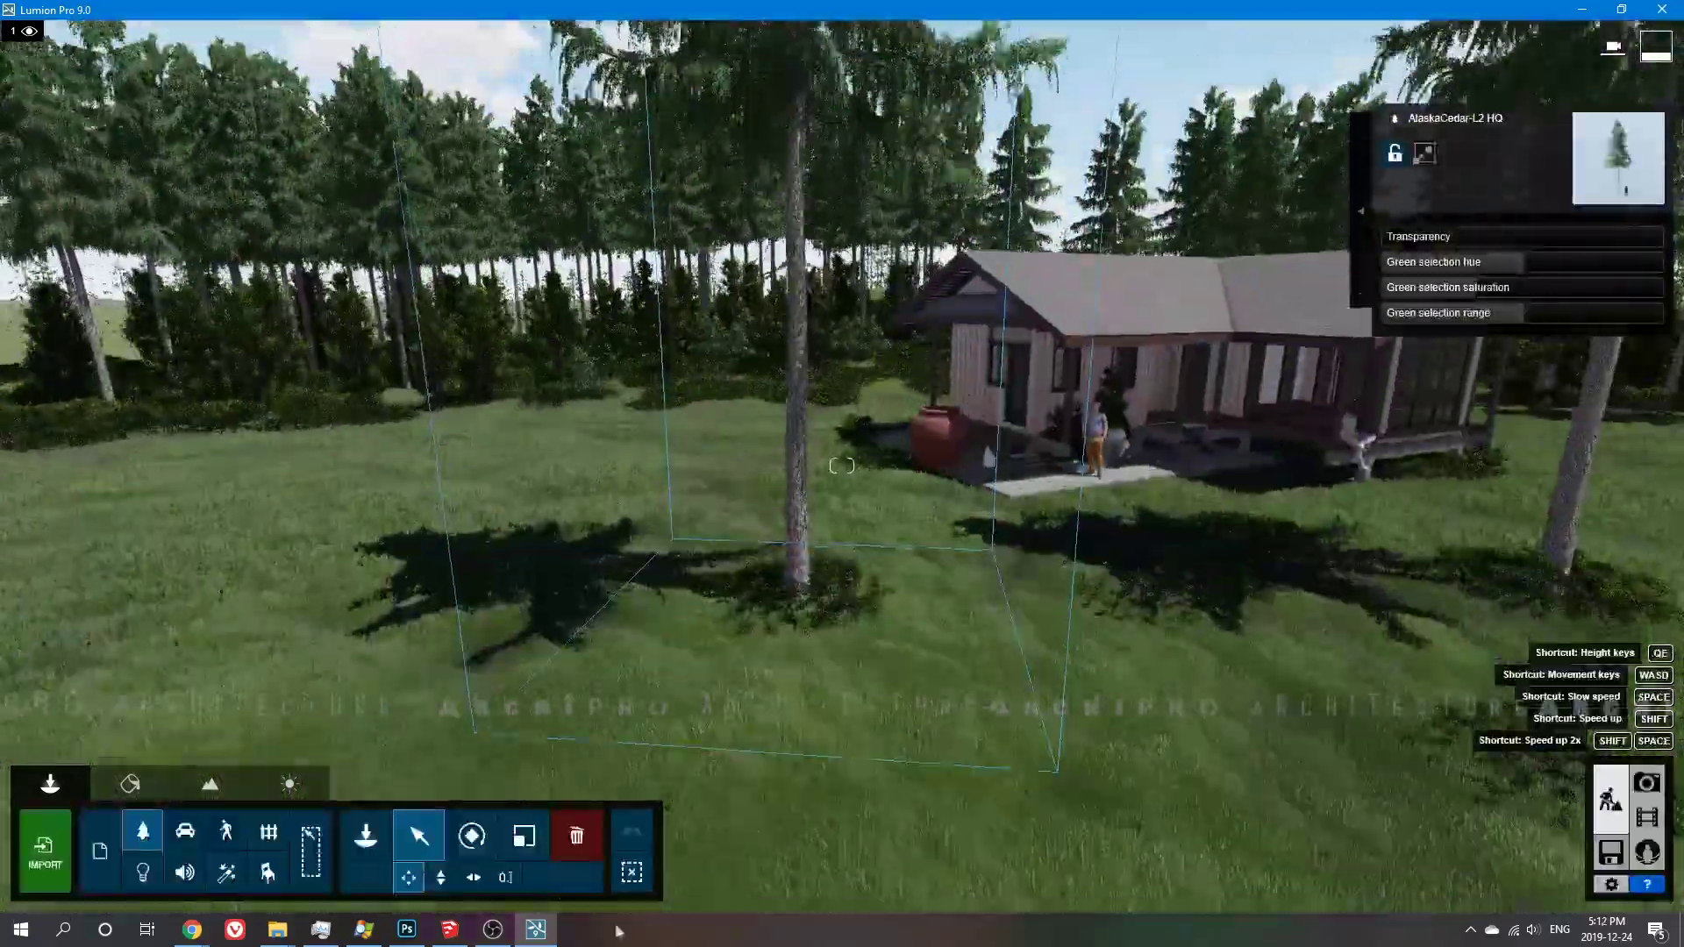
click(524, 834)
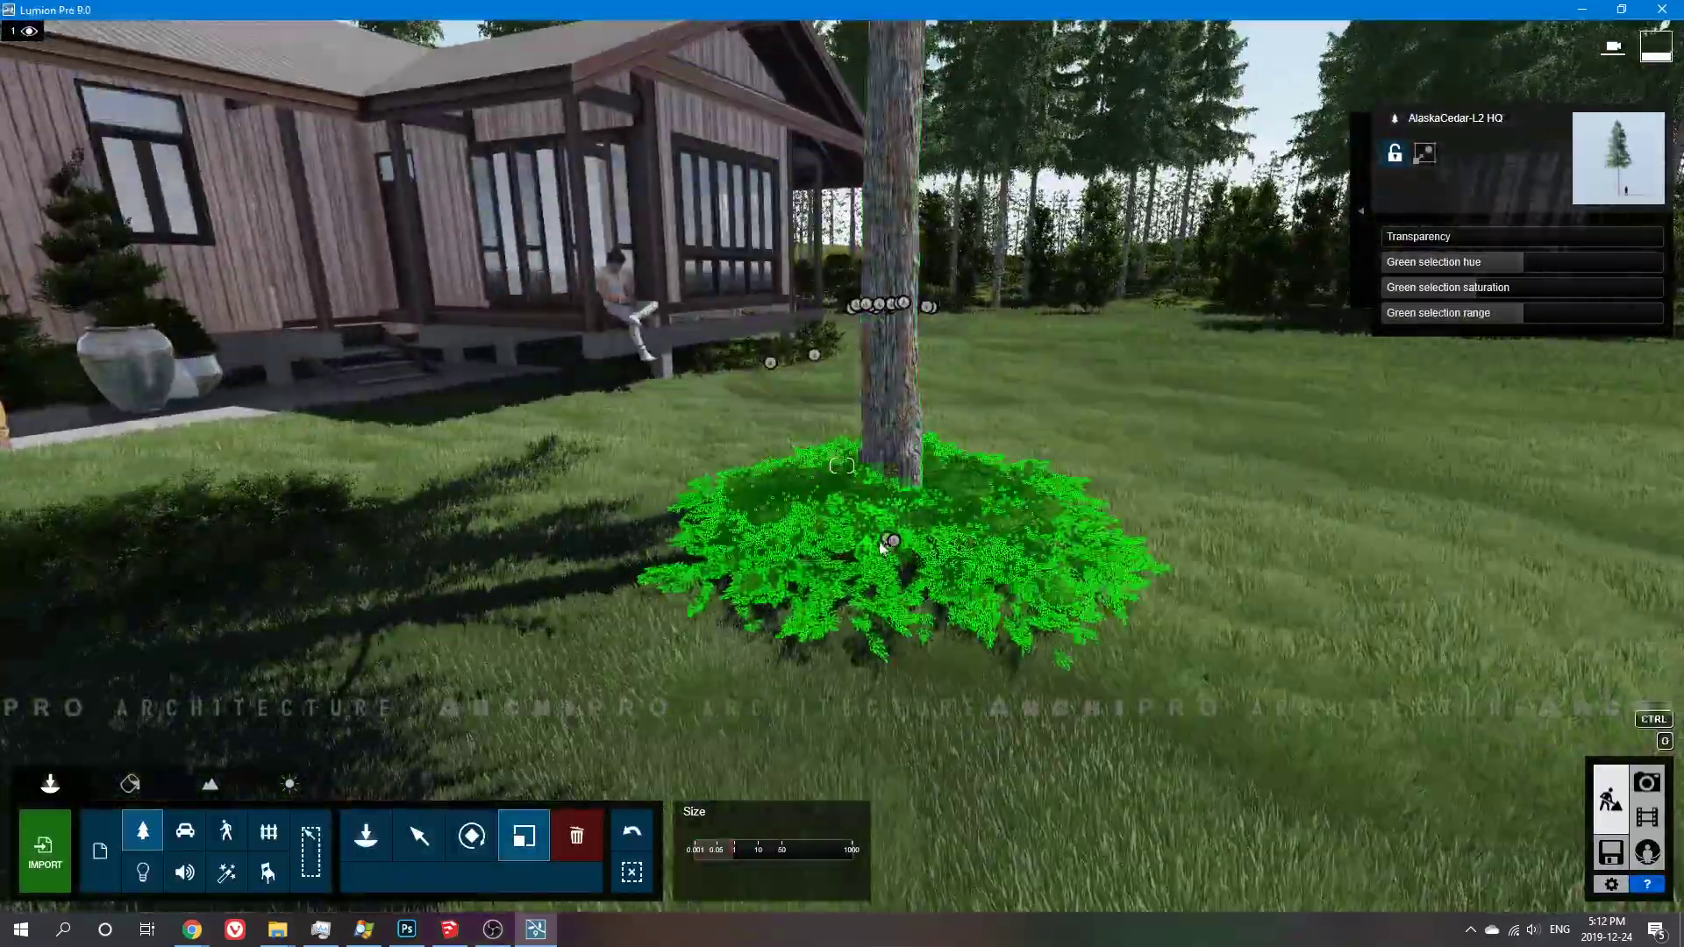
scroll(881, 545, down, 5)
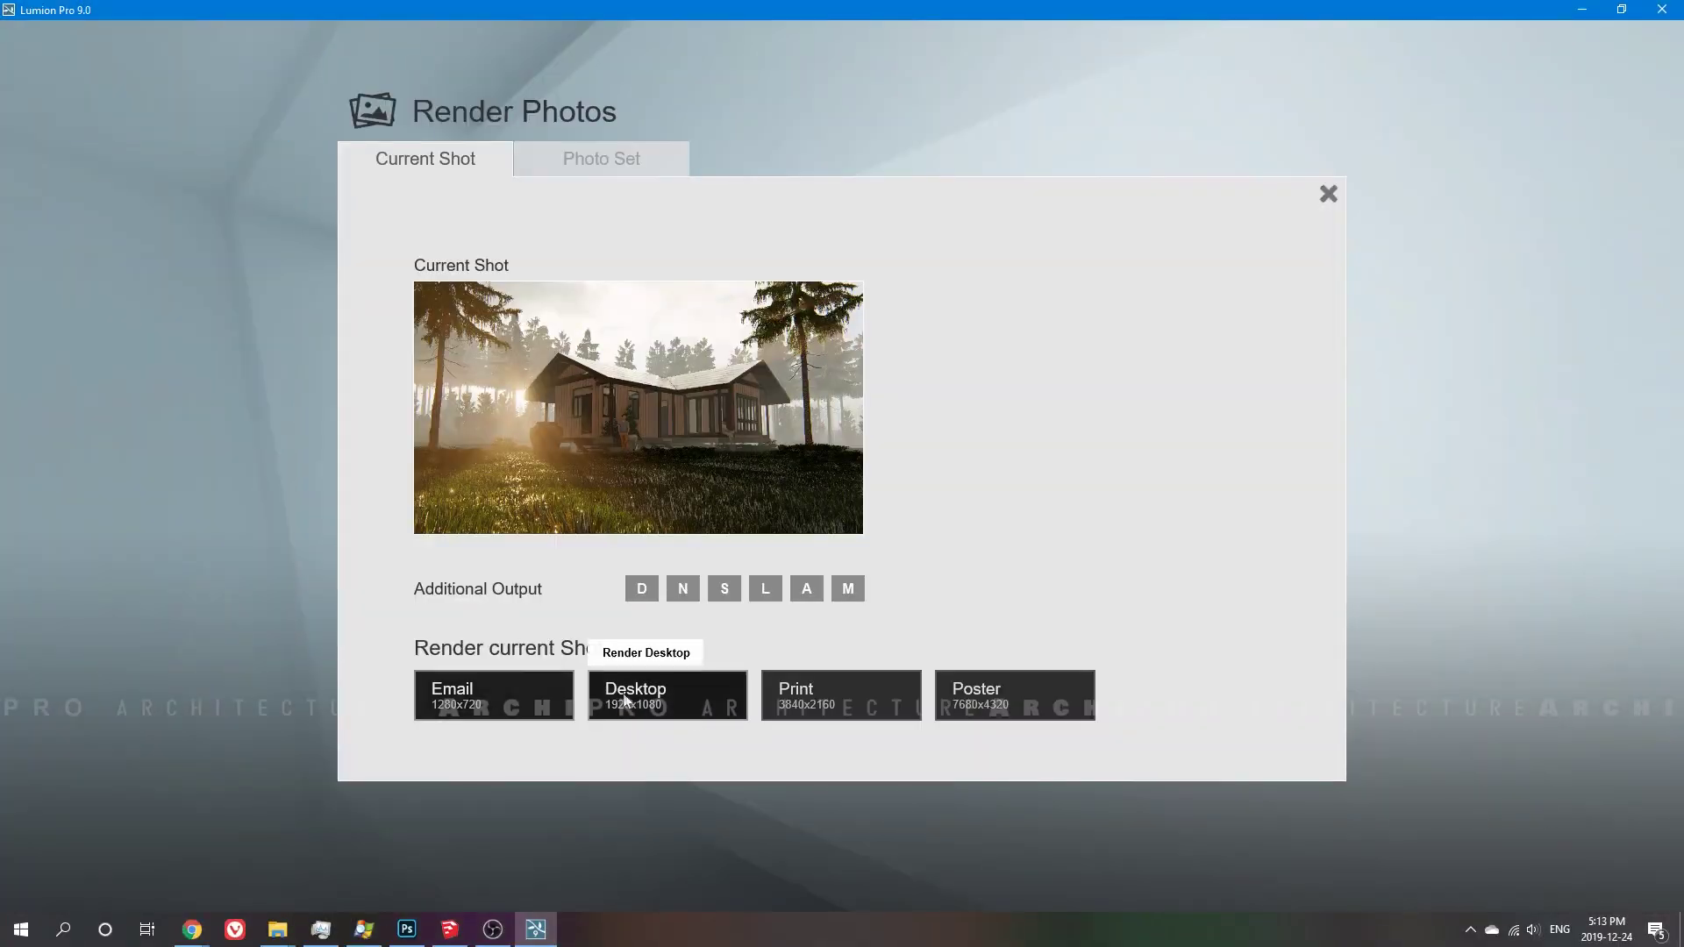
Re-render the current shot at Desktop 1920x1080
click(627, 699)
click(879, 523)
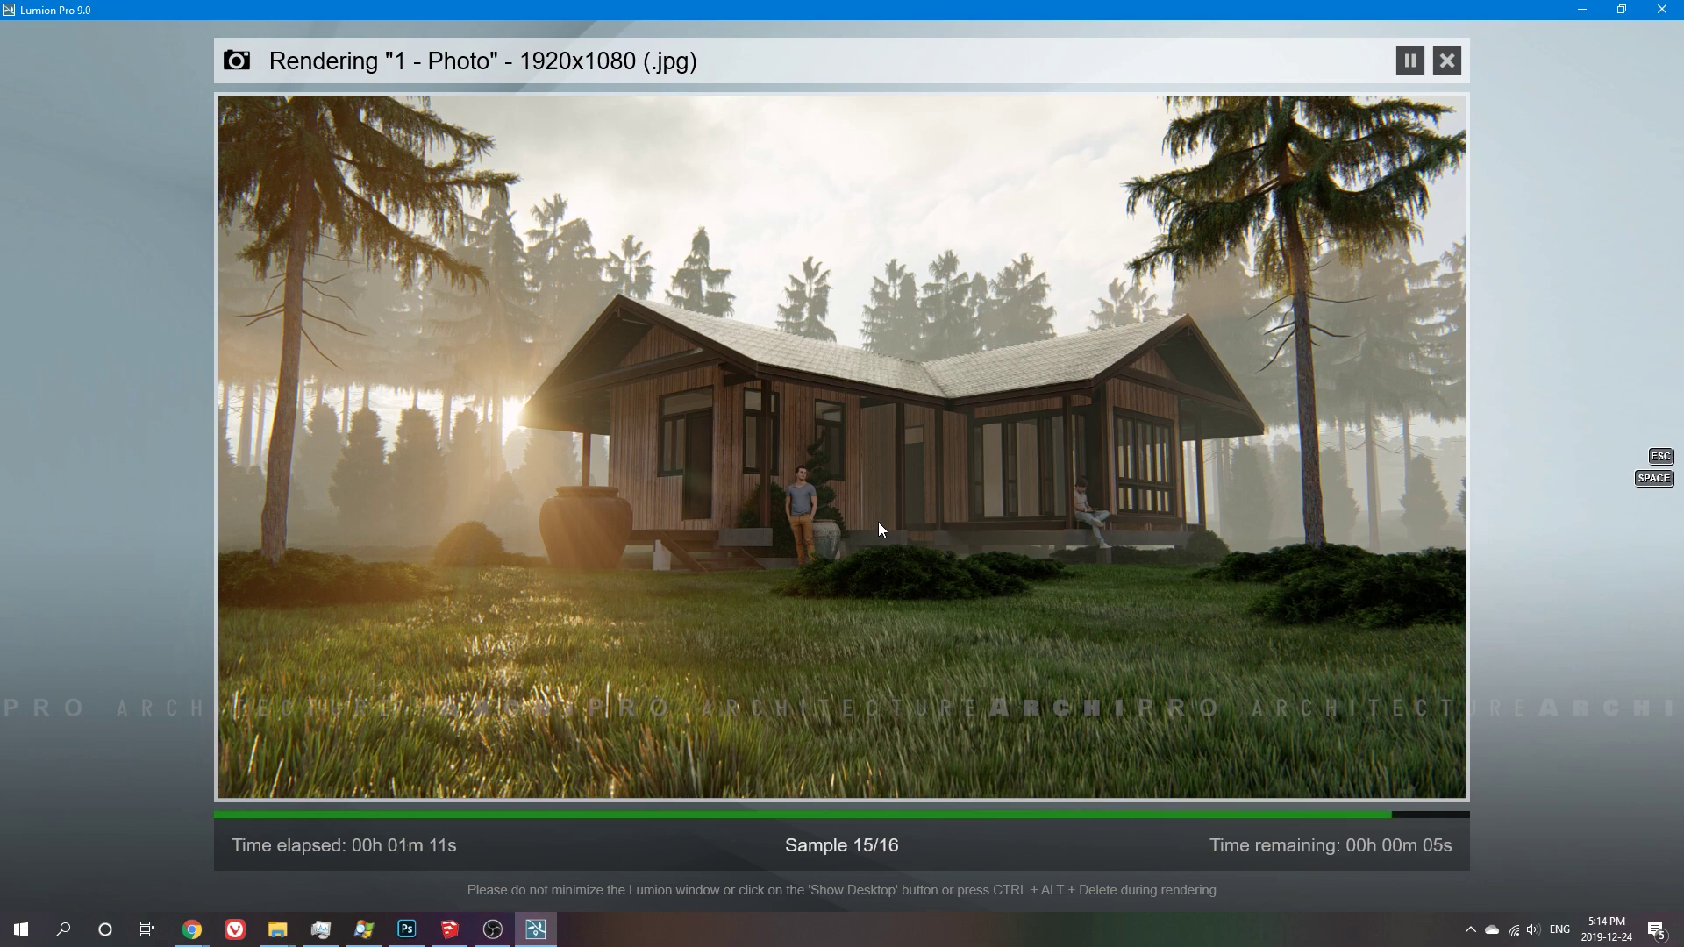
Close the render, place a dead tree from Favorites and rotate it to lie flat
click(1355, 772)
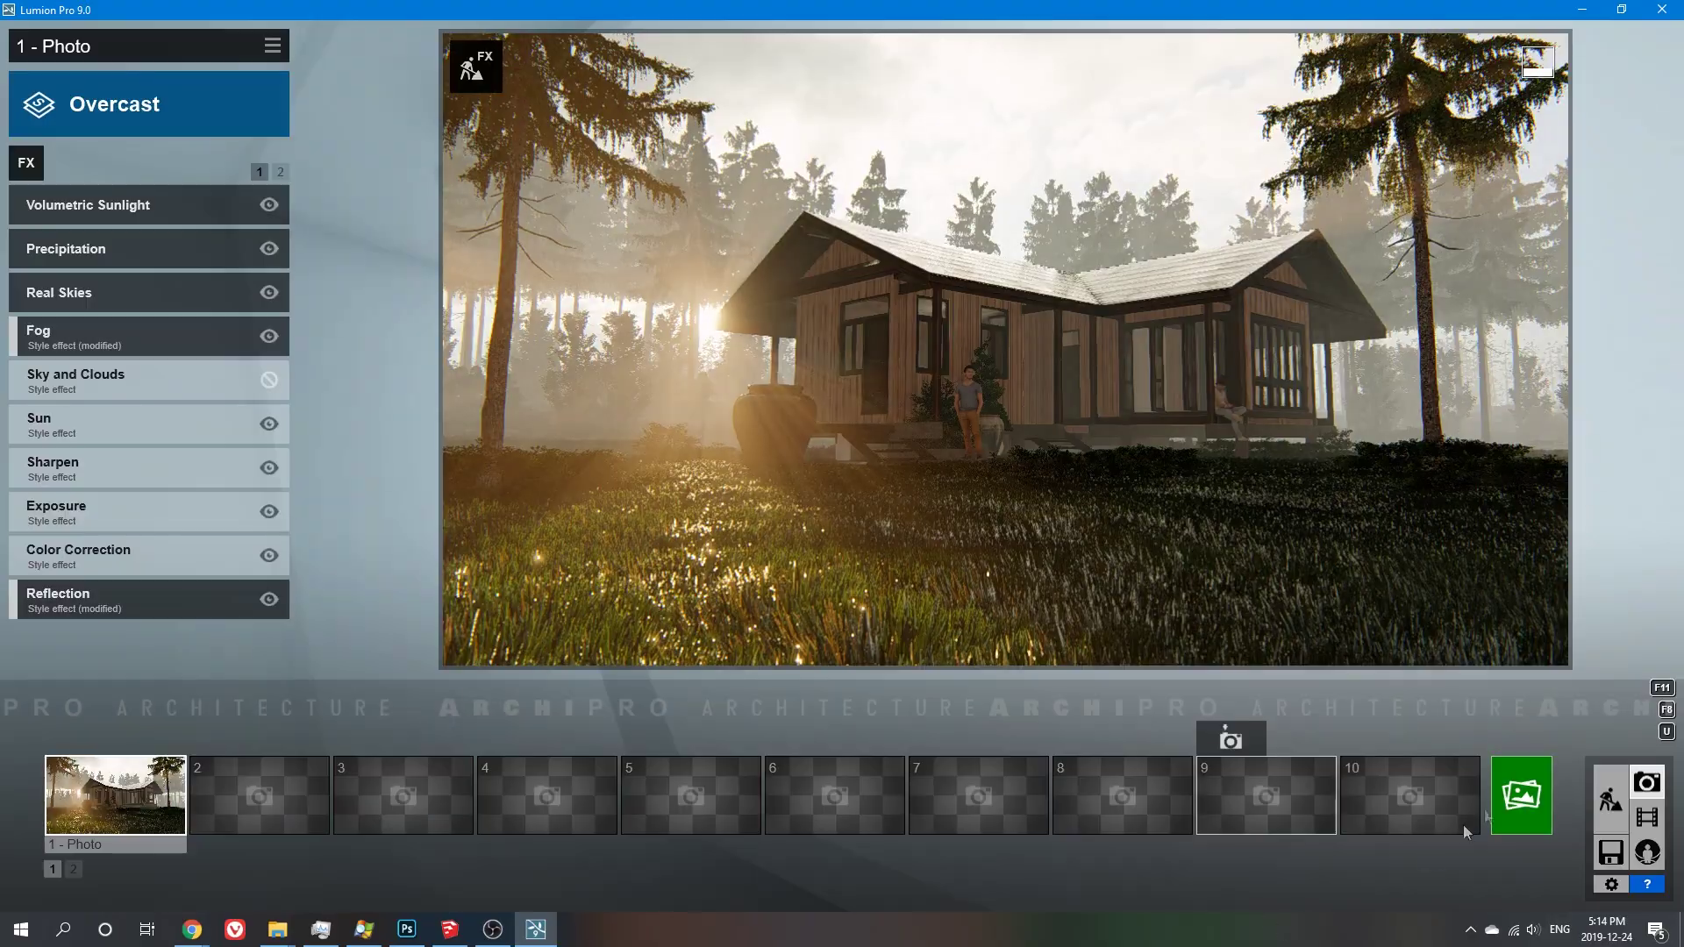
key(o)
click(378, 838)
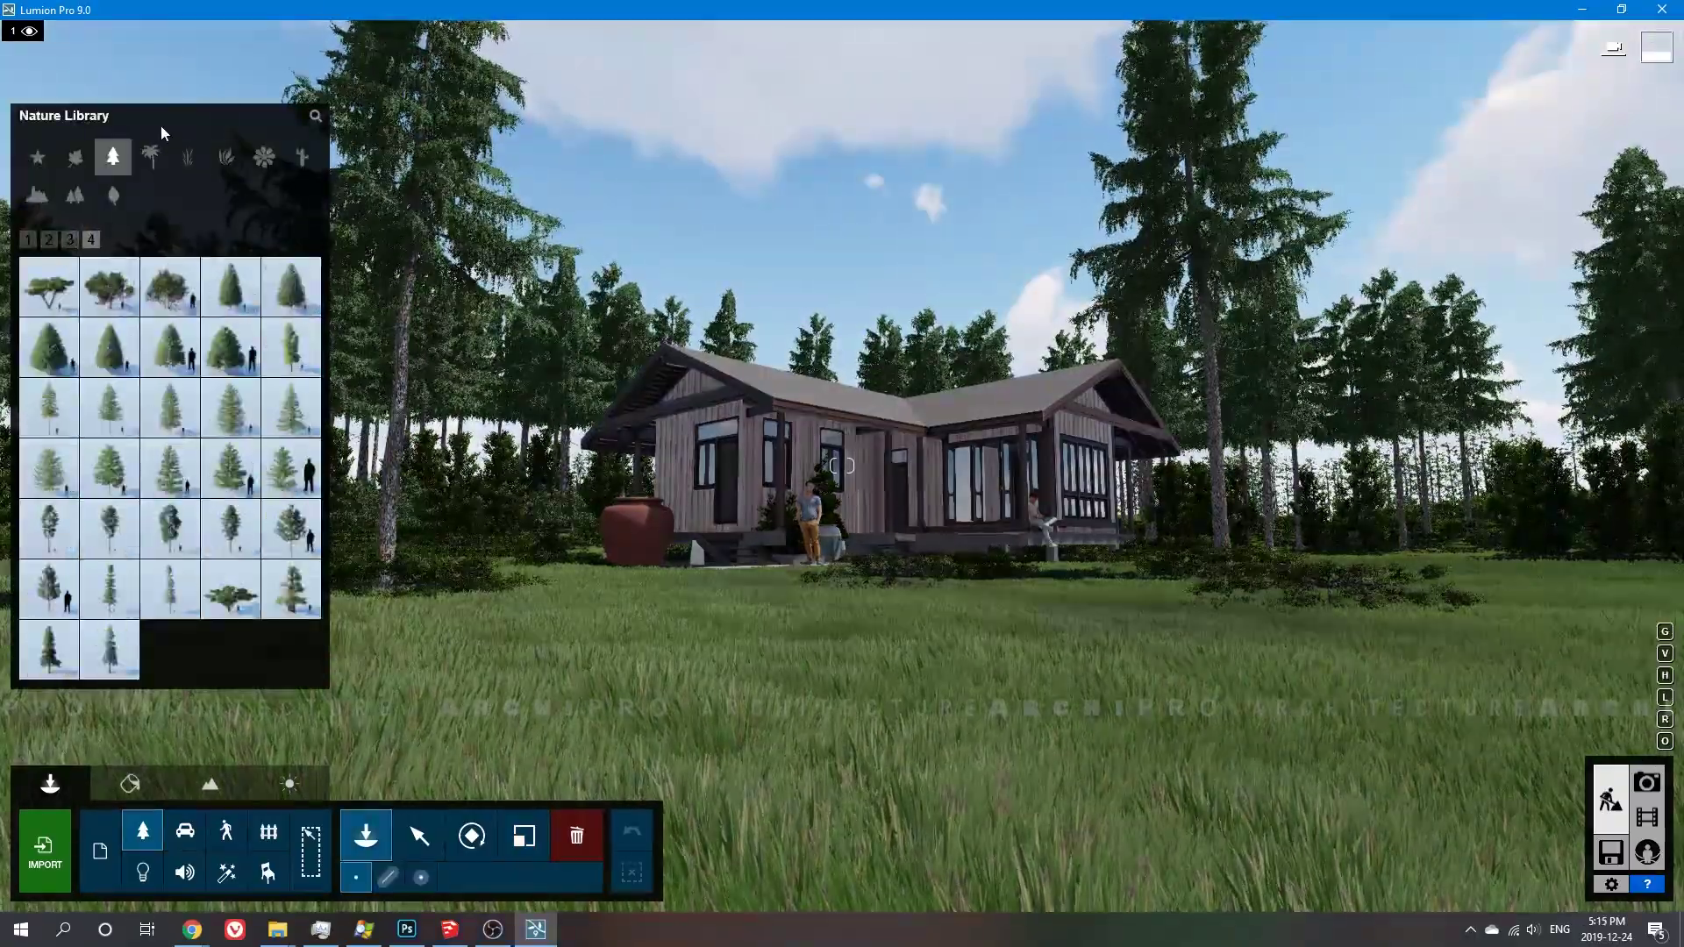
click(33, 244)
click(37, 157)
click(110, 346)
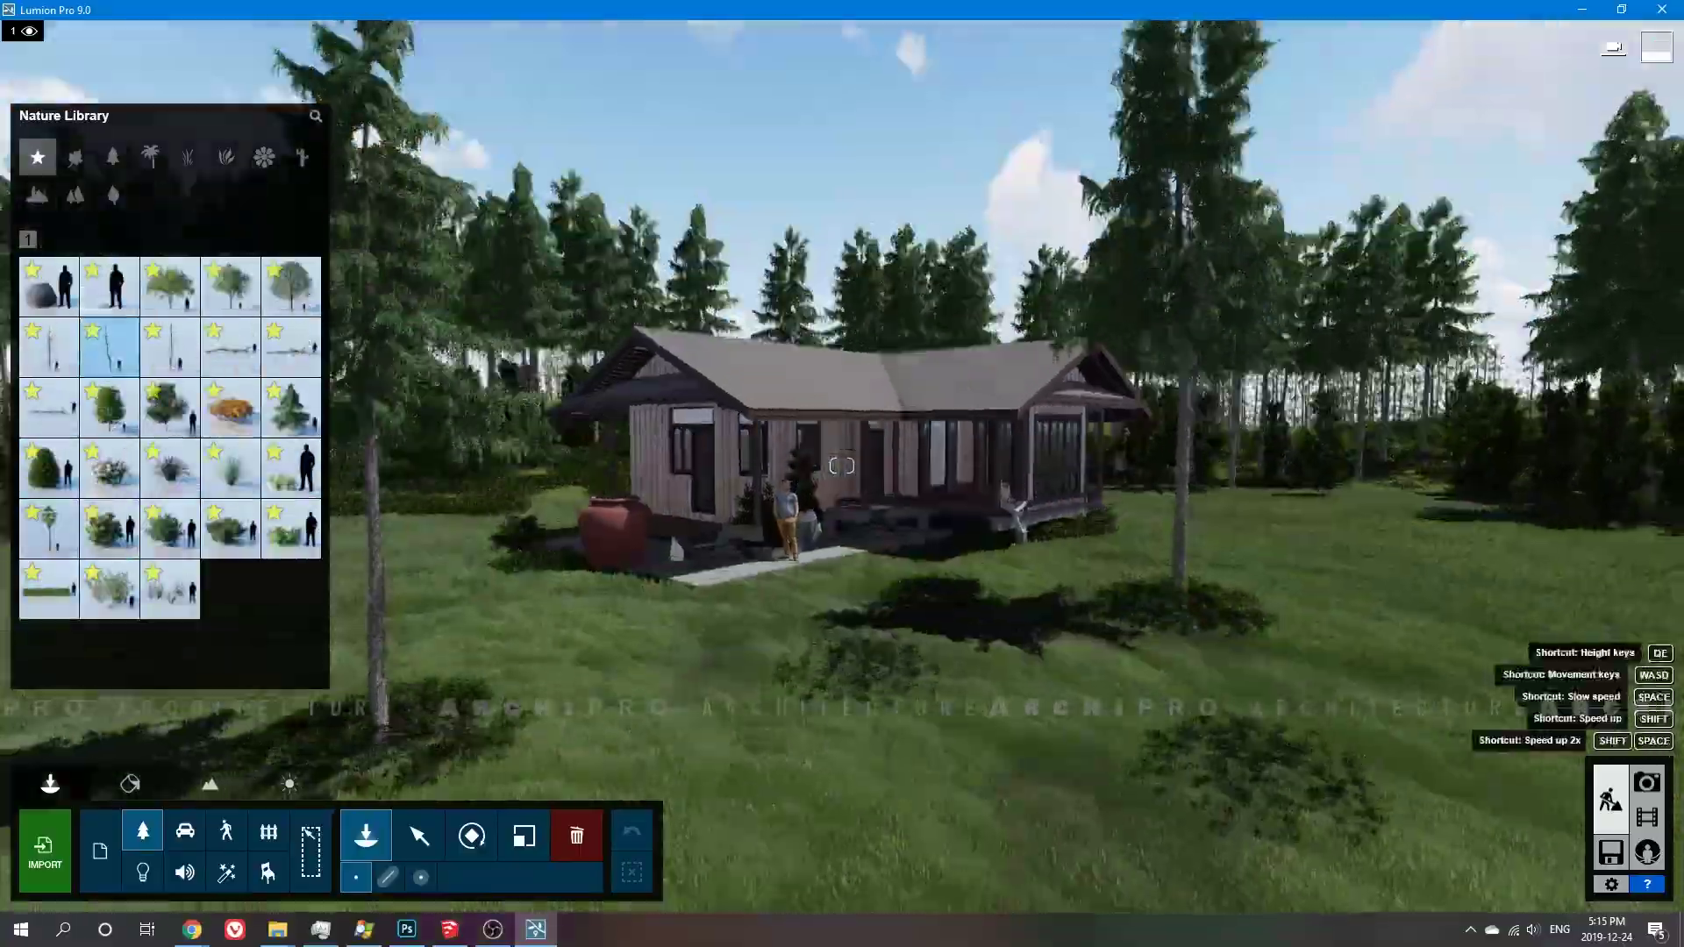
mouse_move(1166, 563)
right_down()
mouse_move(1060, 526)
mouse_move(1038, 439)
right_up()
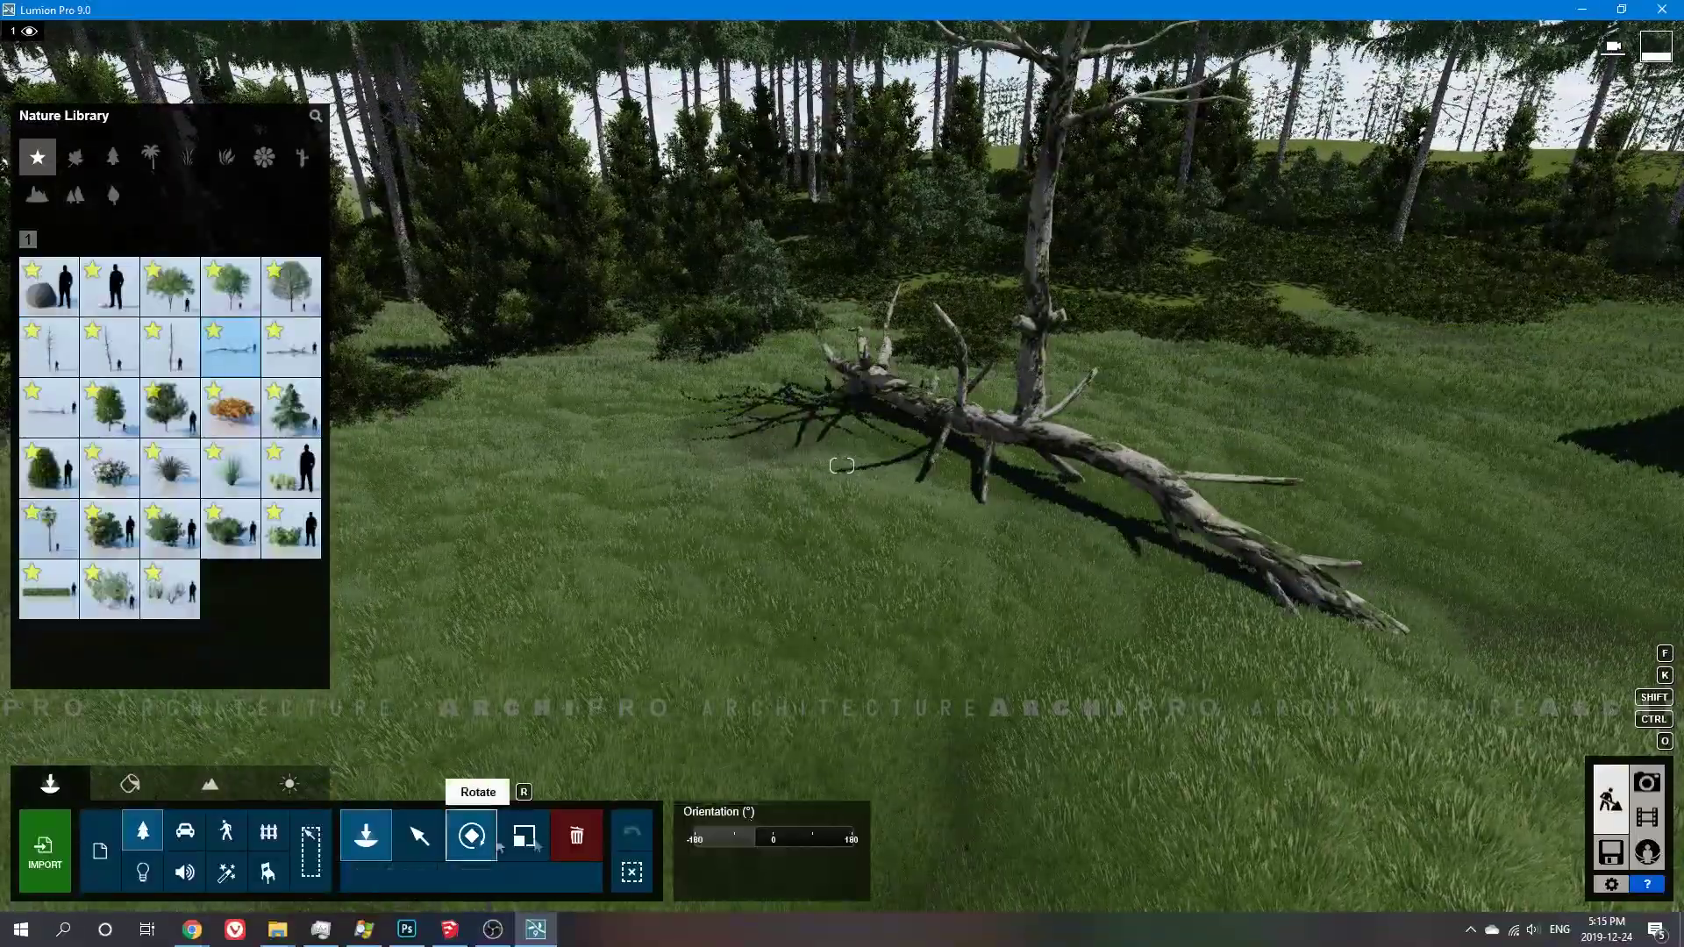
drag(846, 456, 885, 438)
Place four grass clumps around the fallen log
click(364, 835)
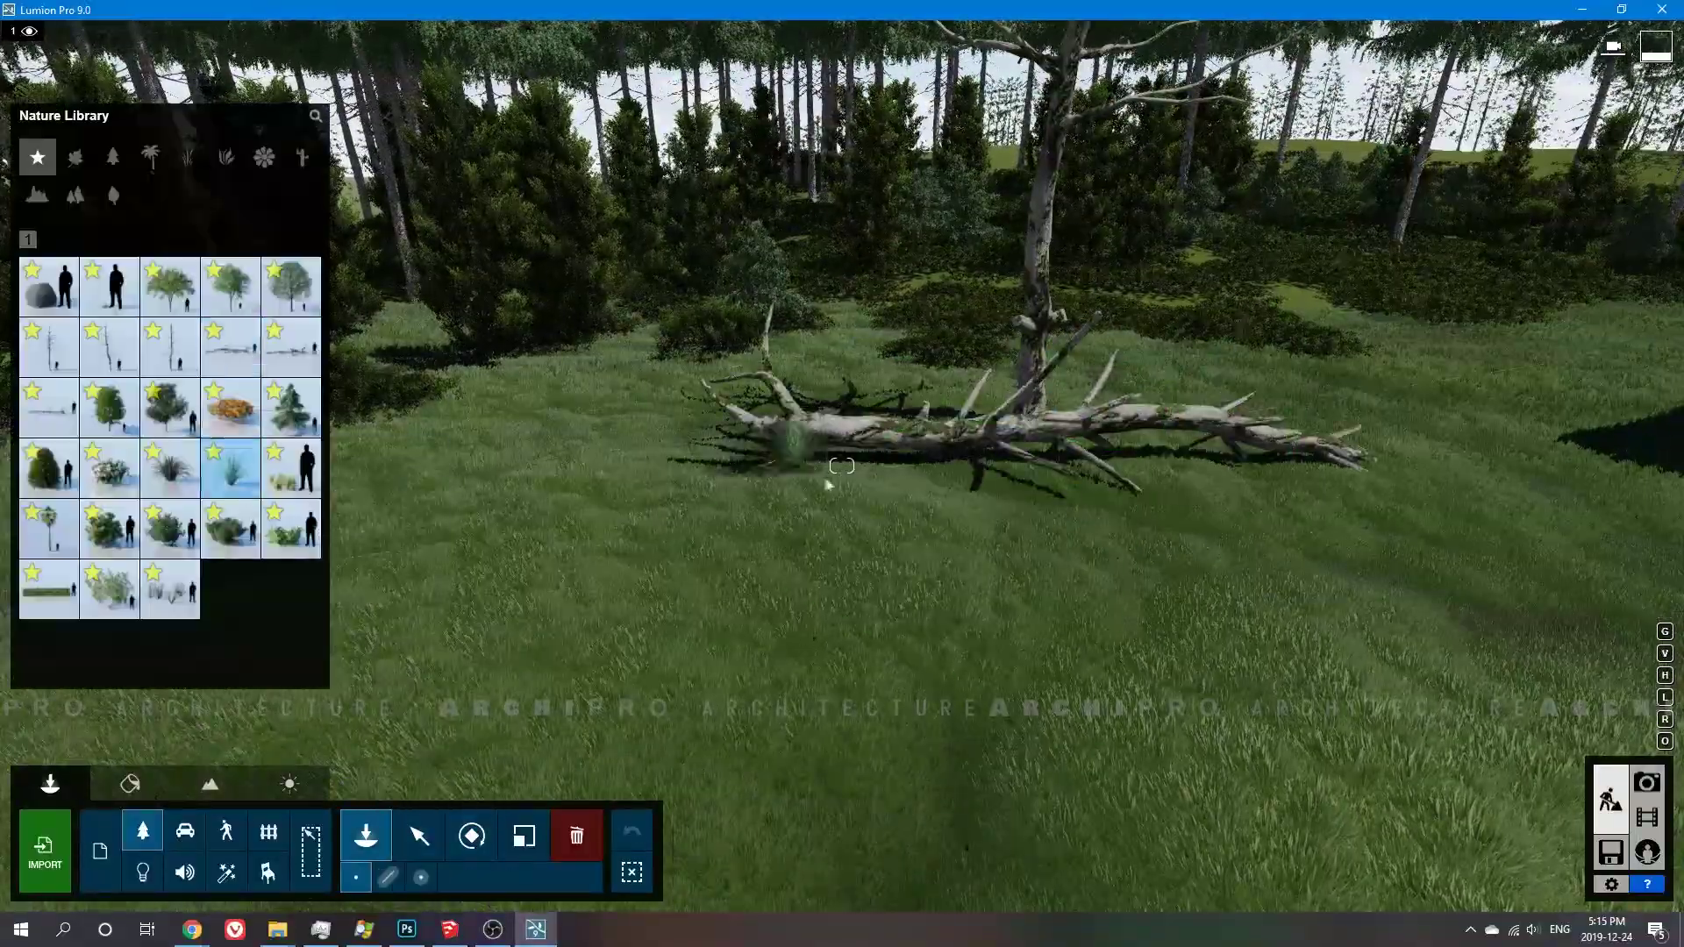
right_drag(827, 484, 789, 439)
click(745, 491)
click(1342, 465)
click(170, 529)
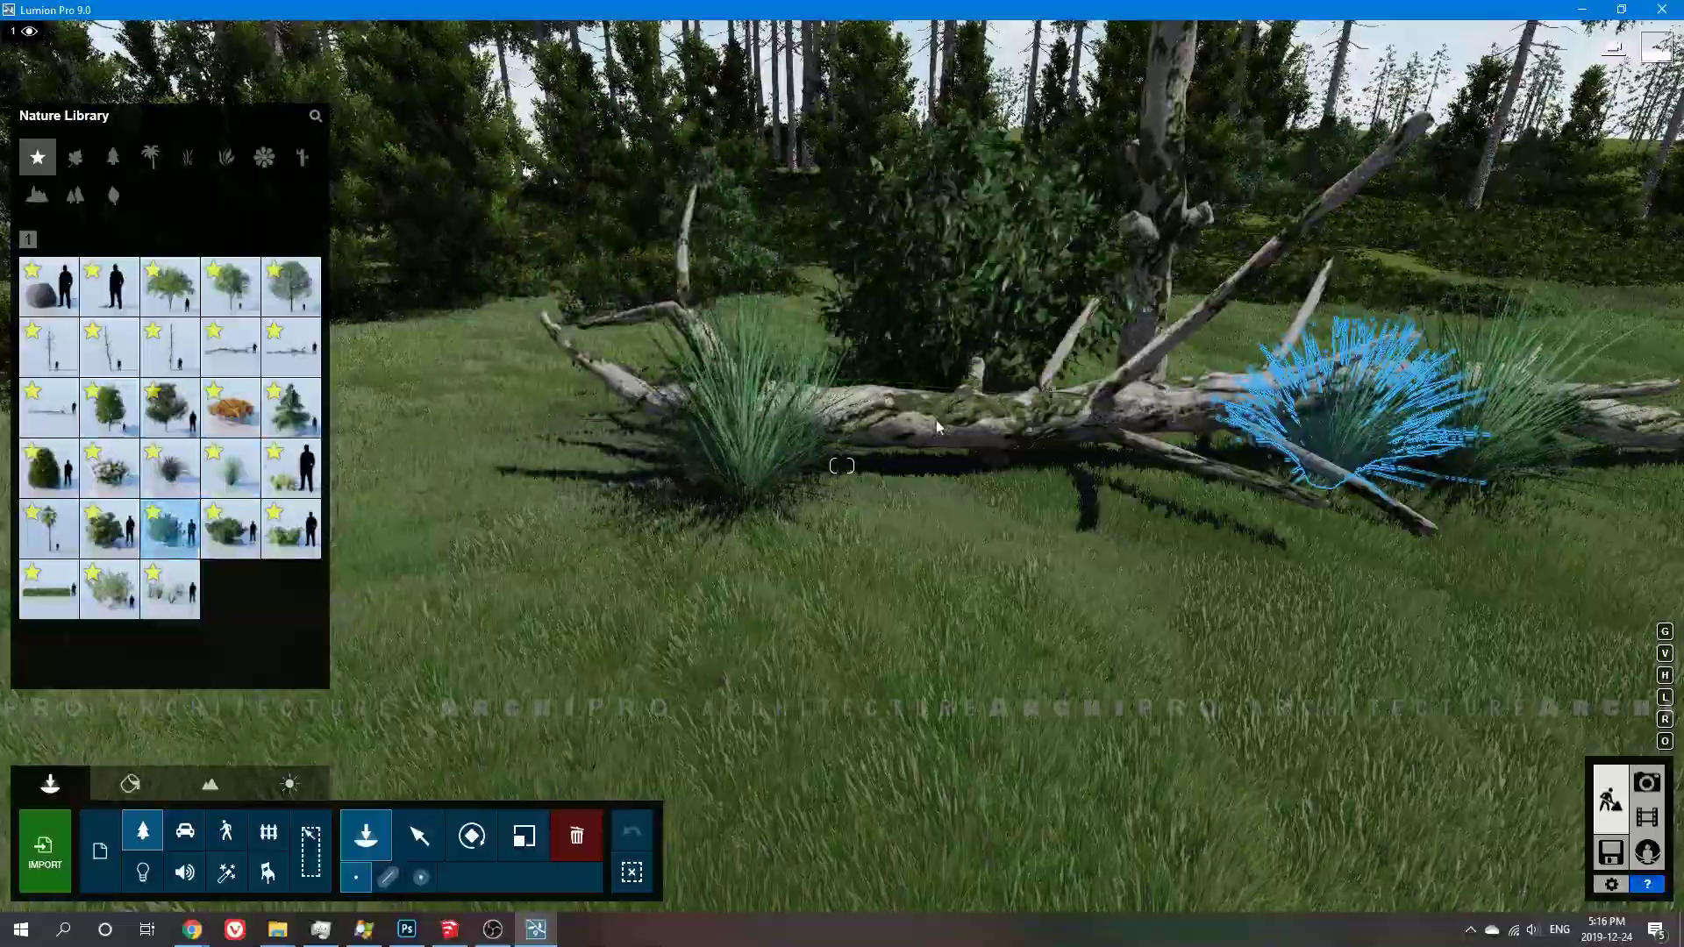
click(989, 477)
Select the log with its 13 surrounding items and inspect them from several angles
right_drag(989, 477, 548, 621)
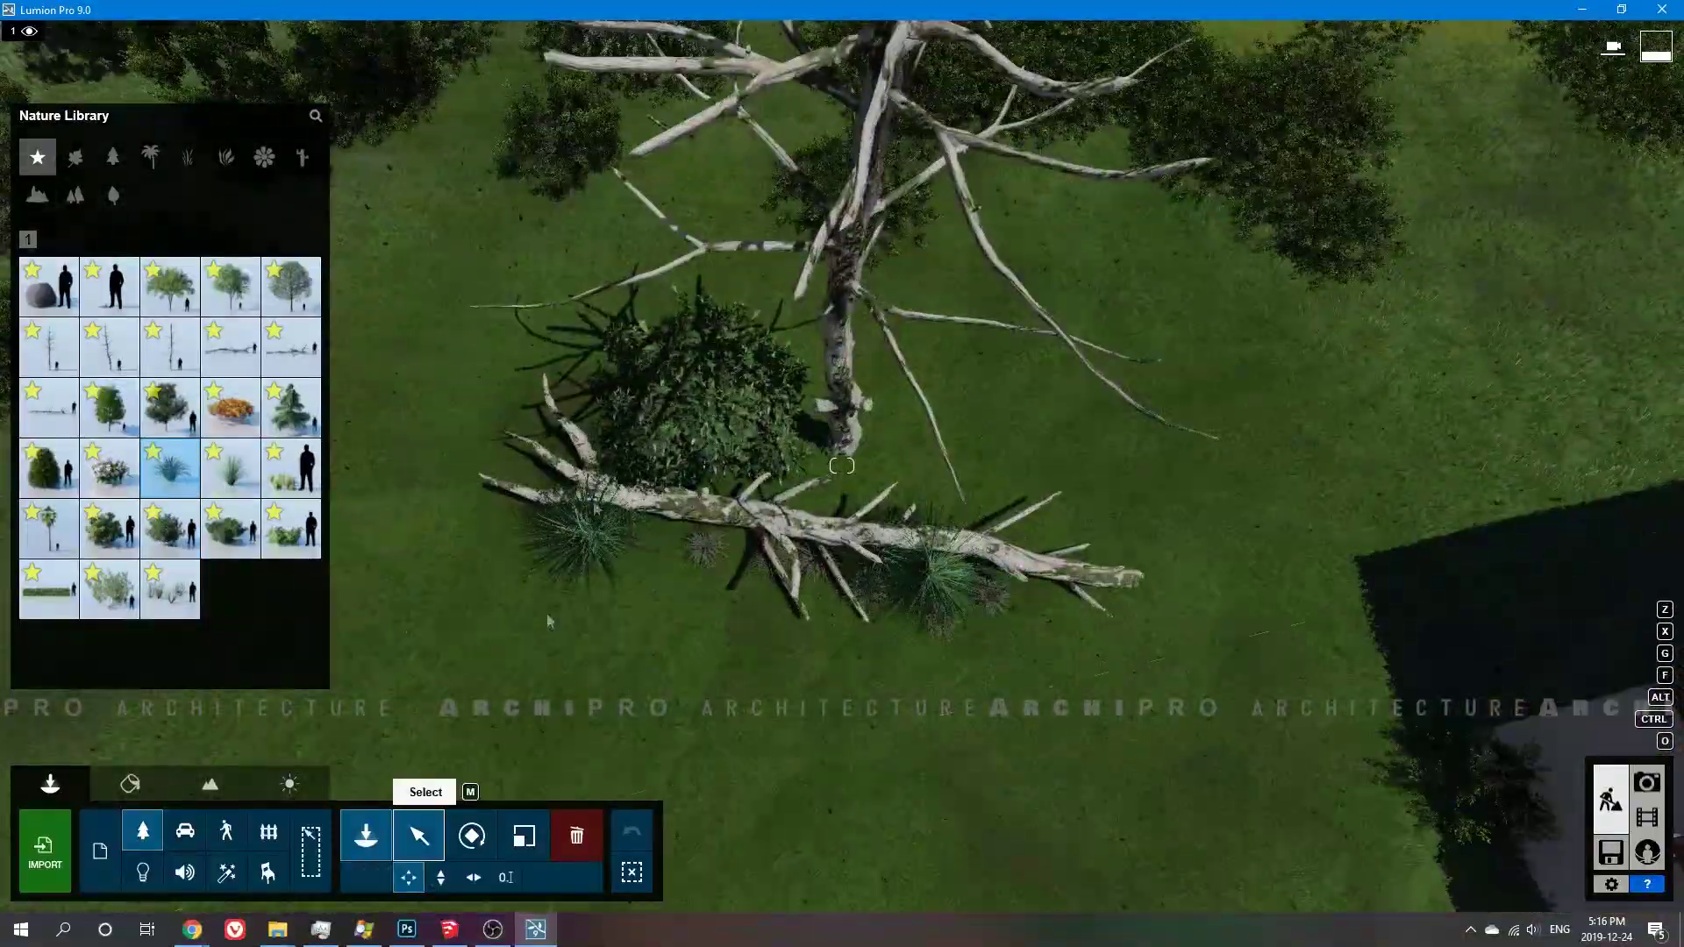
ctrl+drag(548, 621, 1148, 412)
right_drag(1149, 412, 877, 307)
ctrl+drag(852, 327, 962, 402)
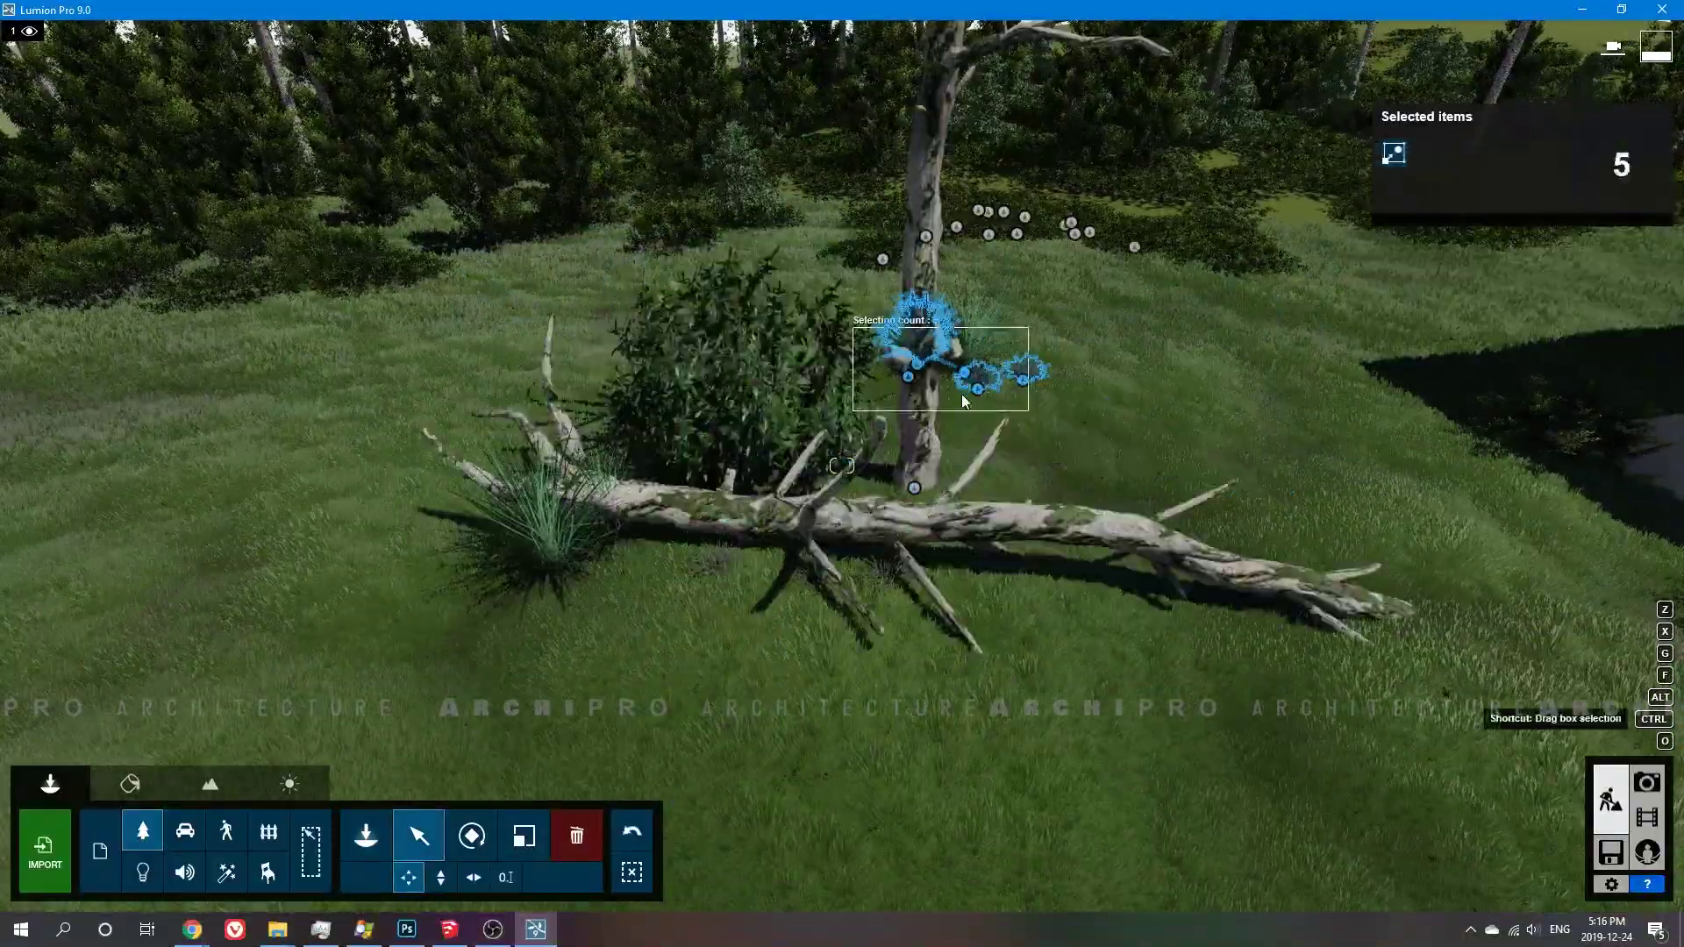
right_drag(962, 402, 414, 513)
ctrl+drag(414, 513, 960, 798)
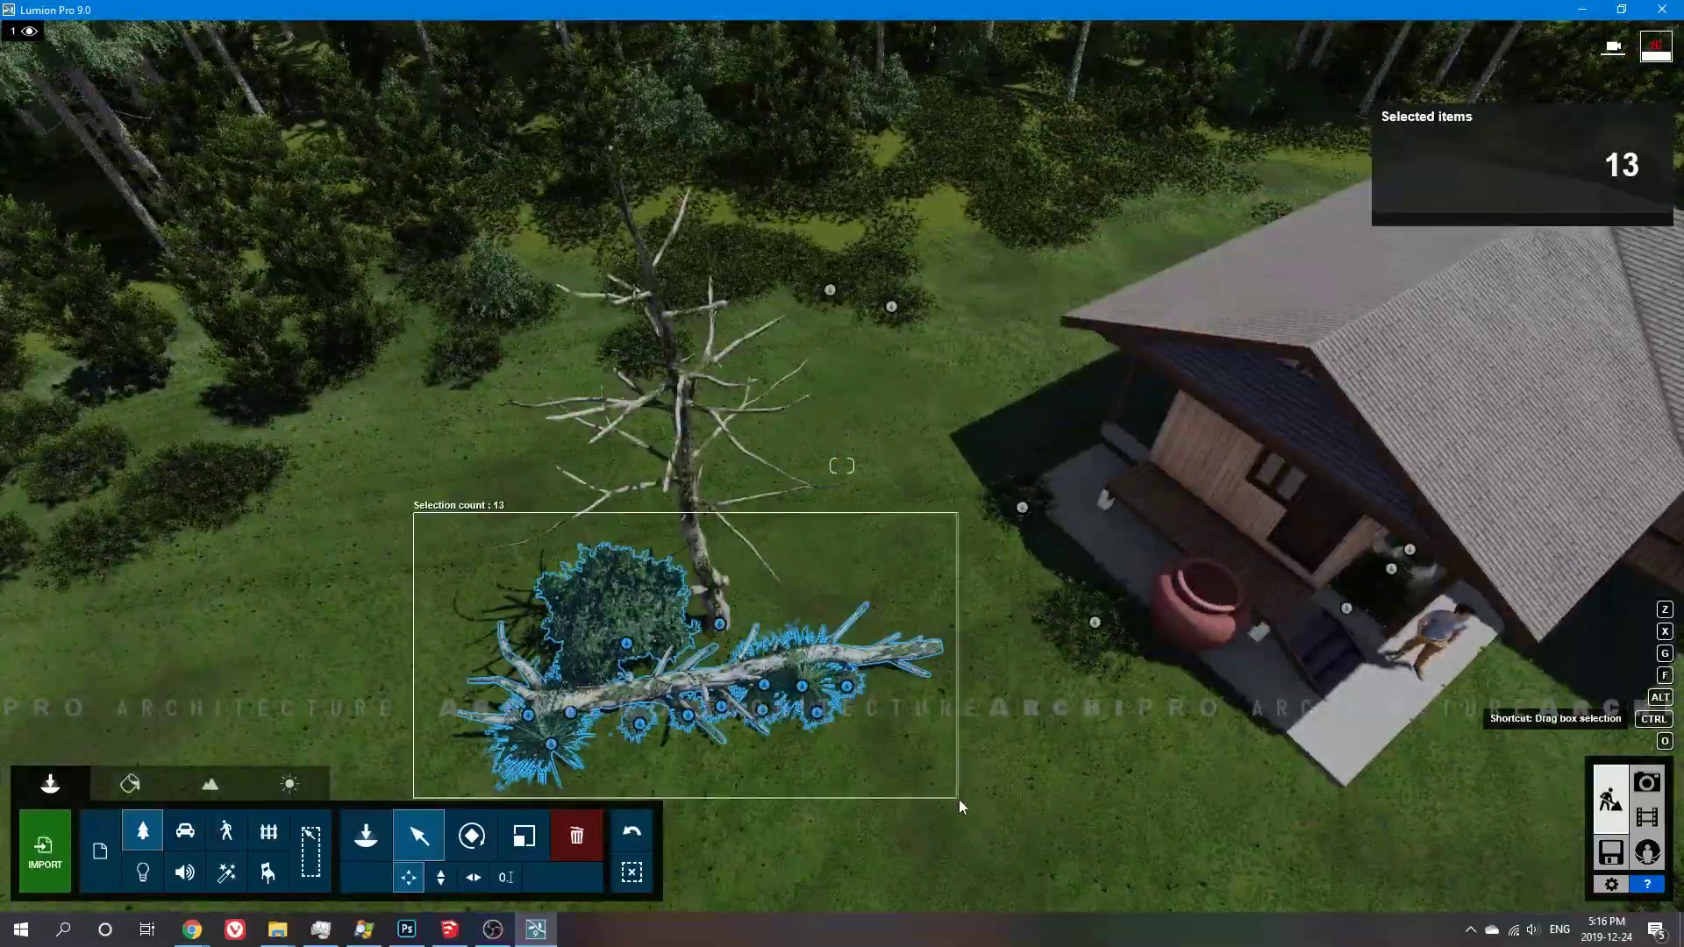
click(551, 747)
mouse_move(546, 741)
right_down()
mouse_move(884, 906)
mouse_move(529, 687)
right_up()
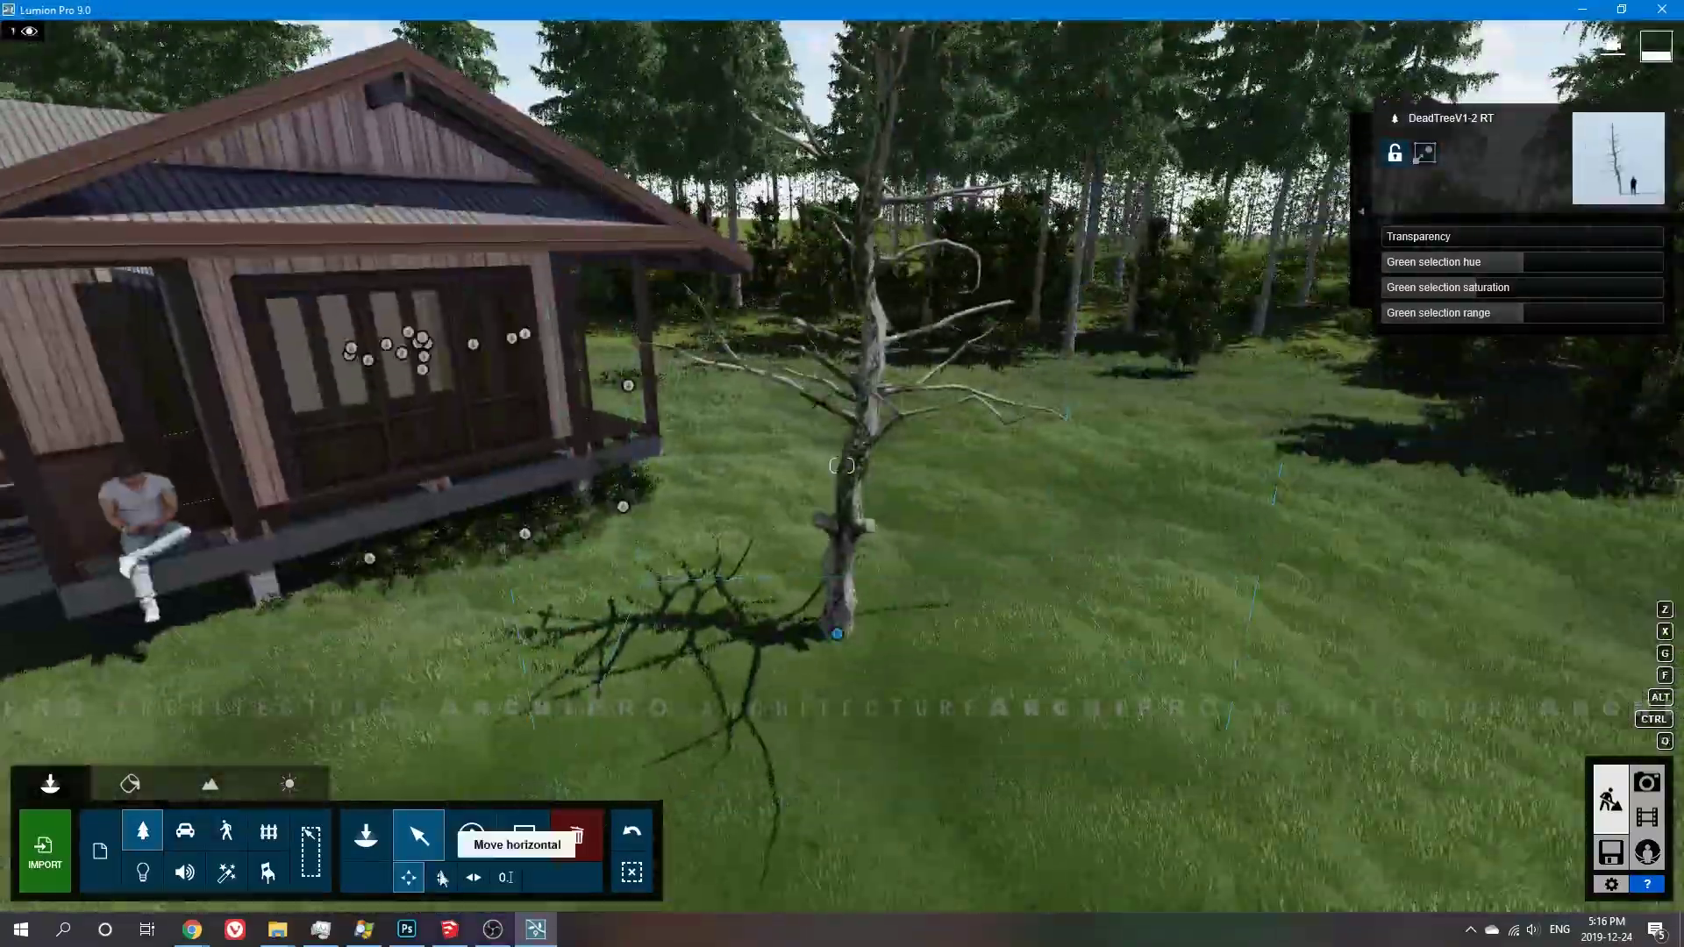
alt+drag(529, 686, 667, 701)
Browse the library and place another fallen dead tree from Favorites on the lawn
click(143, 831)
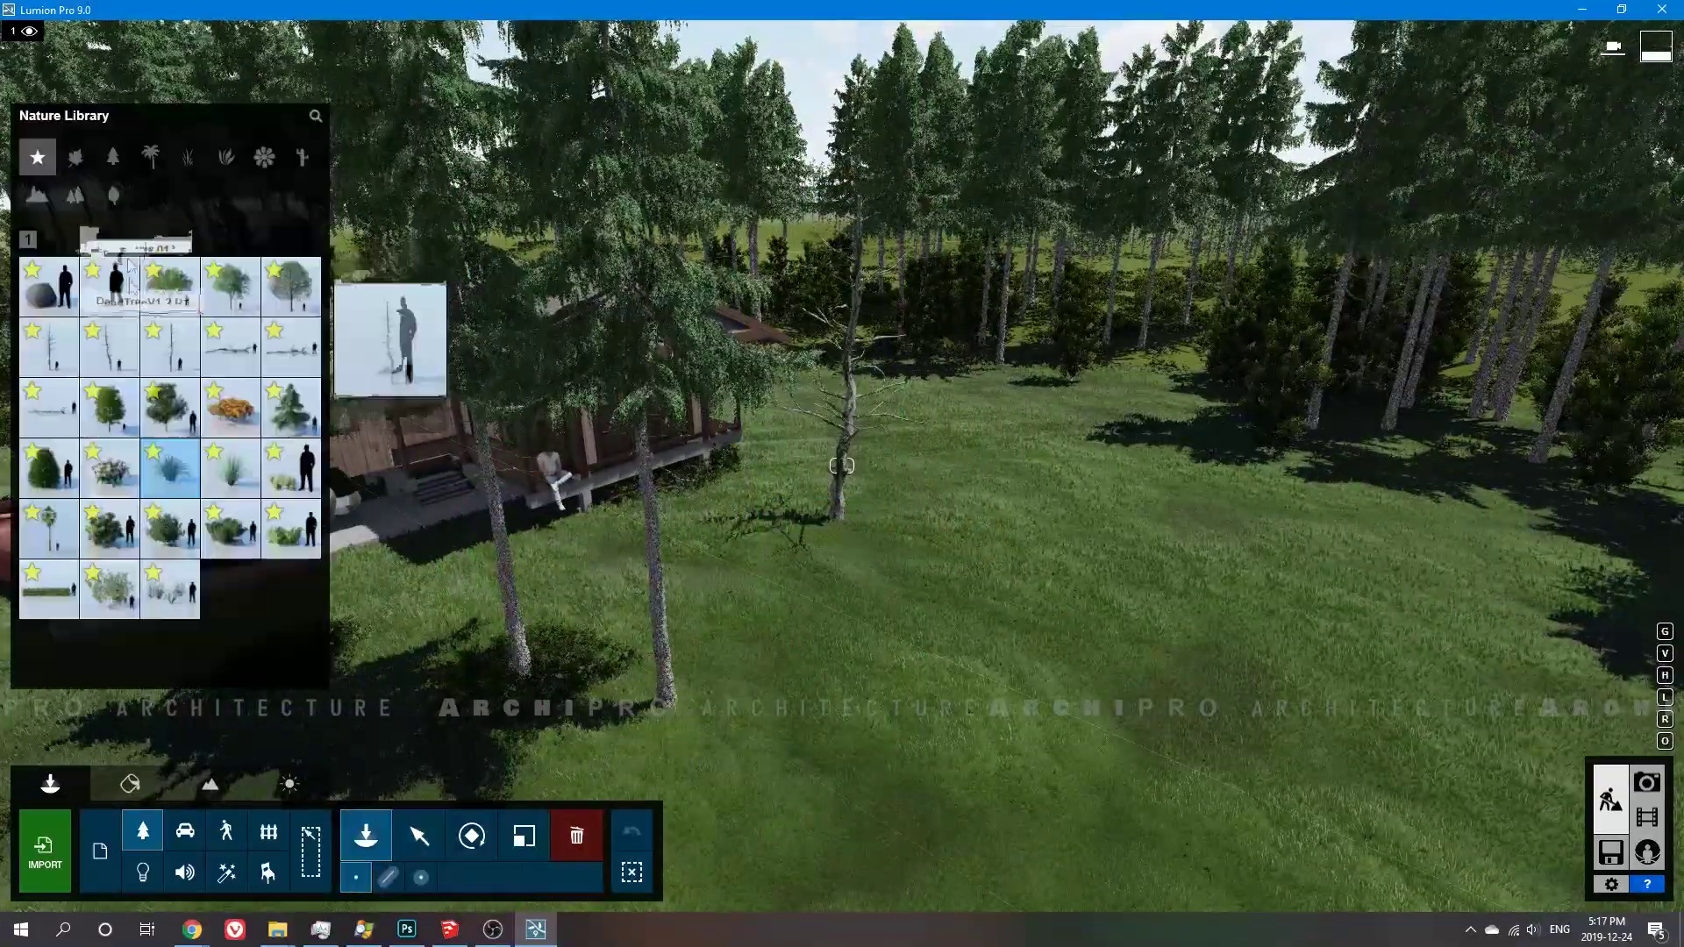
click(181, 535)
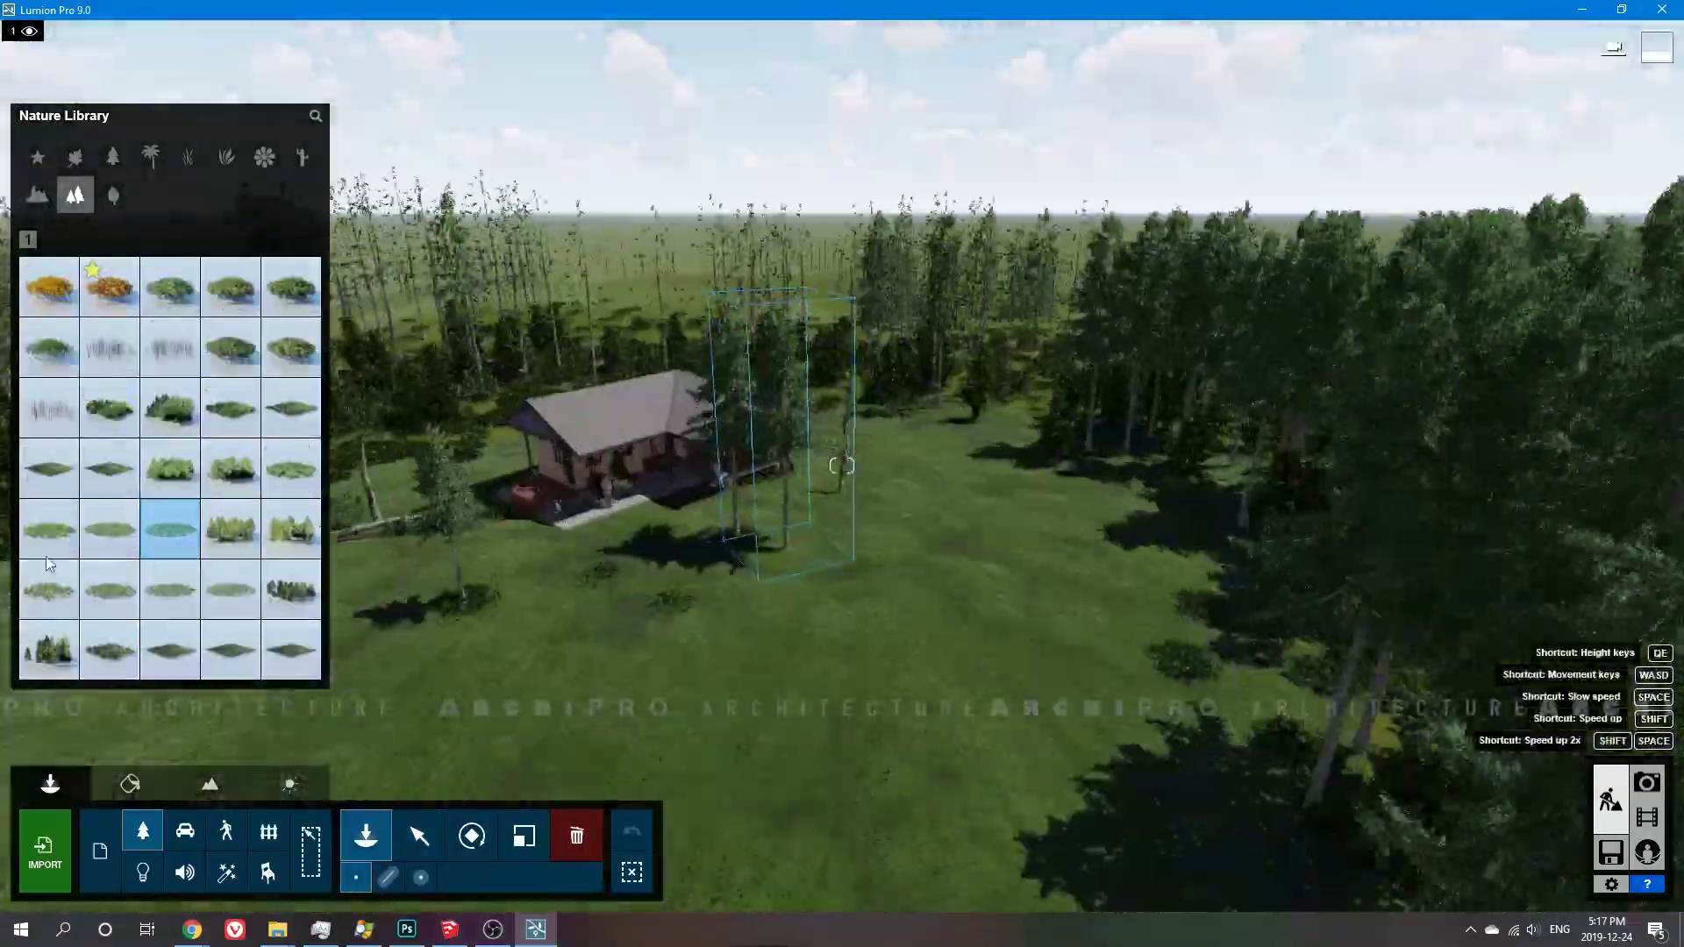
click(75, 156)
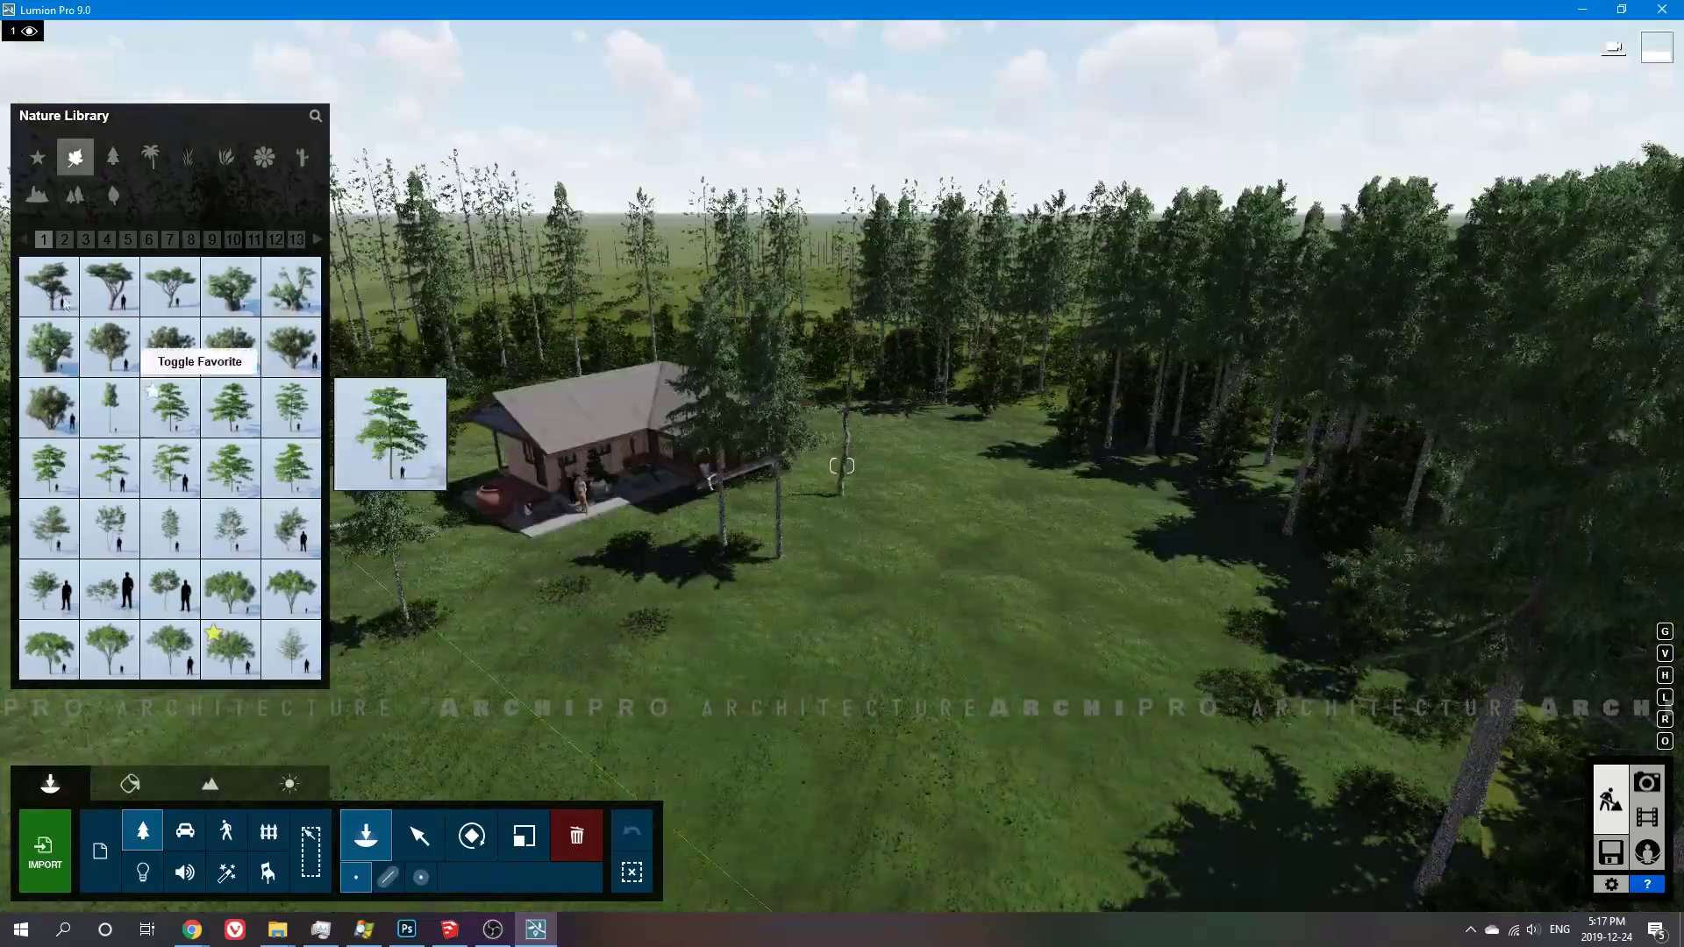
click(74, 194)
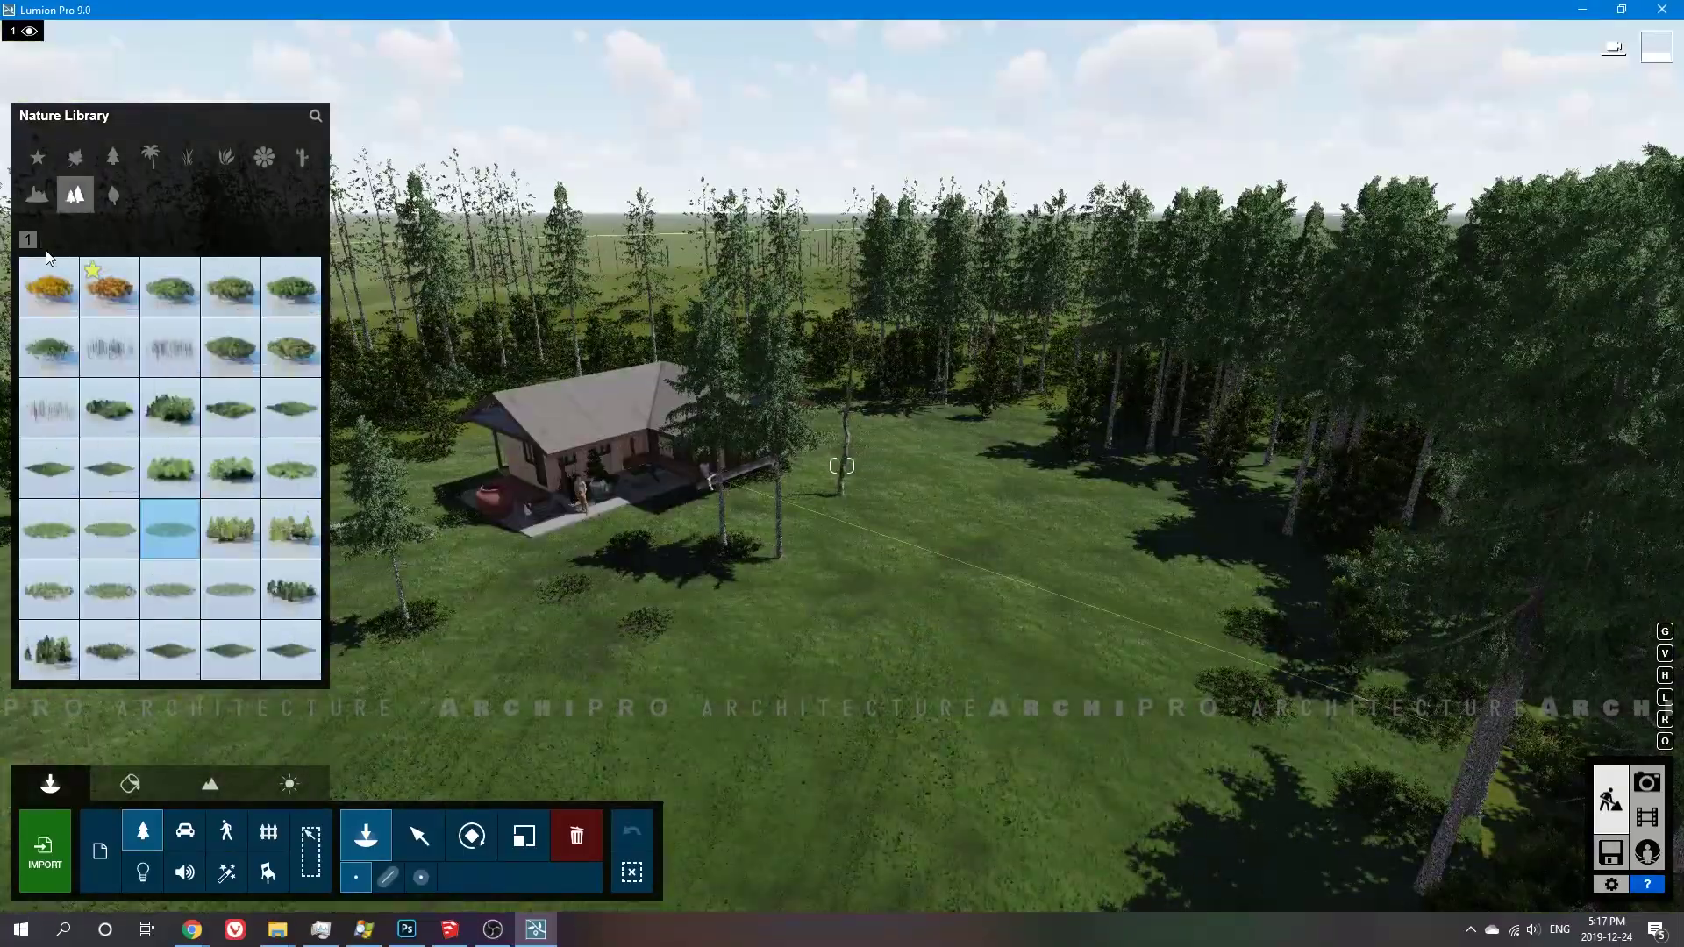
click(113, 156)
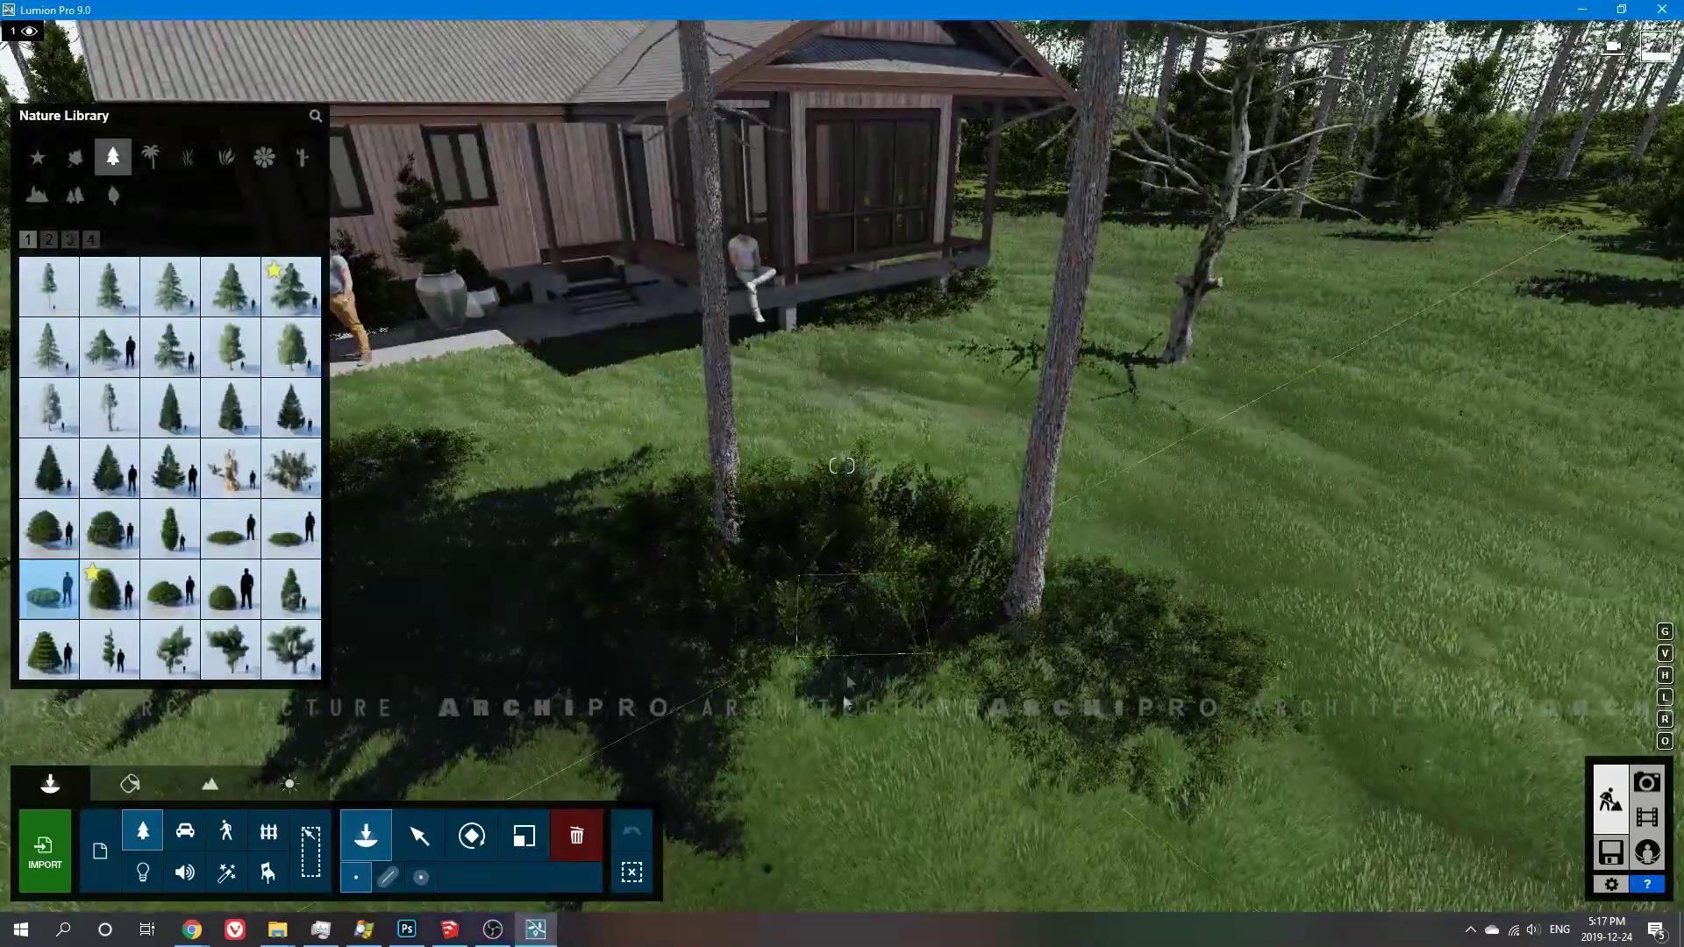
click(37, 156)
click(291, 347)
click(1263, 395)
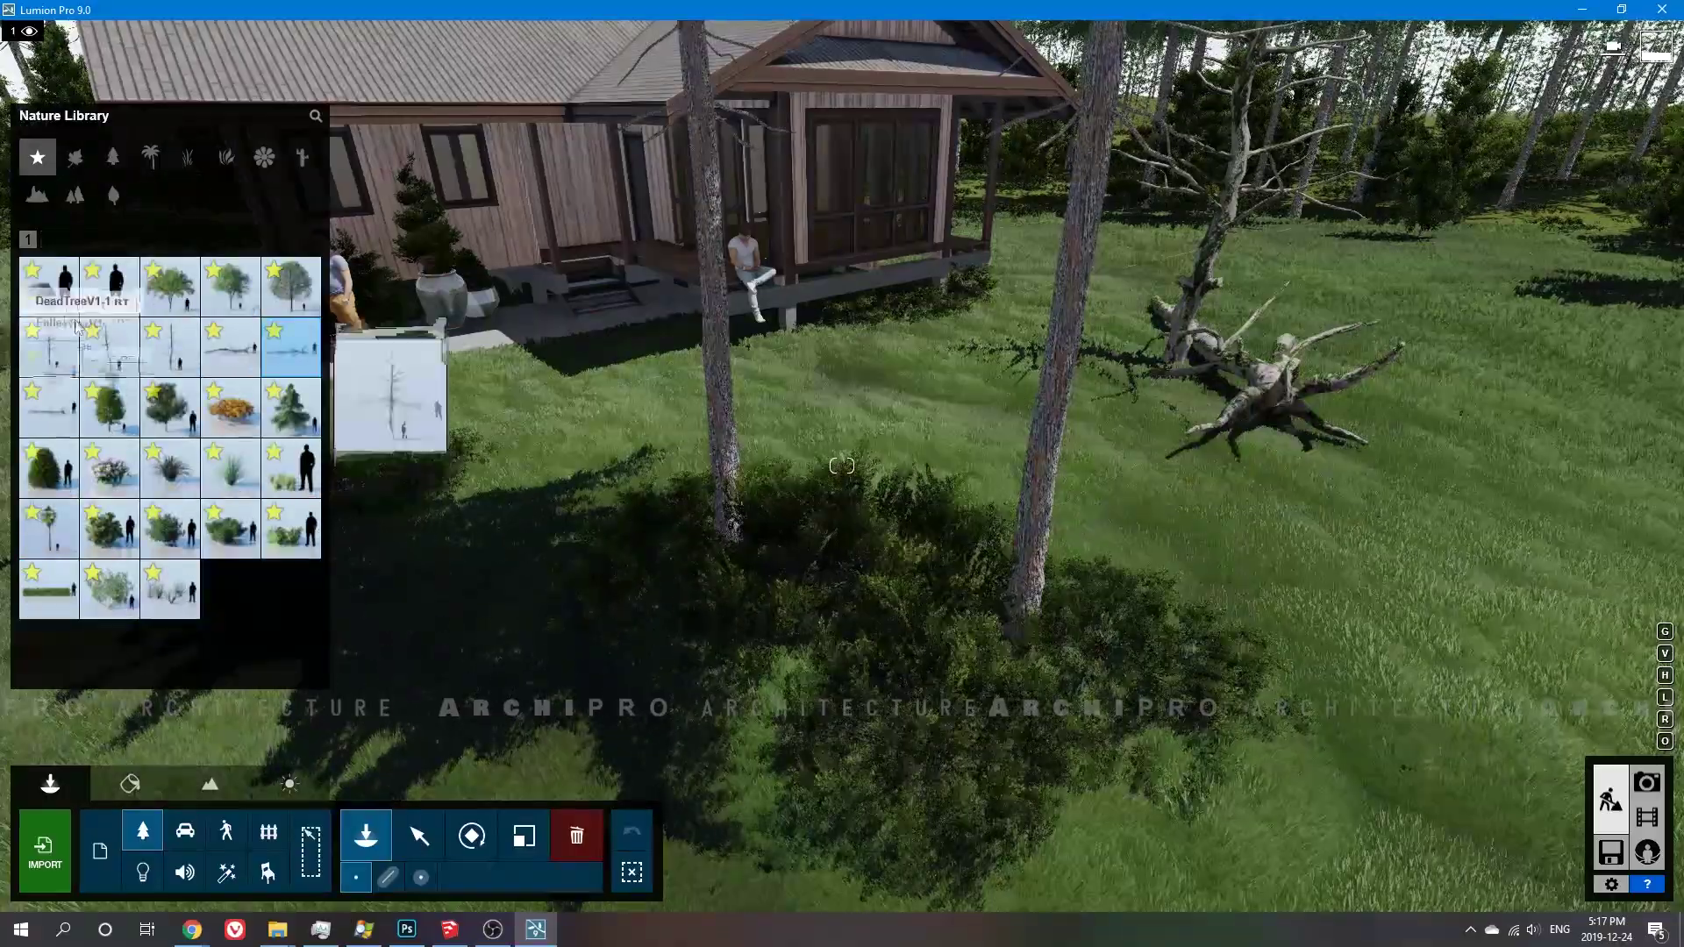
Surround the dead tree with yellow grass and a green leafy plant
click(187, 156)
click(169, 408)
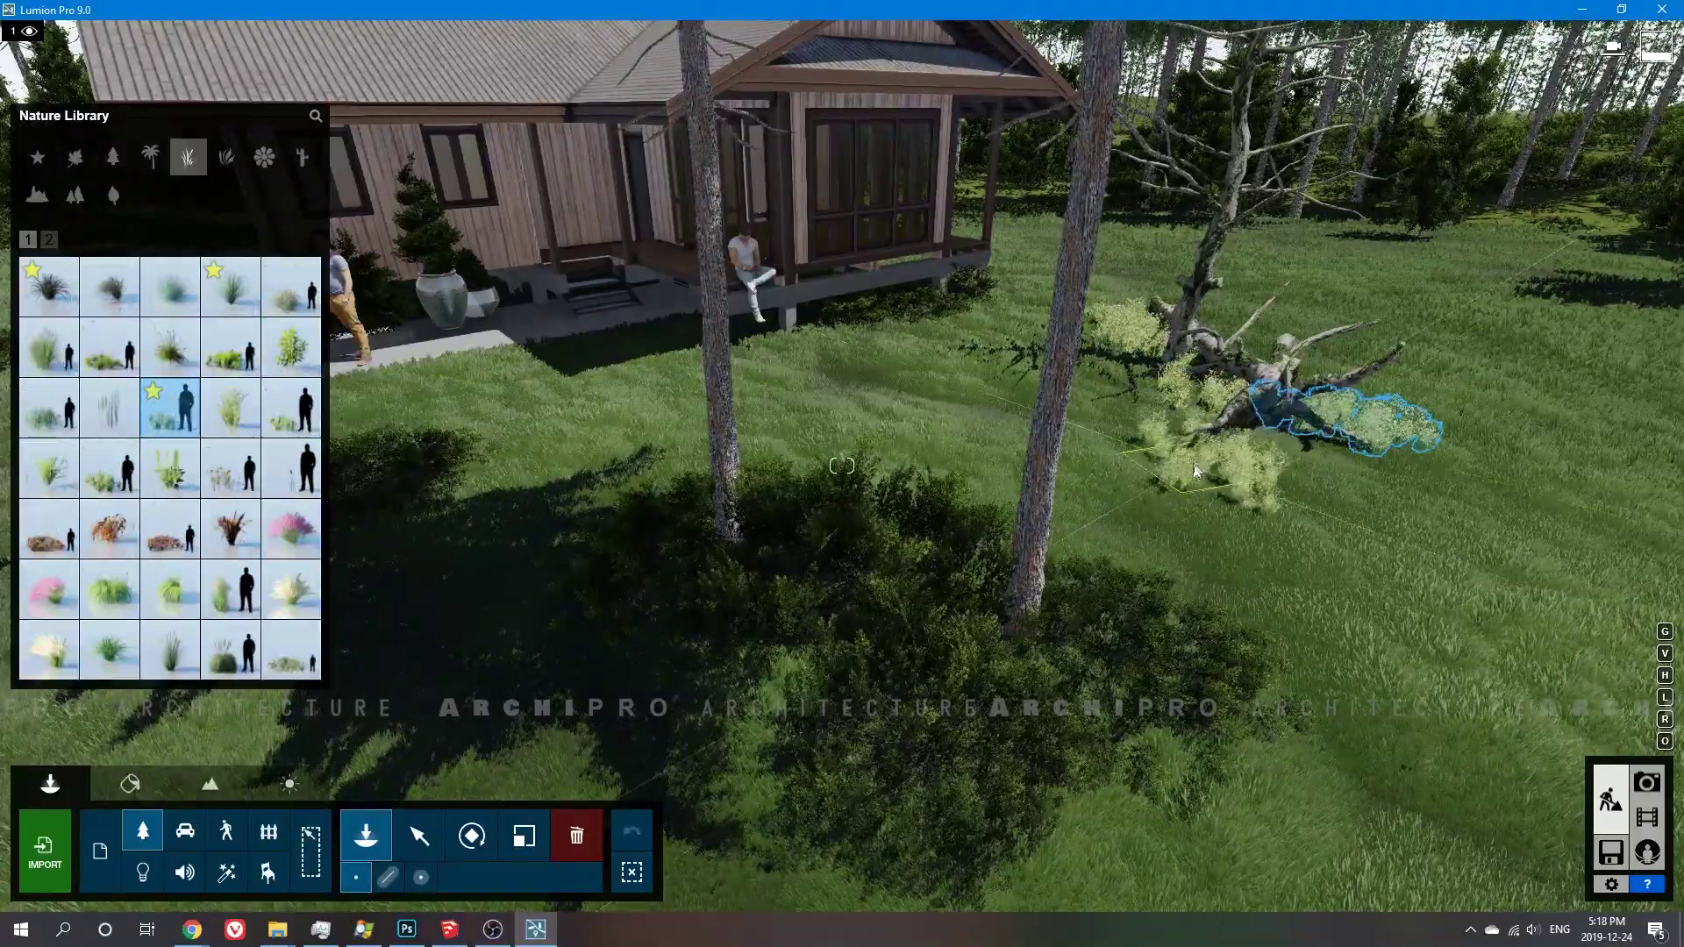
click(1196, 471)
click(169, 285)
scroll(811, 407, up, 5)
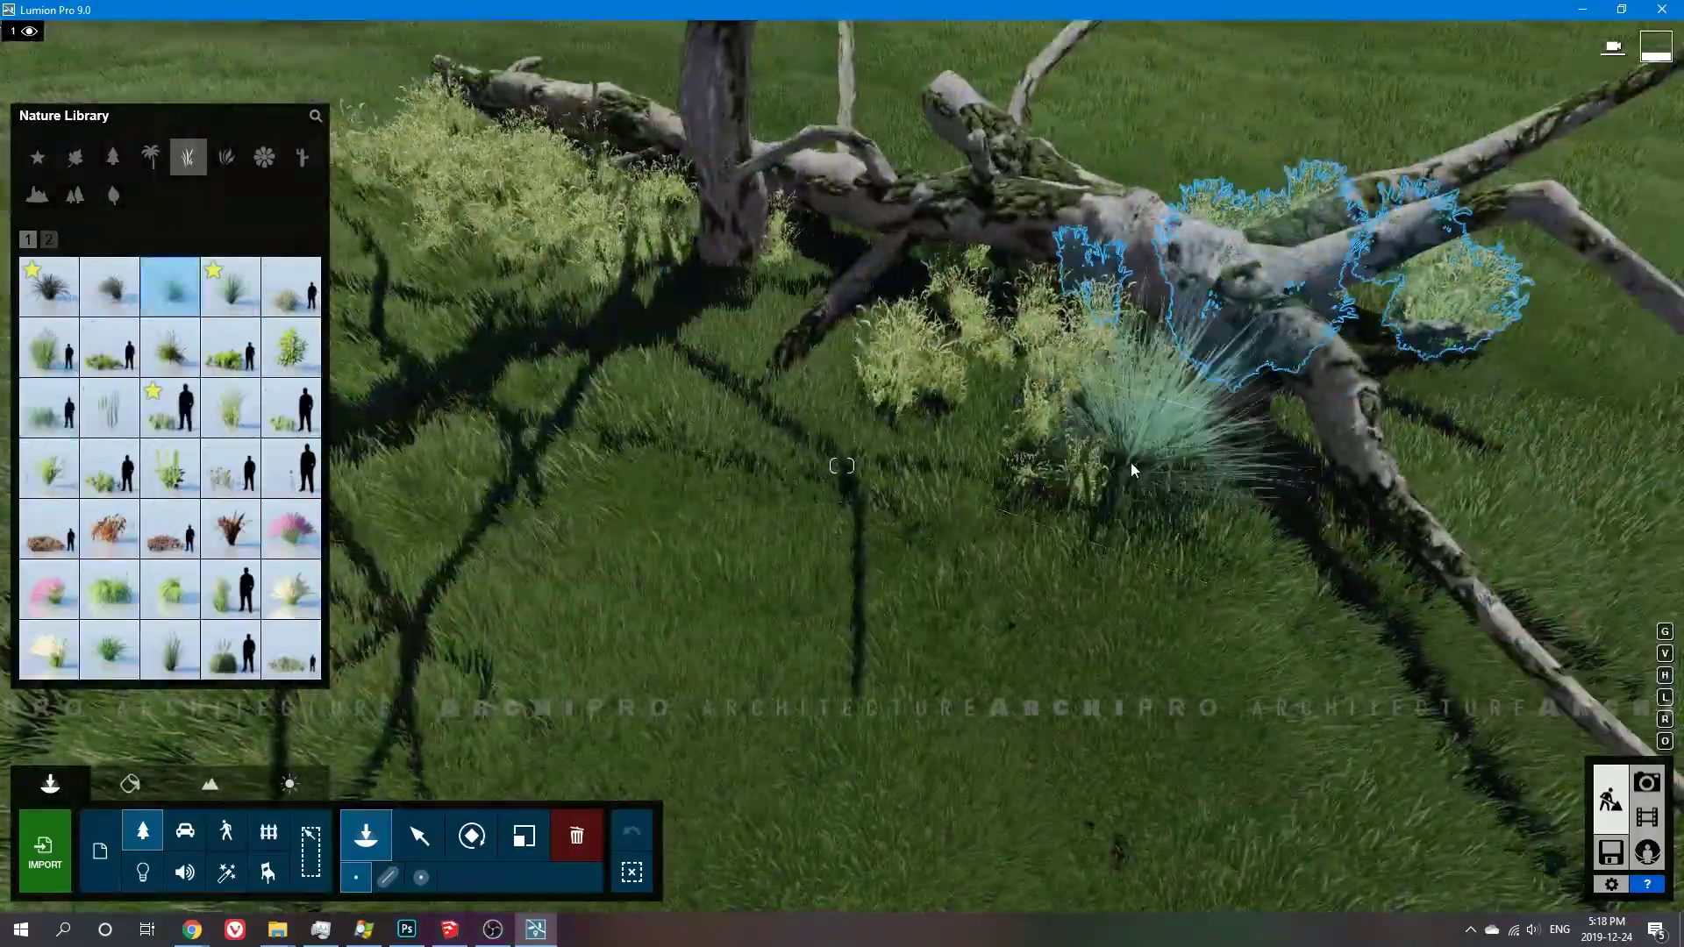
click(229, 347)
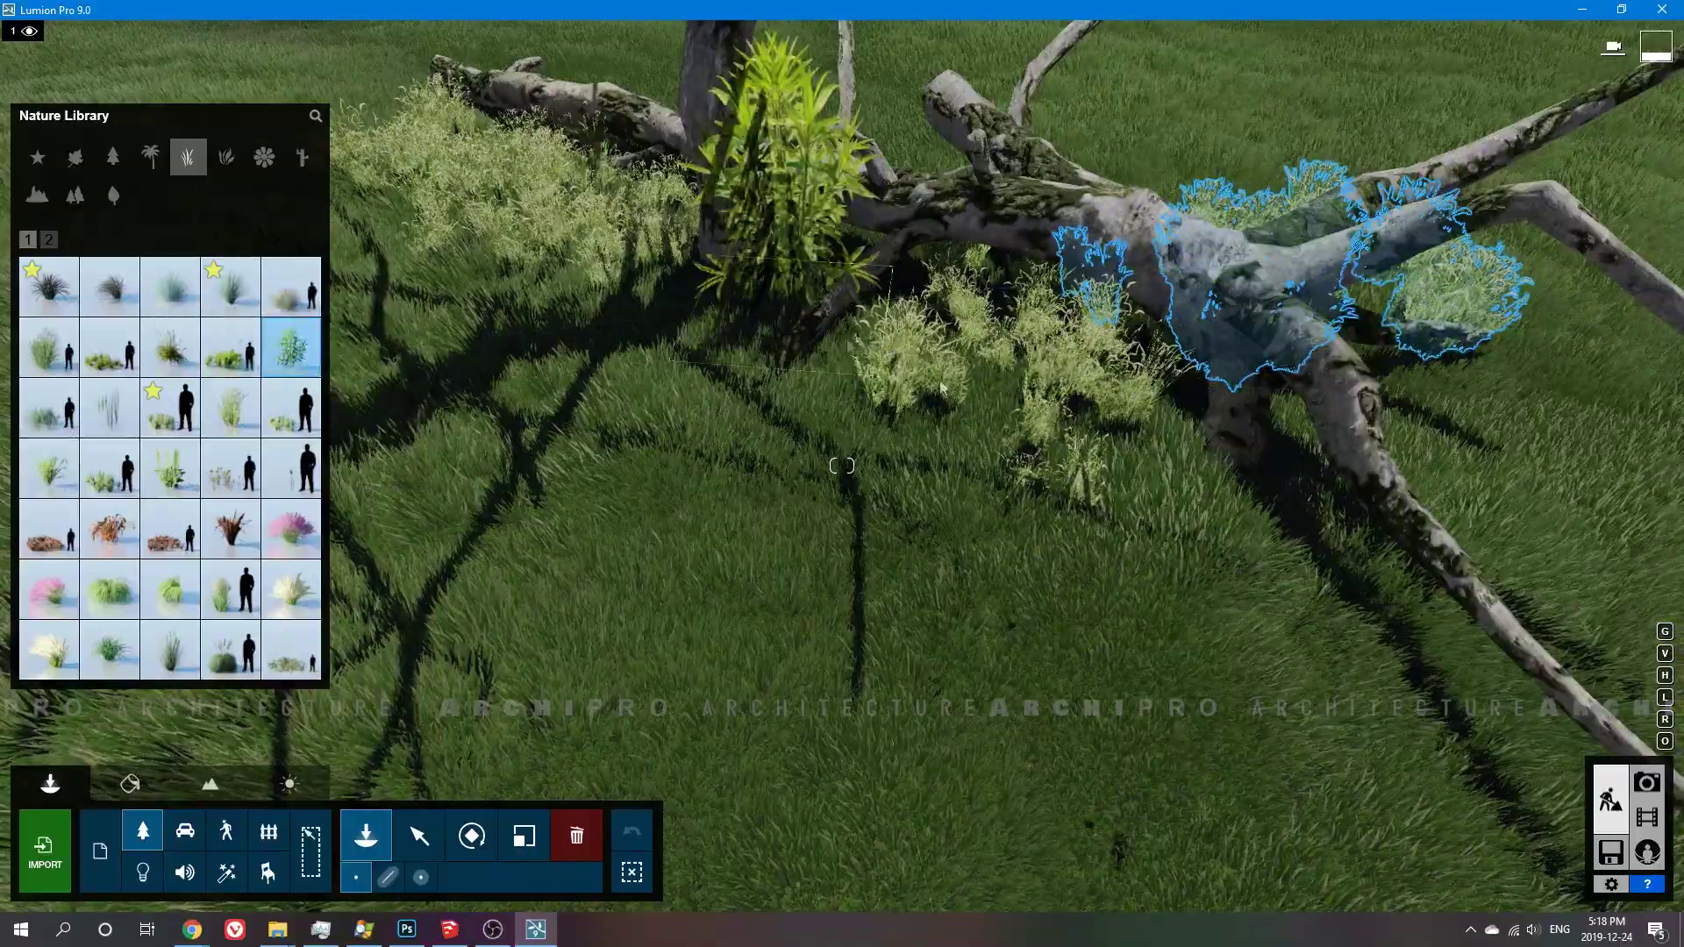
scroll(941, 387, down, 5)
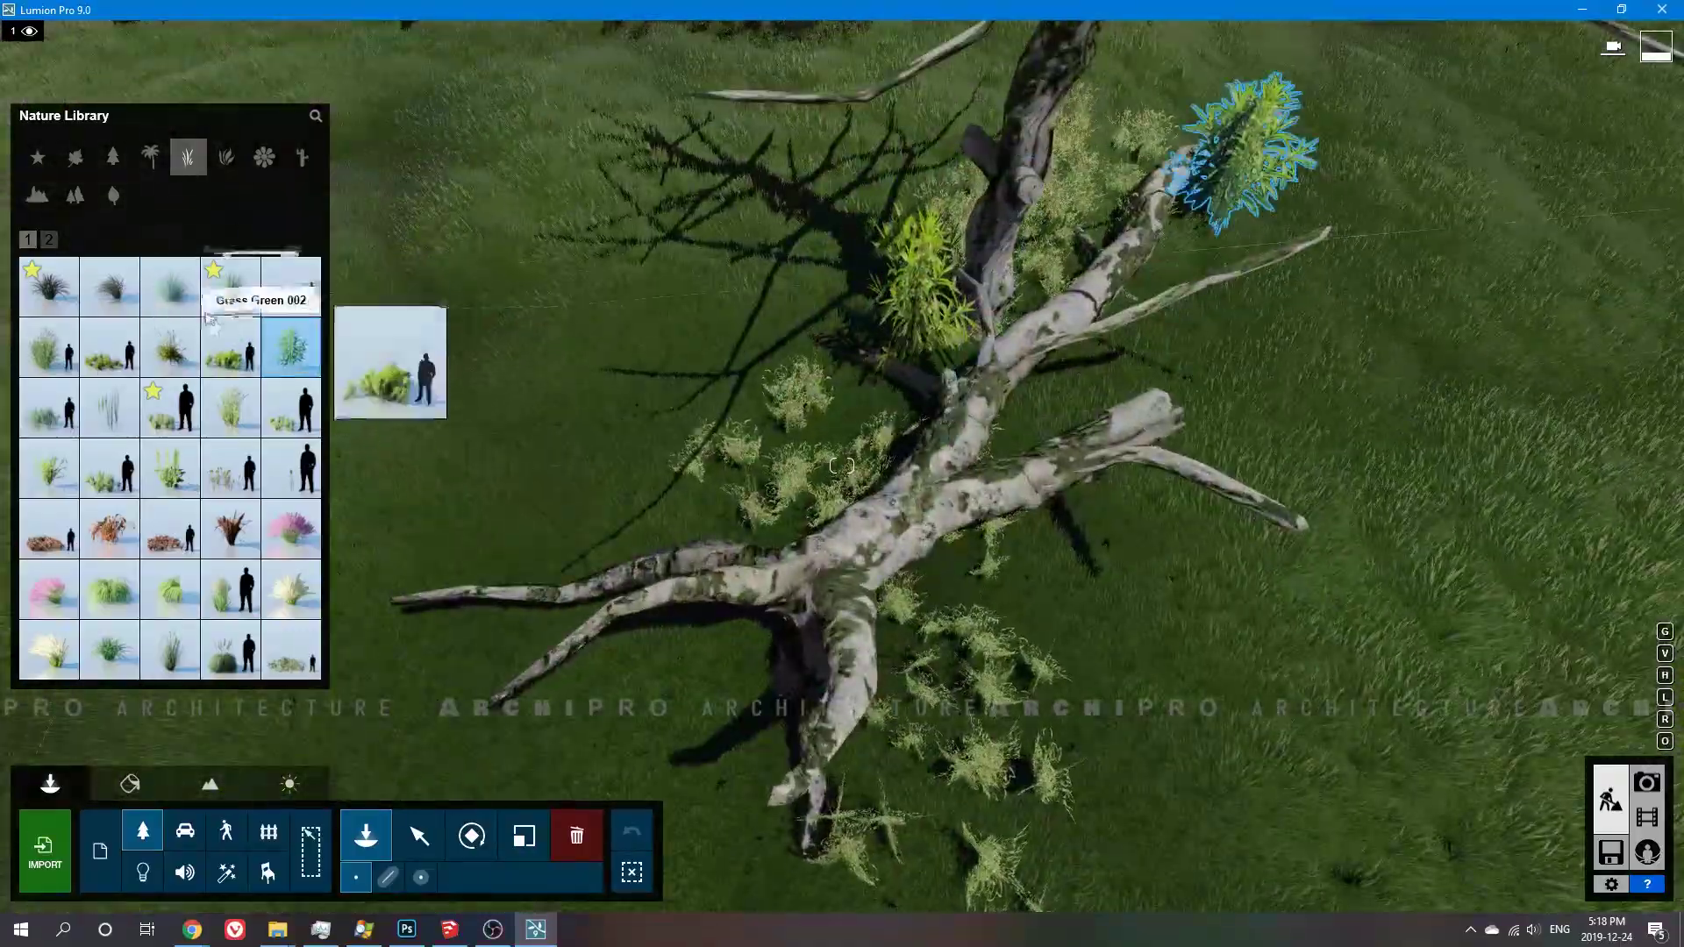
click(170, 285)
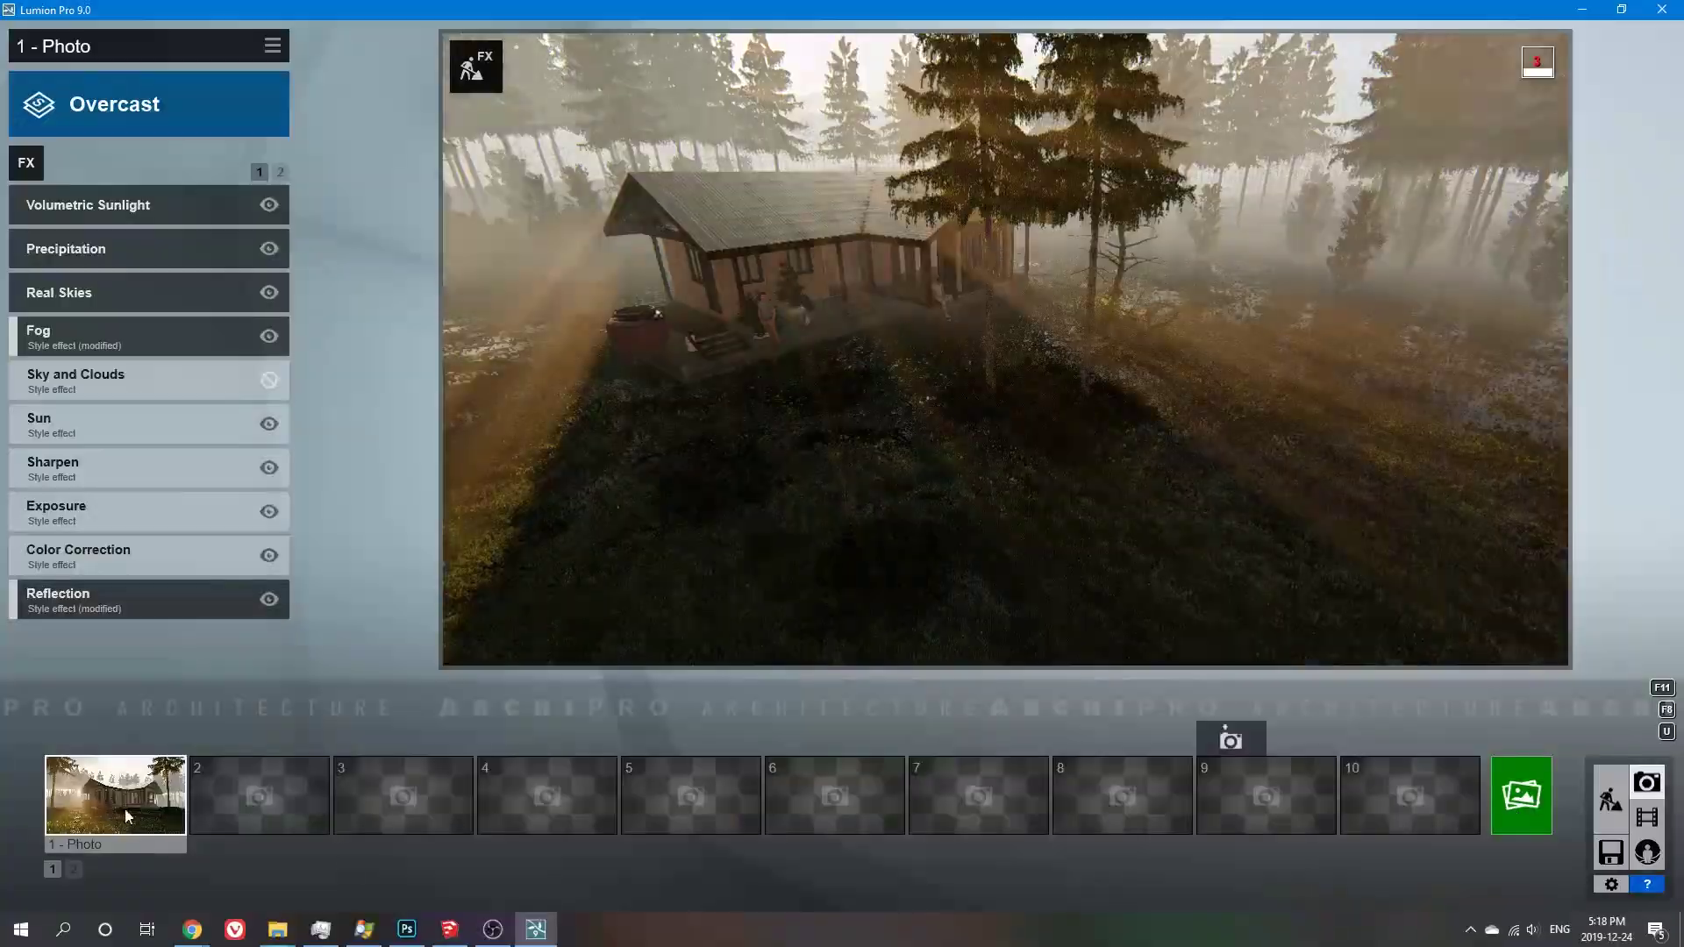
Recall photo 1's view, reframe closer to the cabin, and store it with Shift+1
click(127, 815)
click(269, 599)
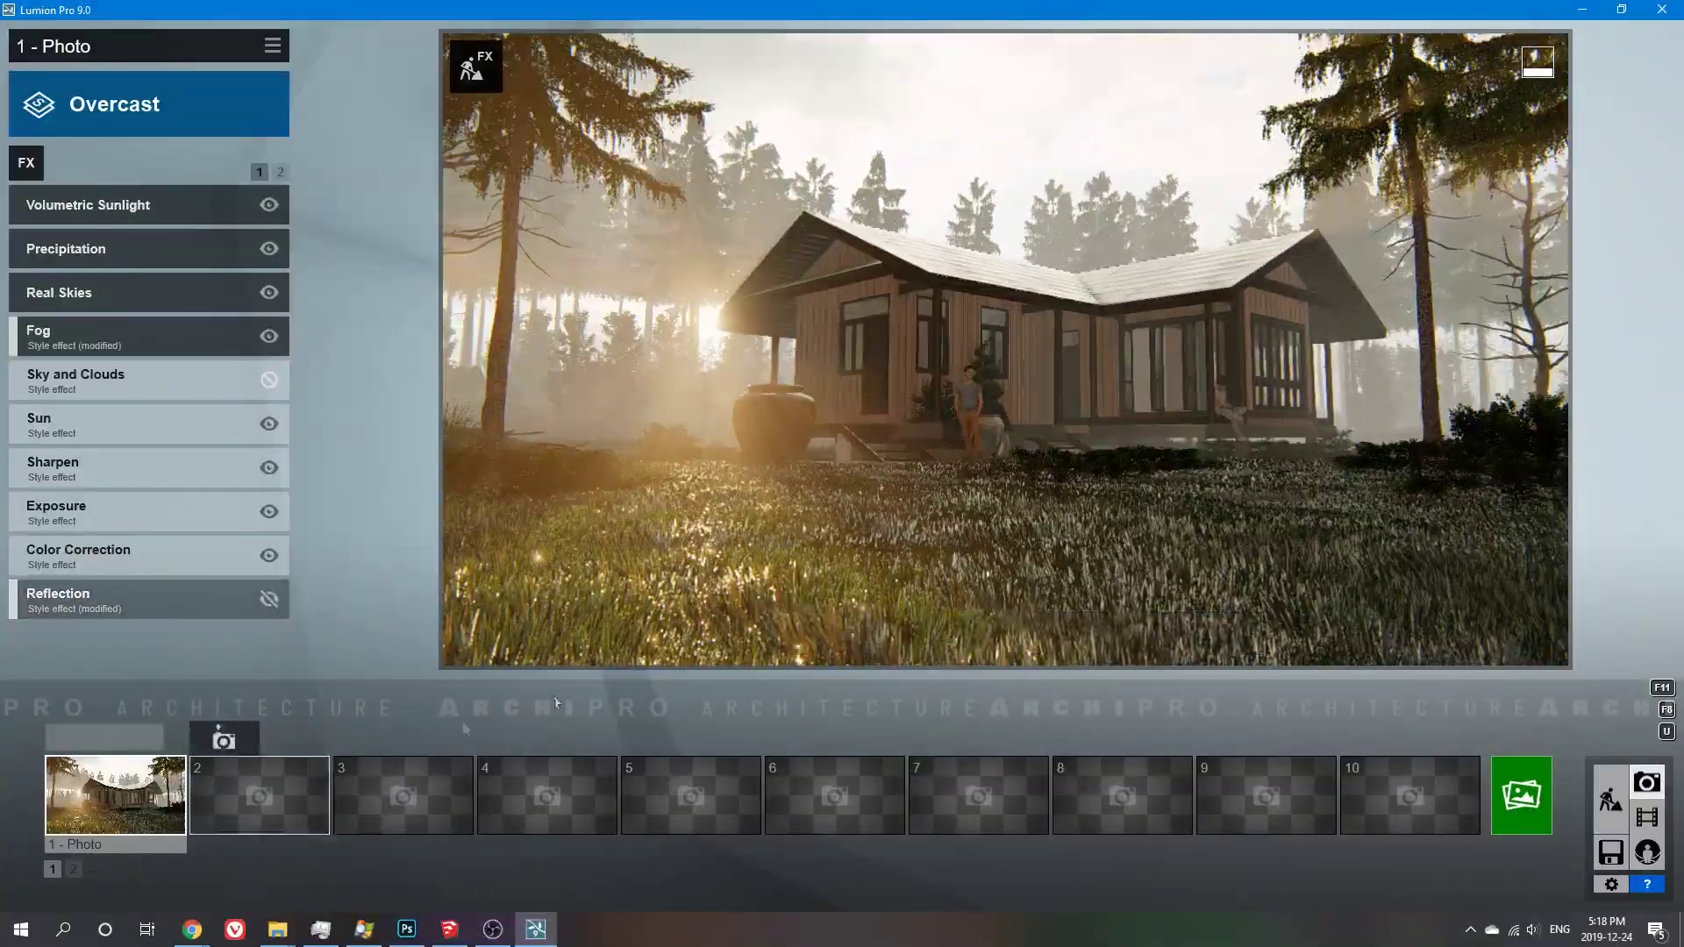
right_drag(1005, 348, 1005, 348)
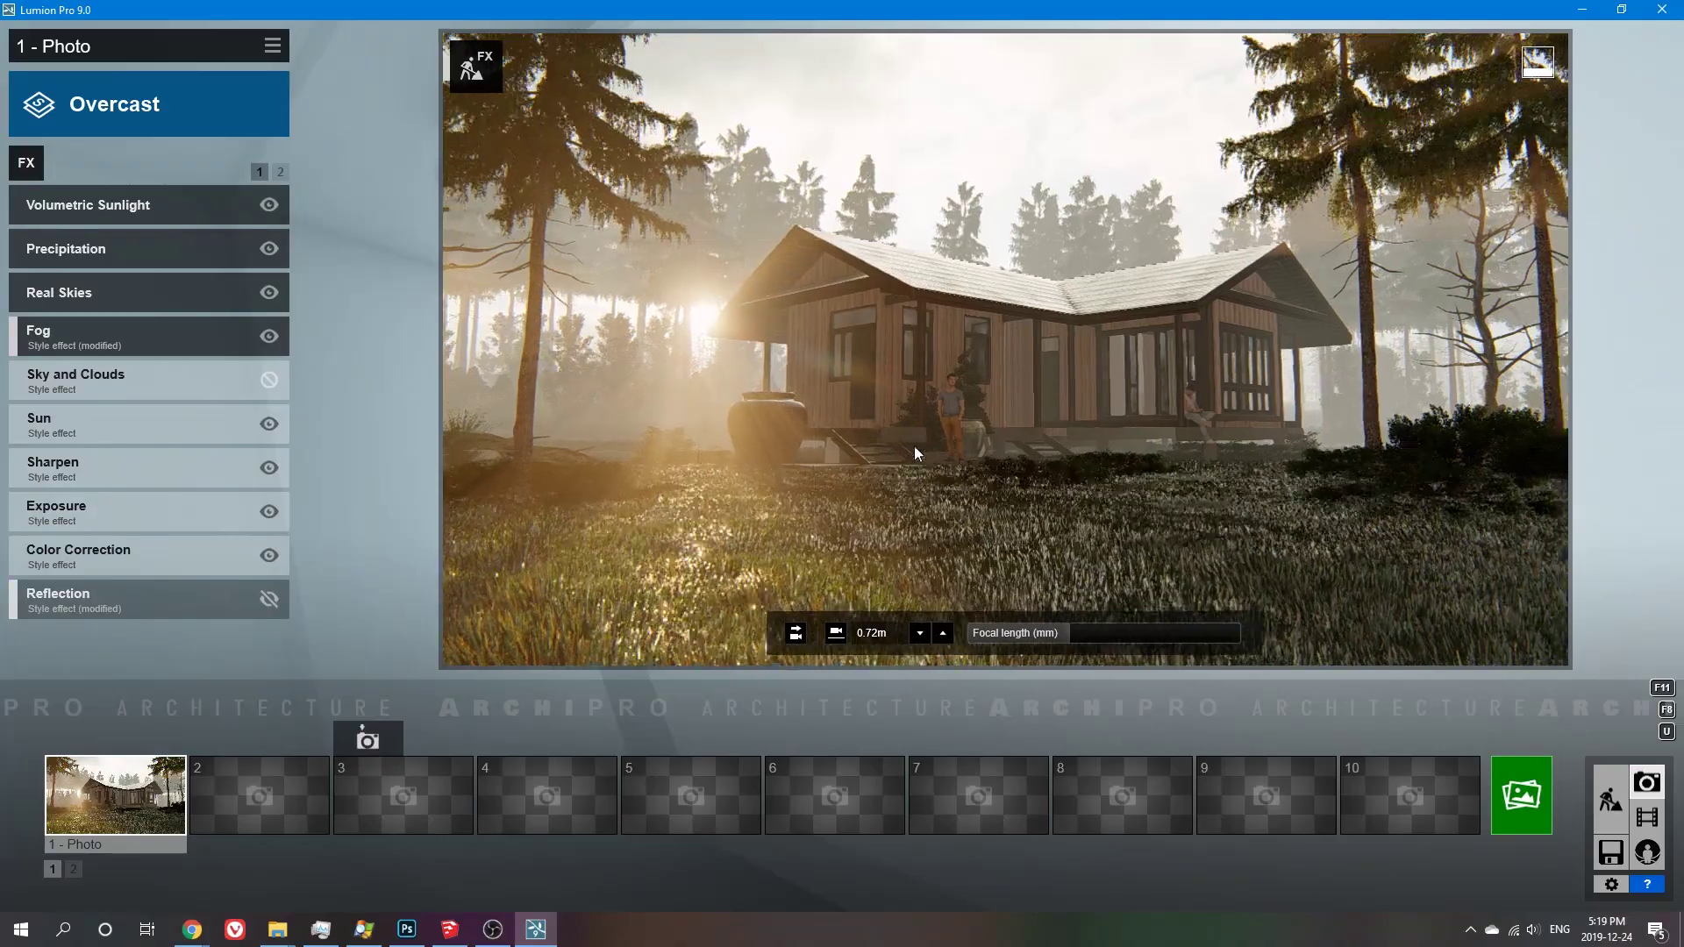
right_drag(913, 445, 914, 445)
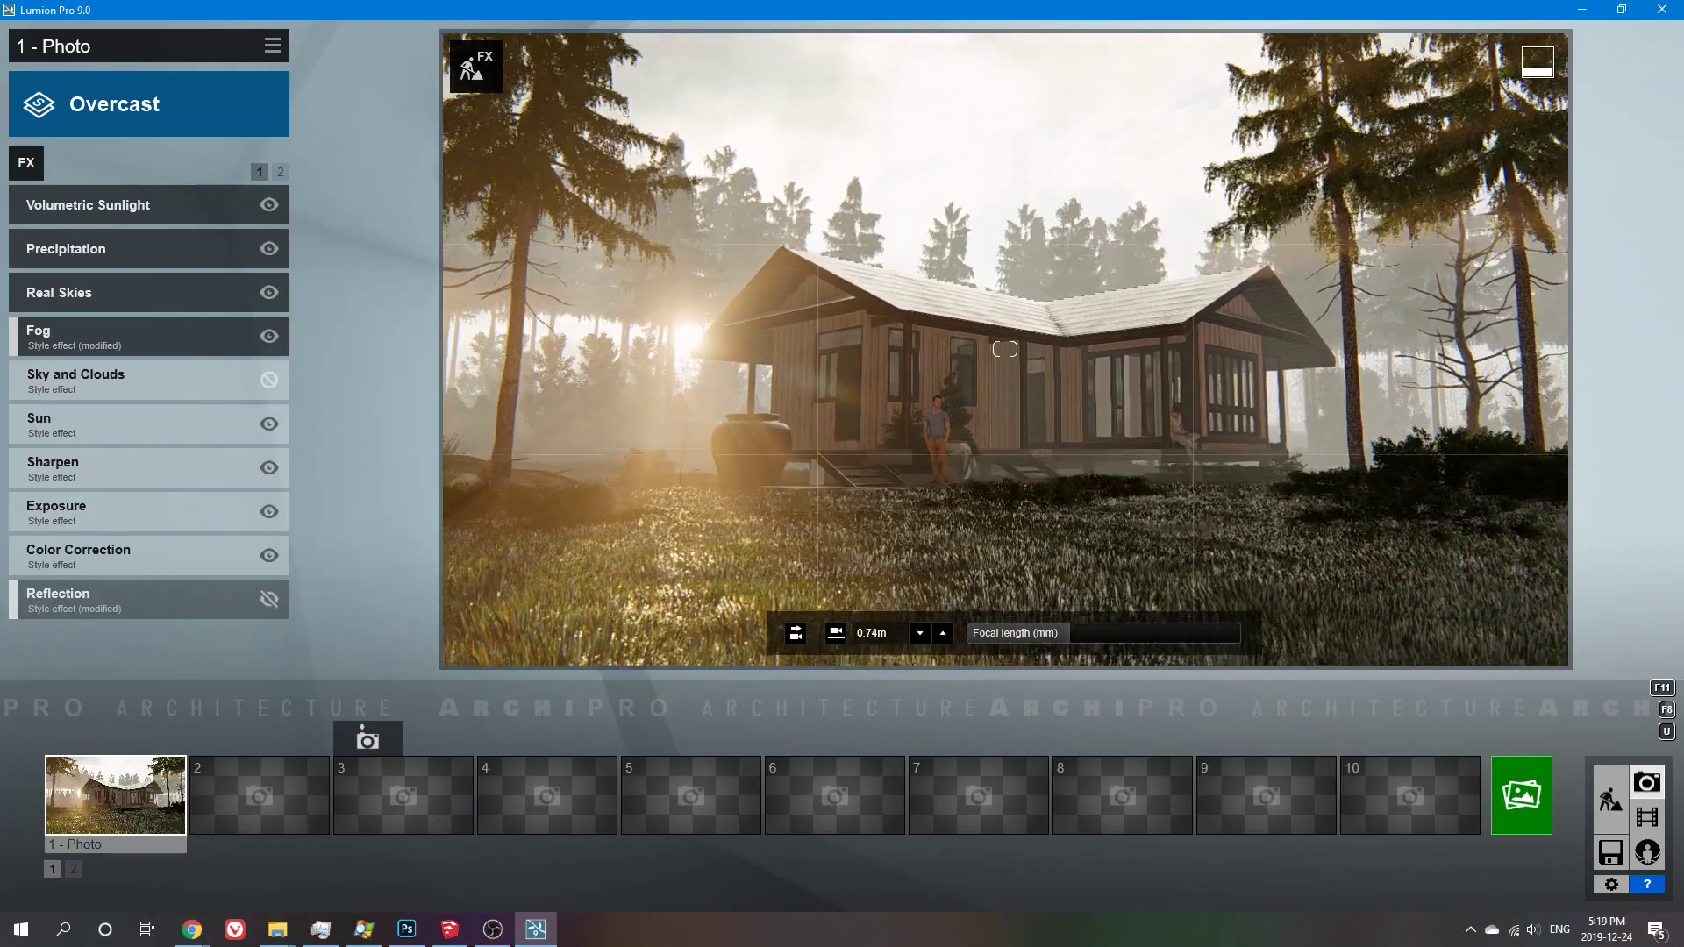
key(shift+1)
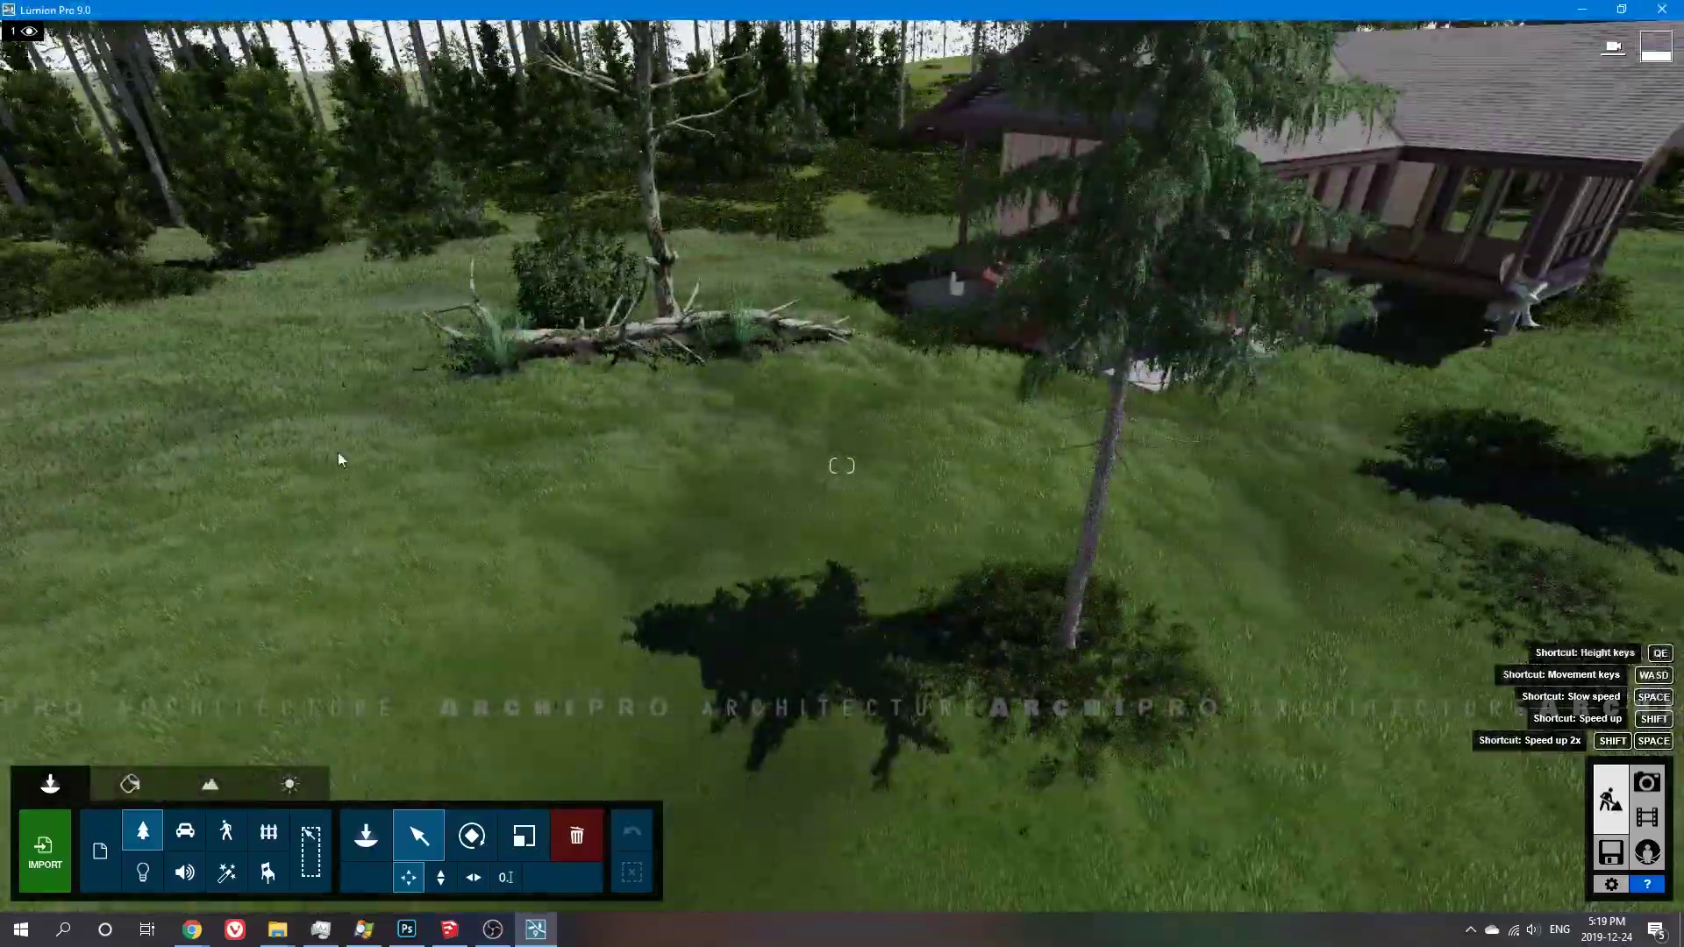
Copy the FallenTree log into the foreground, rotate it, and restore photo 1's camera
click(751, 481)
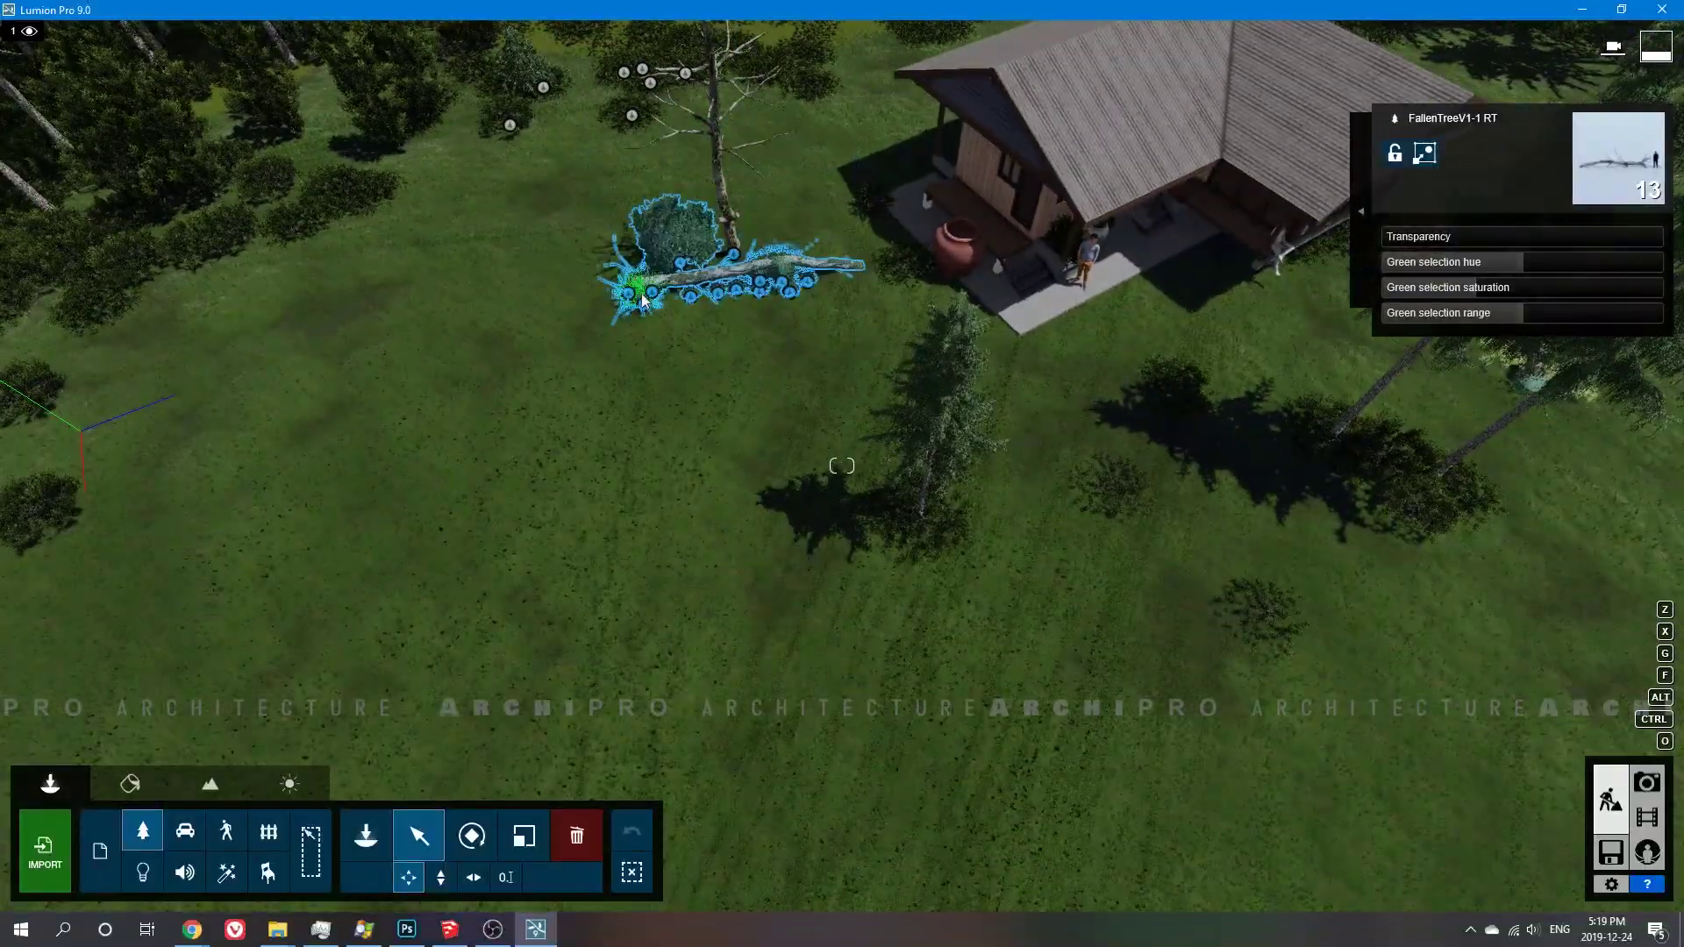
alt+drag(652, 292, 875, 726)
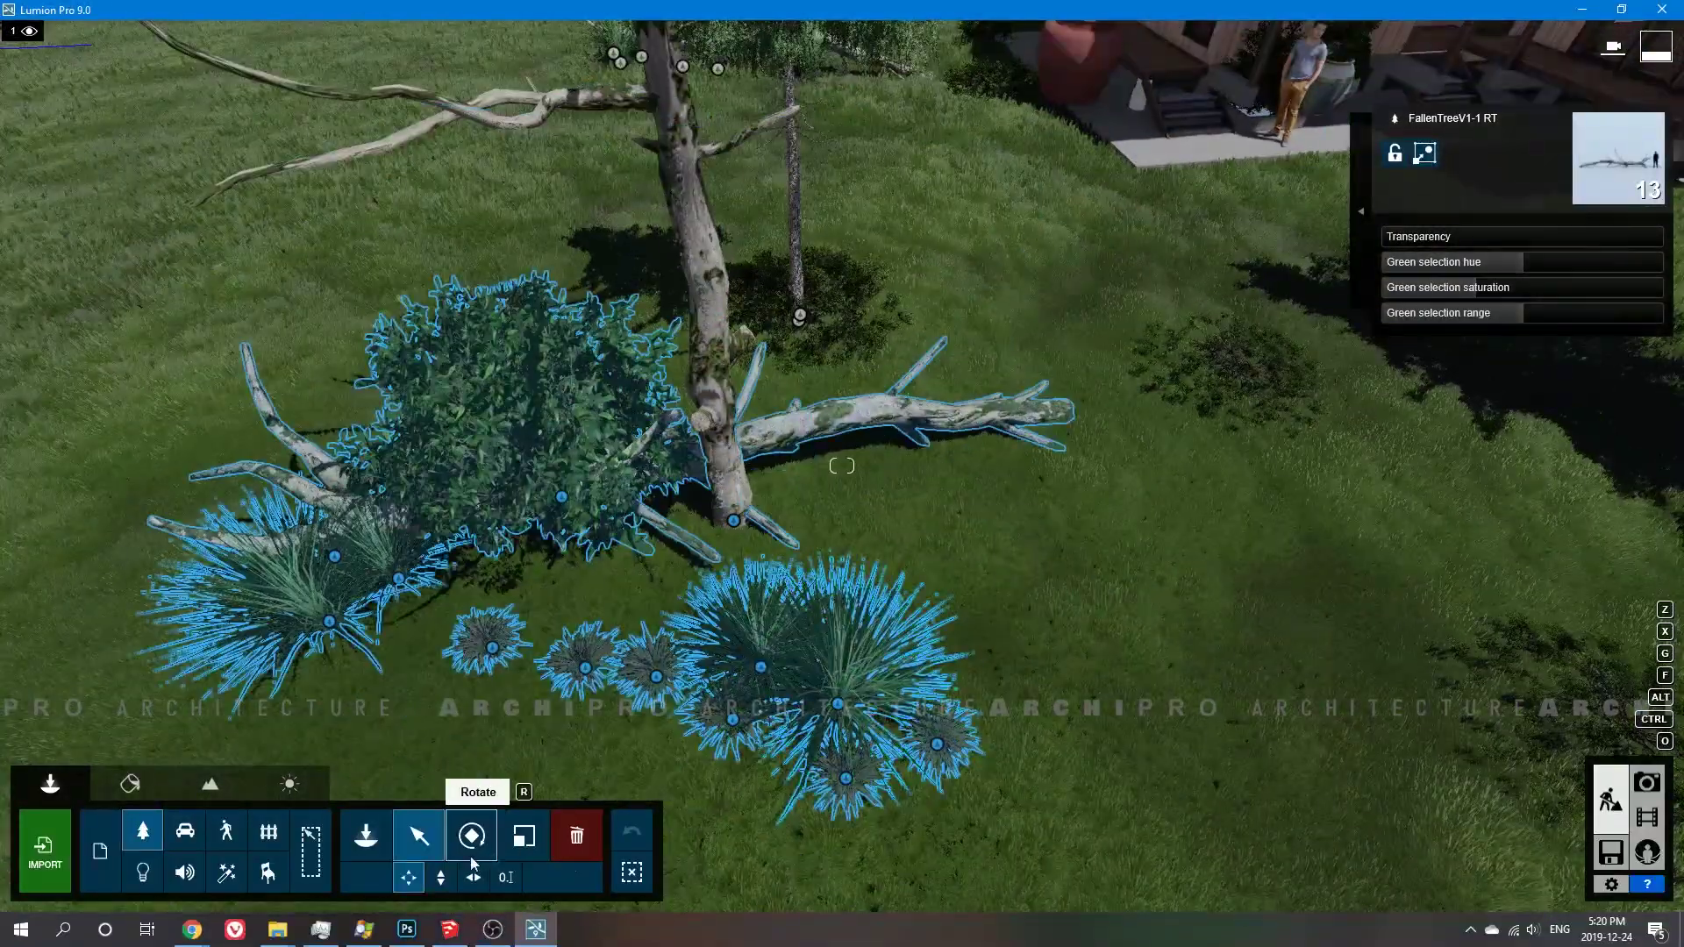
click(471, 835)
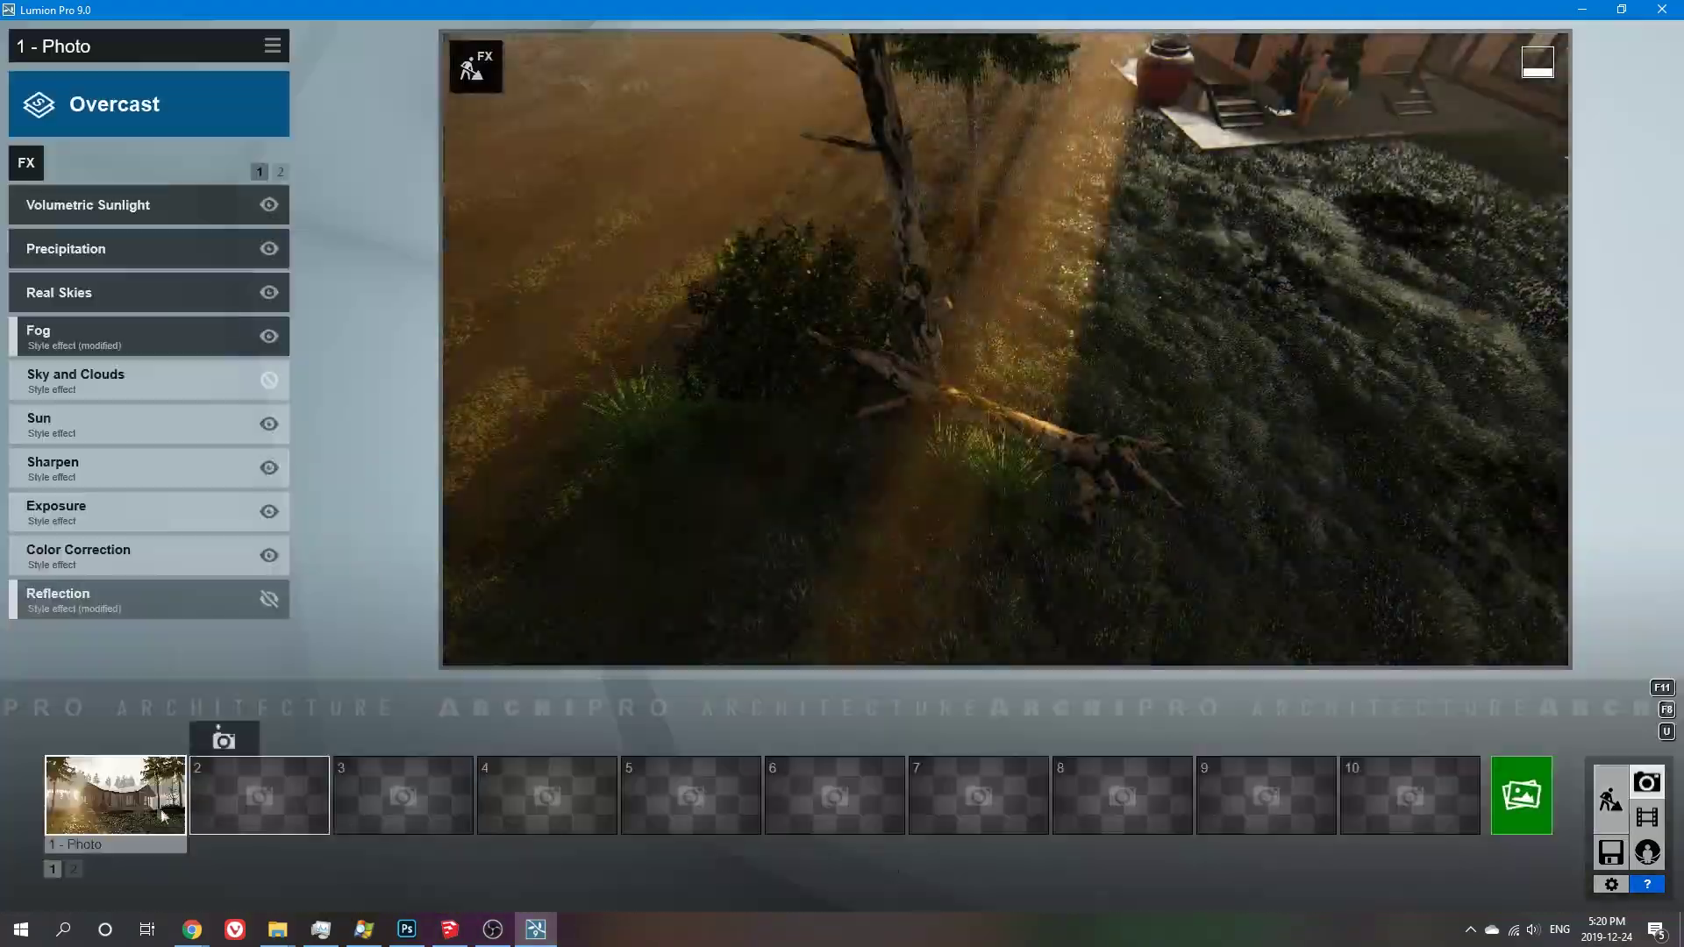
click(163, 815)
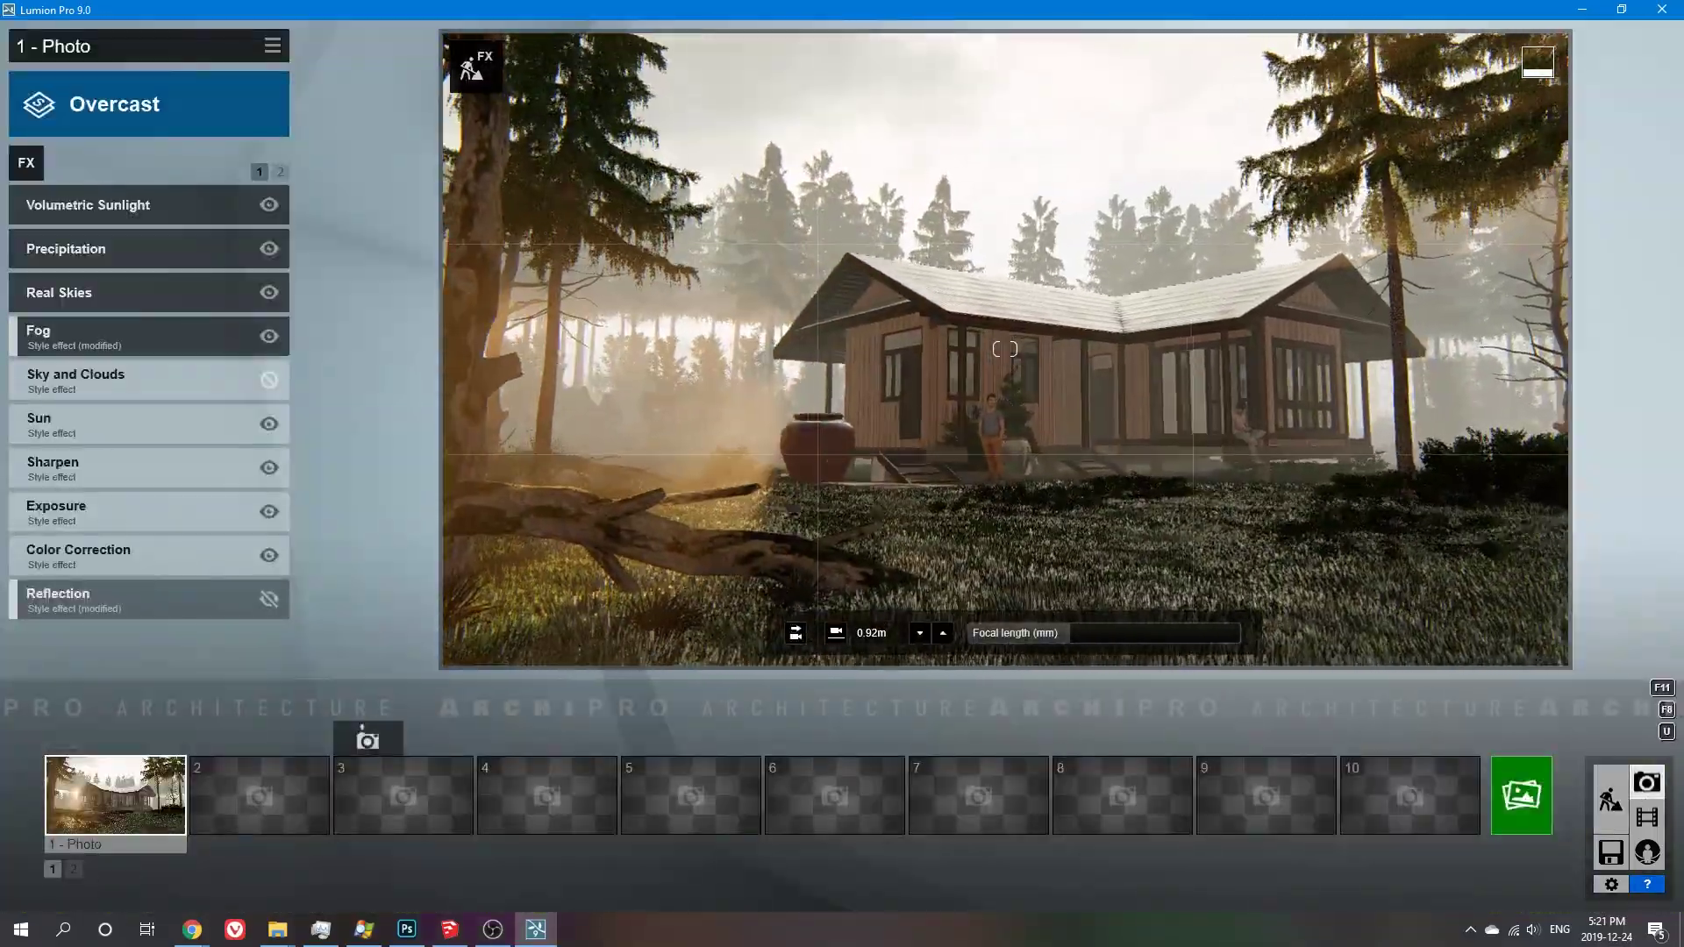
Lower the camera toward the house to about 0.61m
key(w)
key(e)
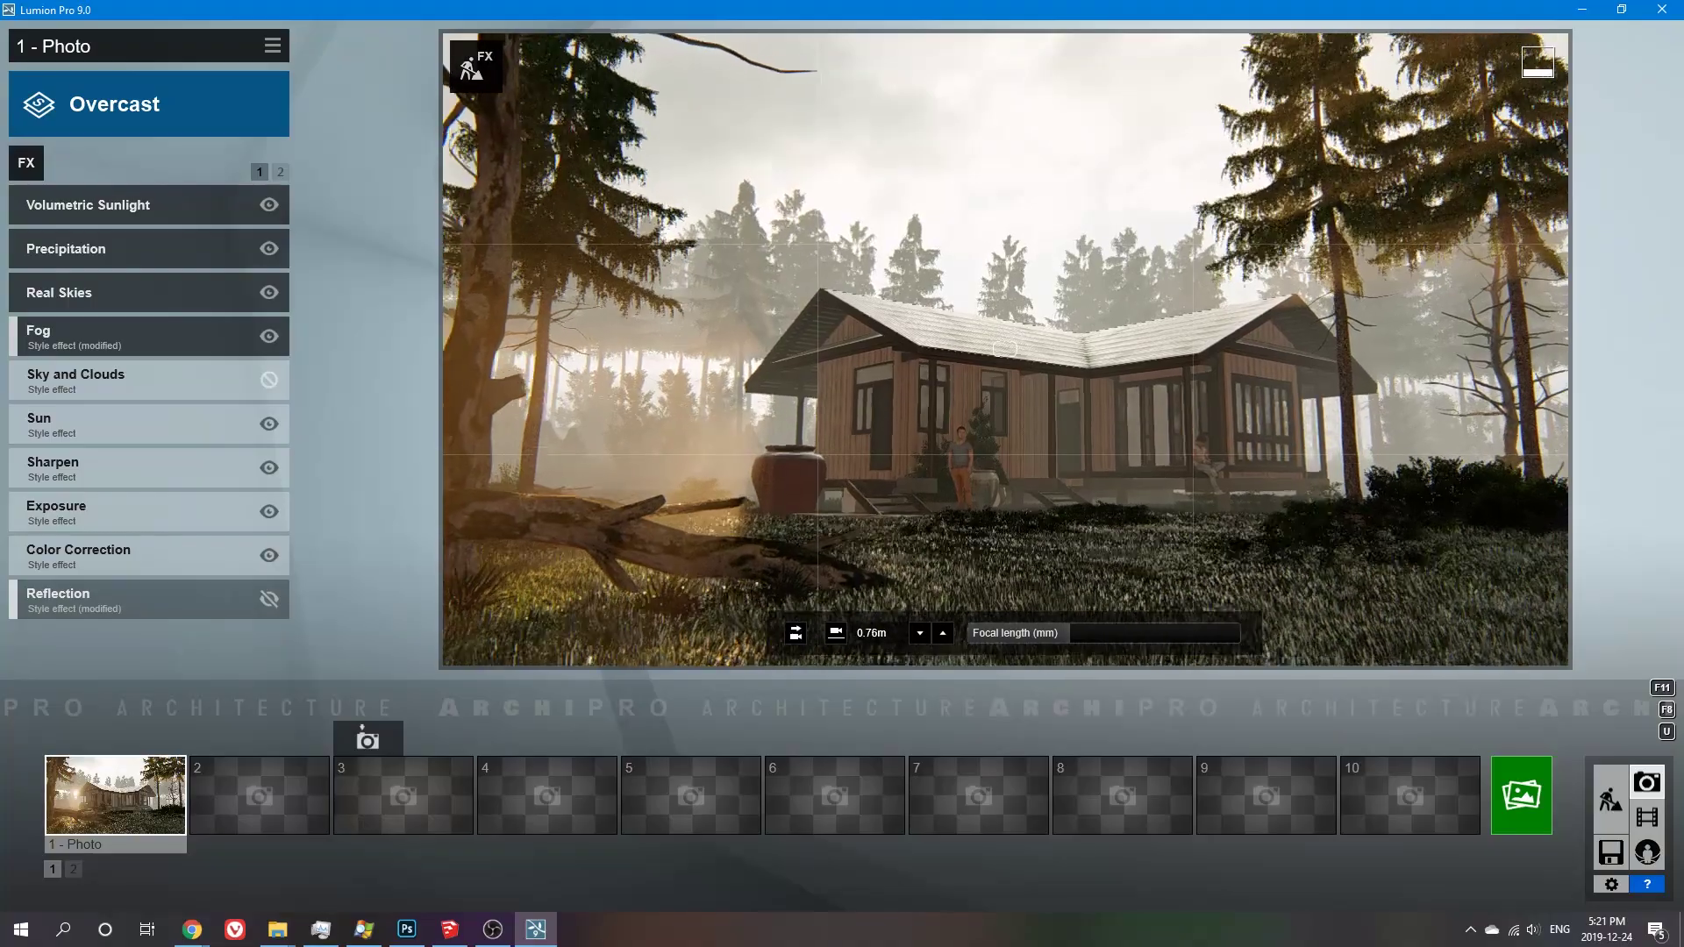
key(e)
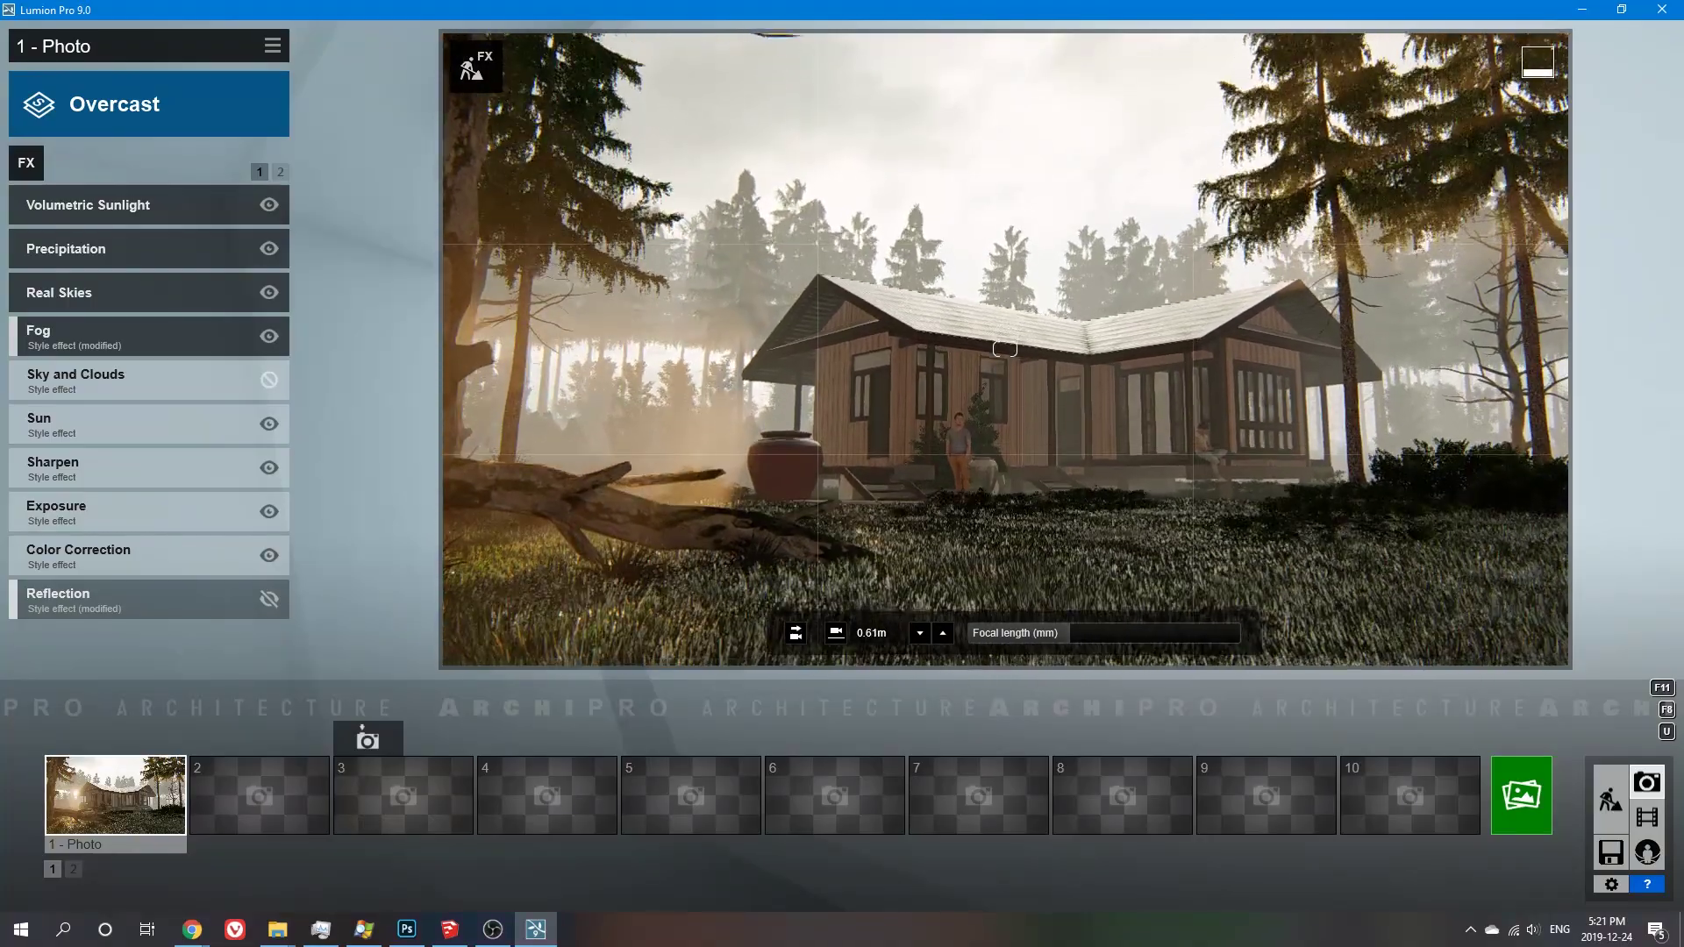
Add Depth of Field with focus distance 115.5m, adjusted sharp area and Amount 91.9
click(279, 172)
click(81, 205)
drag(35, 237, 75, 237)
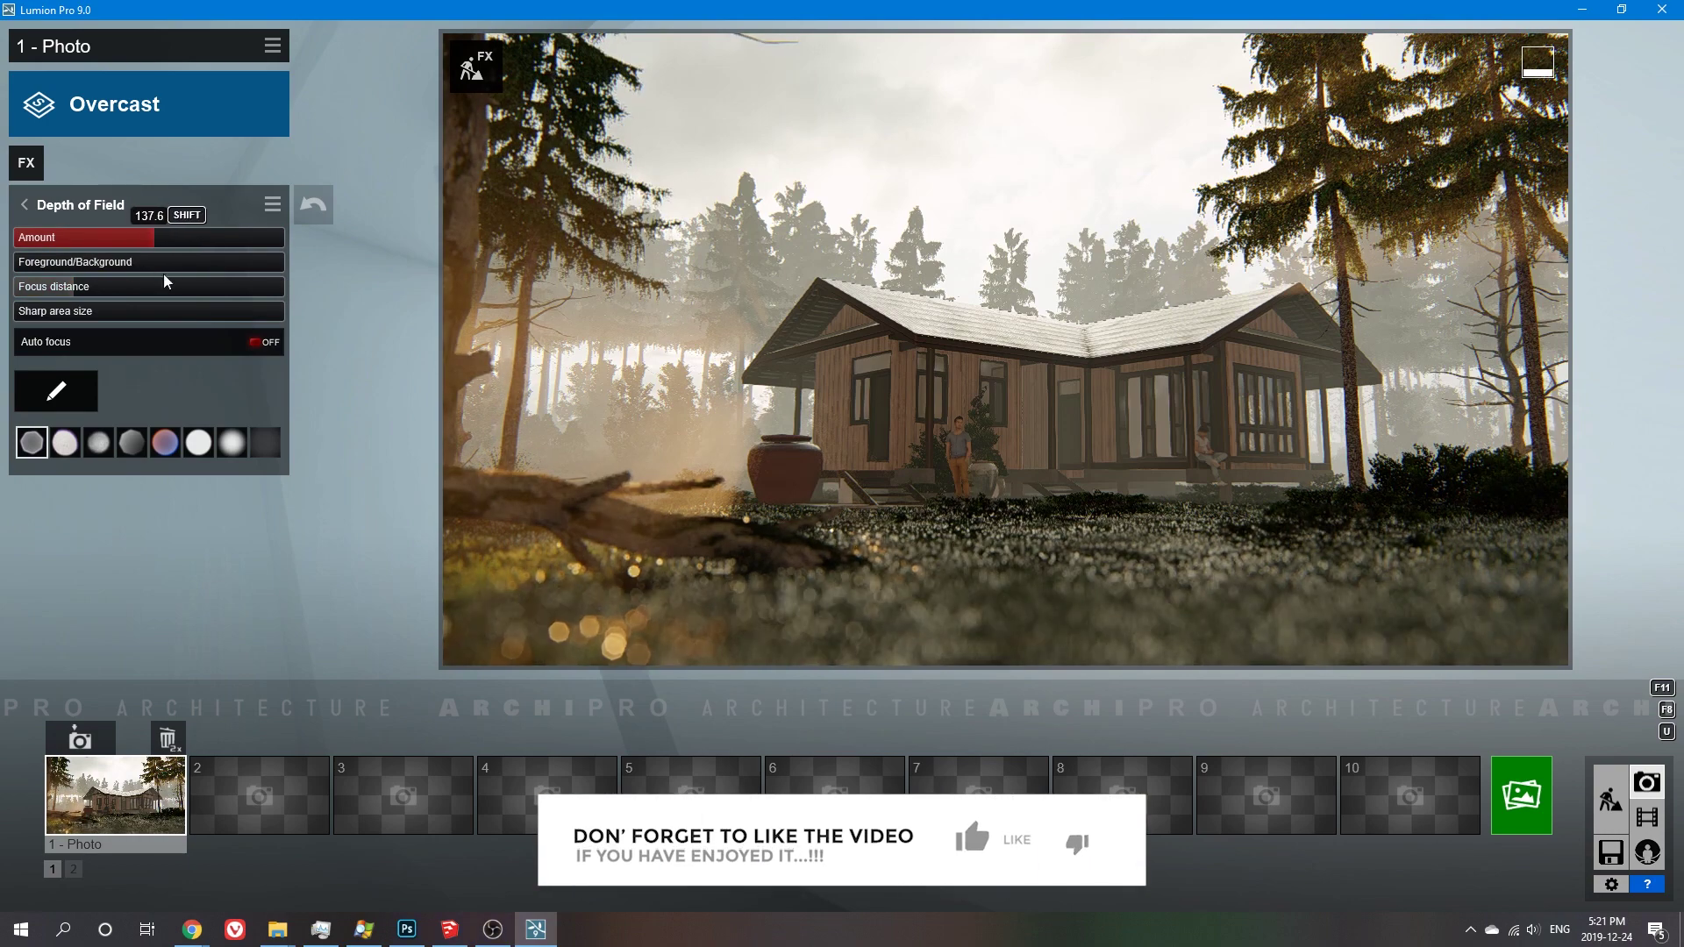
click(149, 286)
drag(167, 262, 195, 267)
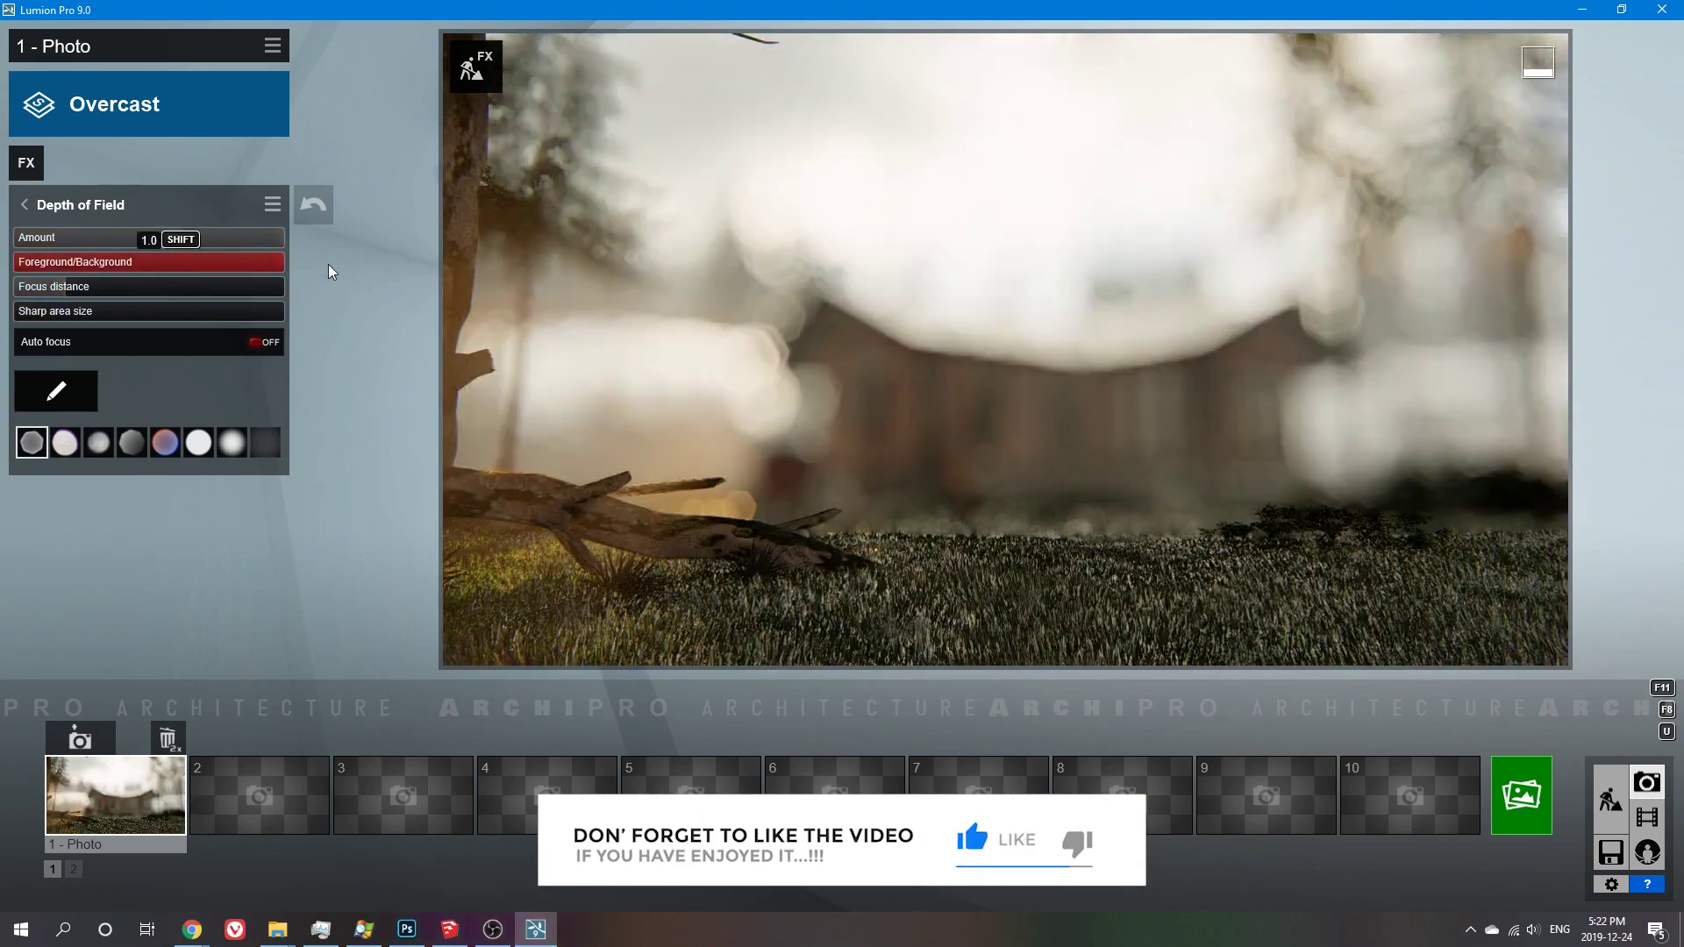
mouse_move(92, 279)
mouse_down()
mouse_move(151, 269)
mouse_move(102, 287)
mouse_move(159, 315)
mouse_up()
drag(160, 238, 141, 262)
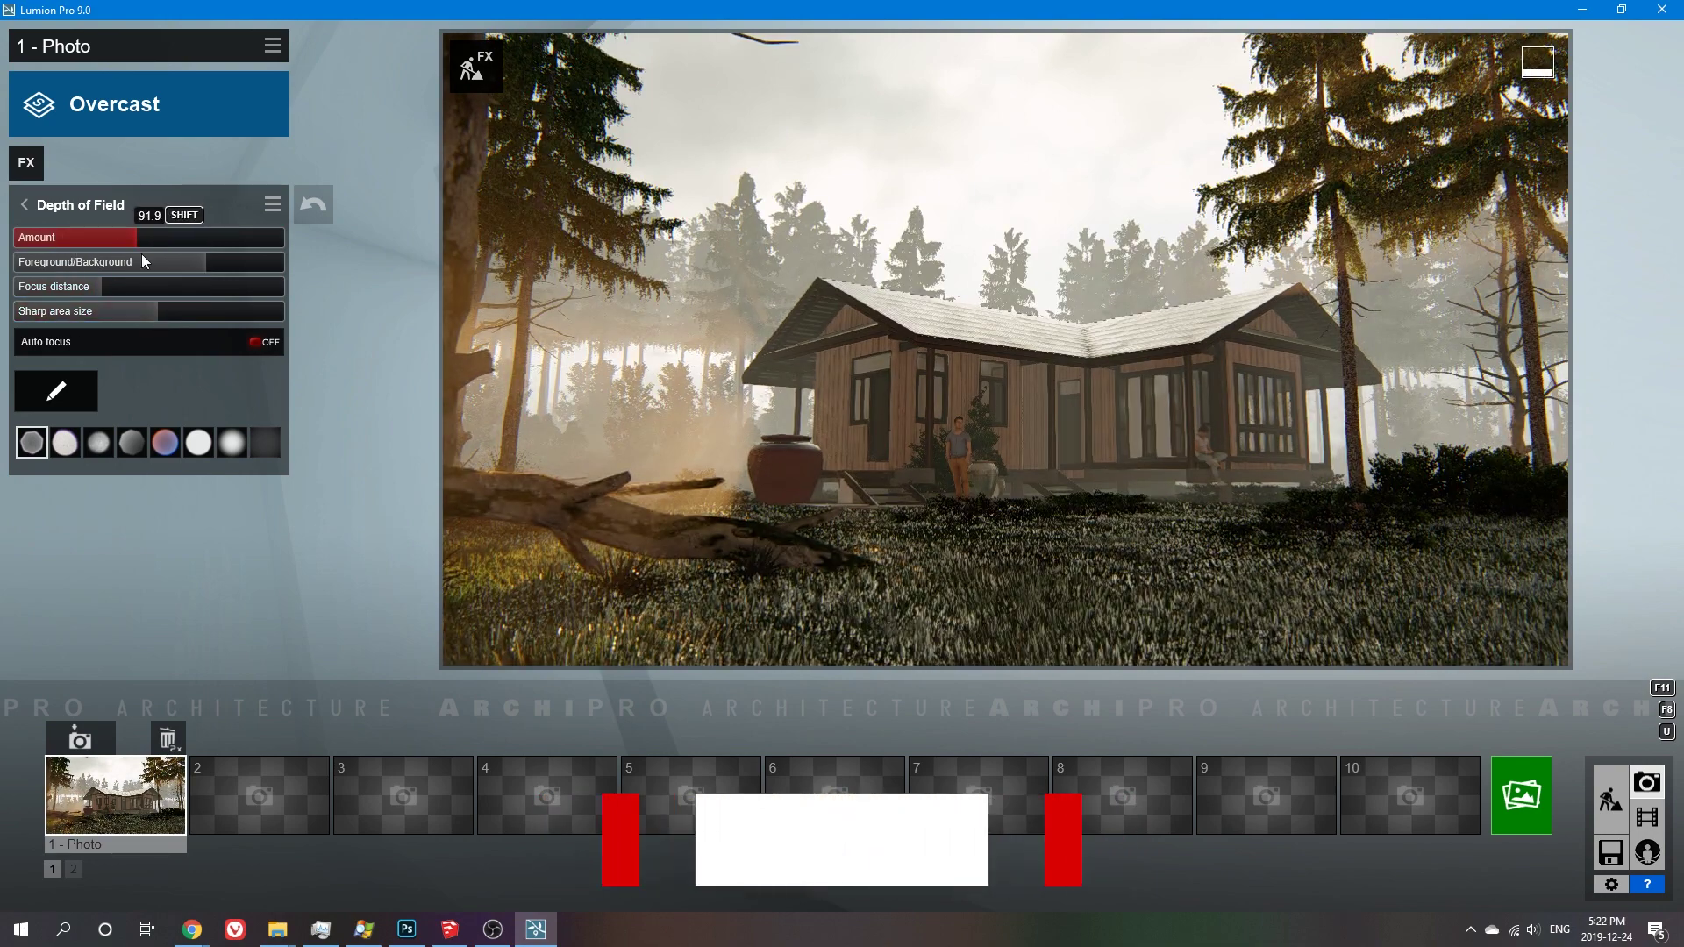
Render '1 - Photo' as a 1920x1080 JPG with the lower depth-of-field view
click(261, 204)
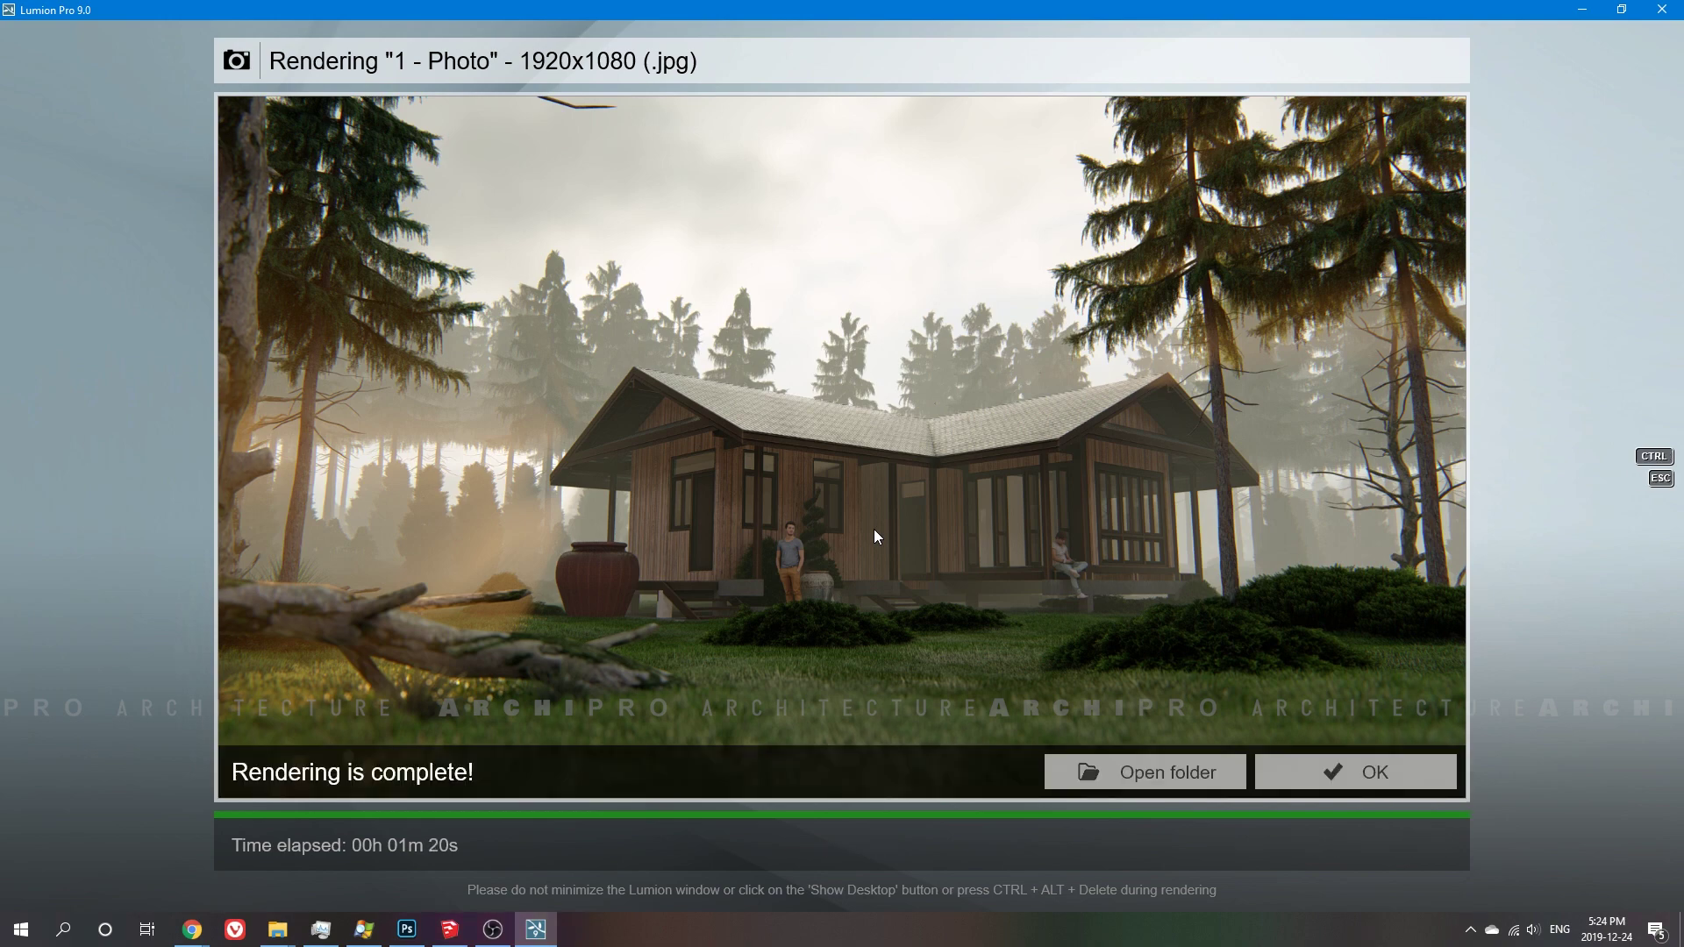
click(1396, 772)
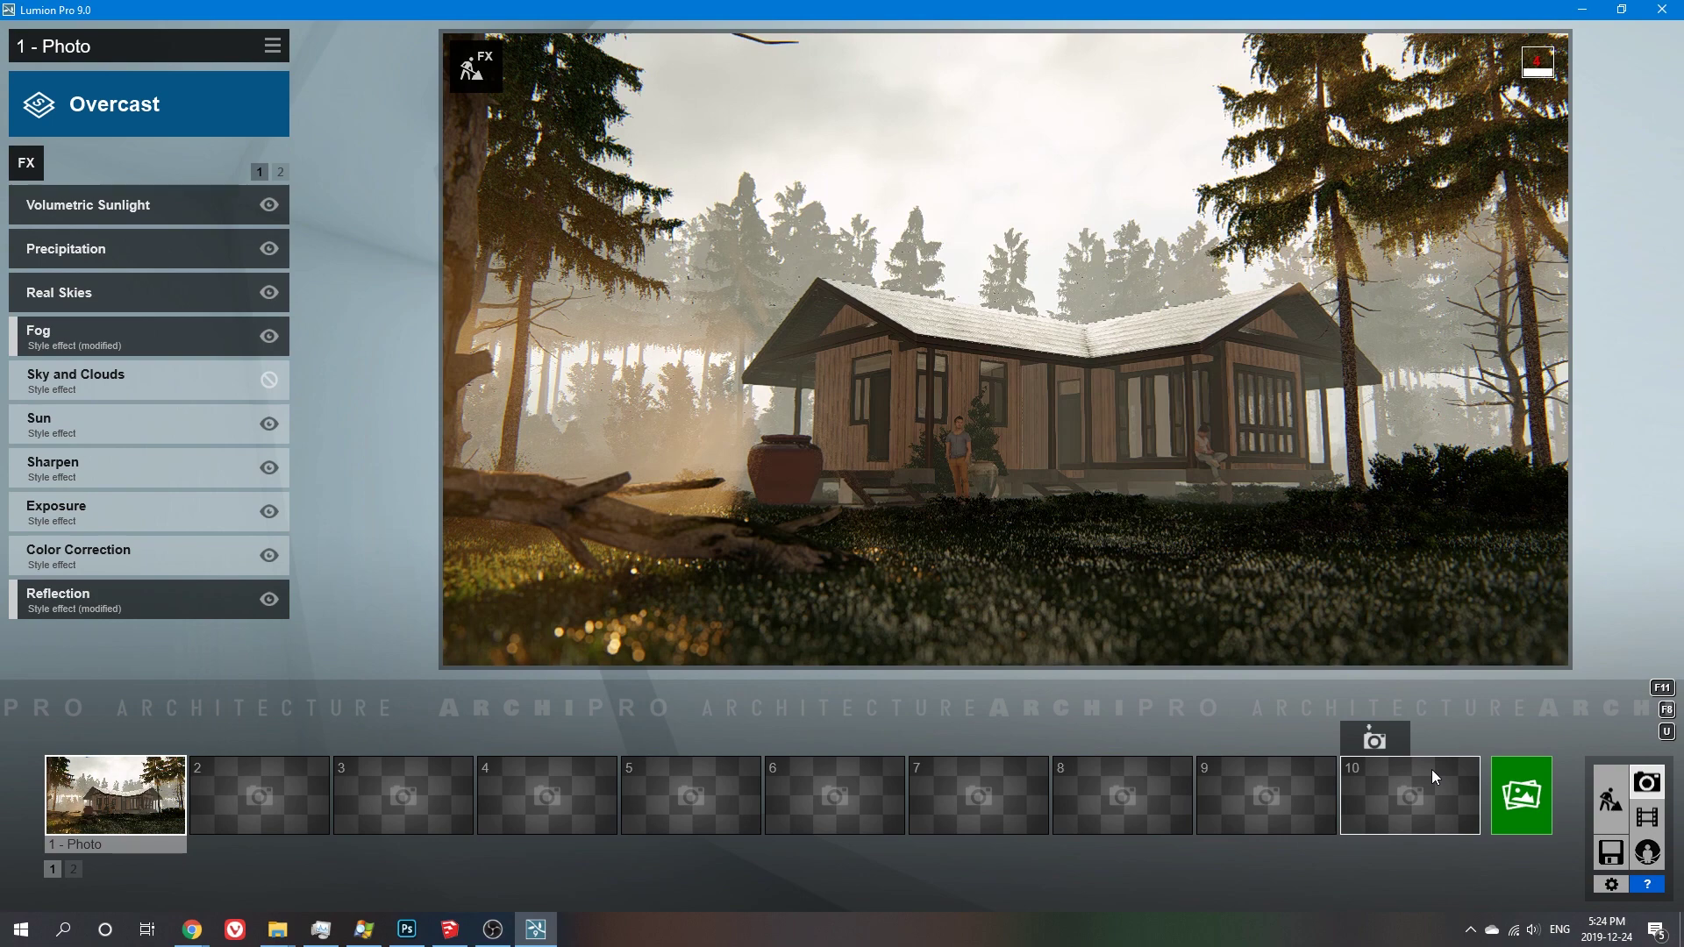
mouse_move(116, 794)
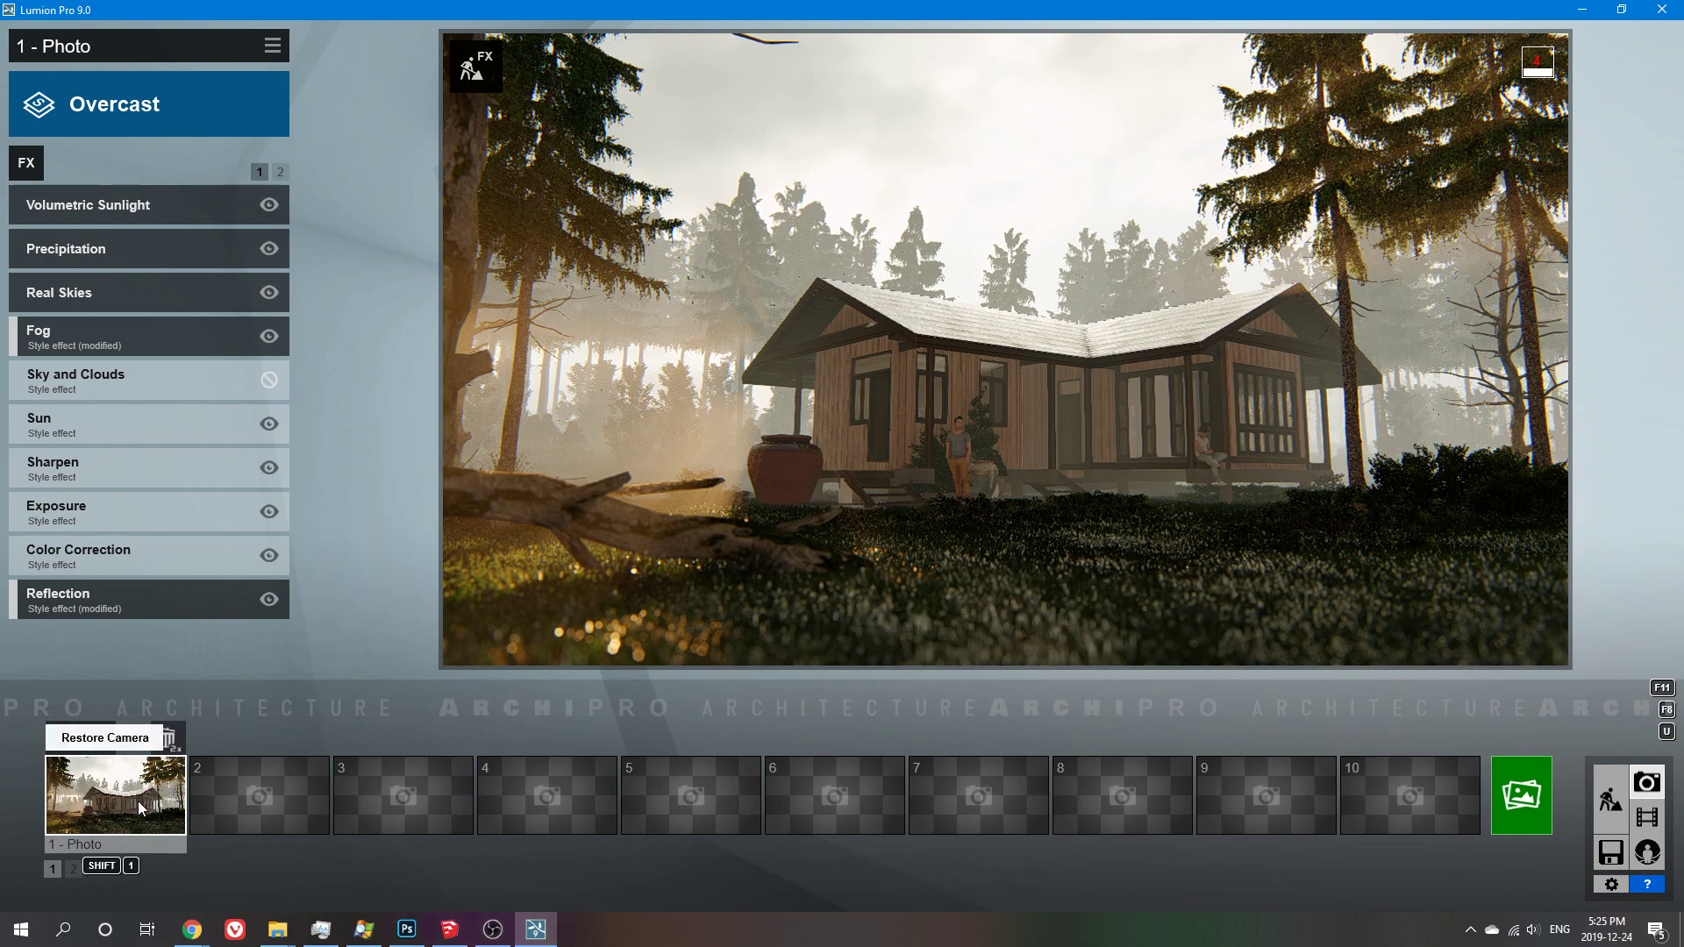
Rotate the Real Skies heading to about -97.8 so sunbeams fall on the house
click(269, 599)
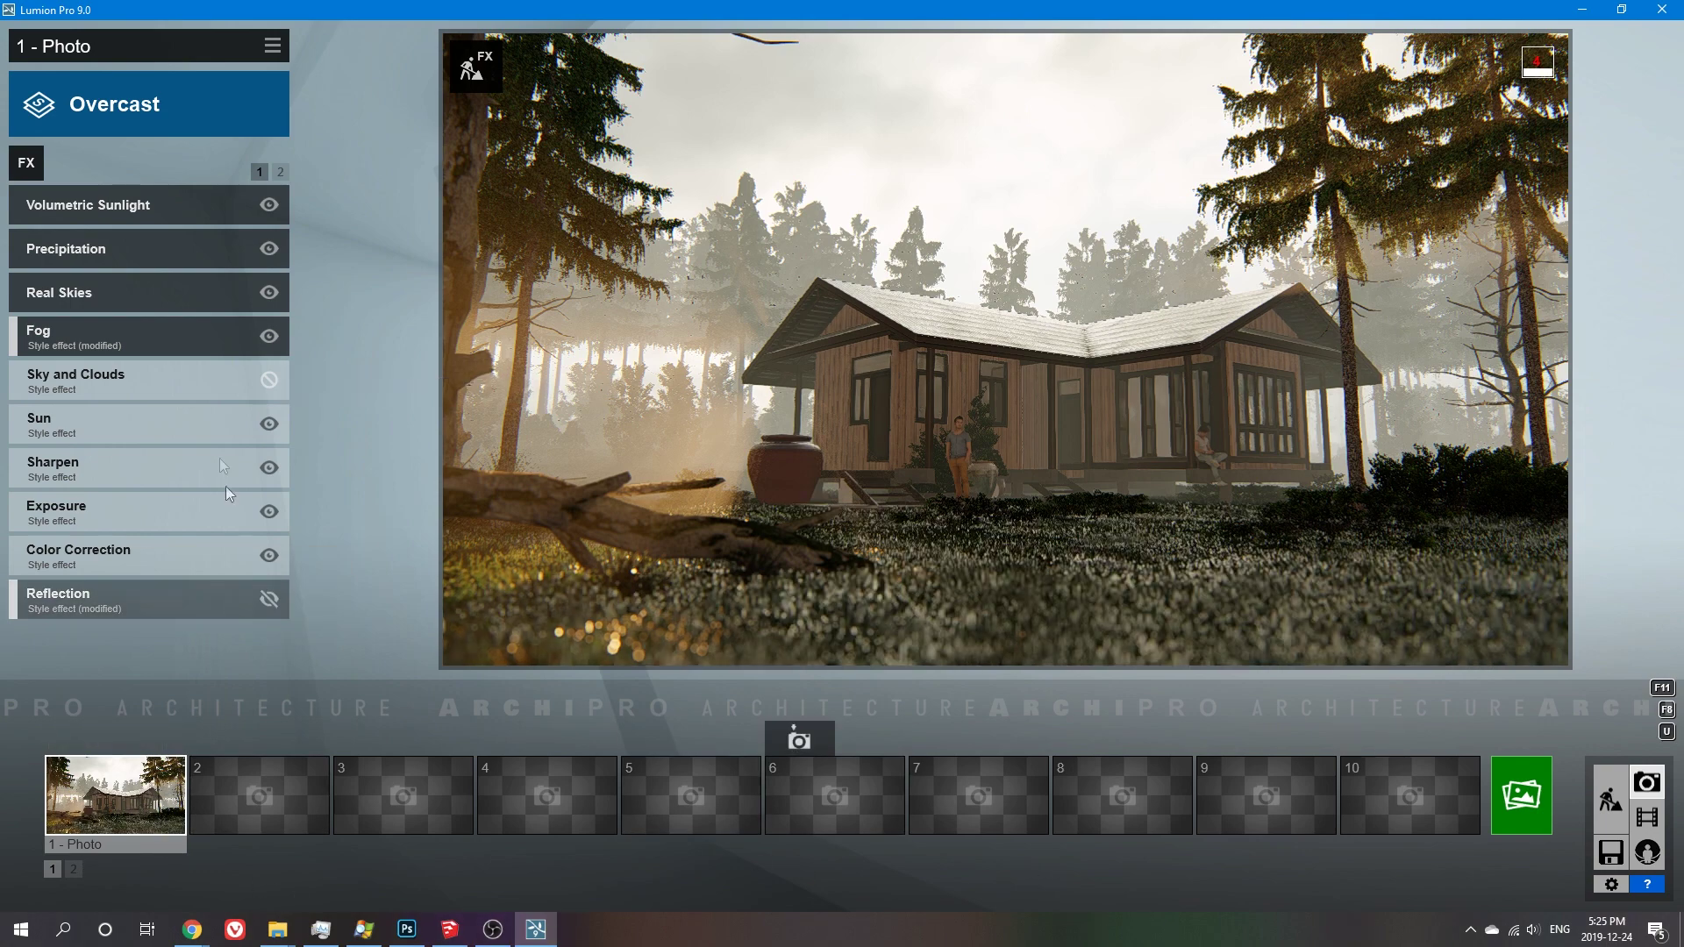
click(59, 292)
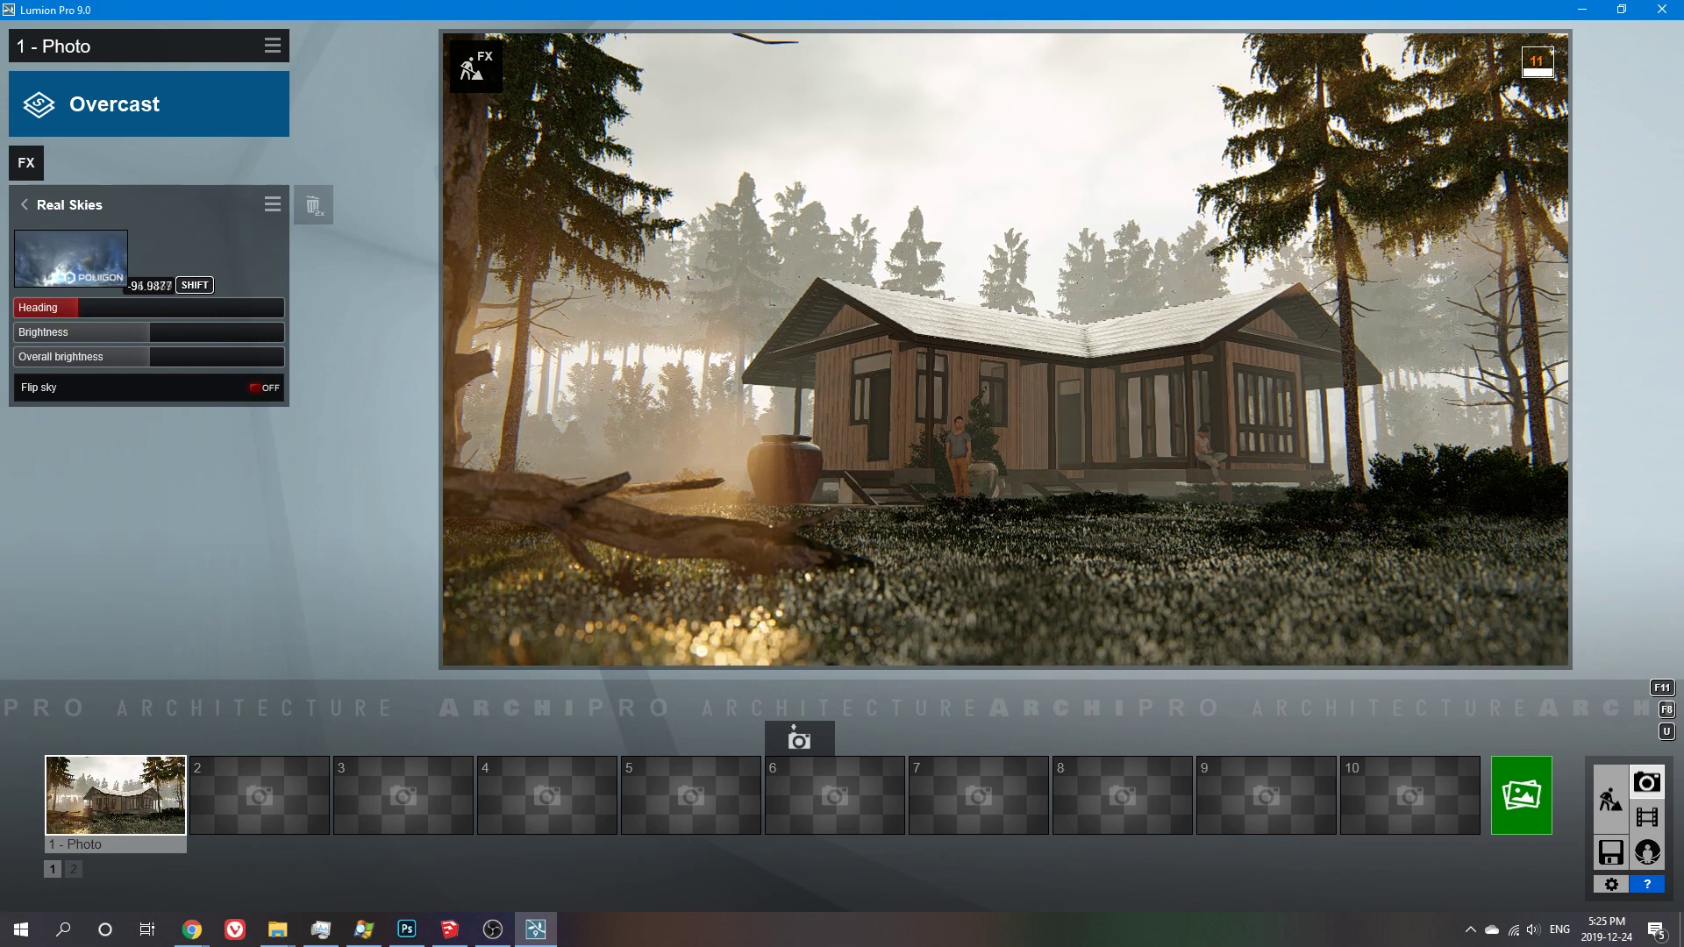
drag(76, 307, 75, 307)
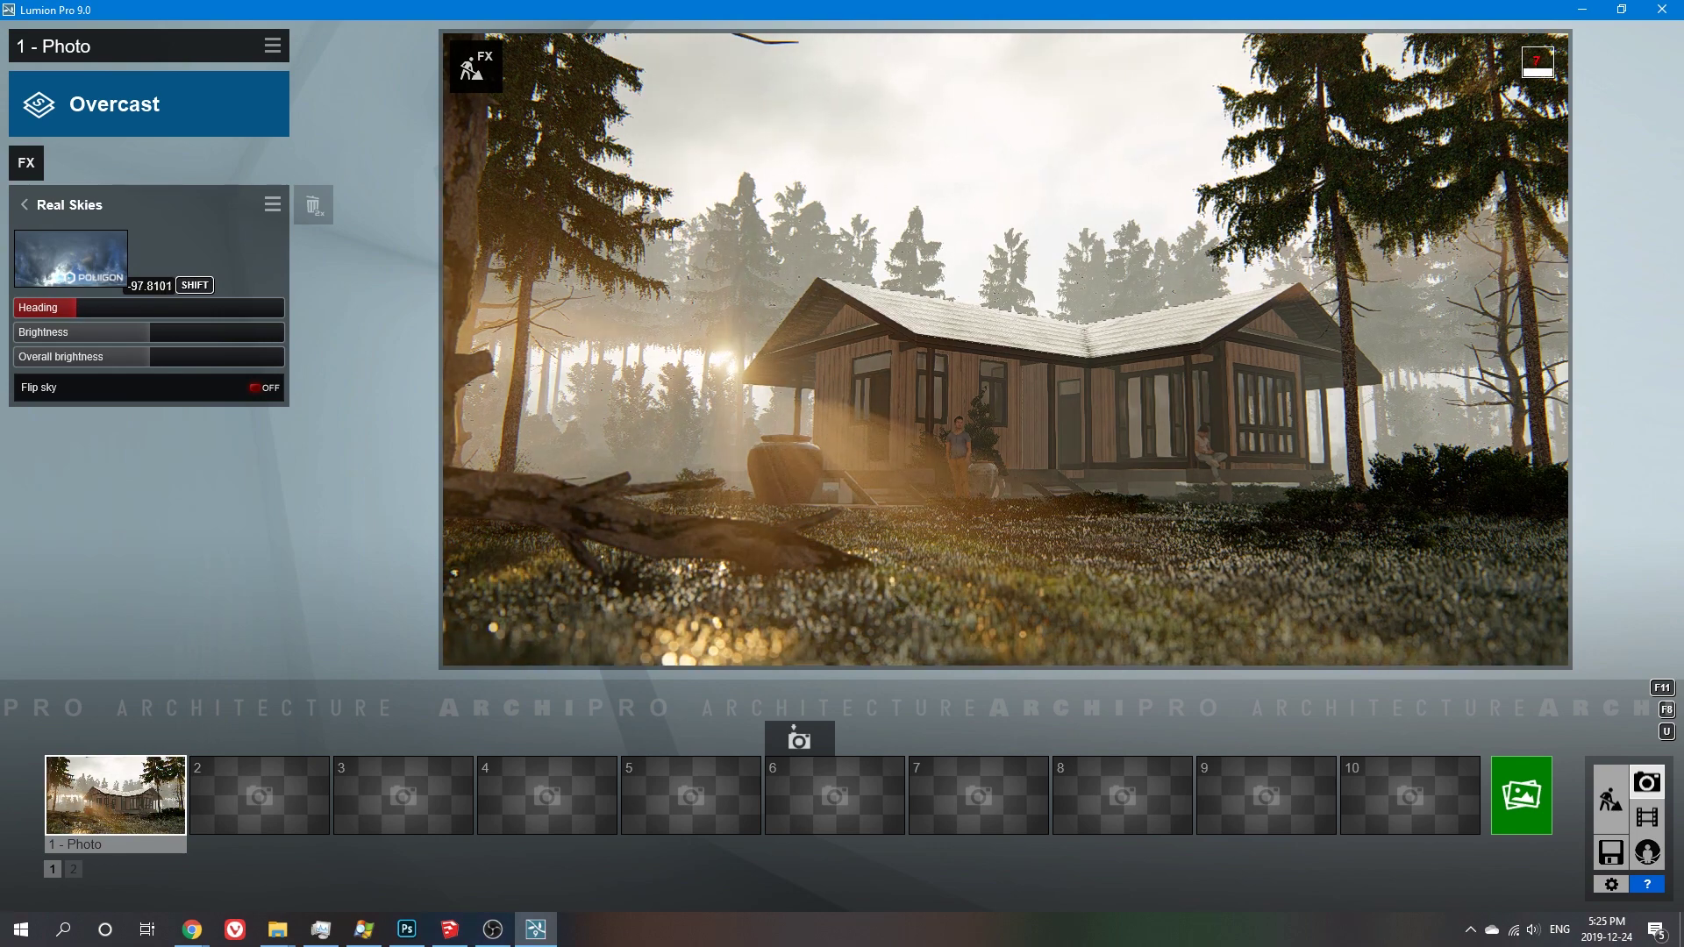
click(24, 205)
click(269, 599)
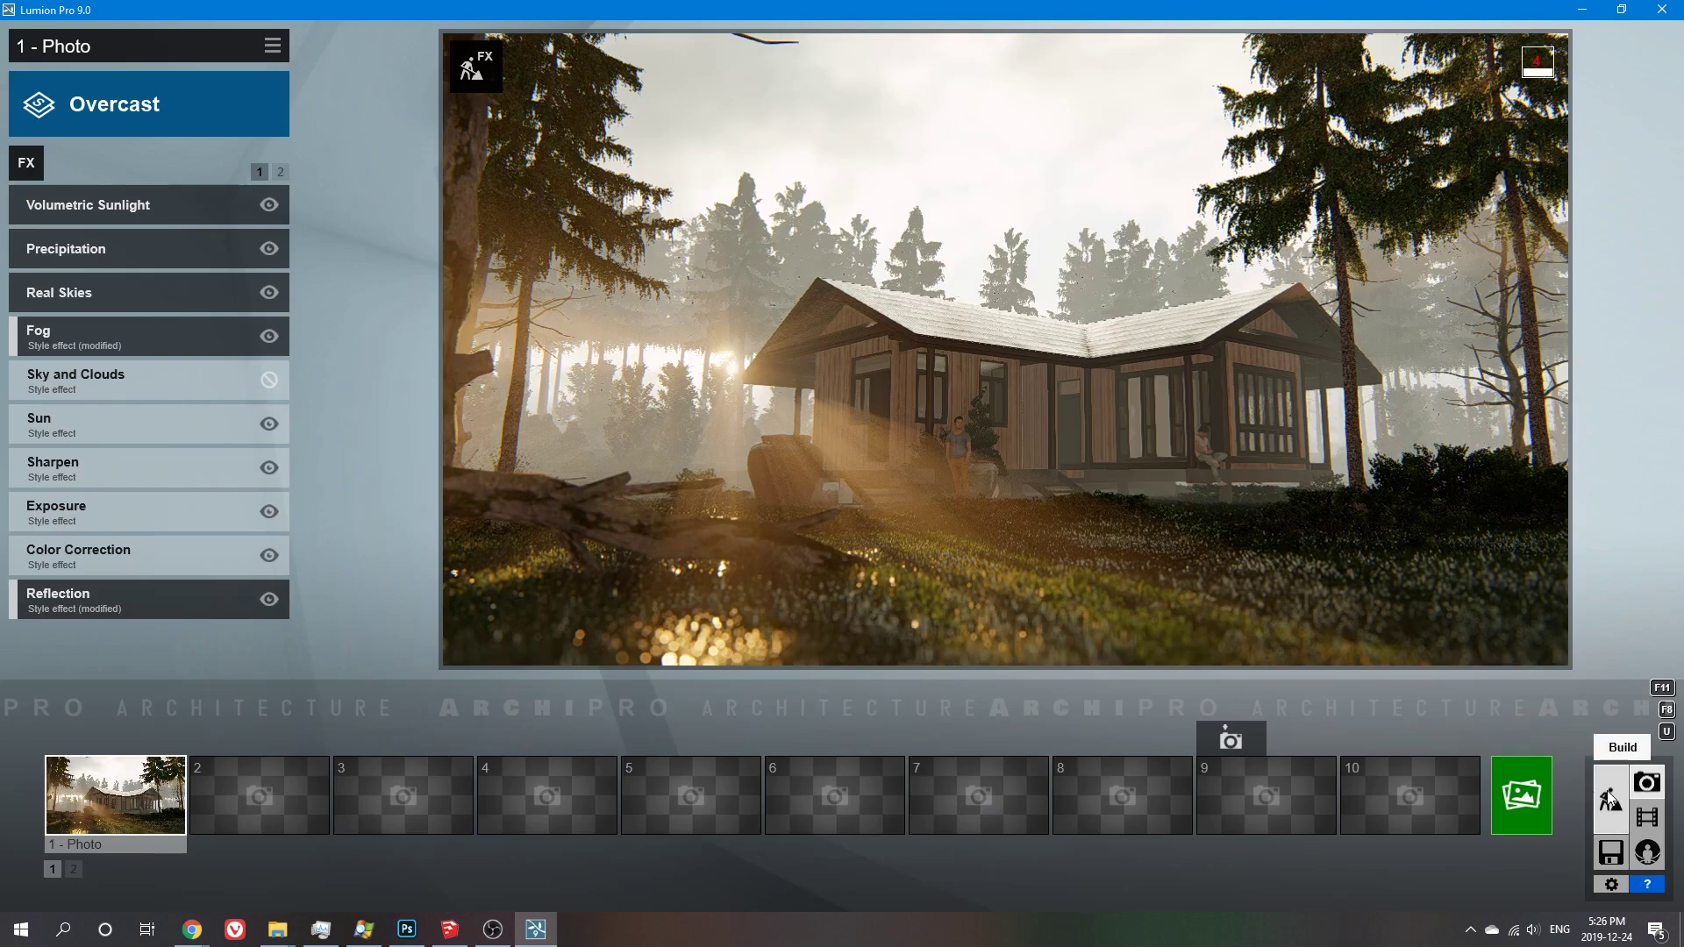
Redo the reflection planes, removing plane 6, and start a 1920x1080 photo render
click(1610, 798)
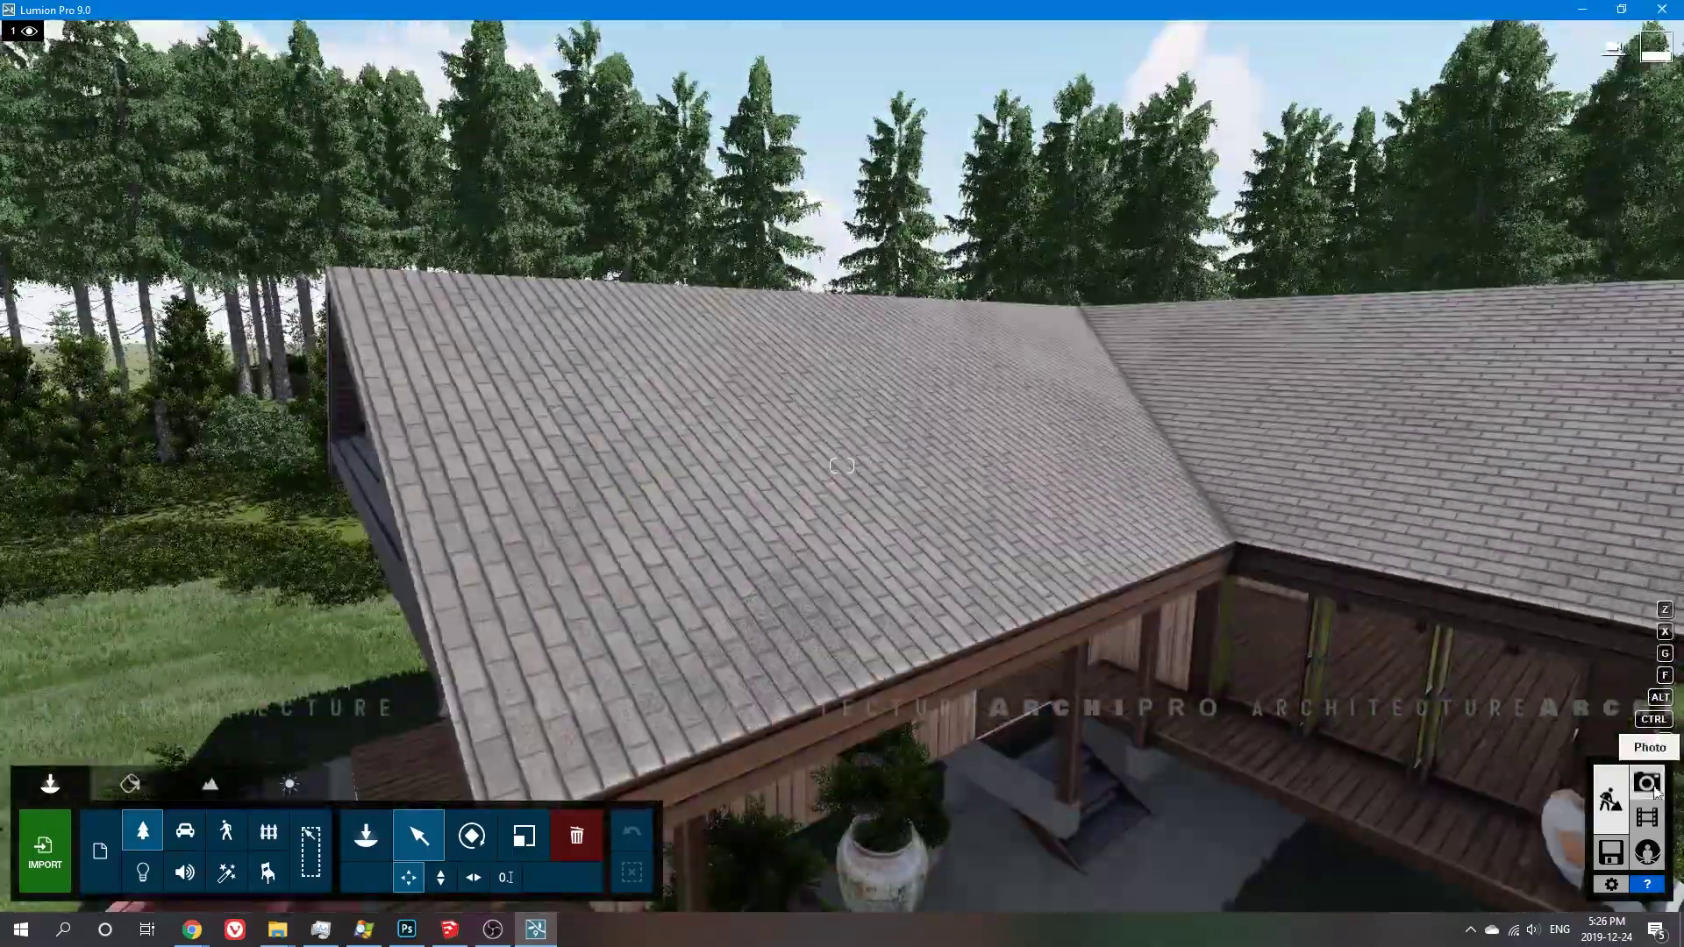
click(1647, 782)
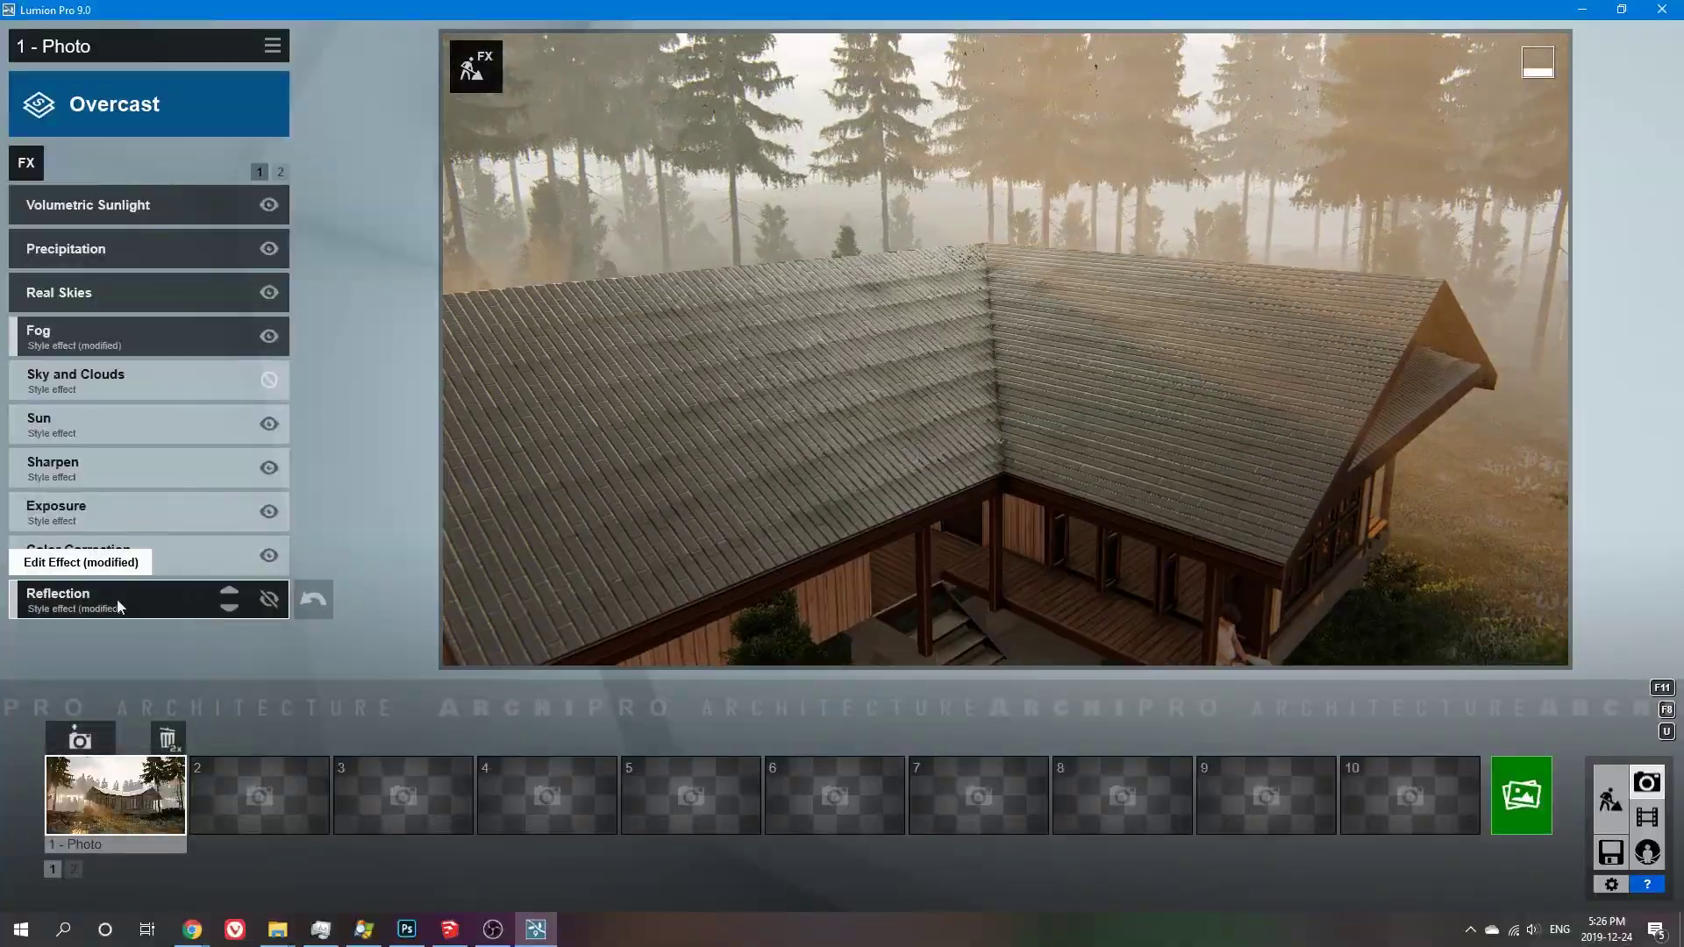
click(237, 599)
click(308, 882)
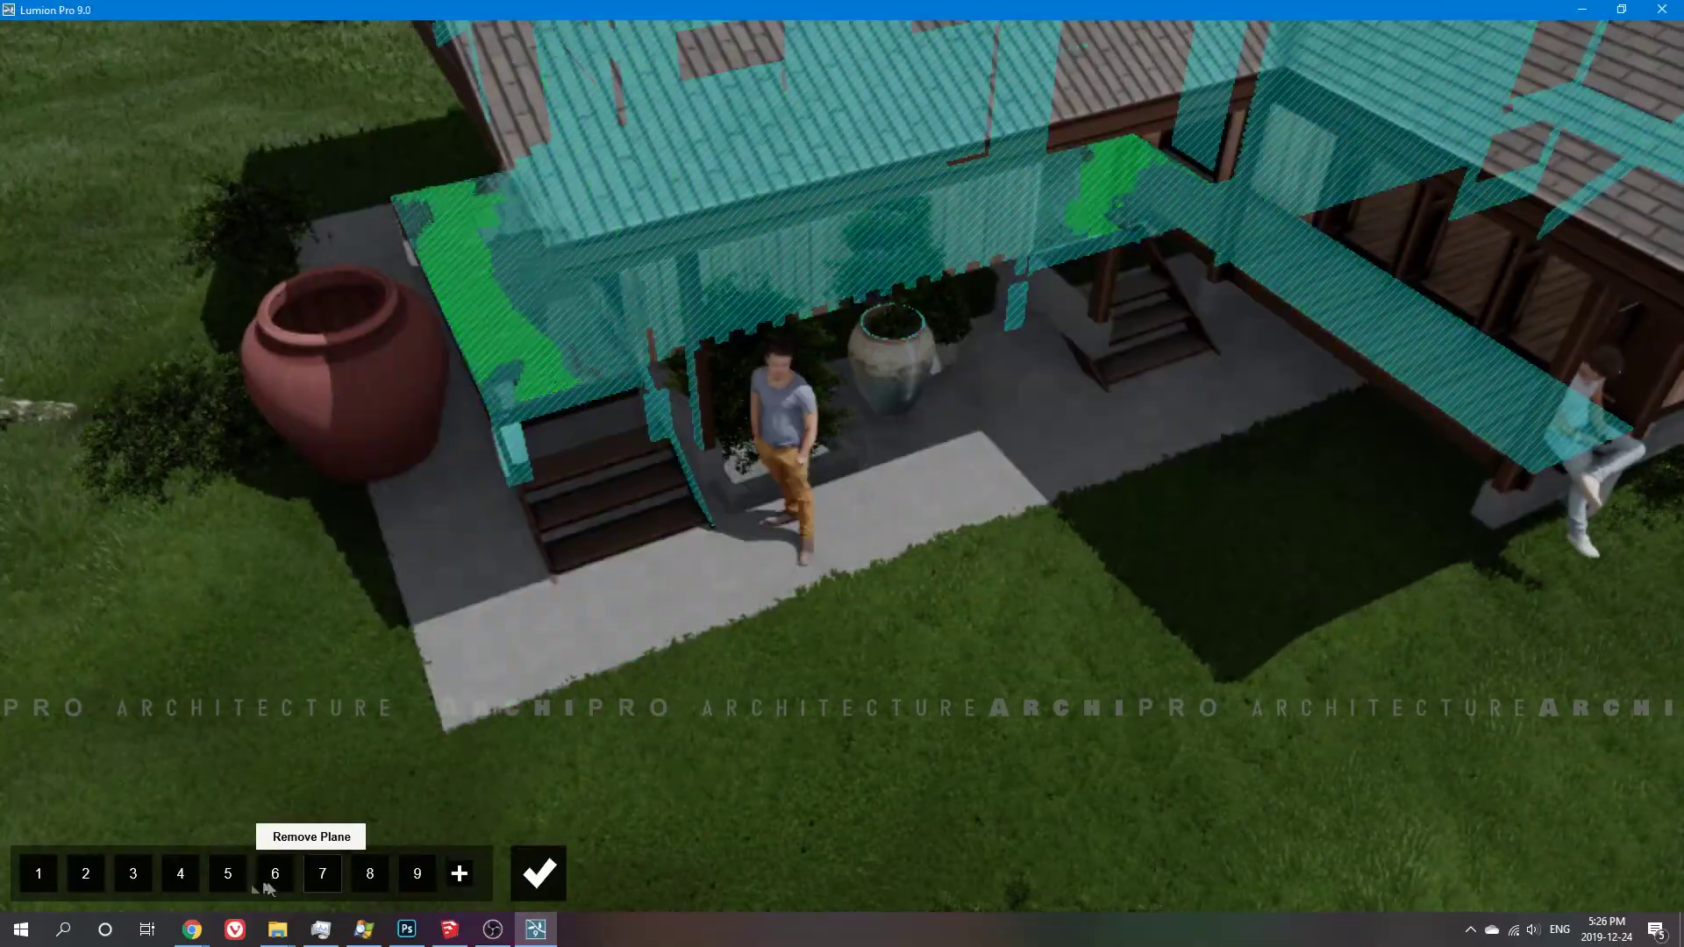
click(459, 874)
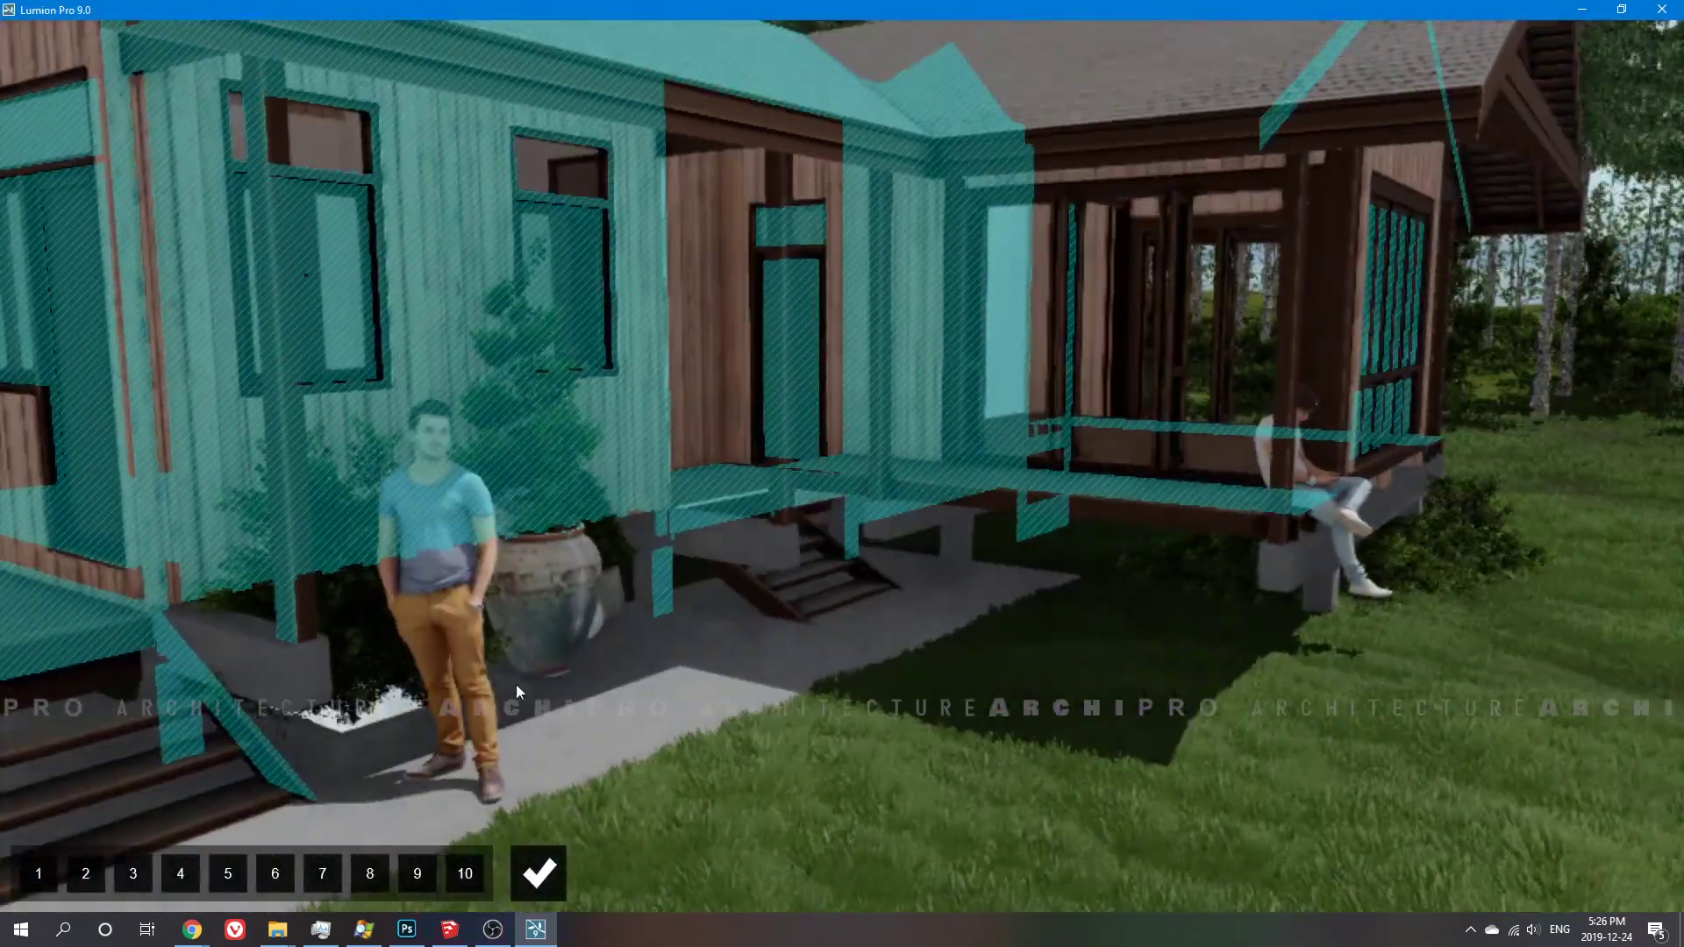
click(292, 873)
click(539, 873)
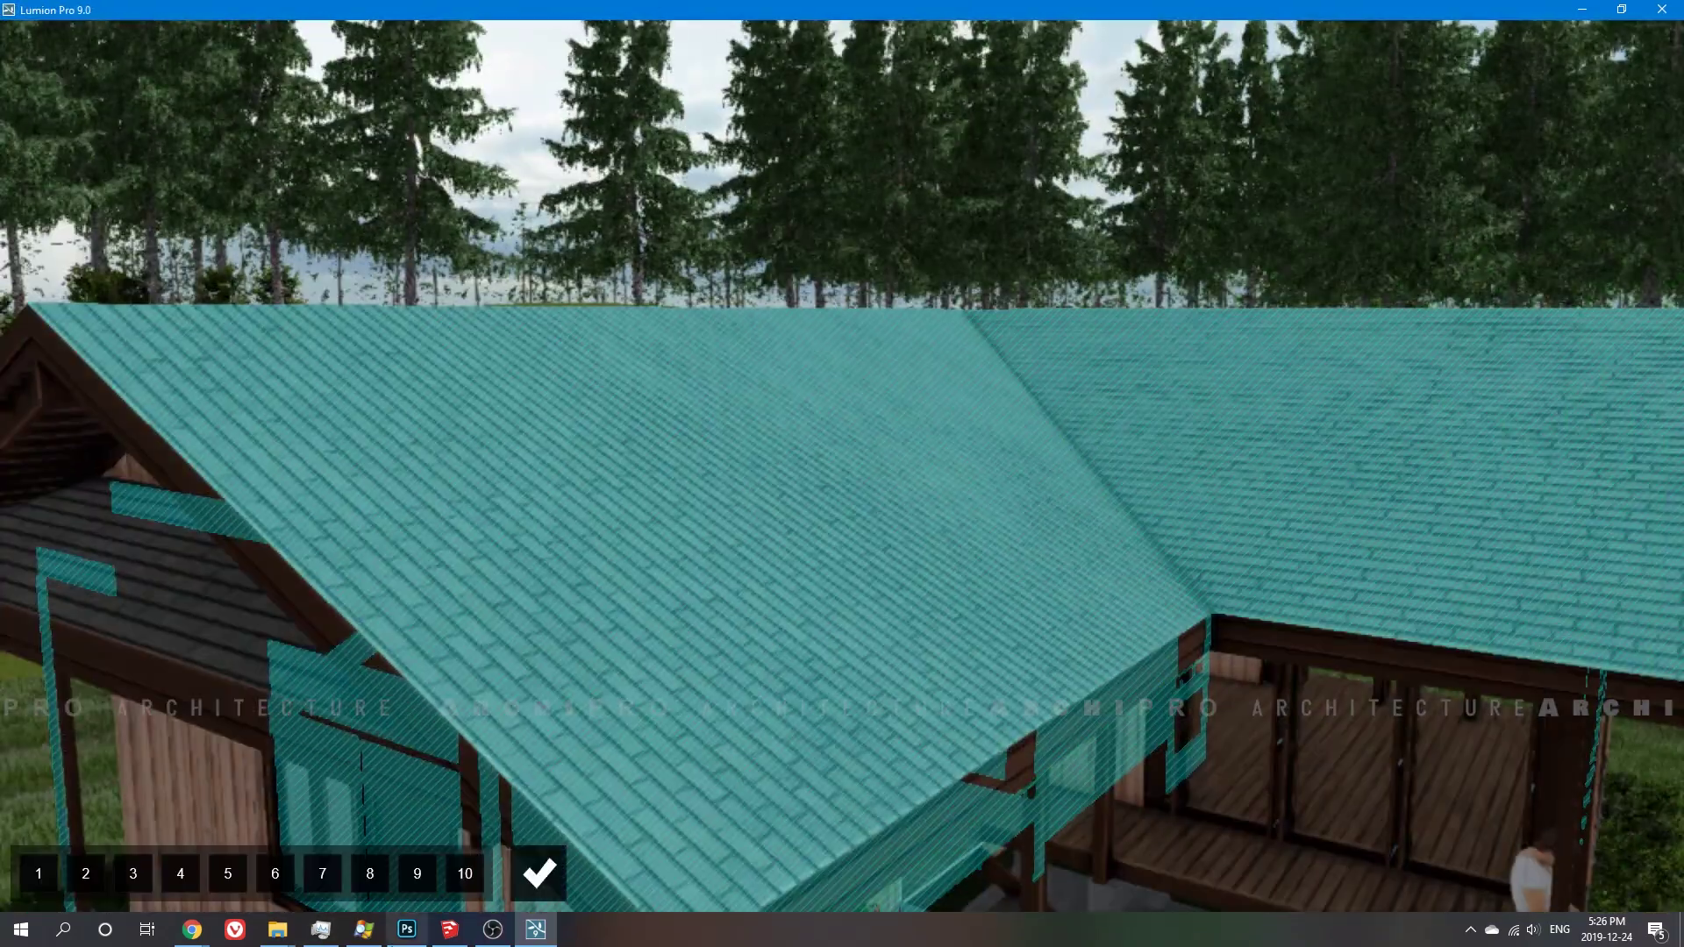
click(80, 739)
click(1522, 795)
Render the sunlit '1 - Photo' over the existing 1.jpg, confirming the overwrite
click(840, 695)
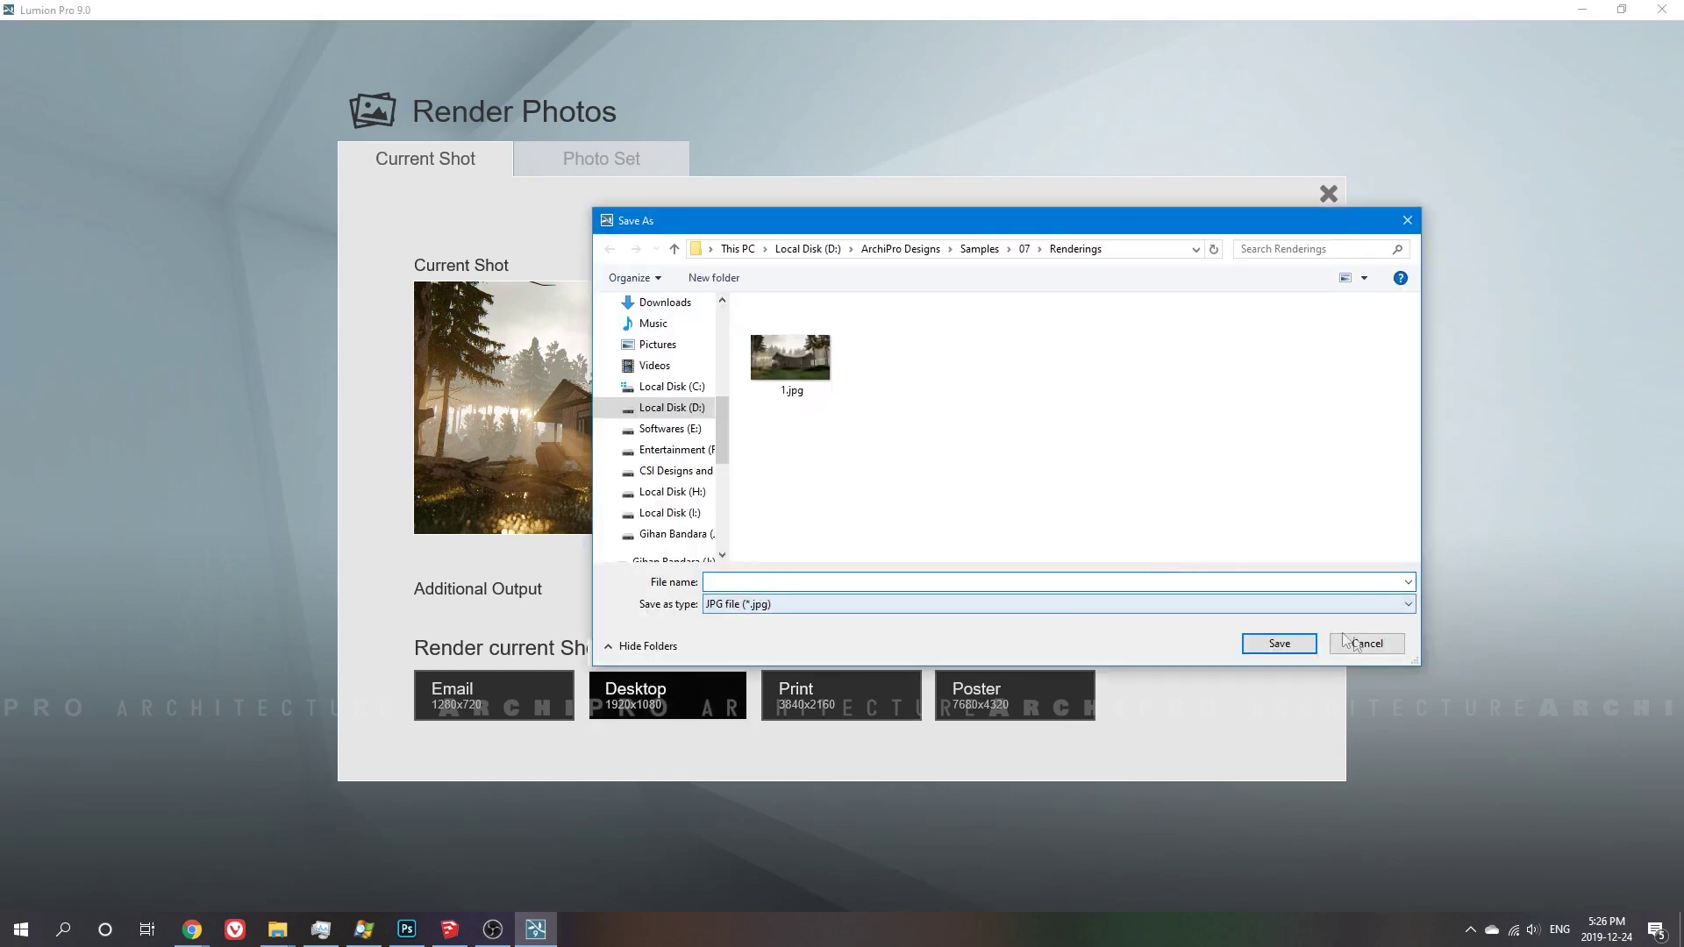
double_click(784, 345)
click(874, 521)
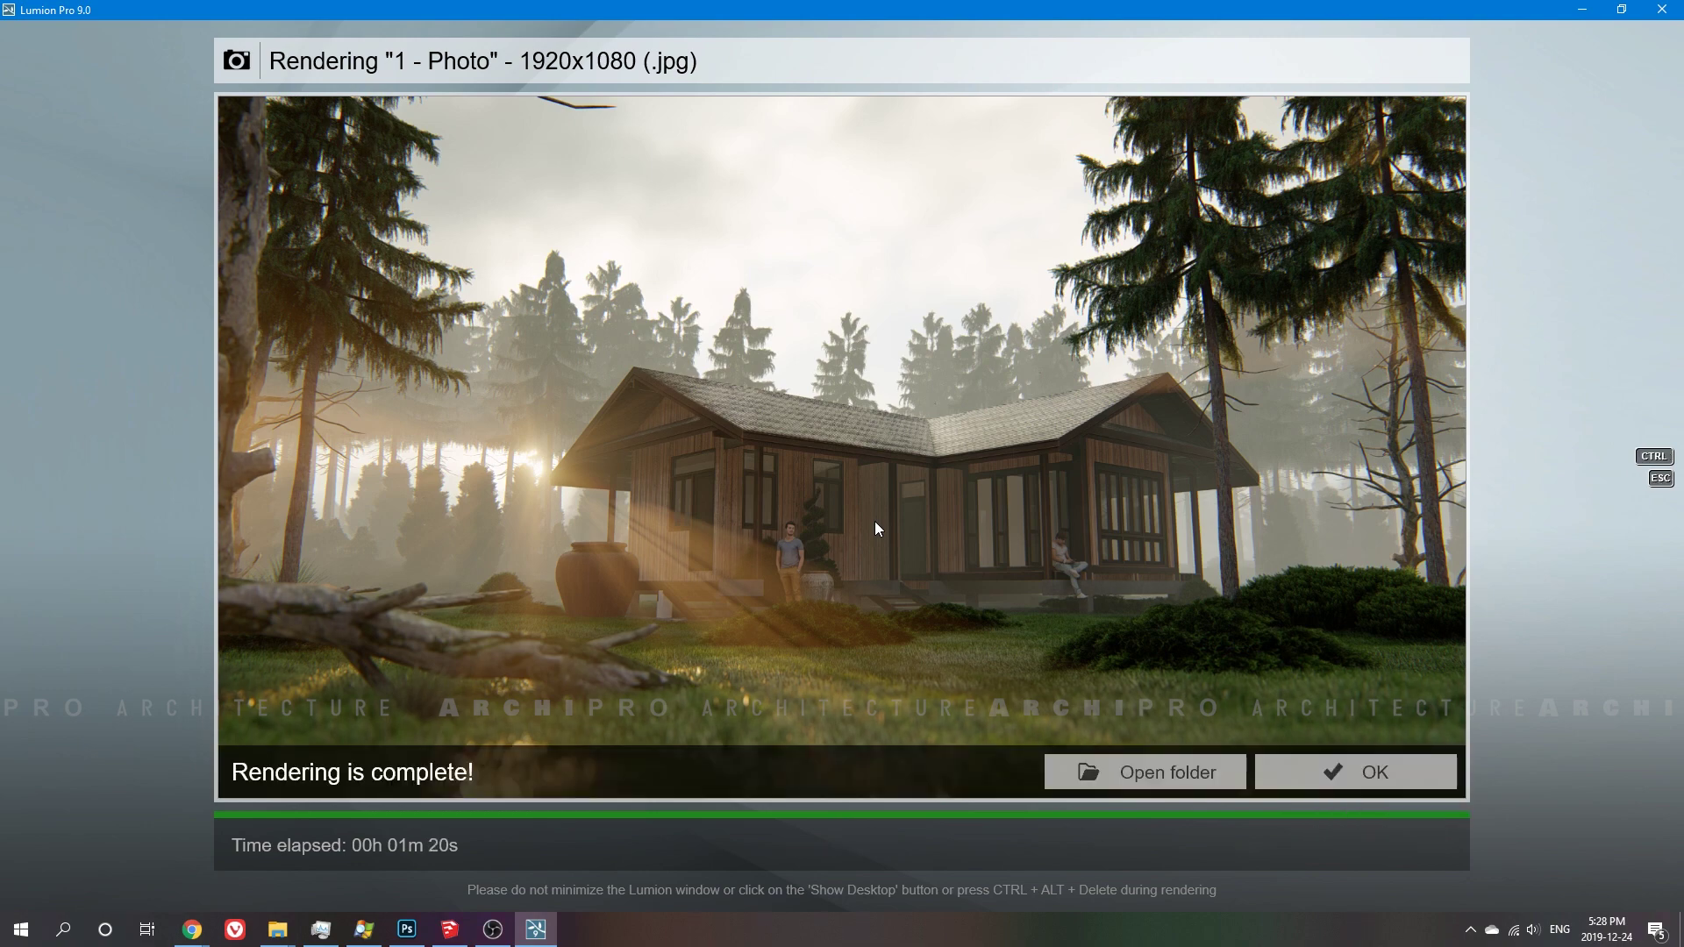
click(1355, 772)
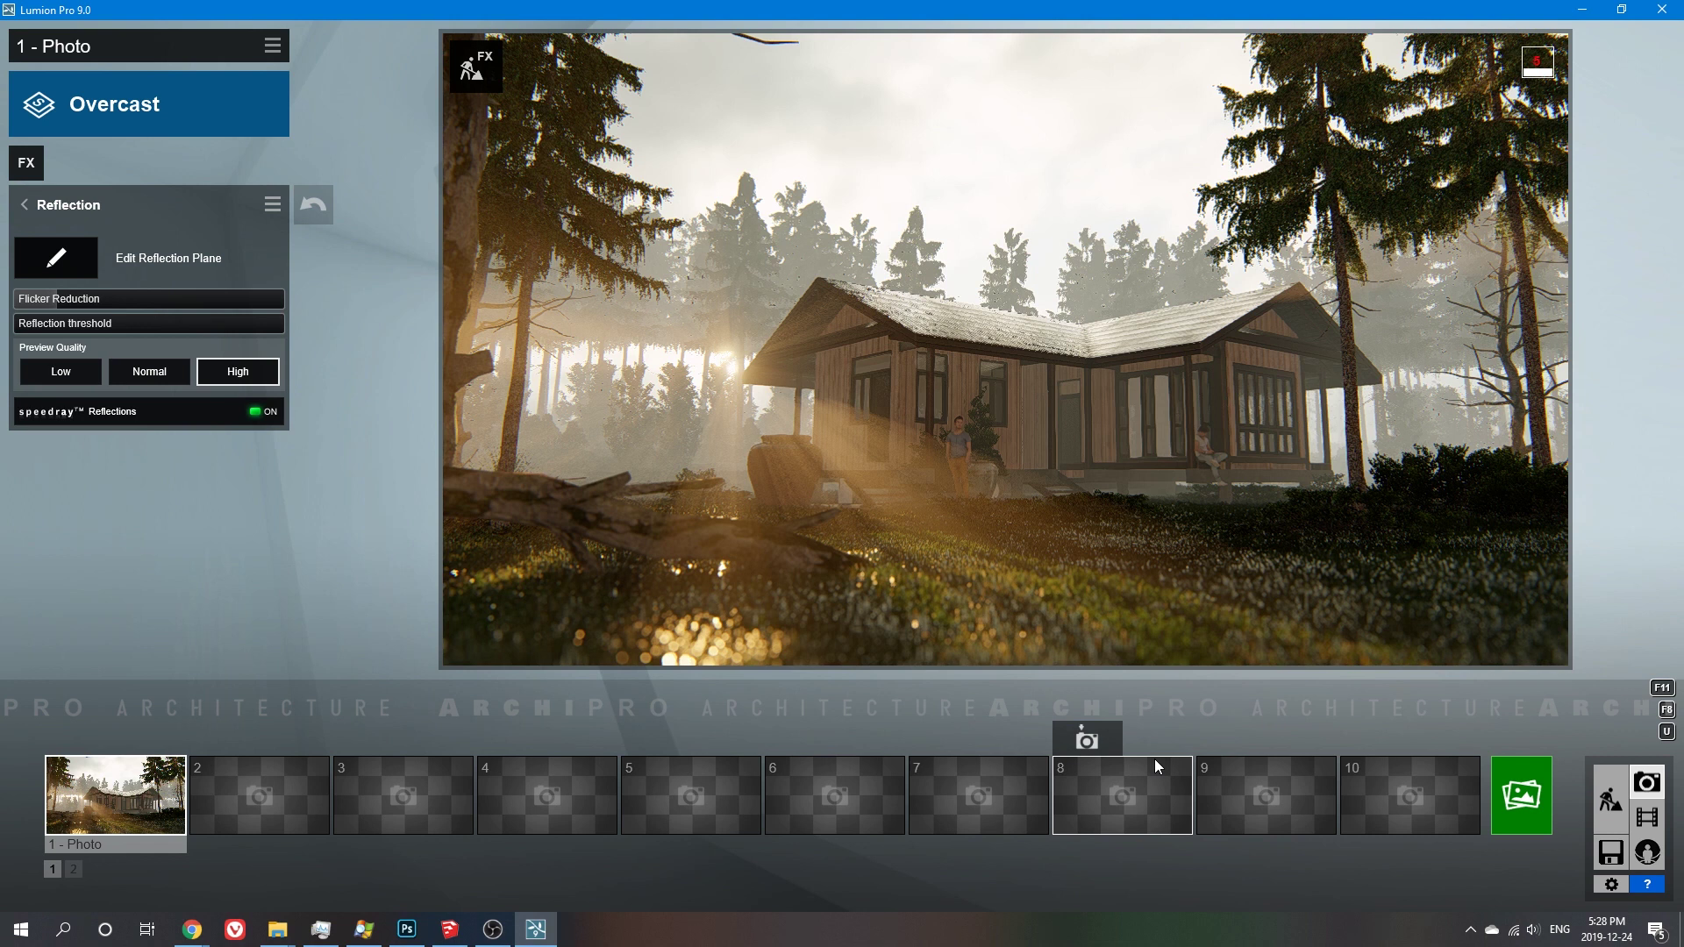
Delete the large foreground bush from the lawn and select the Chinese juniper by the urn
click(24, 204)
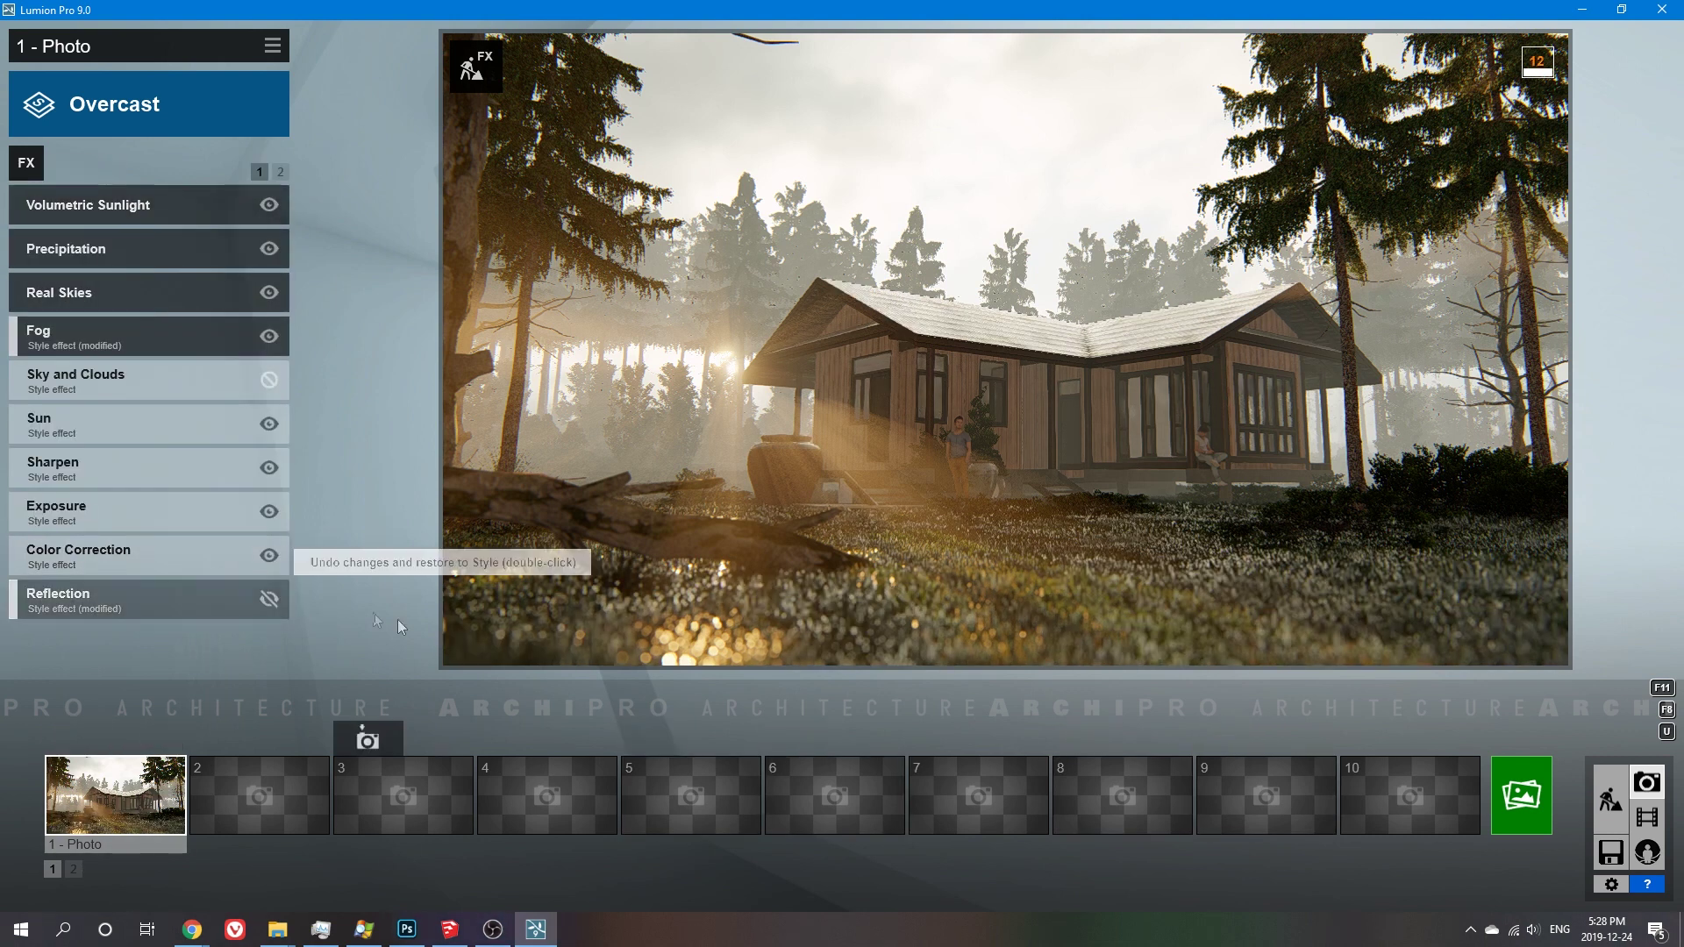
key(Escape)
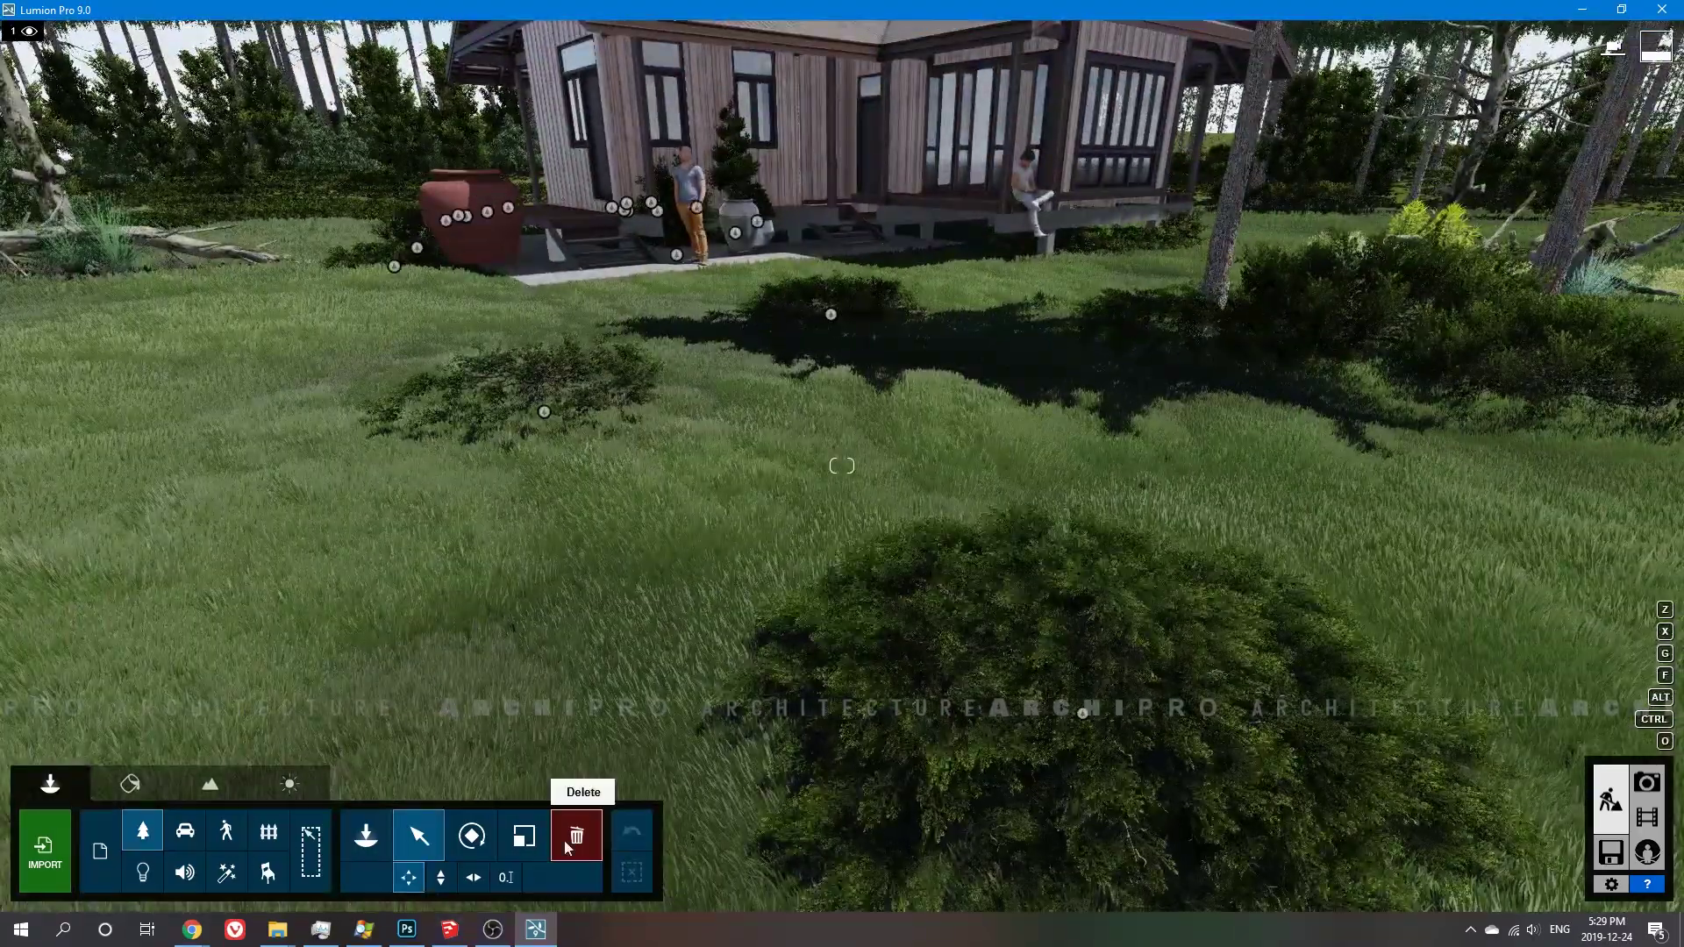
click(566, 846)
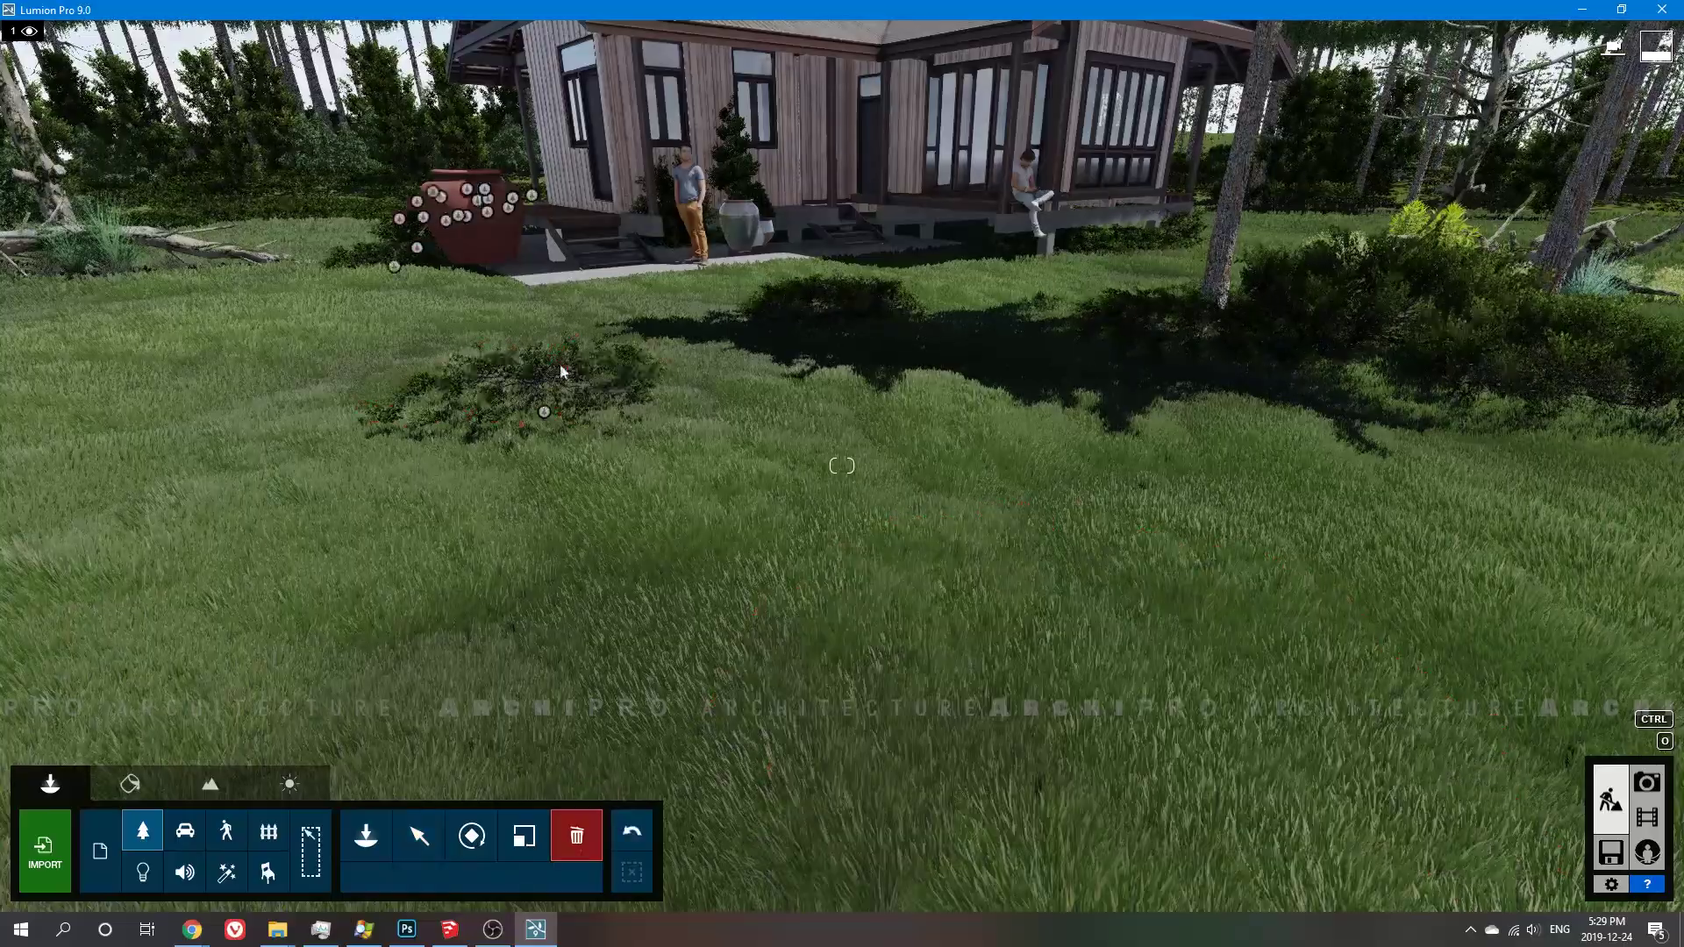
click(419, 835)
click(544, 412)
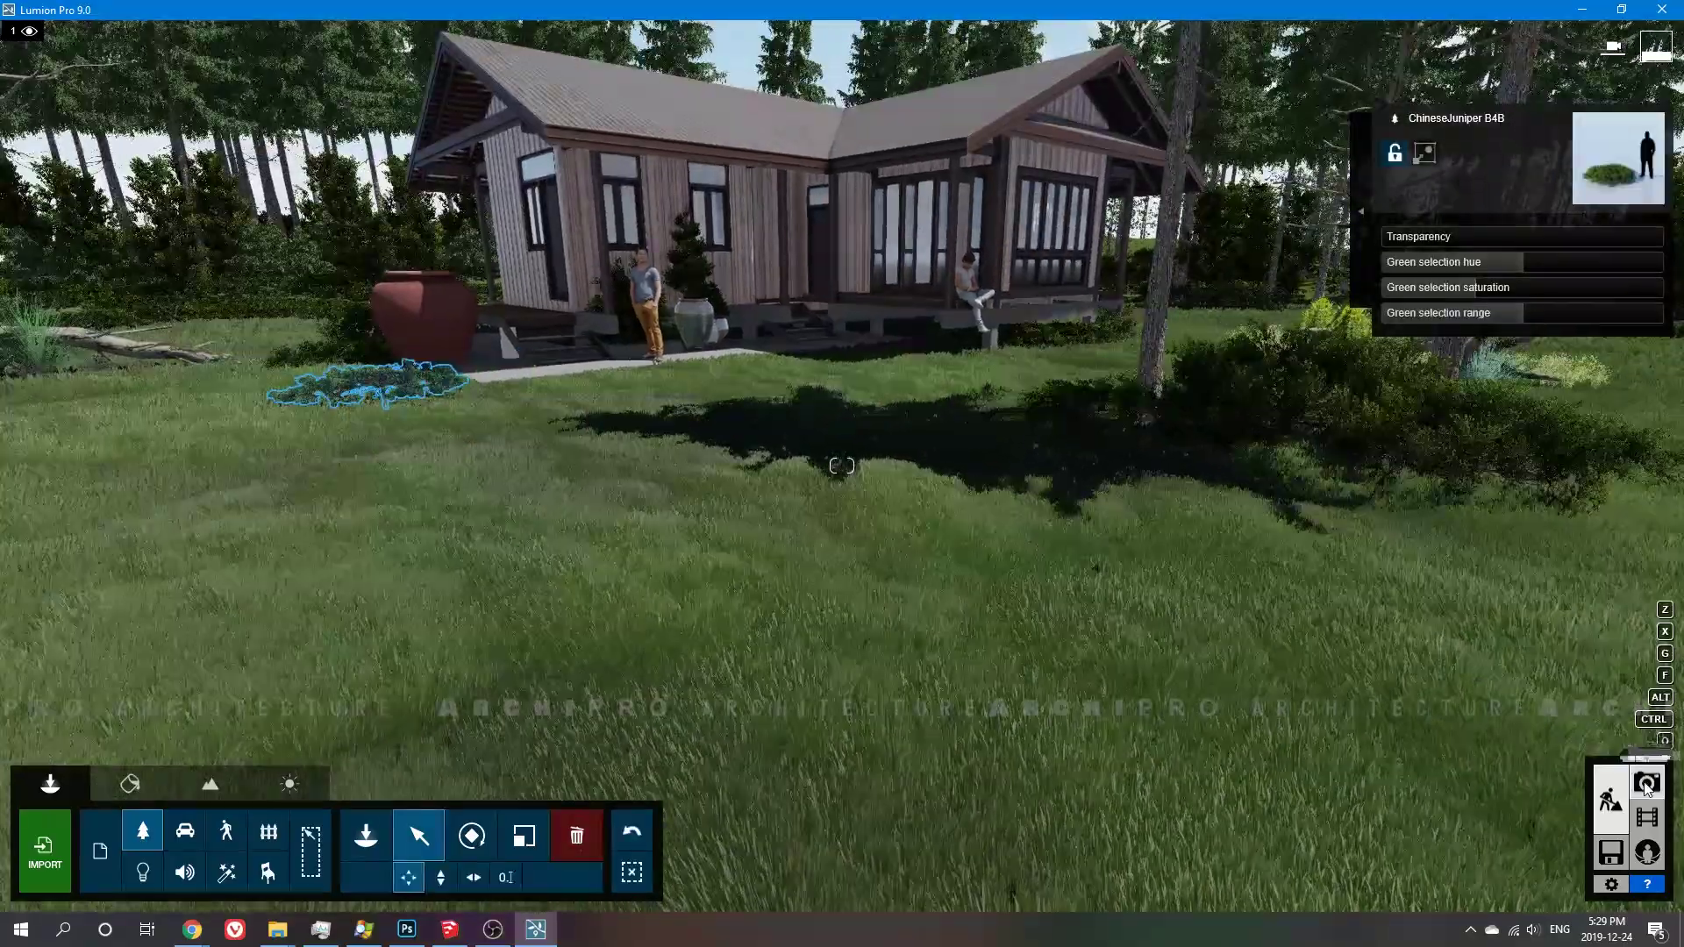
Re-enable the first photo's Reflection effect and go back to Build mode
click(1646, 784)
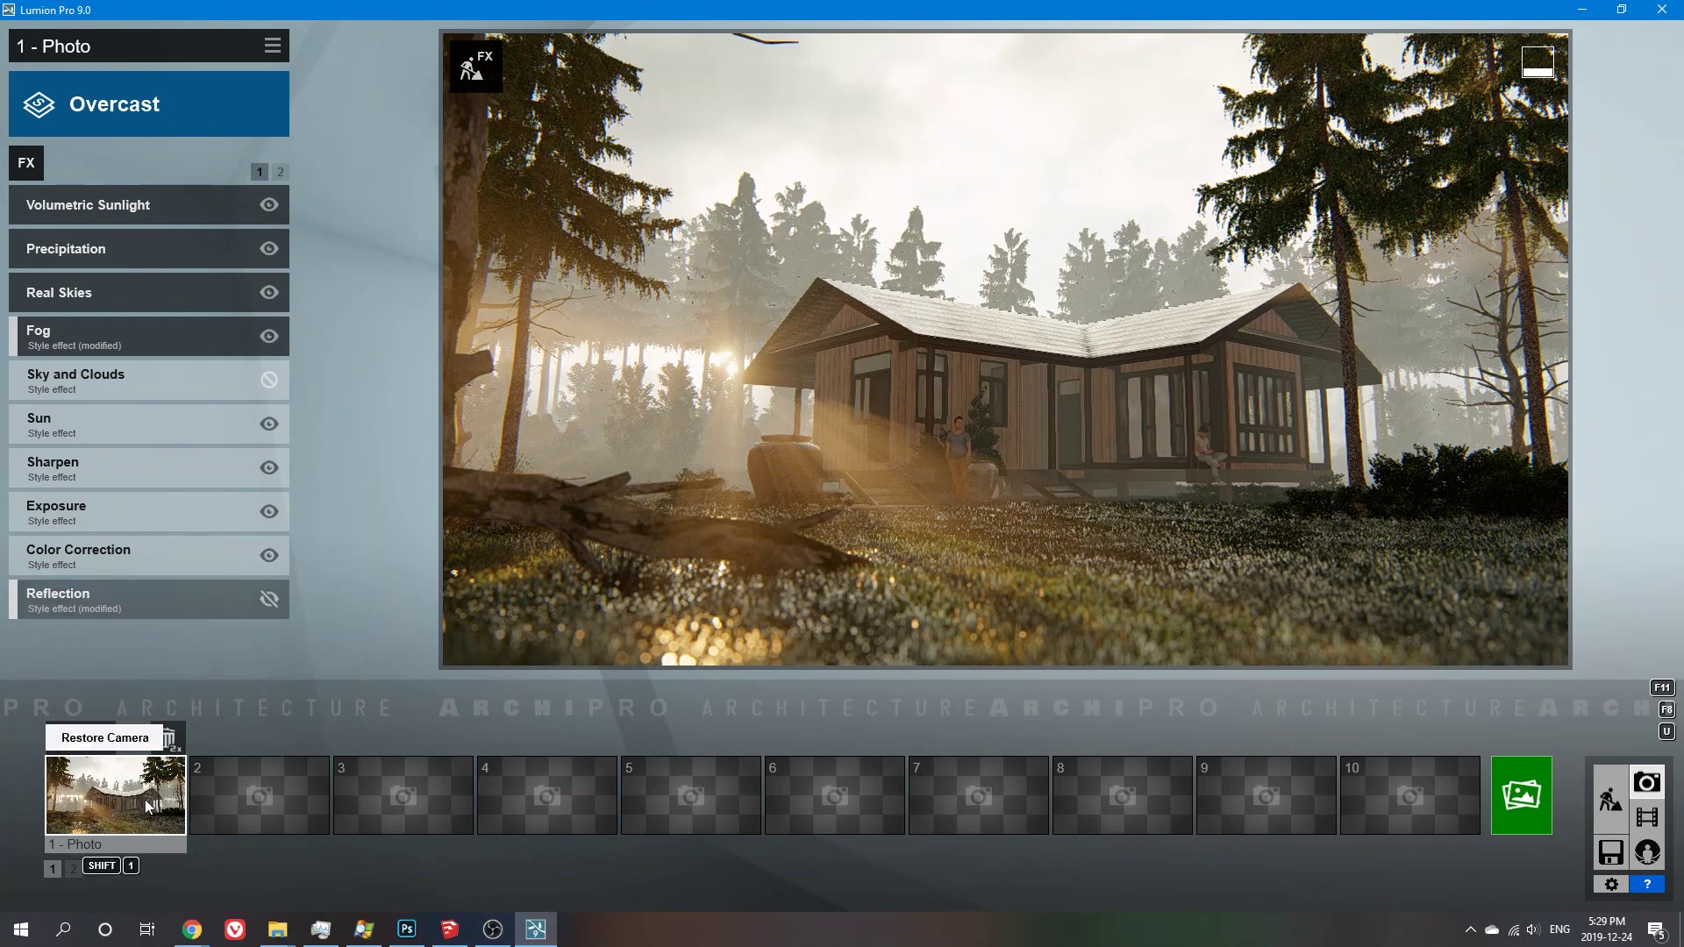
click(97, 605)
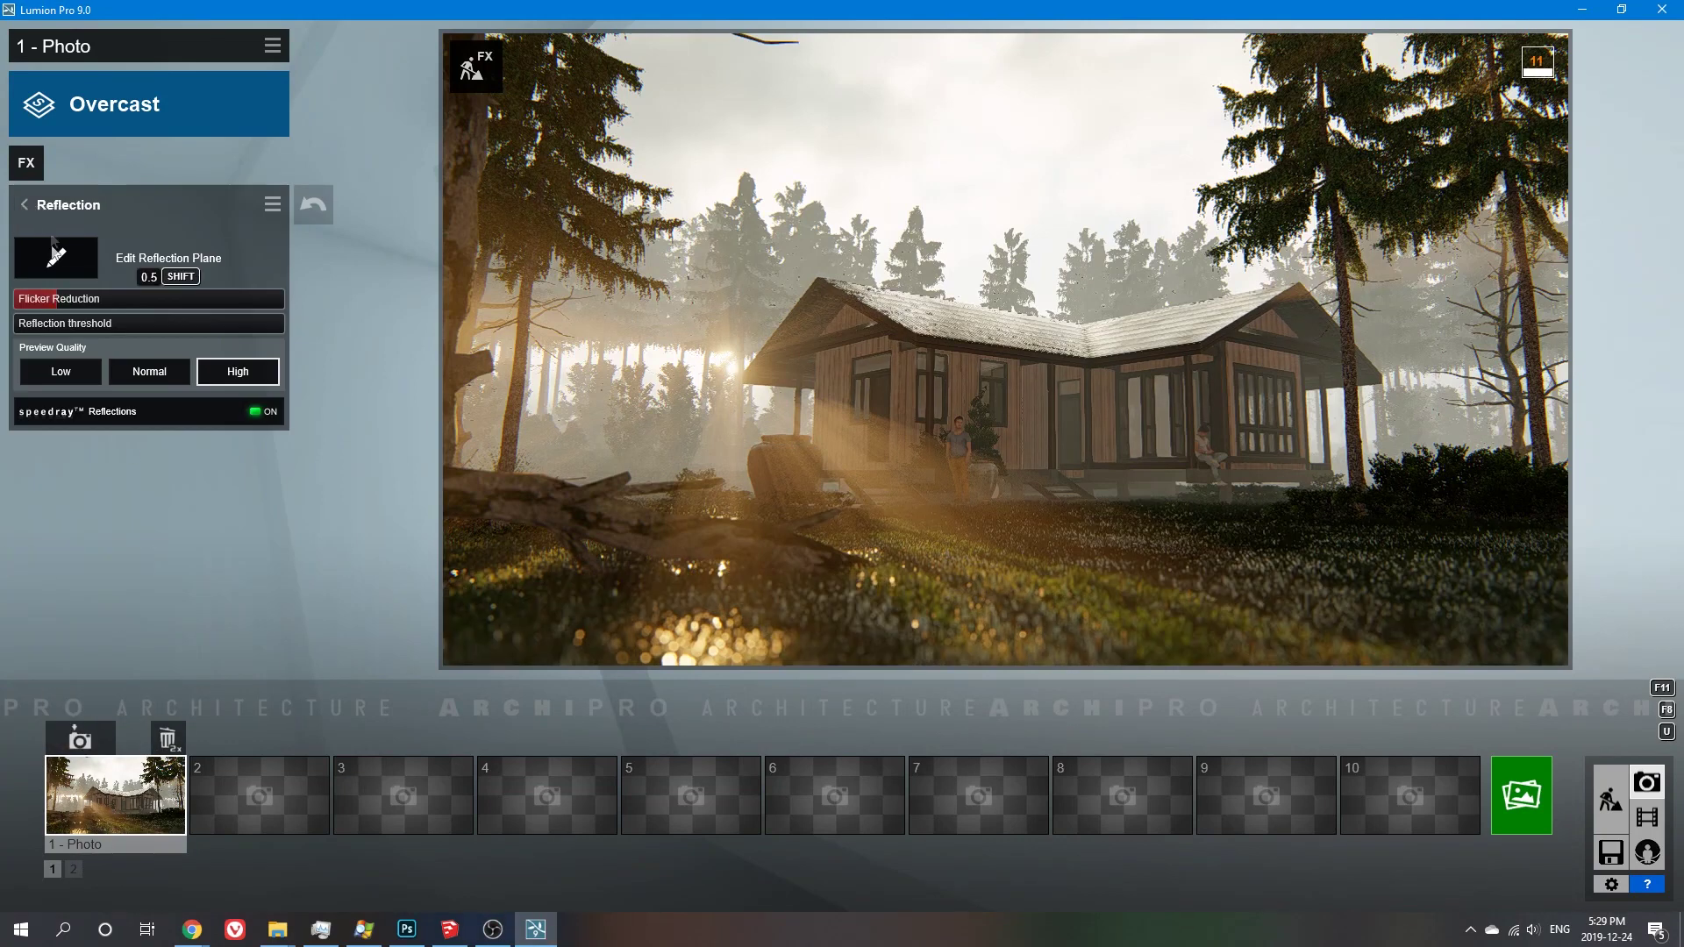
click(79, 206)
click(271, 597)
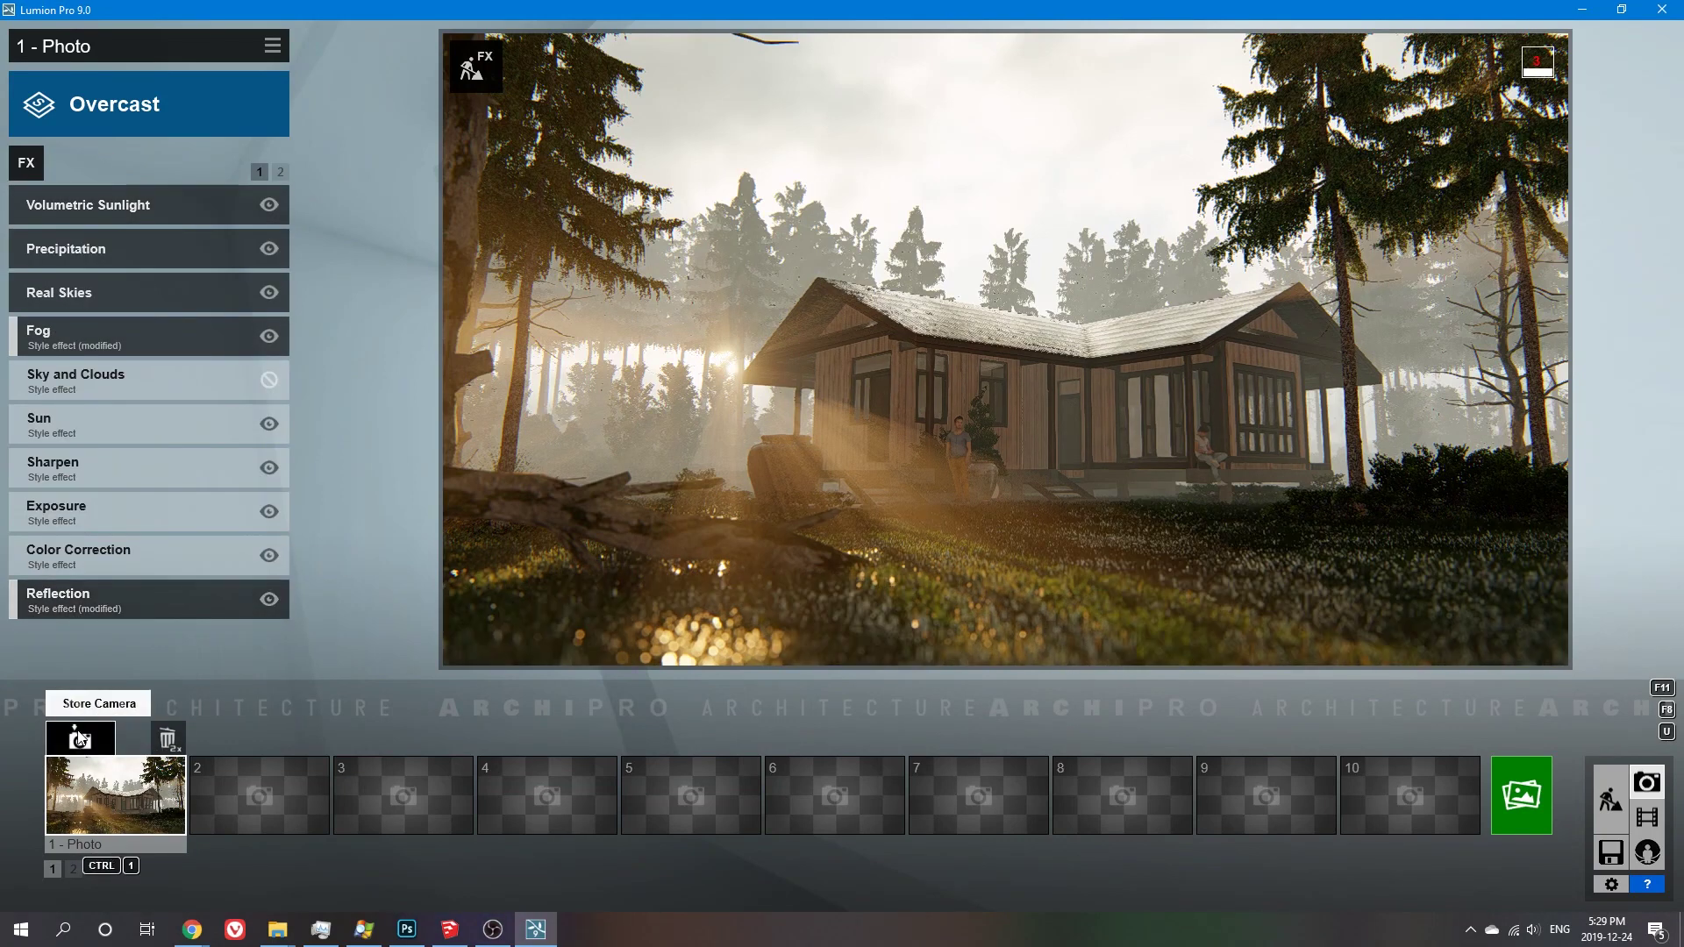
click(1610, 800)
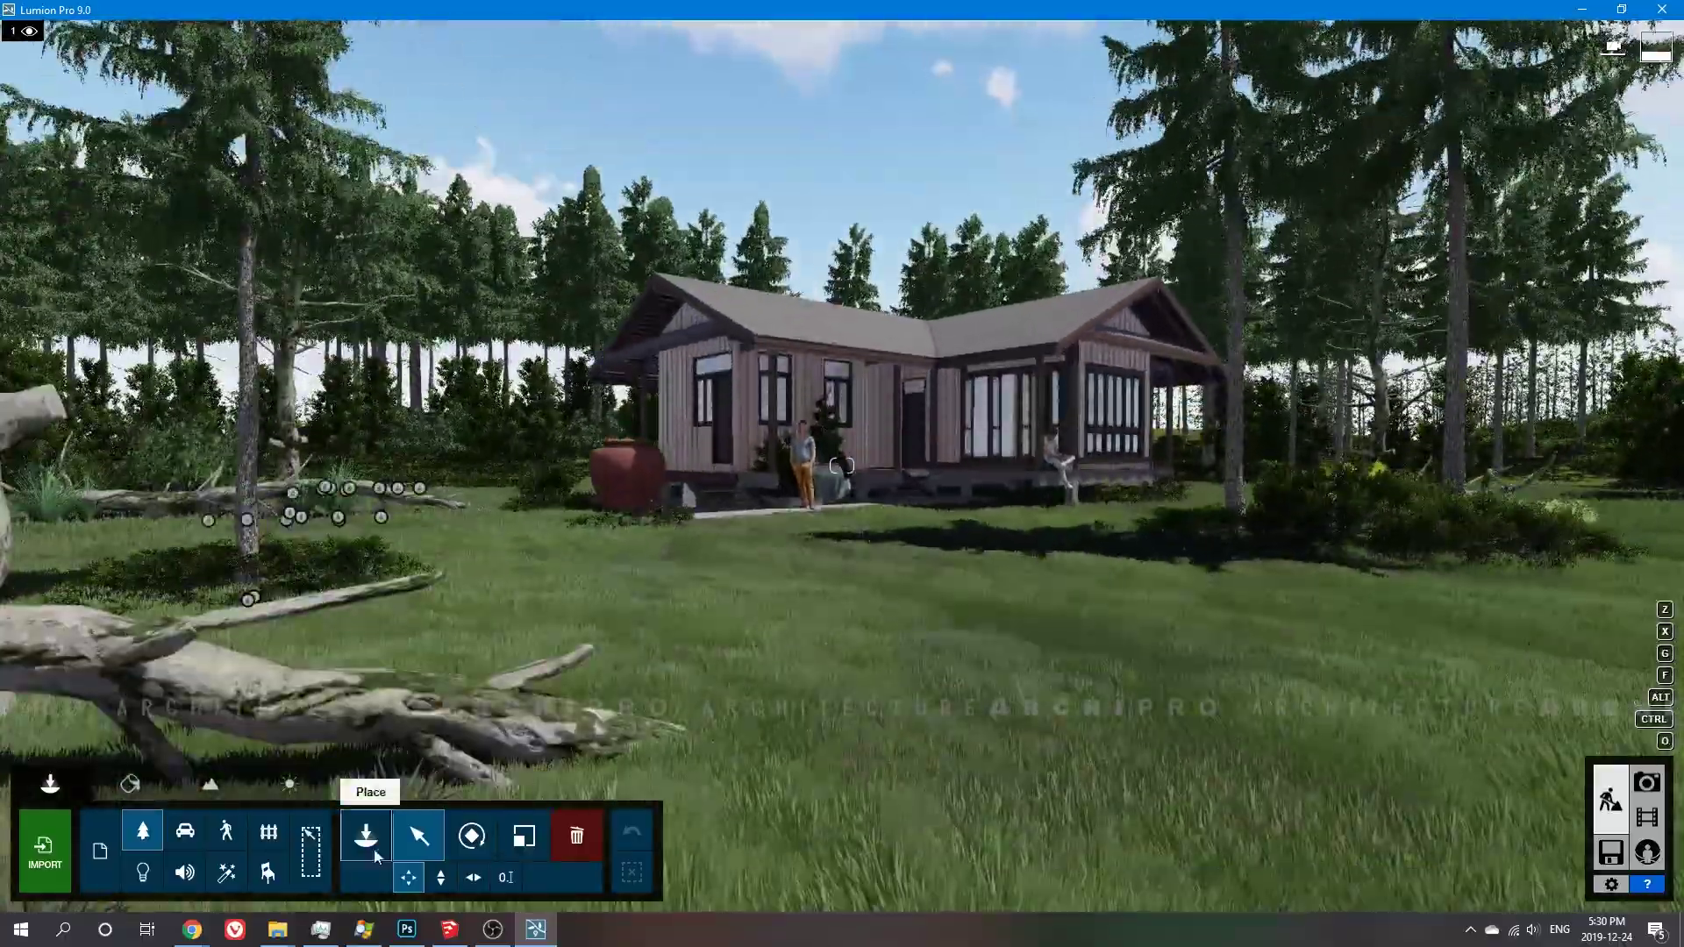
Raise the camera and place extra grass clumps across the lawn in front of the house
right_drag(1070, 689, 1193, 686)
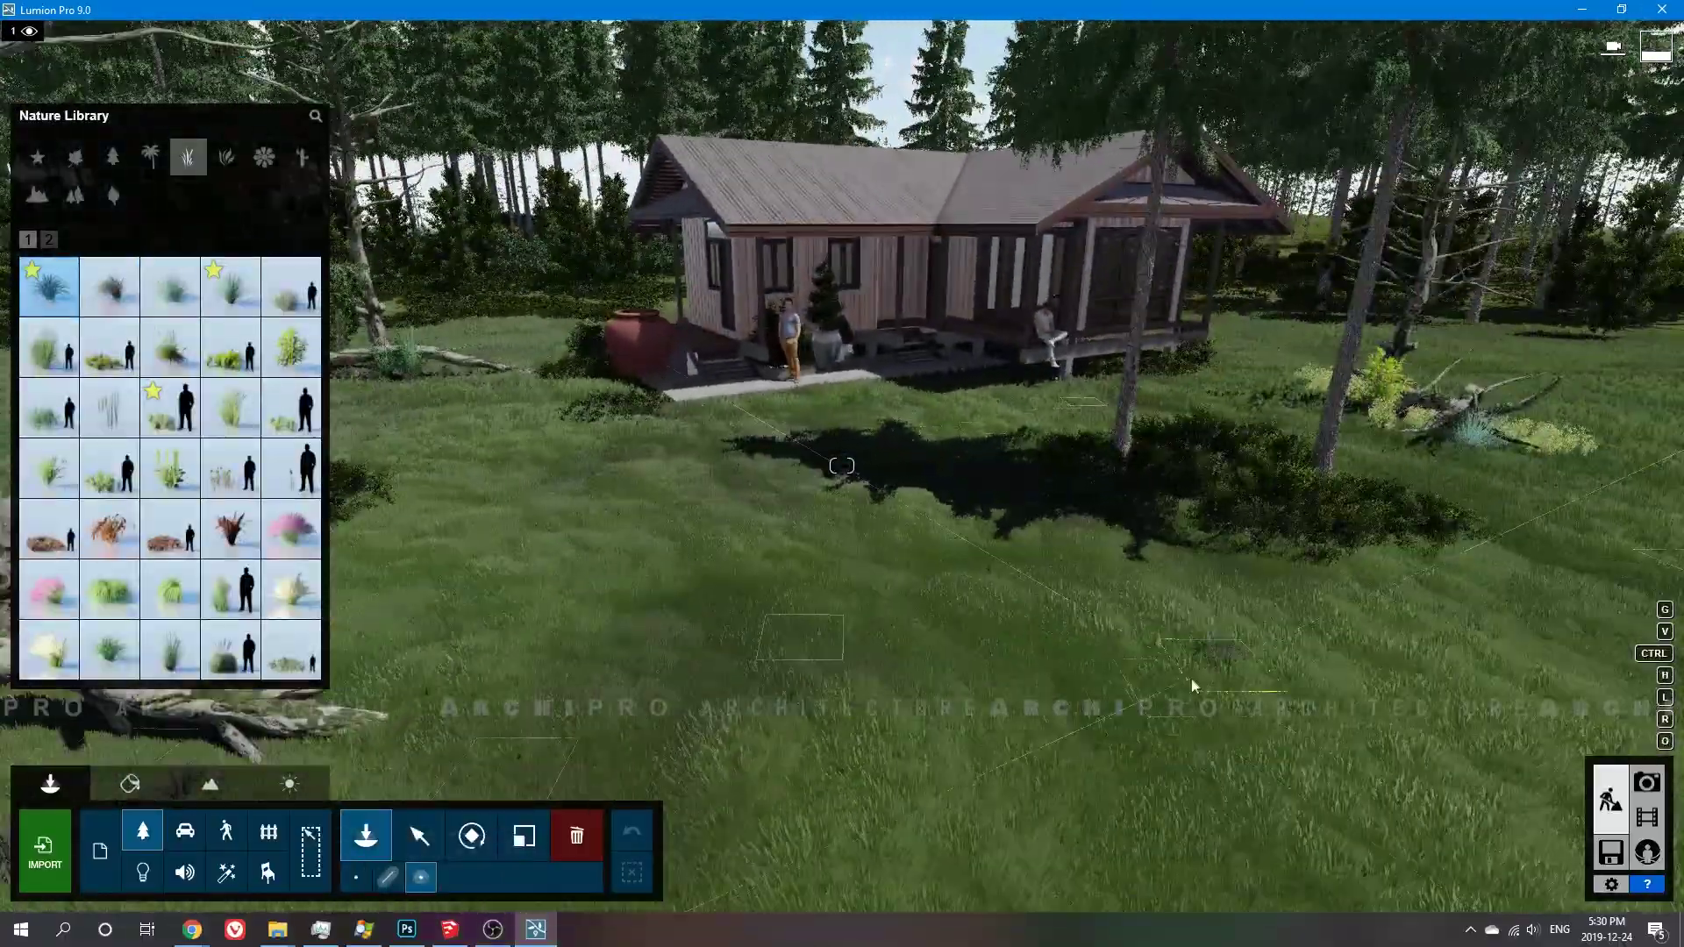
ctrl+click(1193, 686)
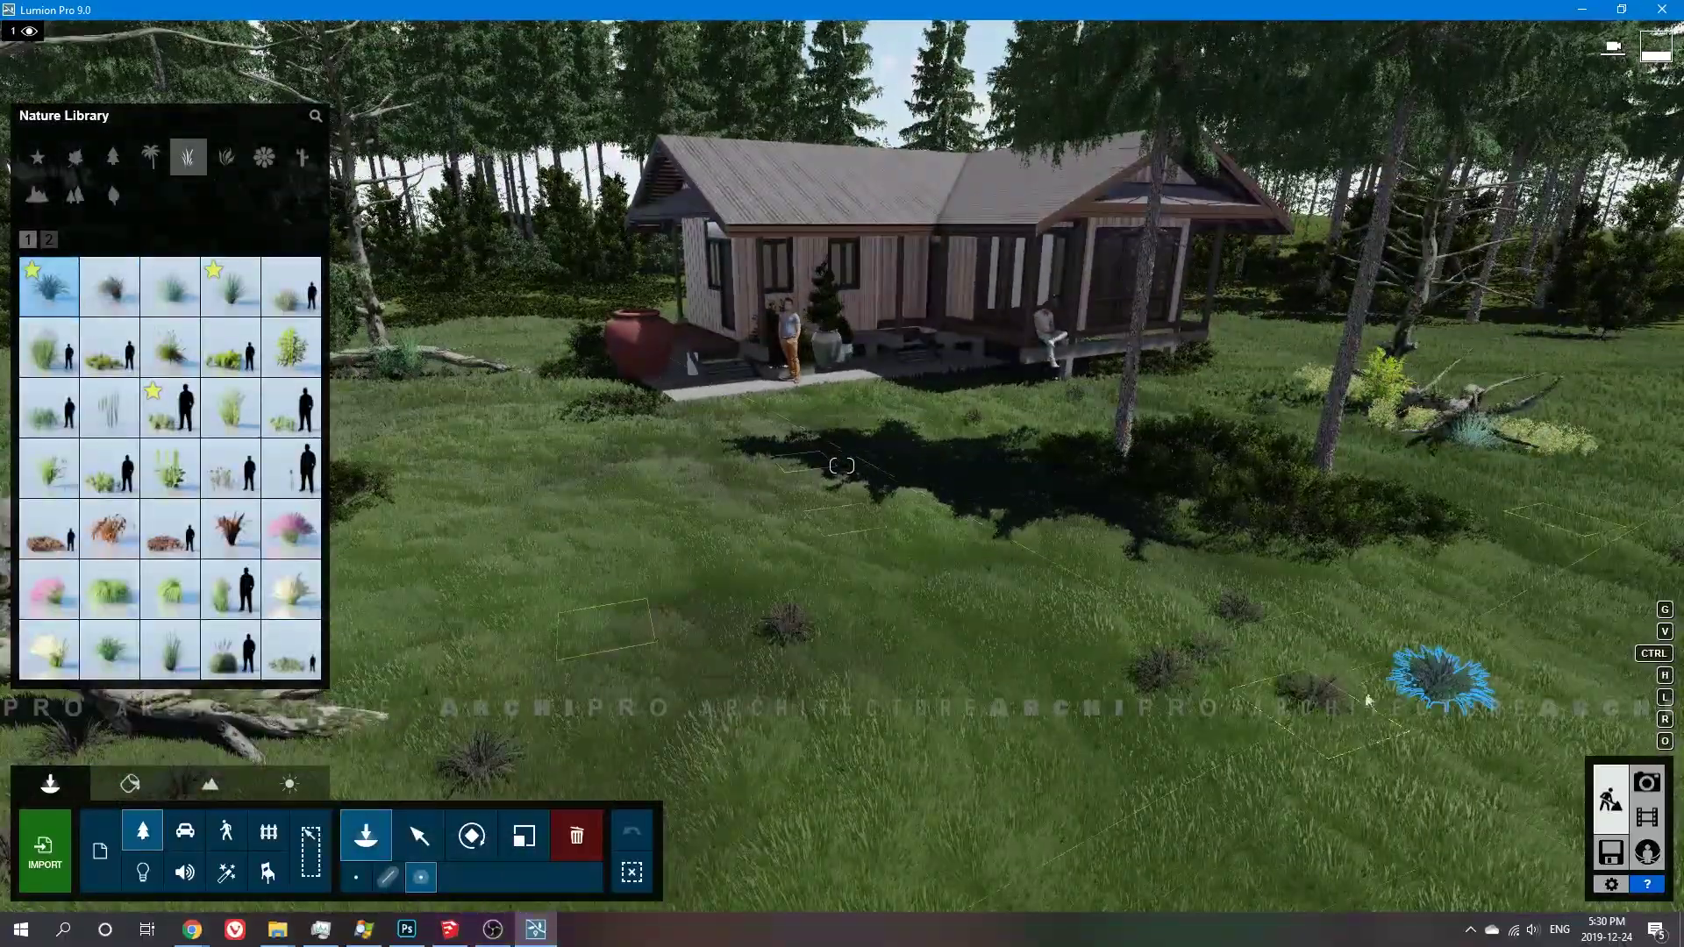
click(1646, 782)
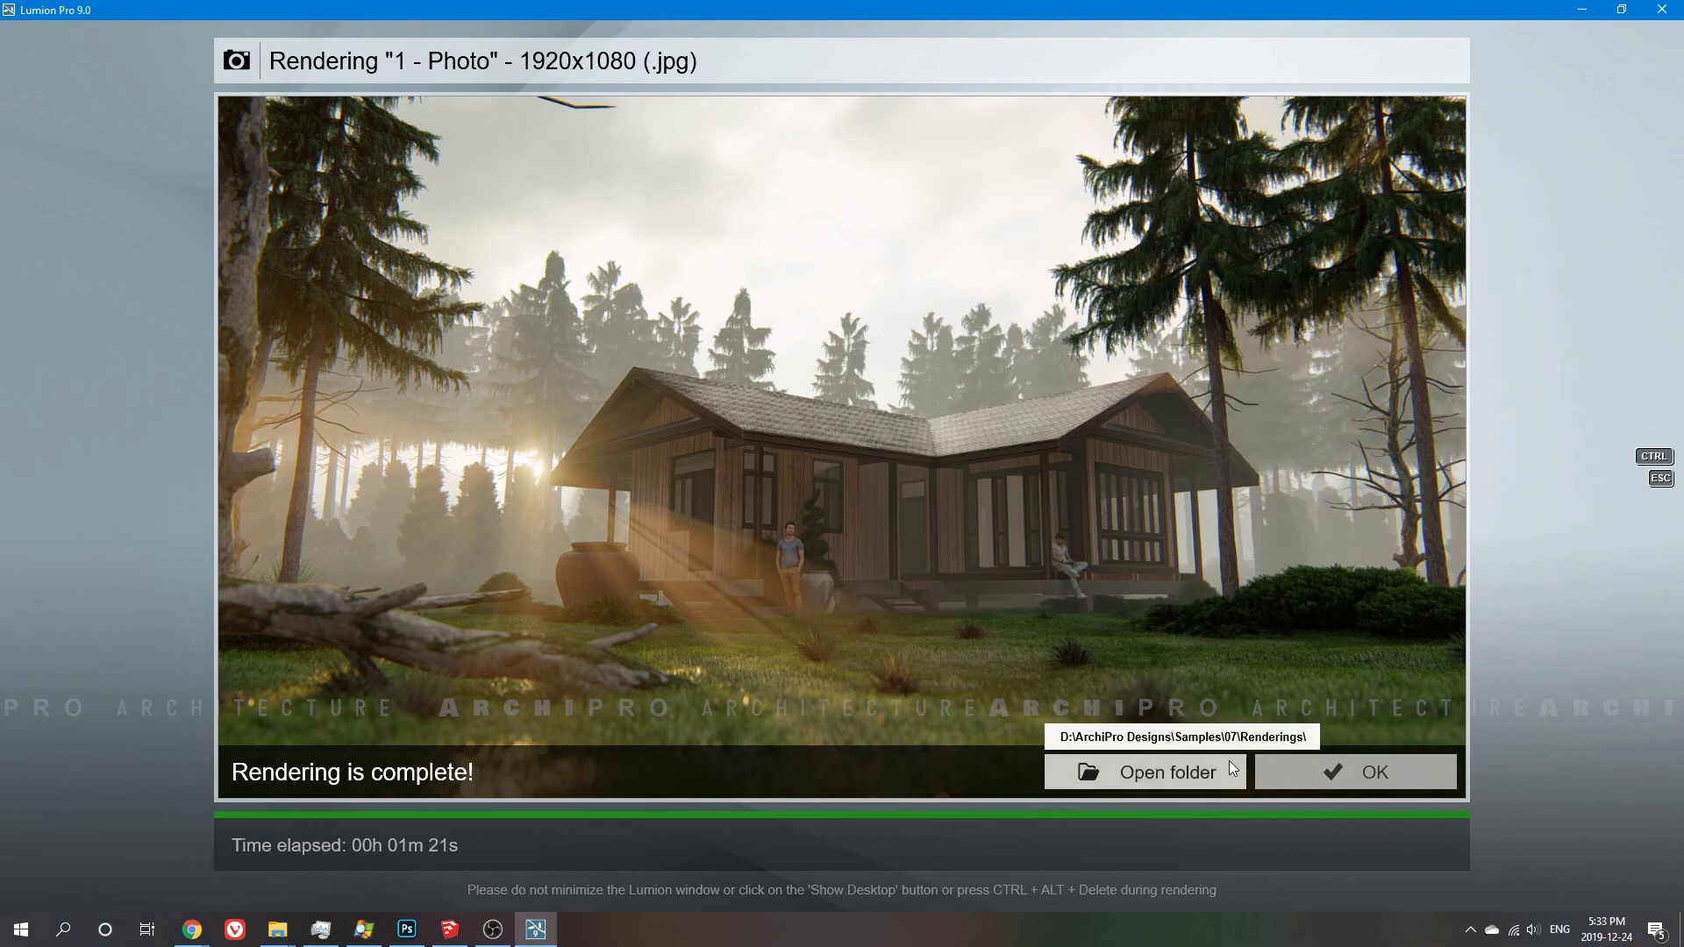
Store a low view of the house in photo slot 2
key(Escape)
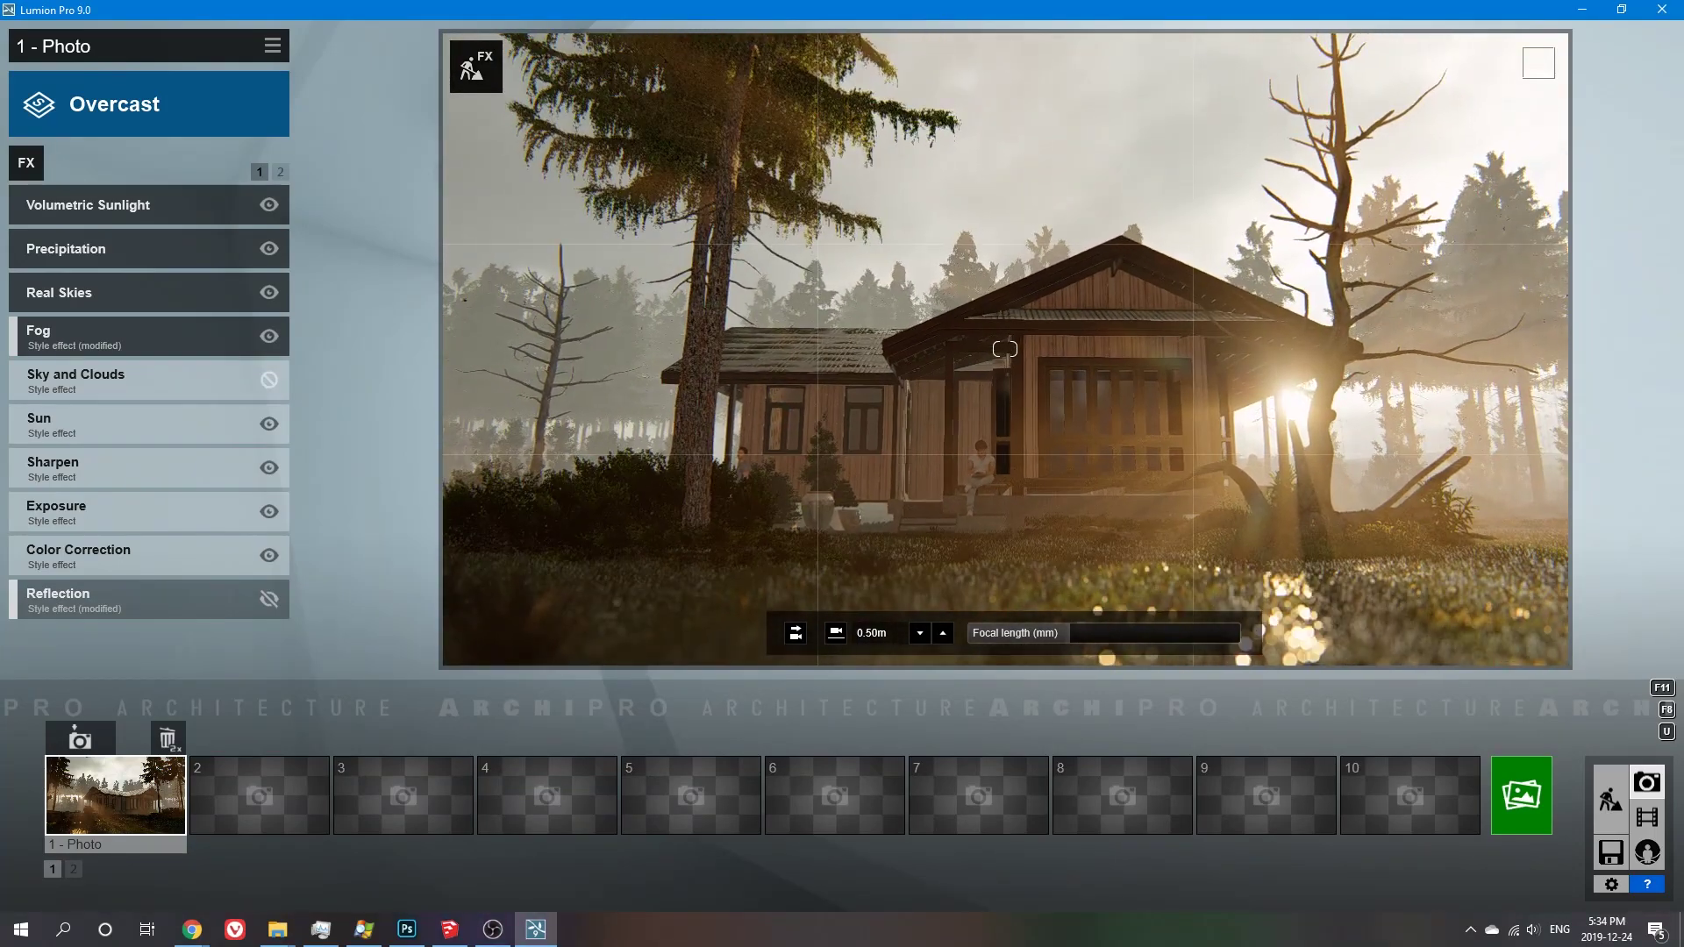
click(224, 741)
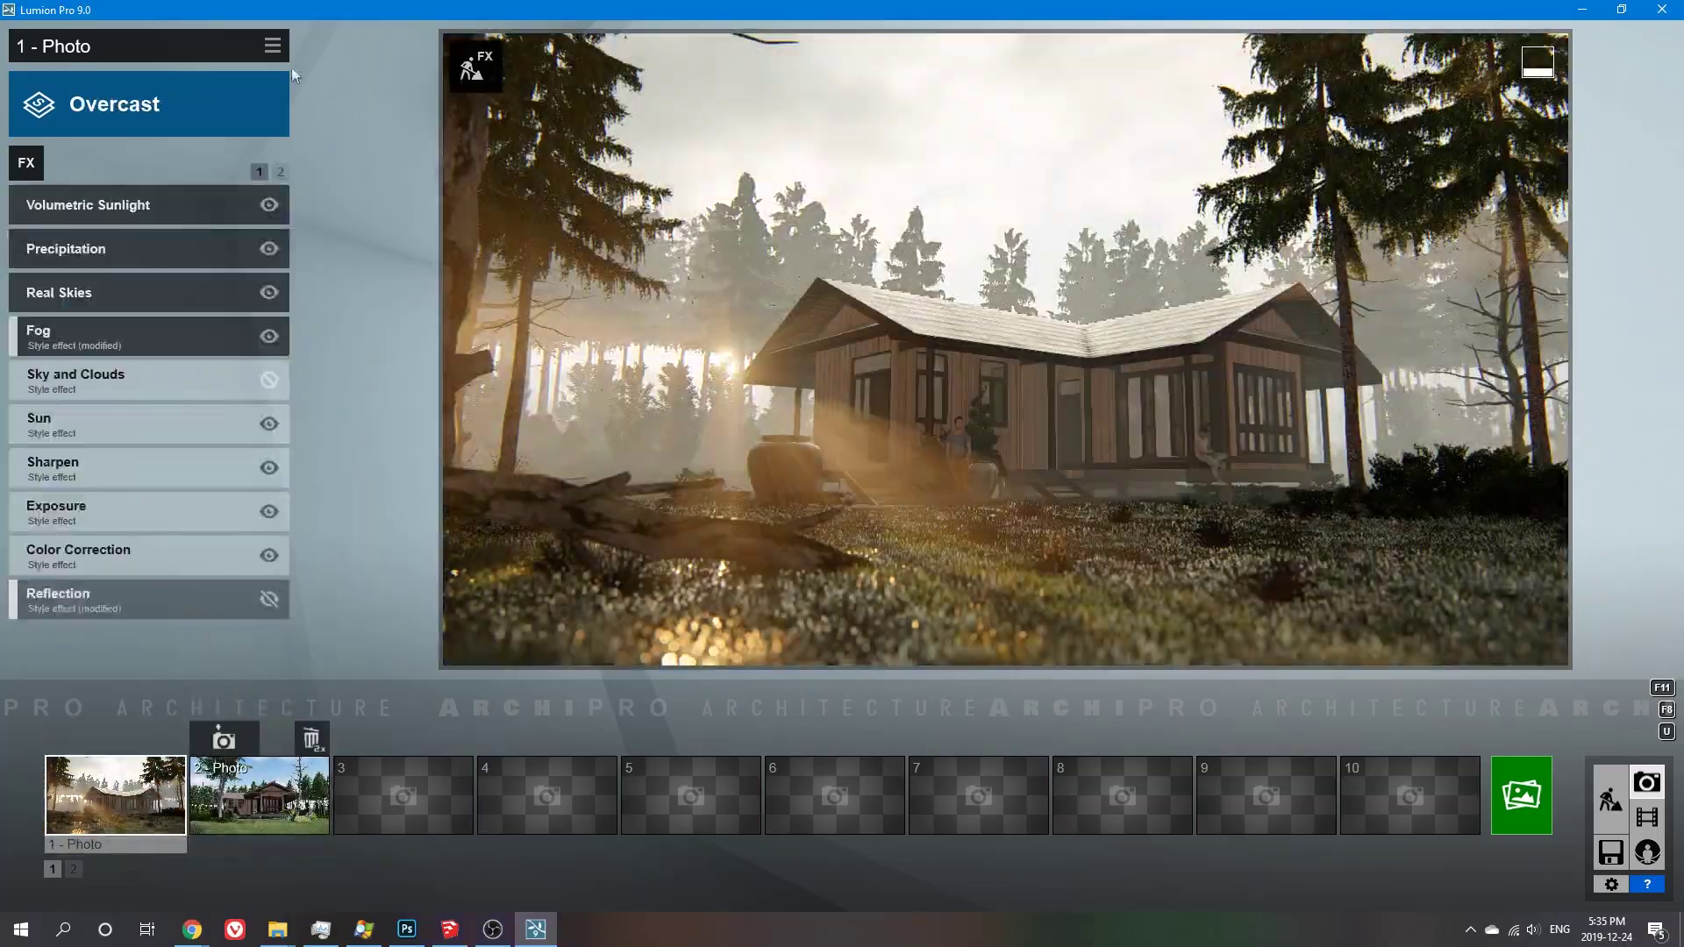
click(272, 45)
Copy photo 1's Overcast effects onto photo 2 and discard a first photo 3 view
click(147, 65)
click(260, 793)
click(272, 45)
click(330, 65)
click(403, 794)
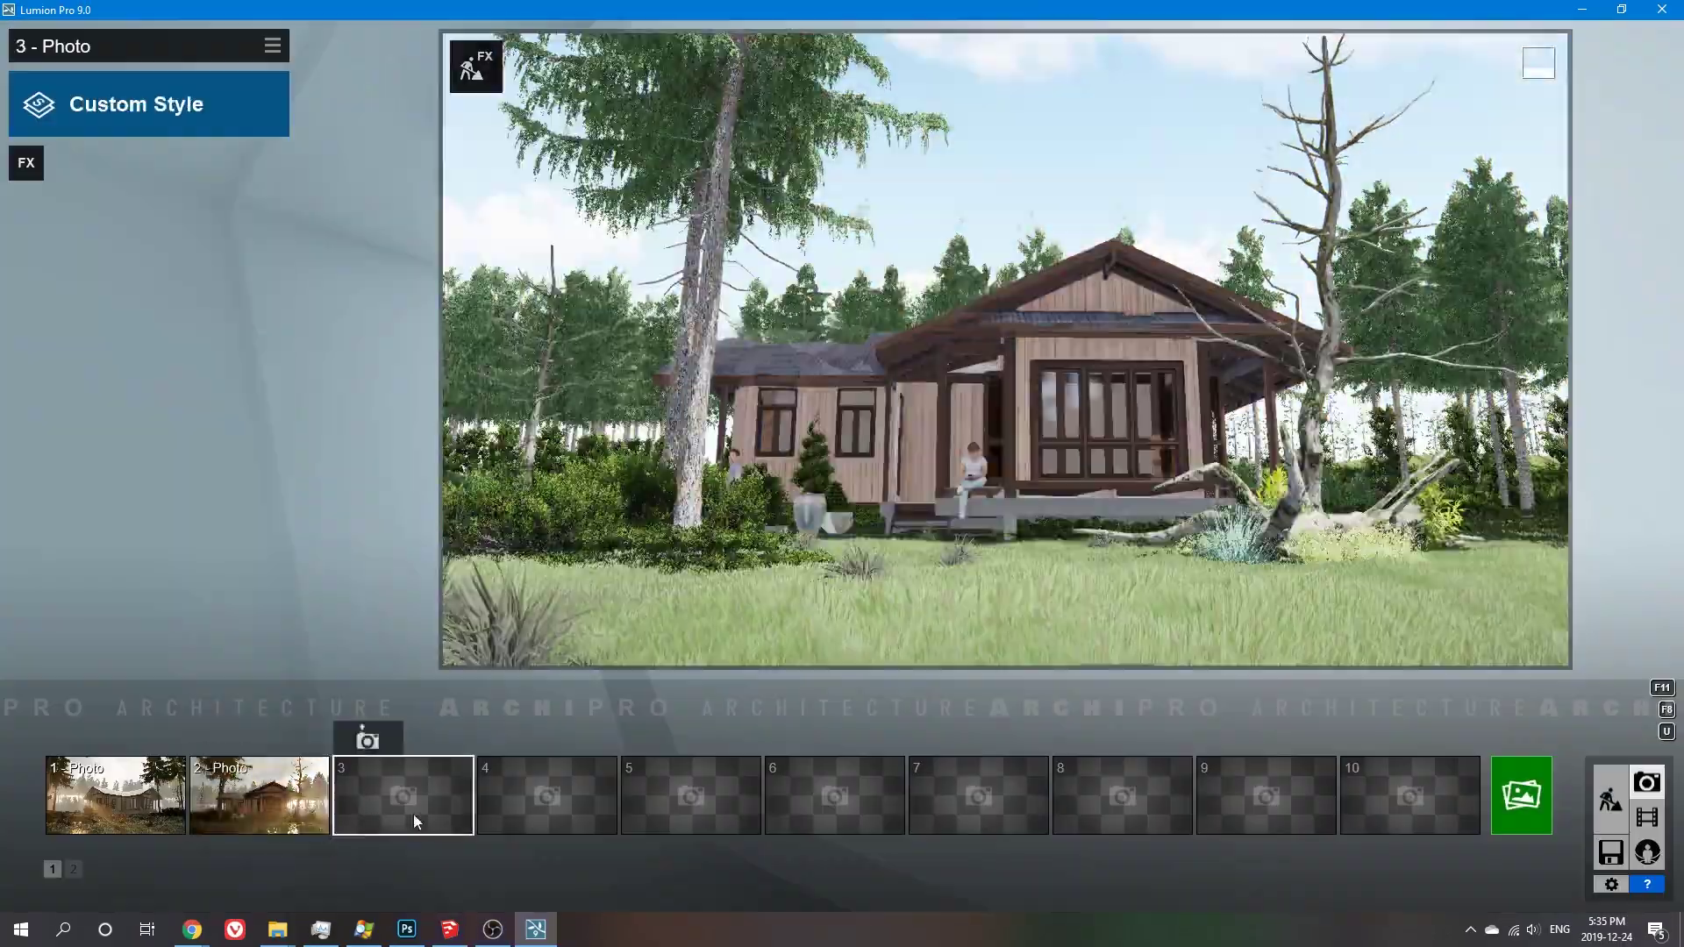
click(367, 741)
double_click(454, 739)
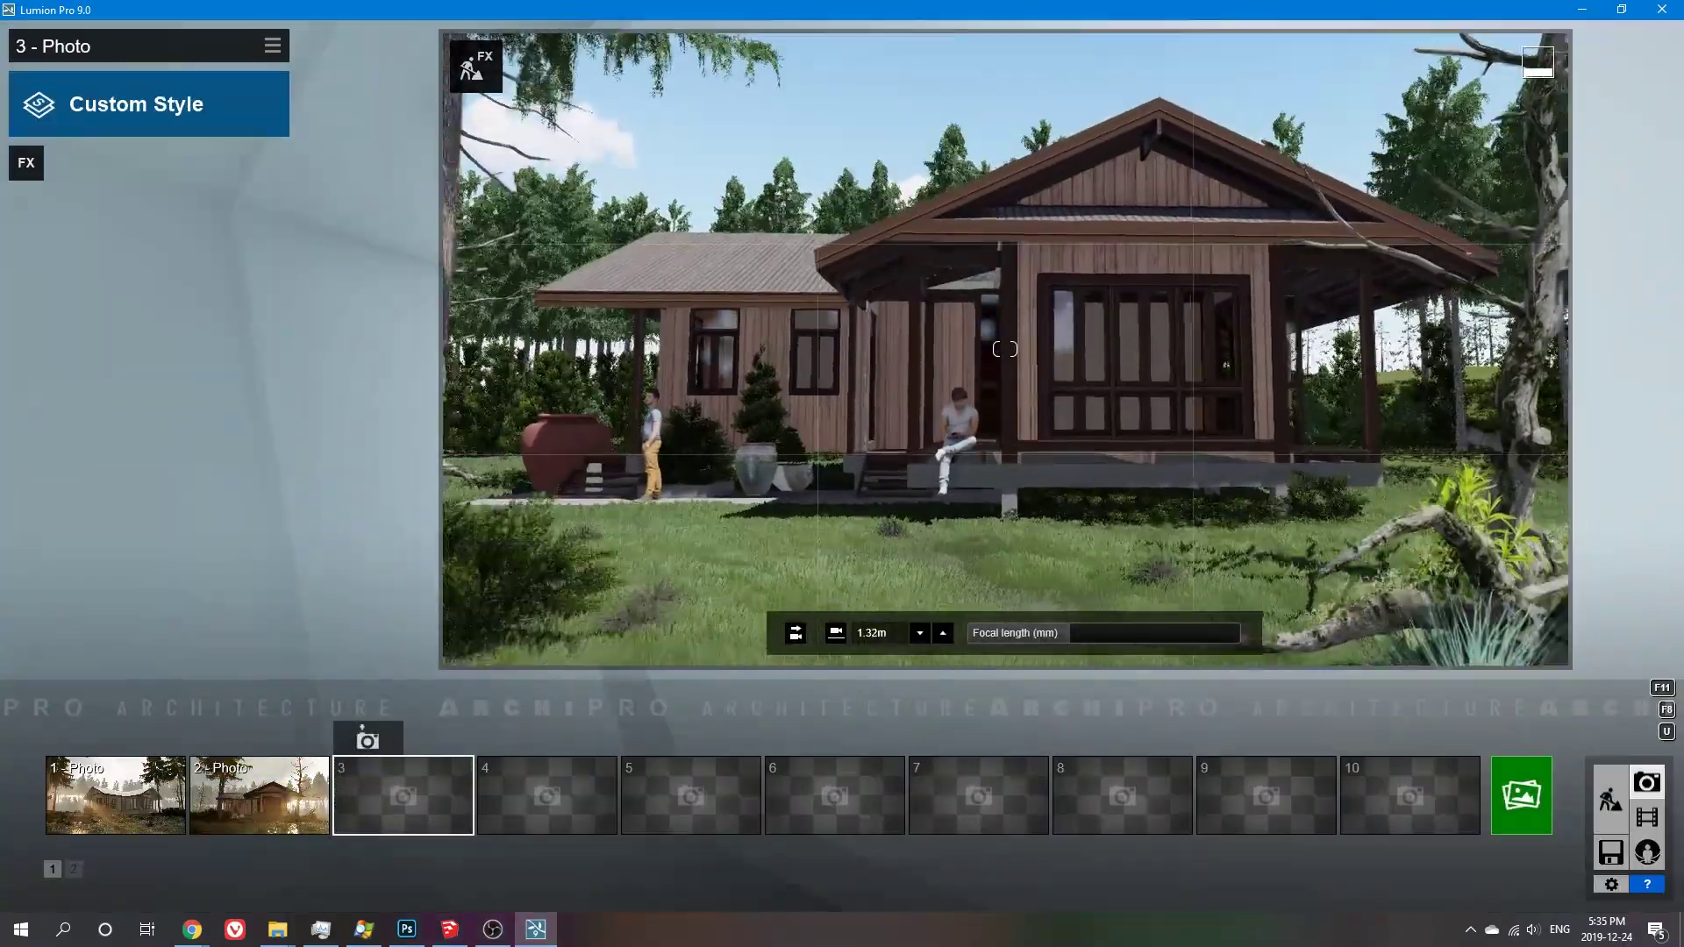
Reposition the camera to a low side view by the clay pot and store it as photo 3
key(s)
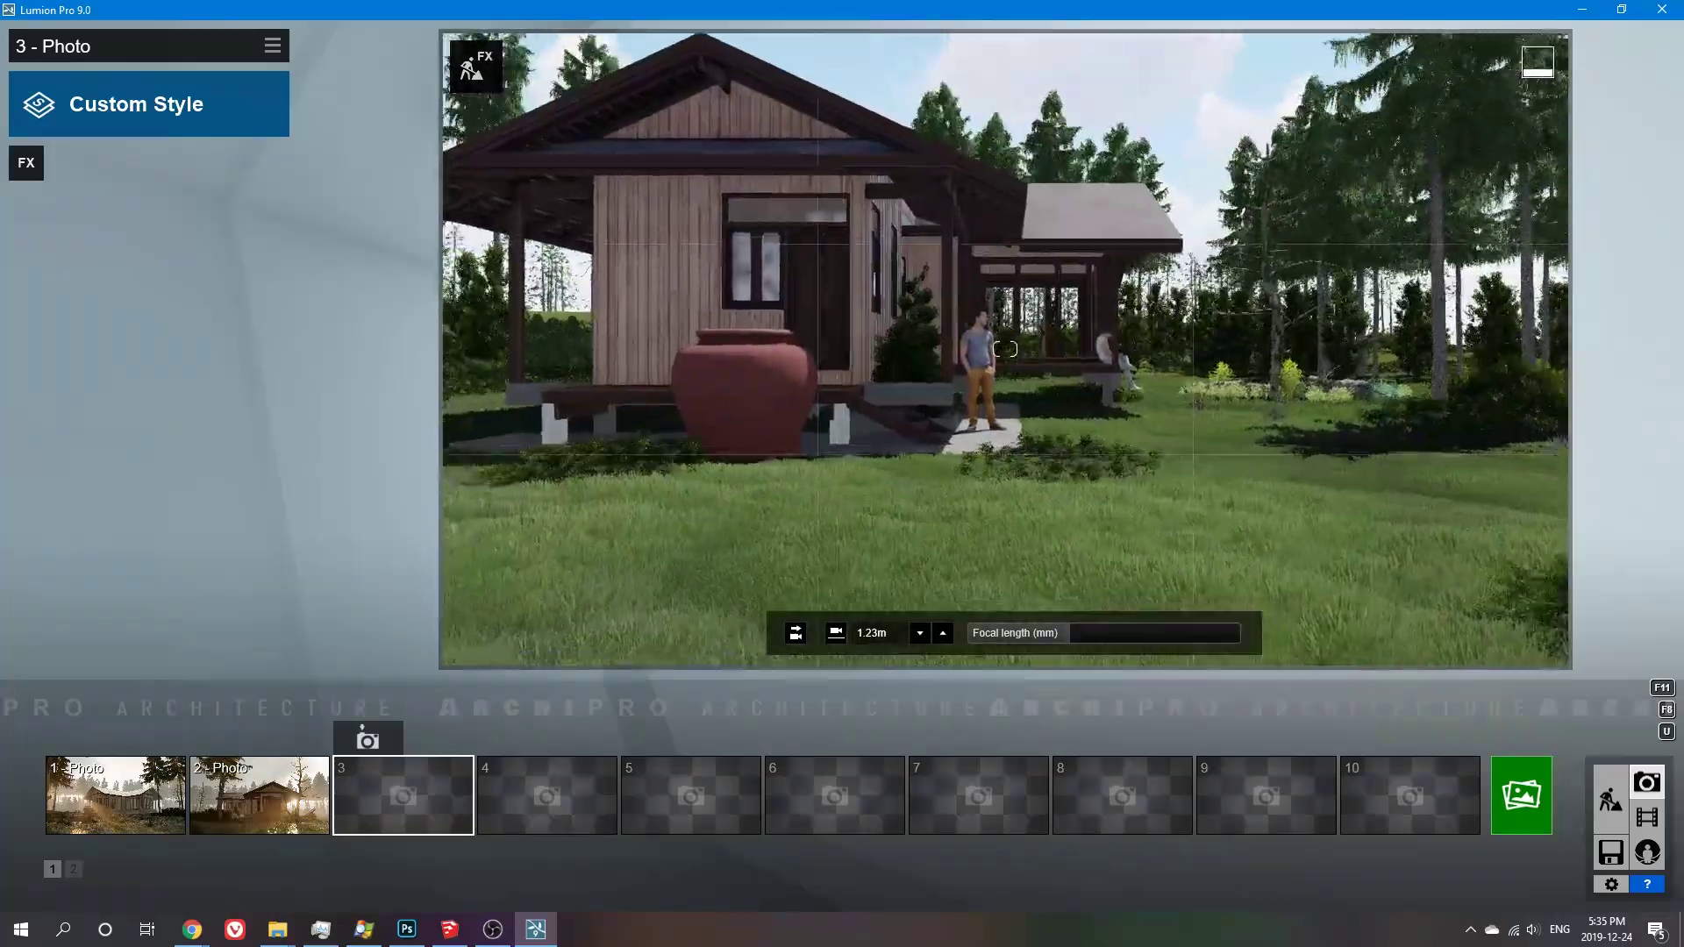
key(d)
key(q)
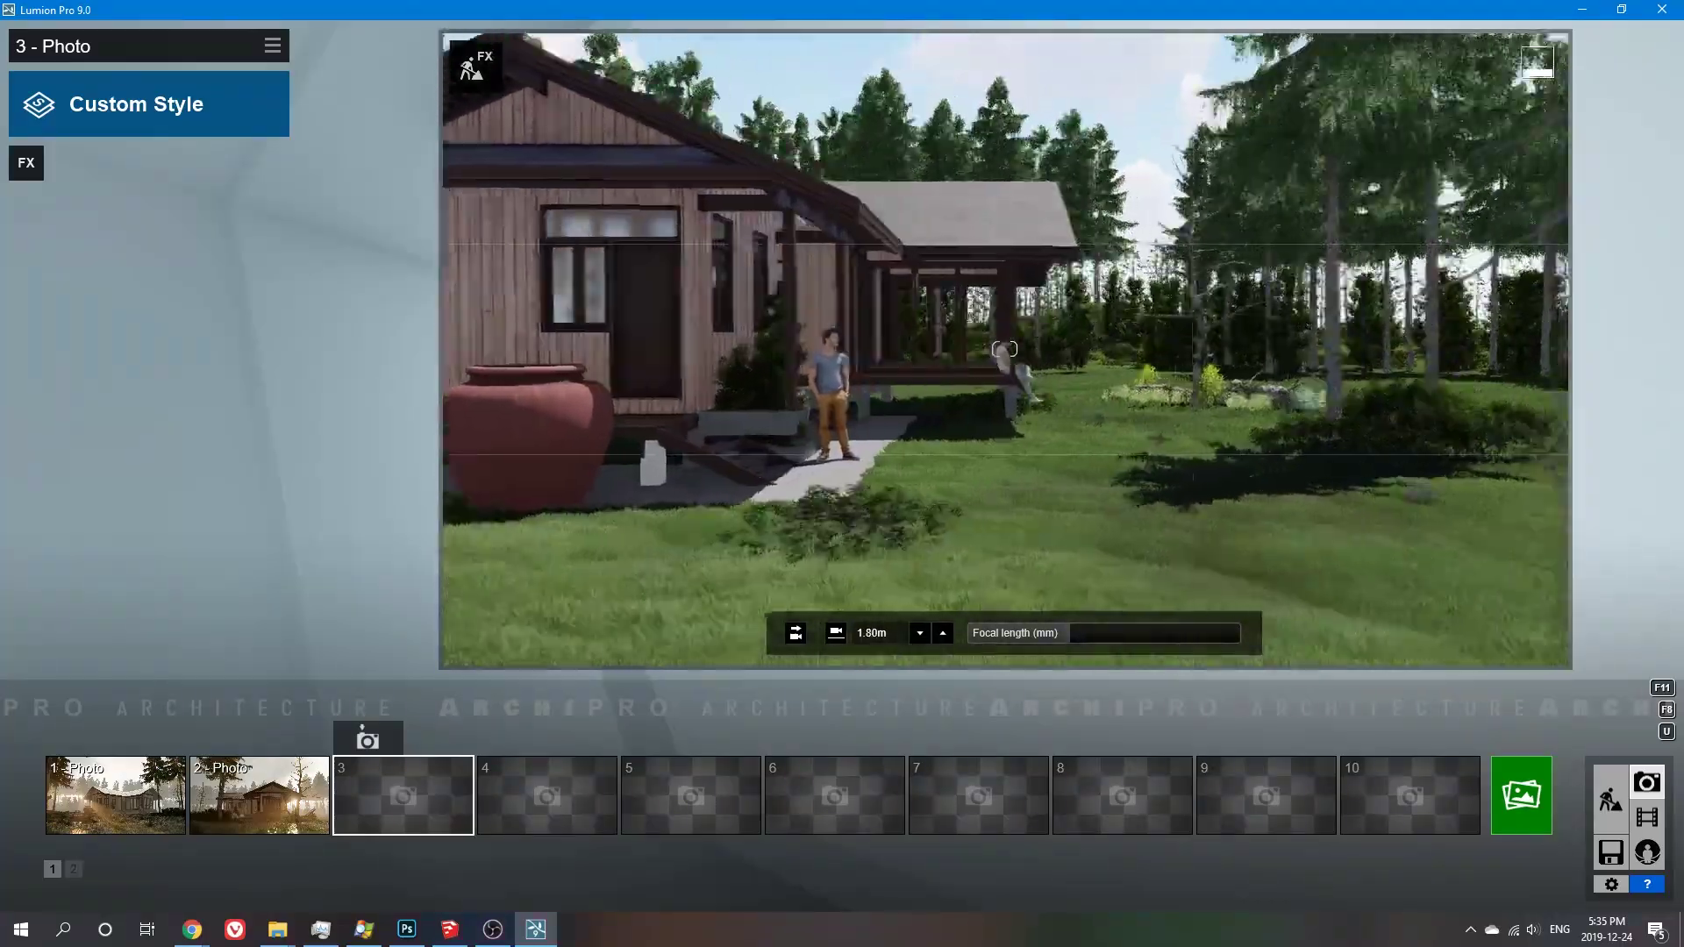
key(a)
key(e)
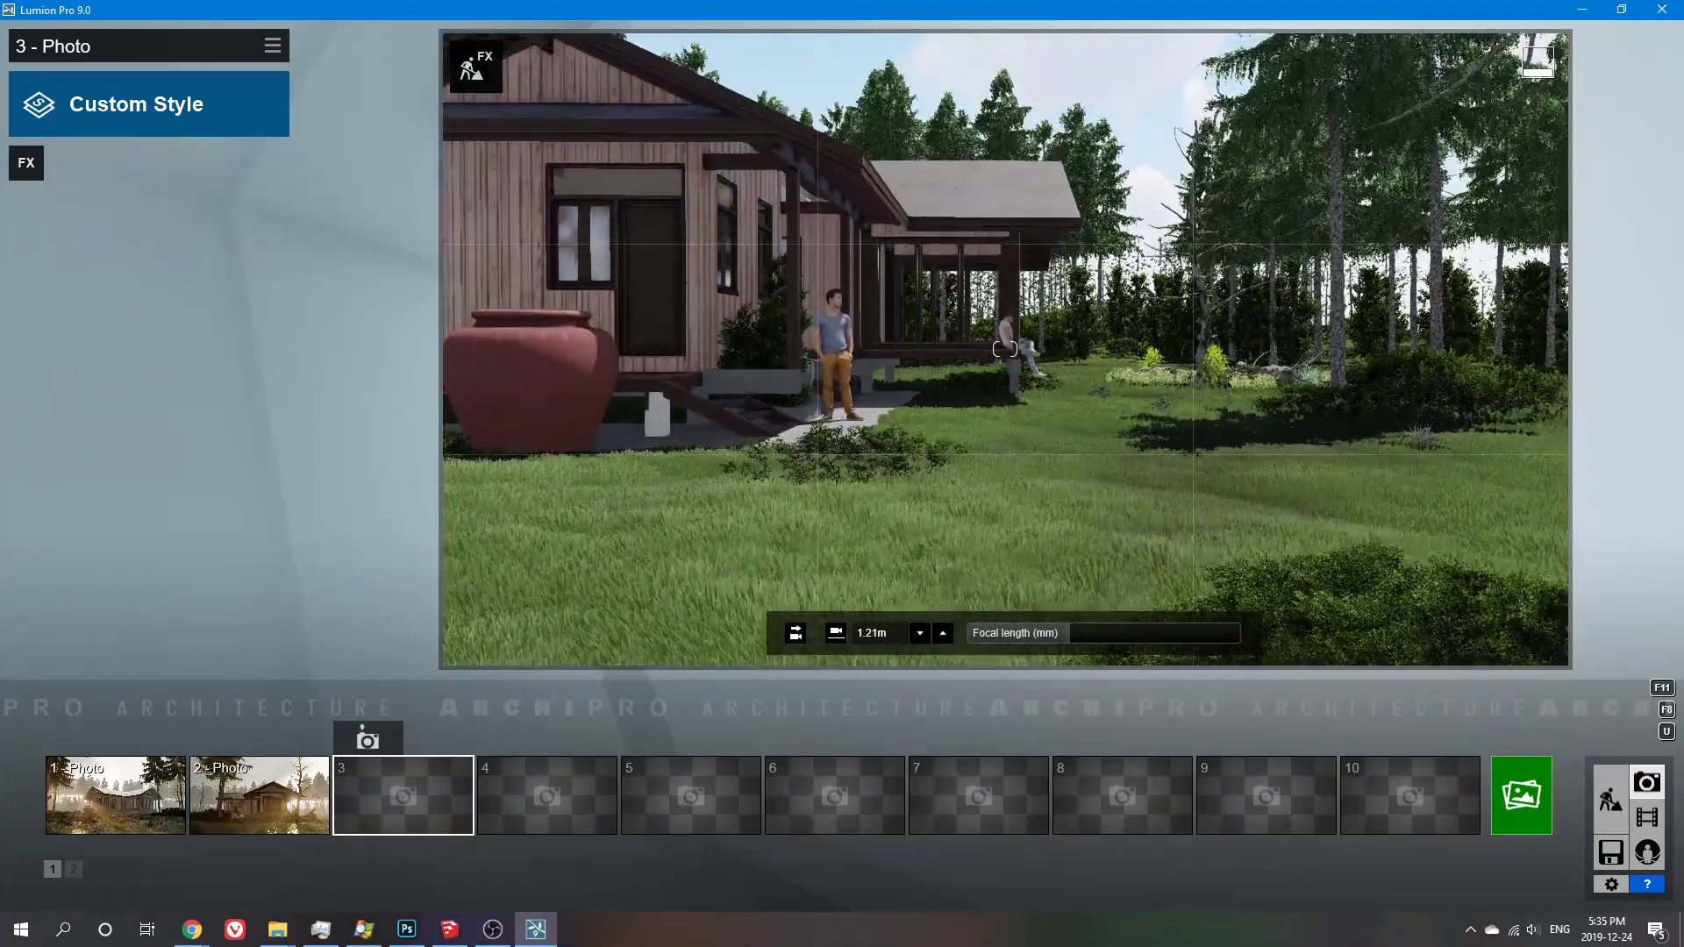
click(367, 739)
click(259, 794)
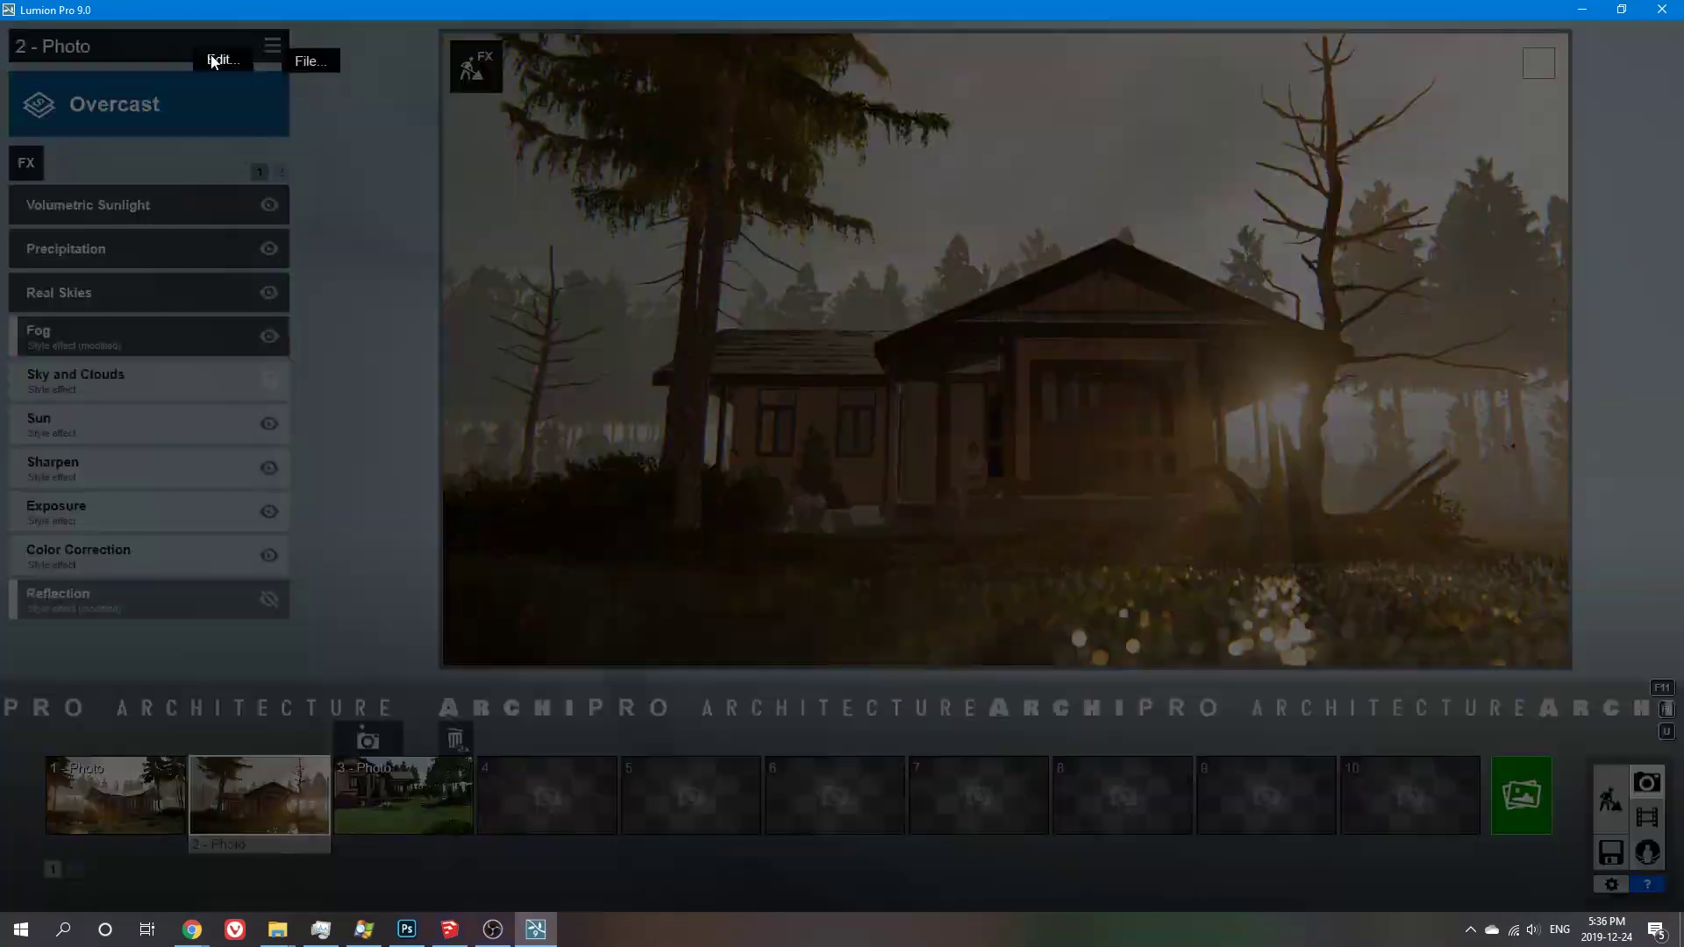
click(416, 803)
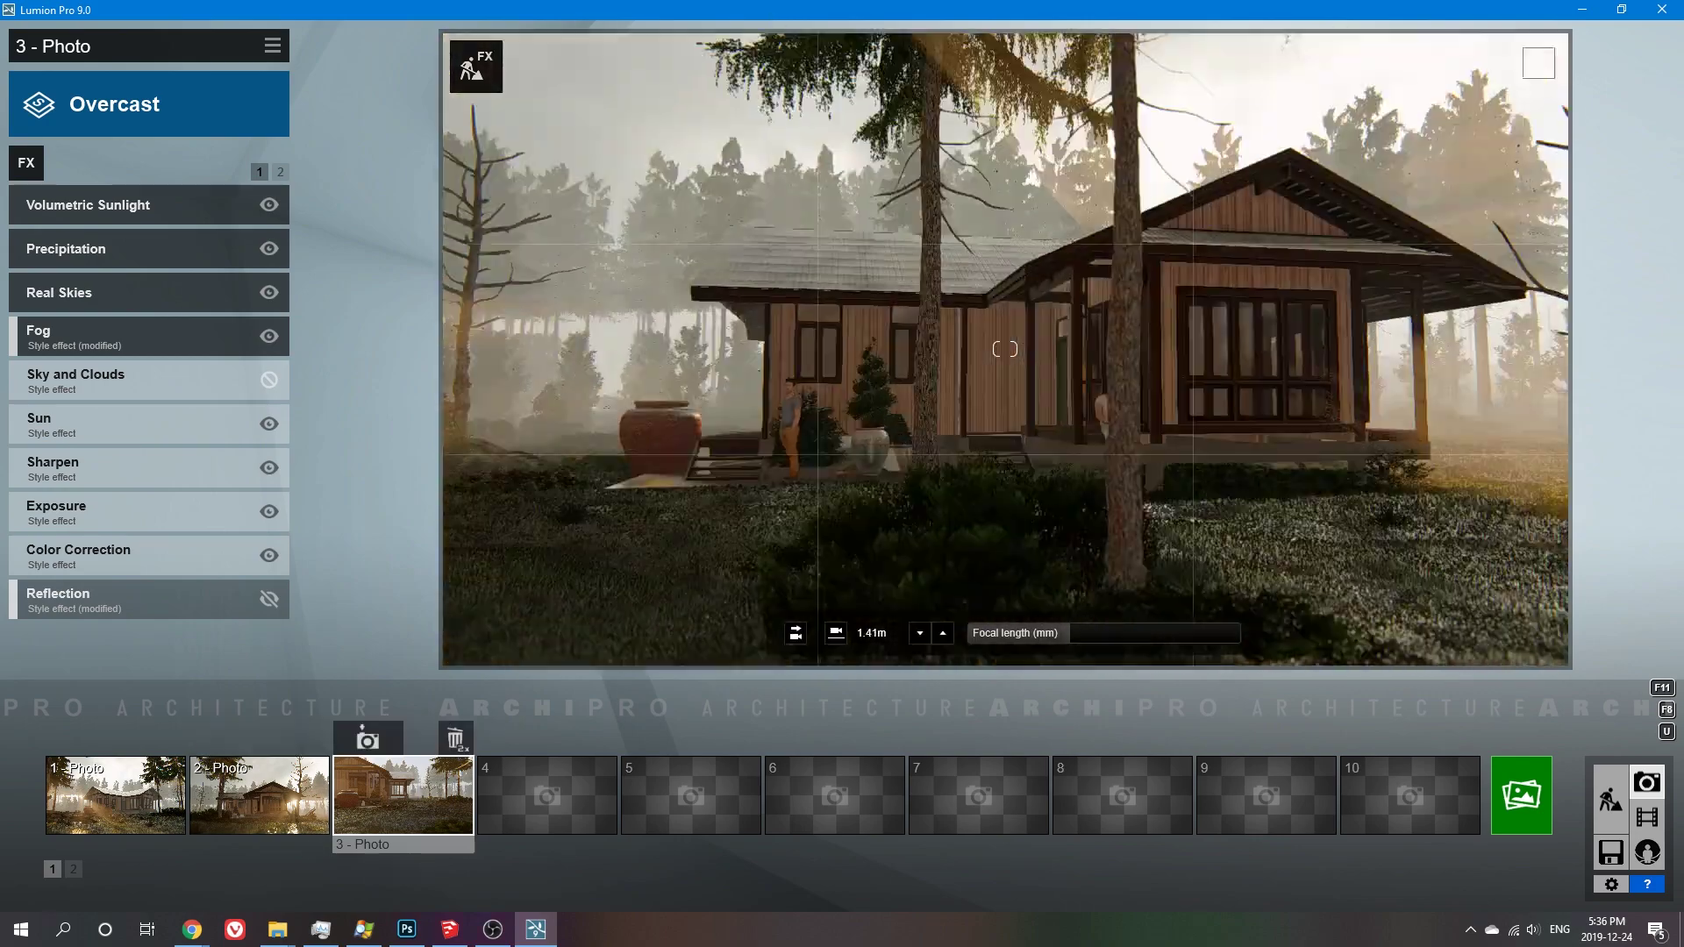
Rotate photo 2's Real Skies heading to reposition the sun
right_drag(1006, 348, 1006, 348)
click(243, 796)
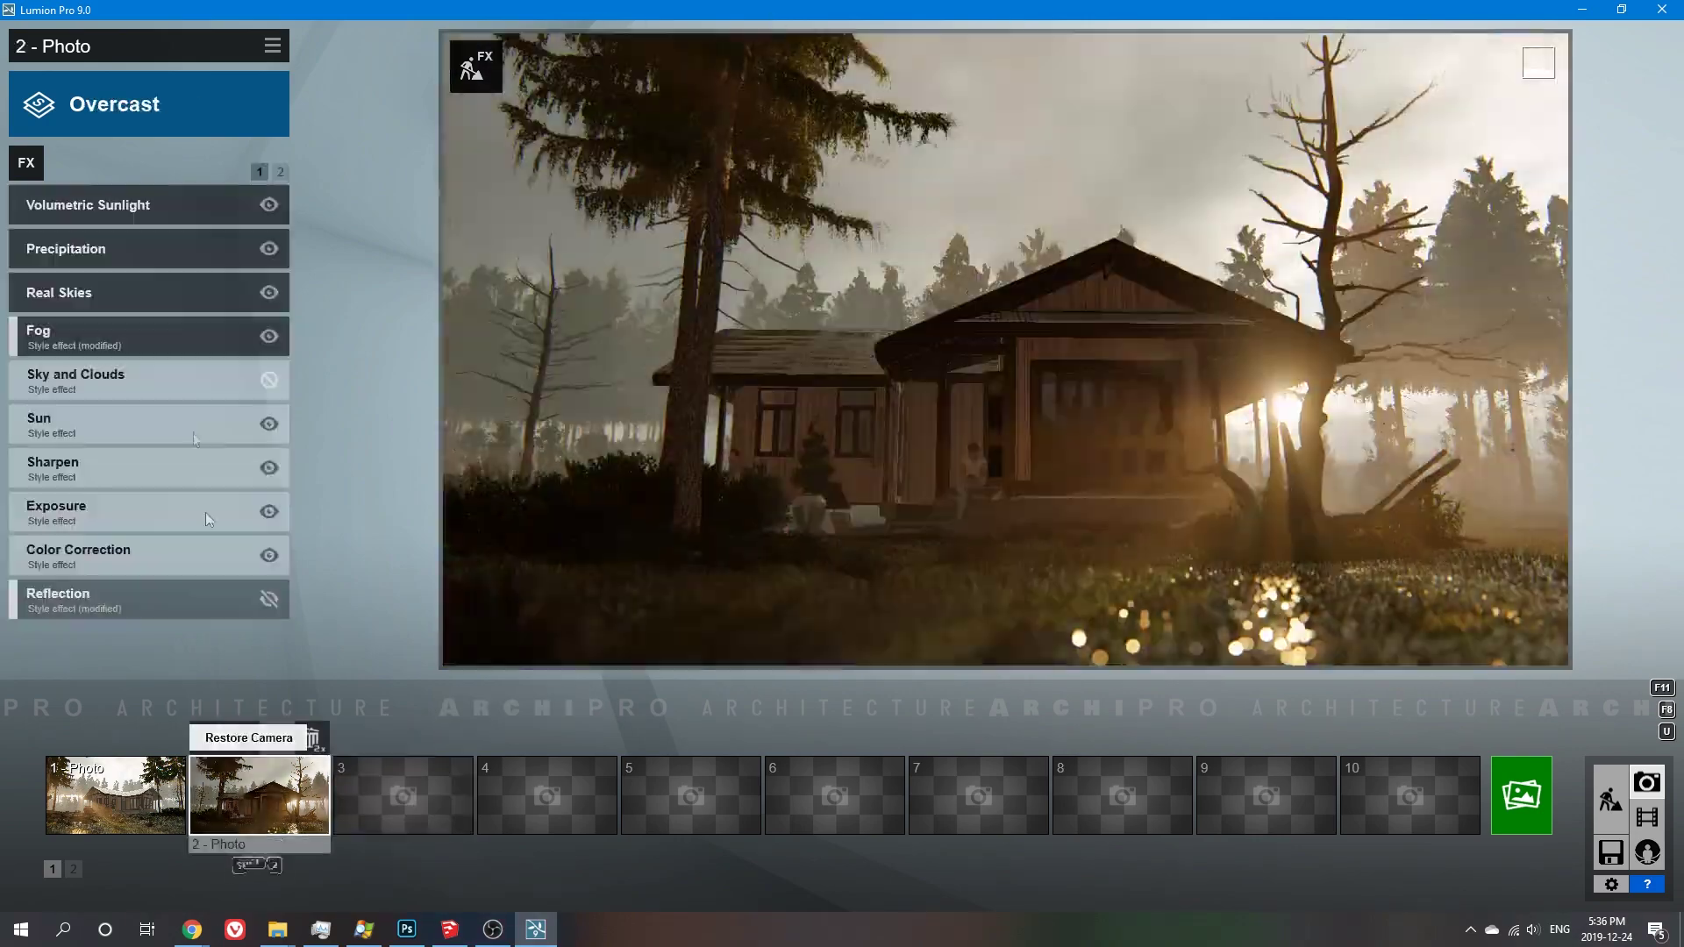
click(123, 291)
drag(65, 301, 280, 270)
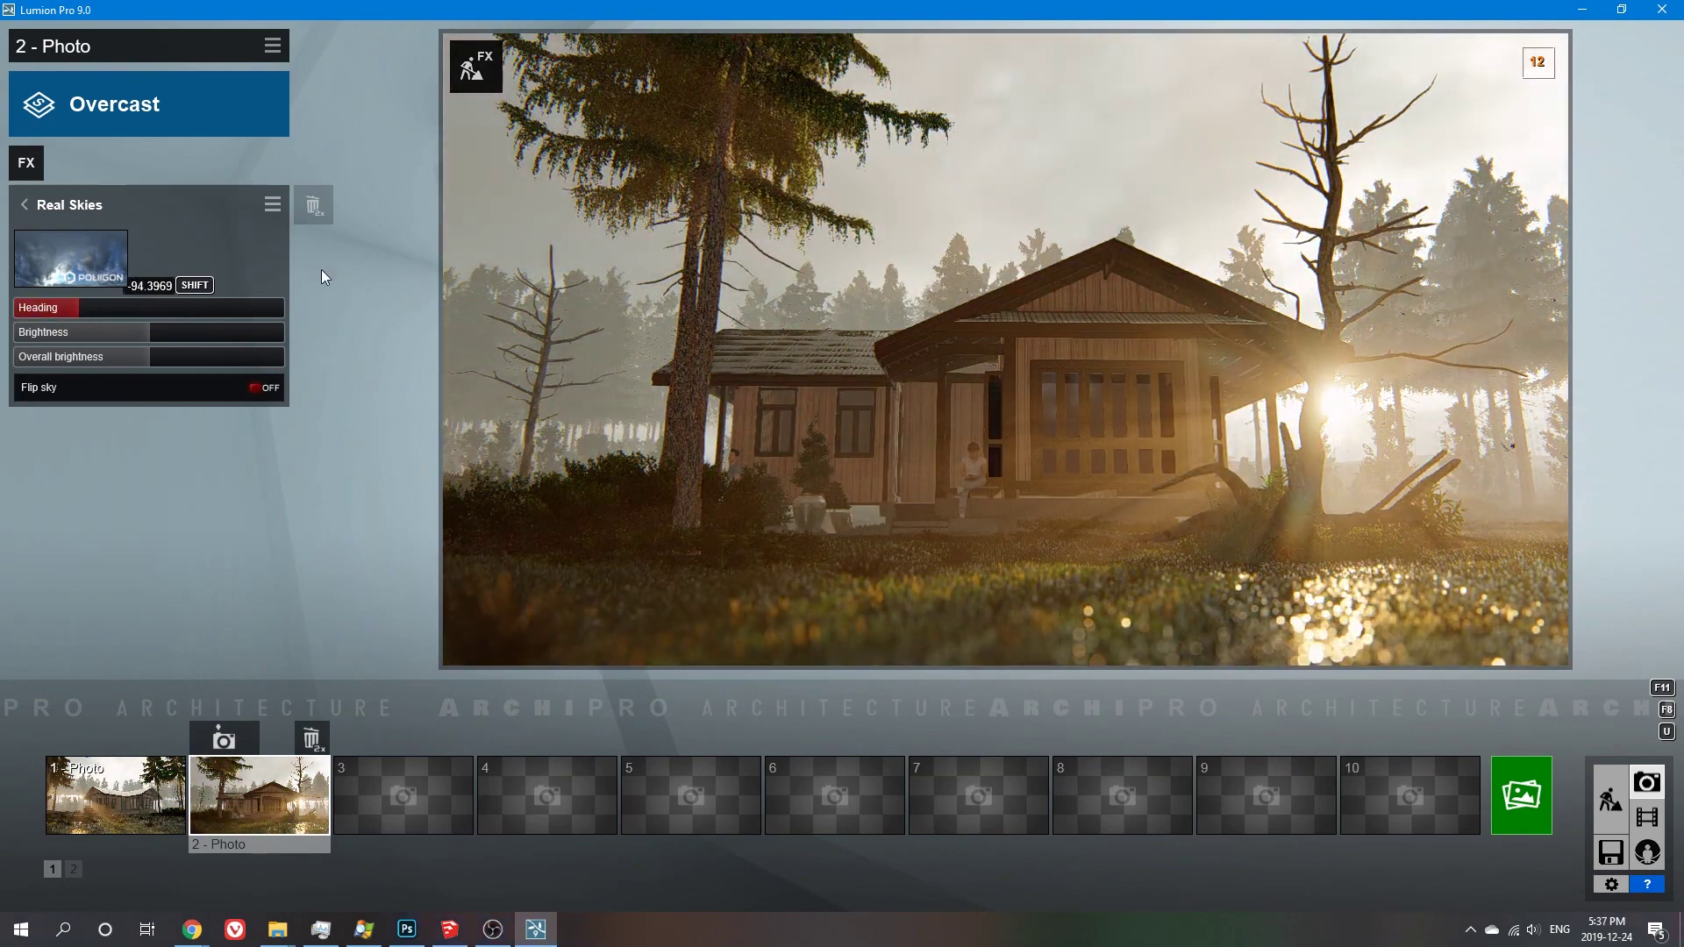
click(193, 838)
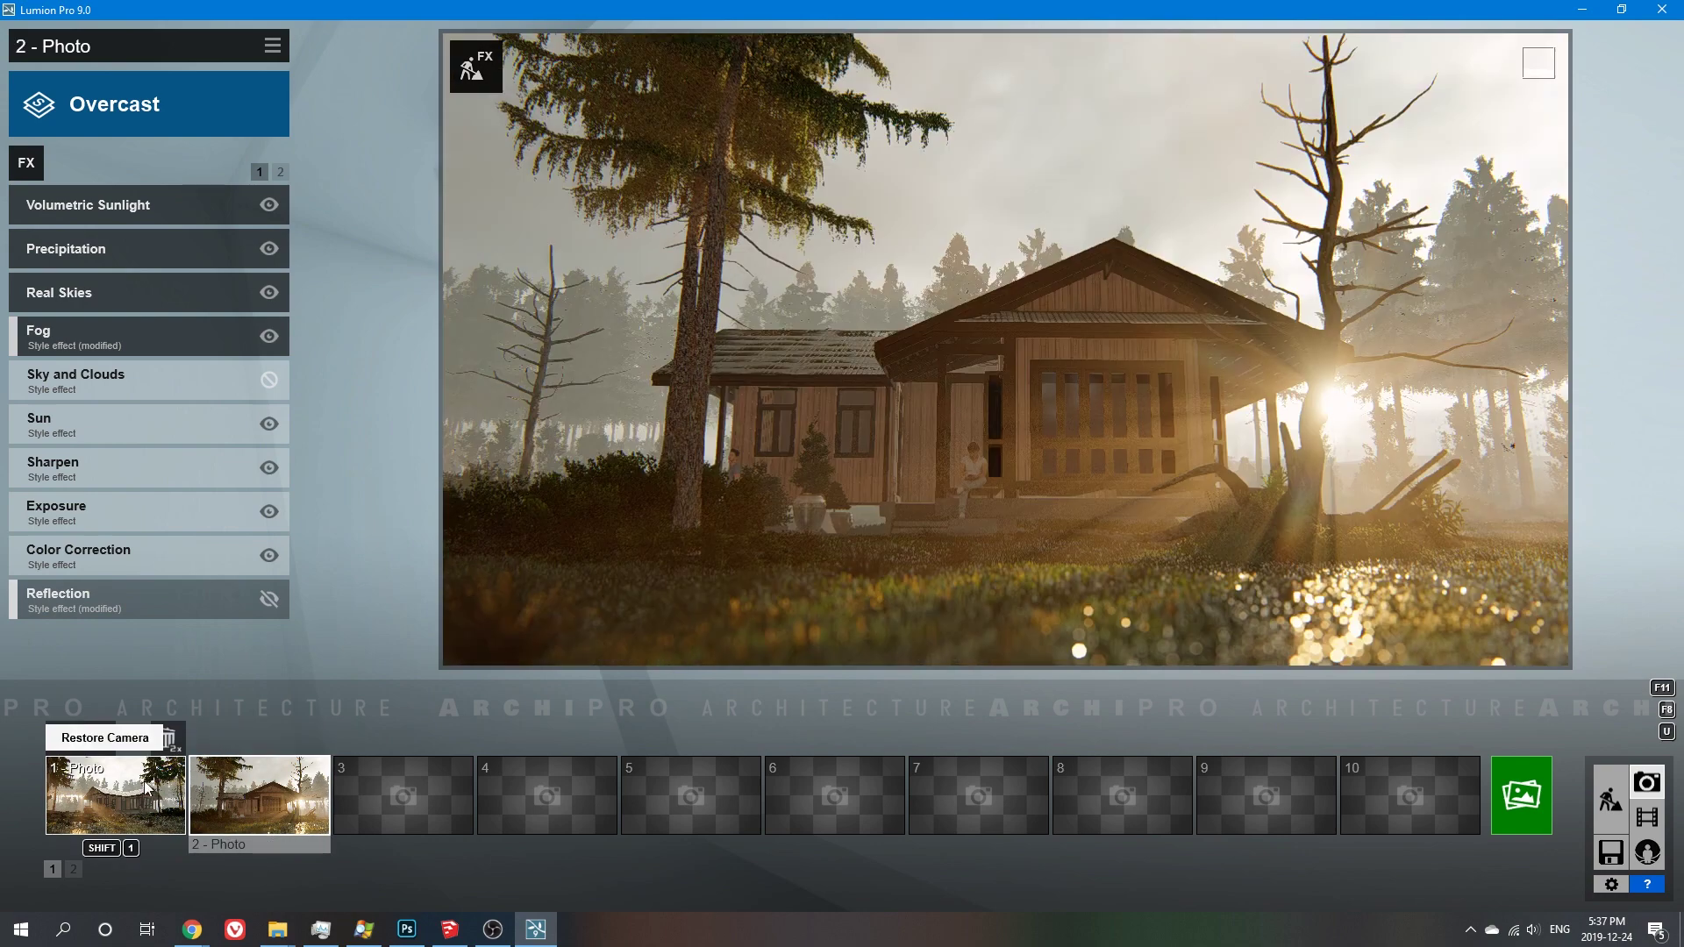
Compare photos 1 and 2, reframe photo 2 slightly, and toggle its Reflection effect
click(114, 794)
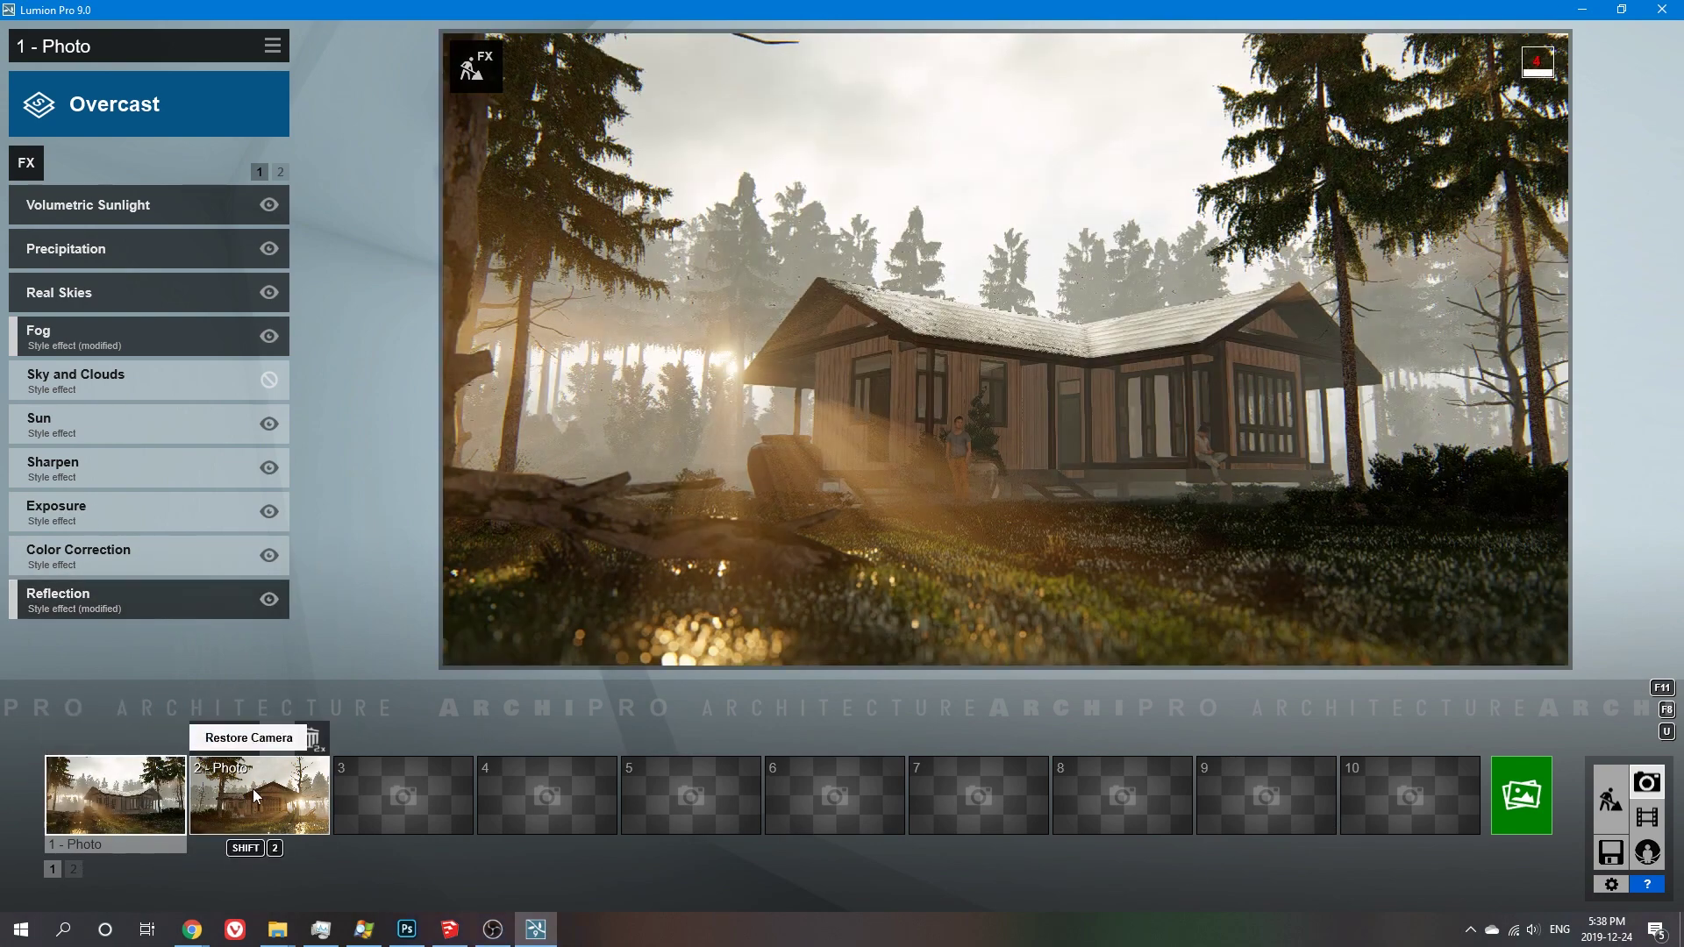
click(254, 785)
click(269, 599)
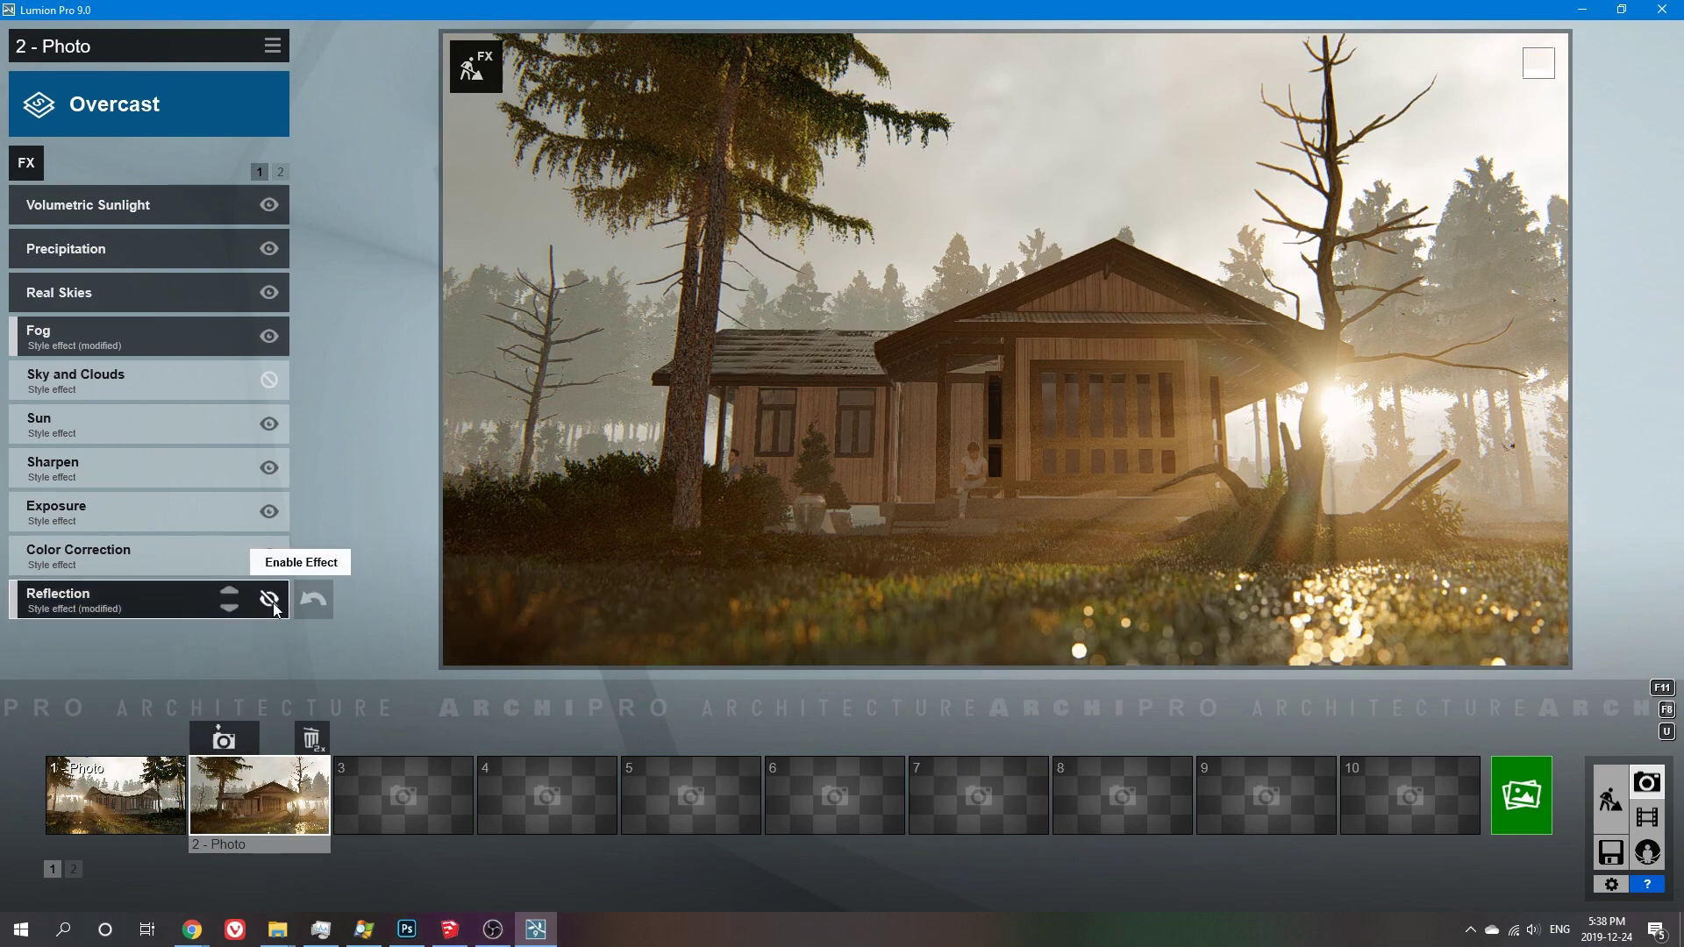
mouse_move(803, 497)
right_down()
mouse_move(777, 497)
mouse_move(807, 482)
right_up()
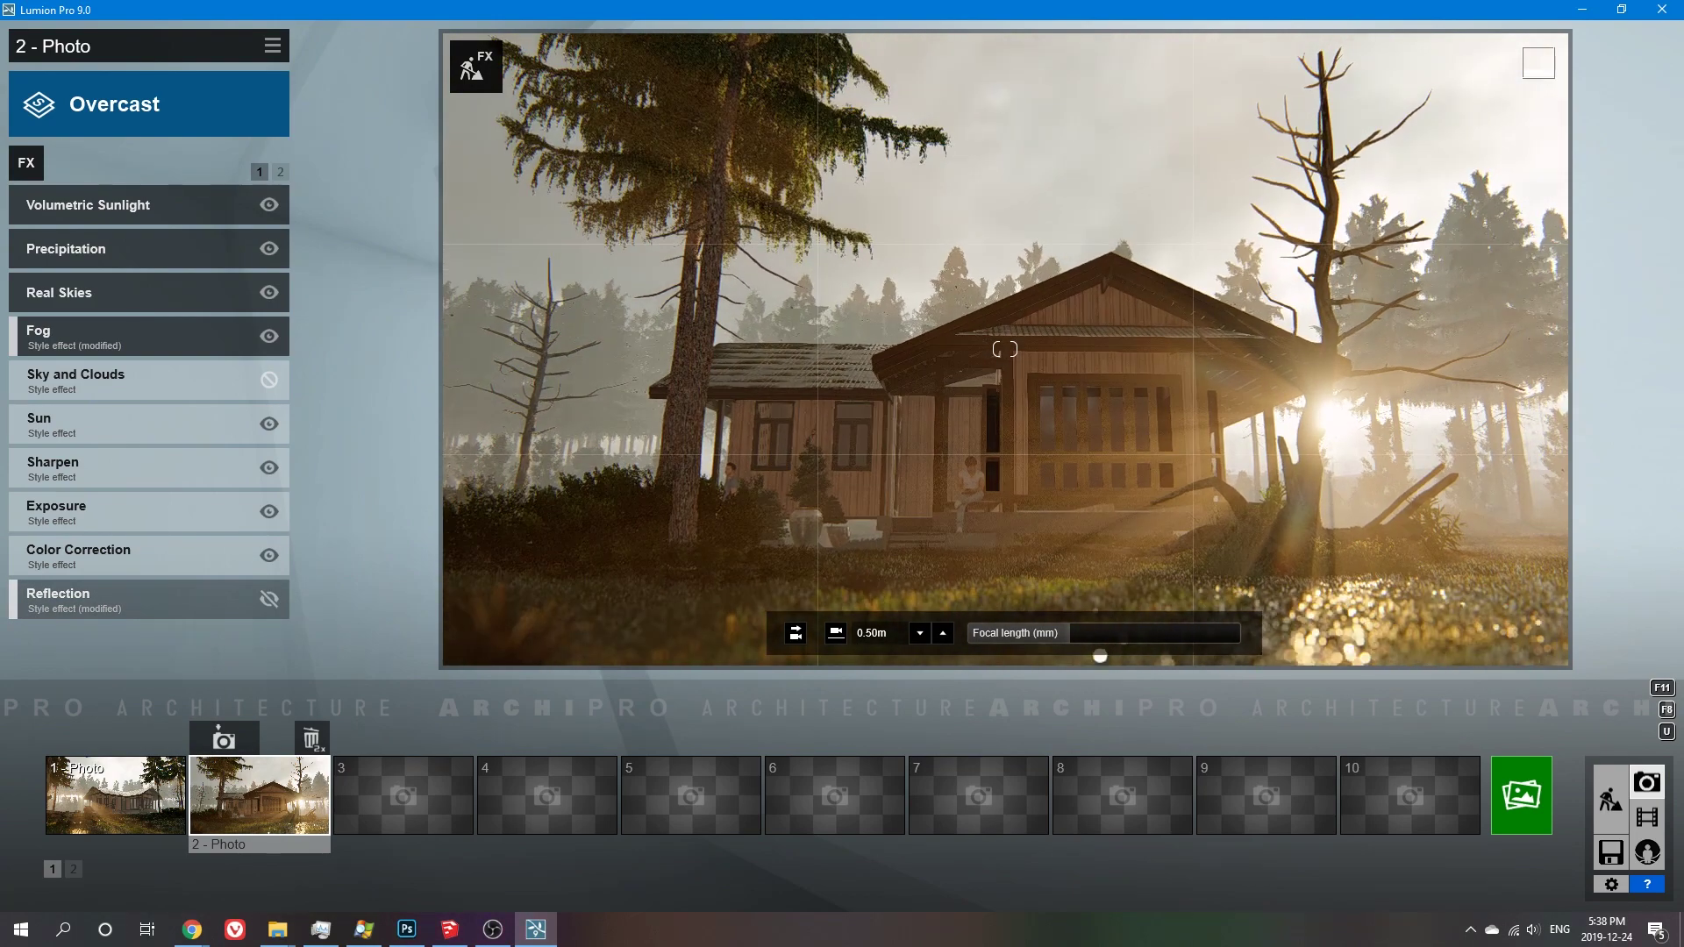
click(269, 599)
Render '2 - Photo' as a 1920x1080 Desktop-size JPG
click(1521, 795)
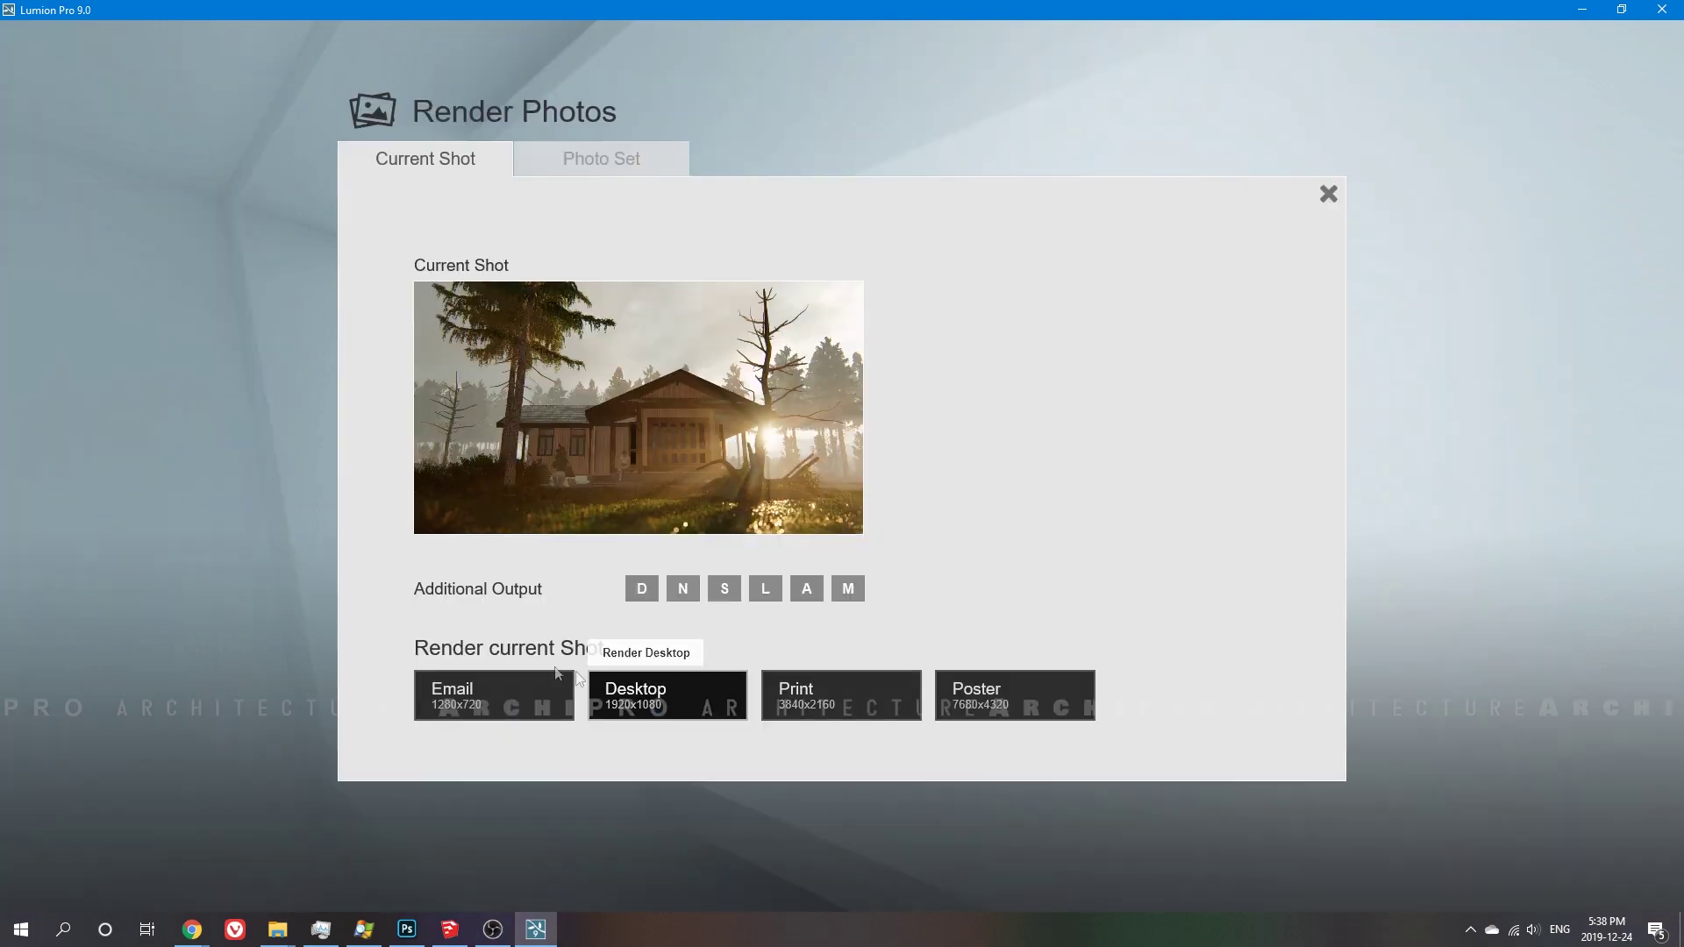
click(577, 680)
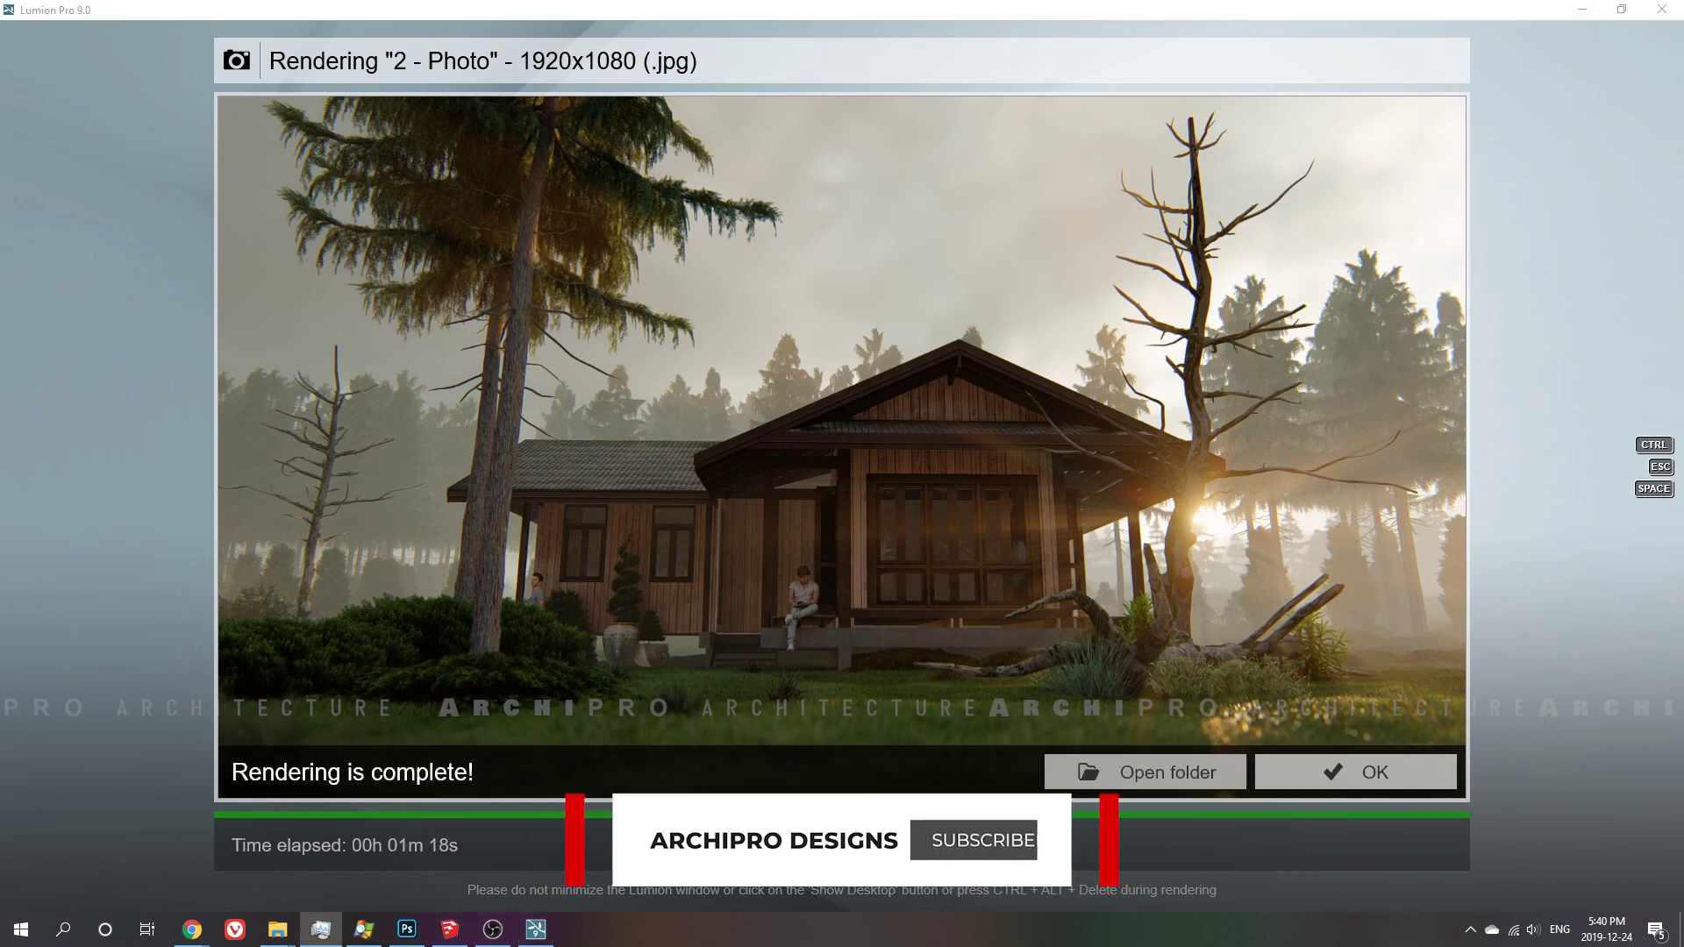
Dismiss the finished render and switch from photo 1 back to photo 2
click(1298, 775)
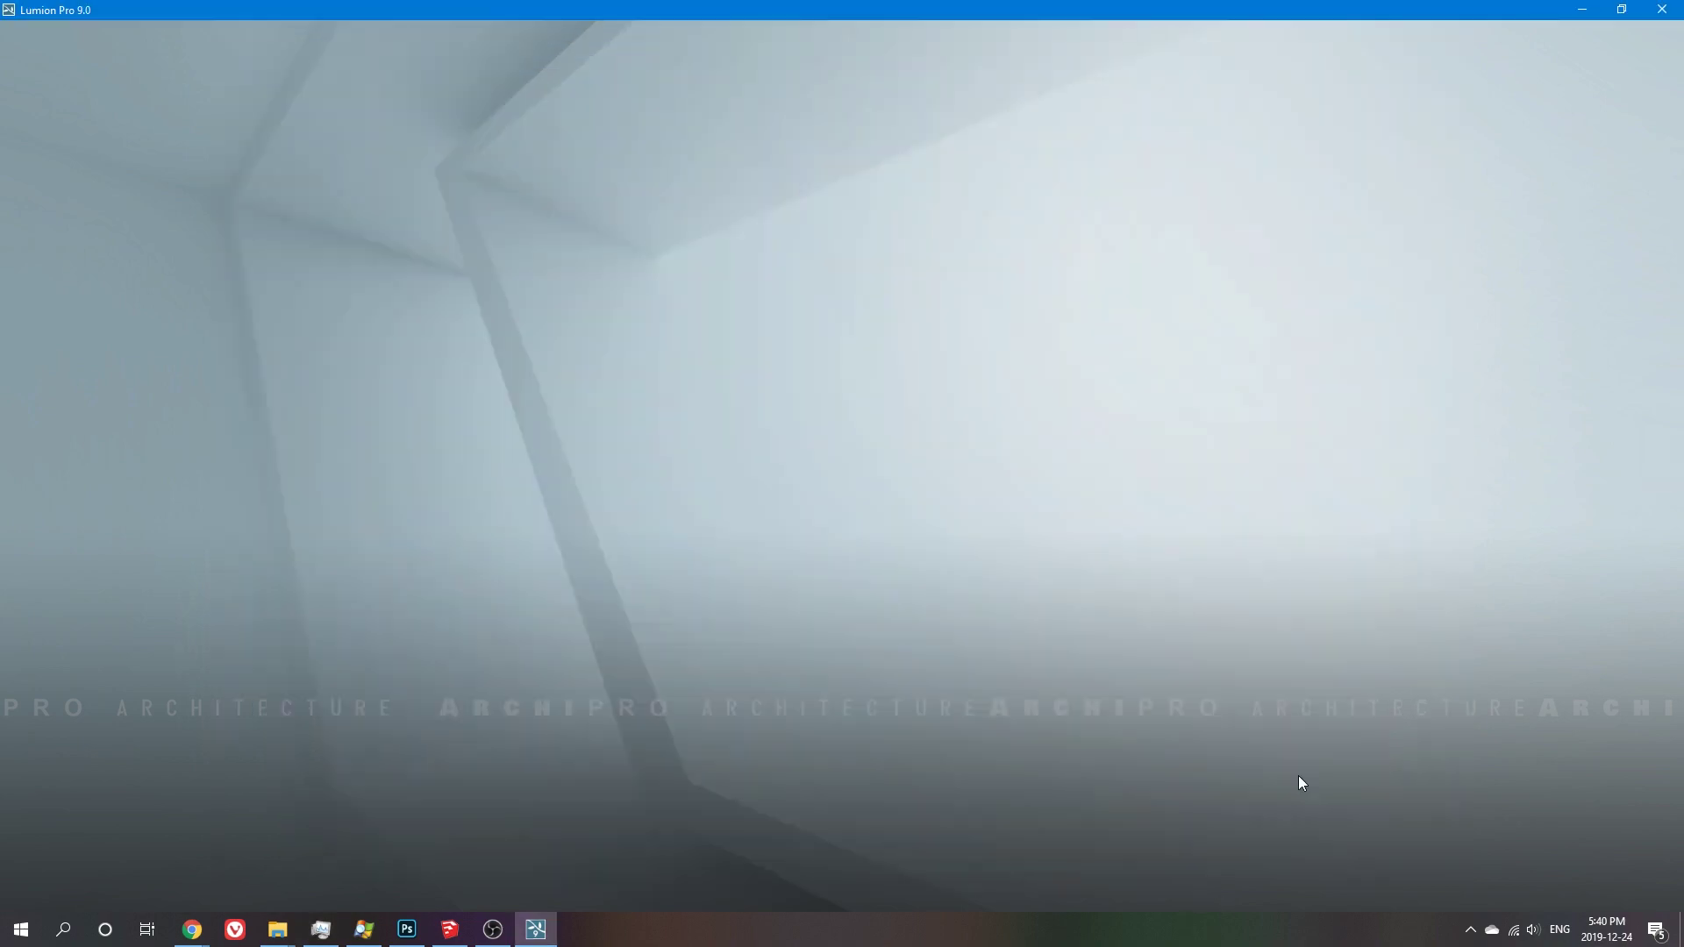
click(107, 808)
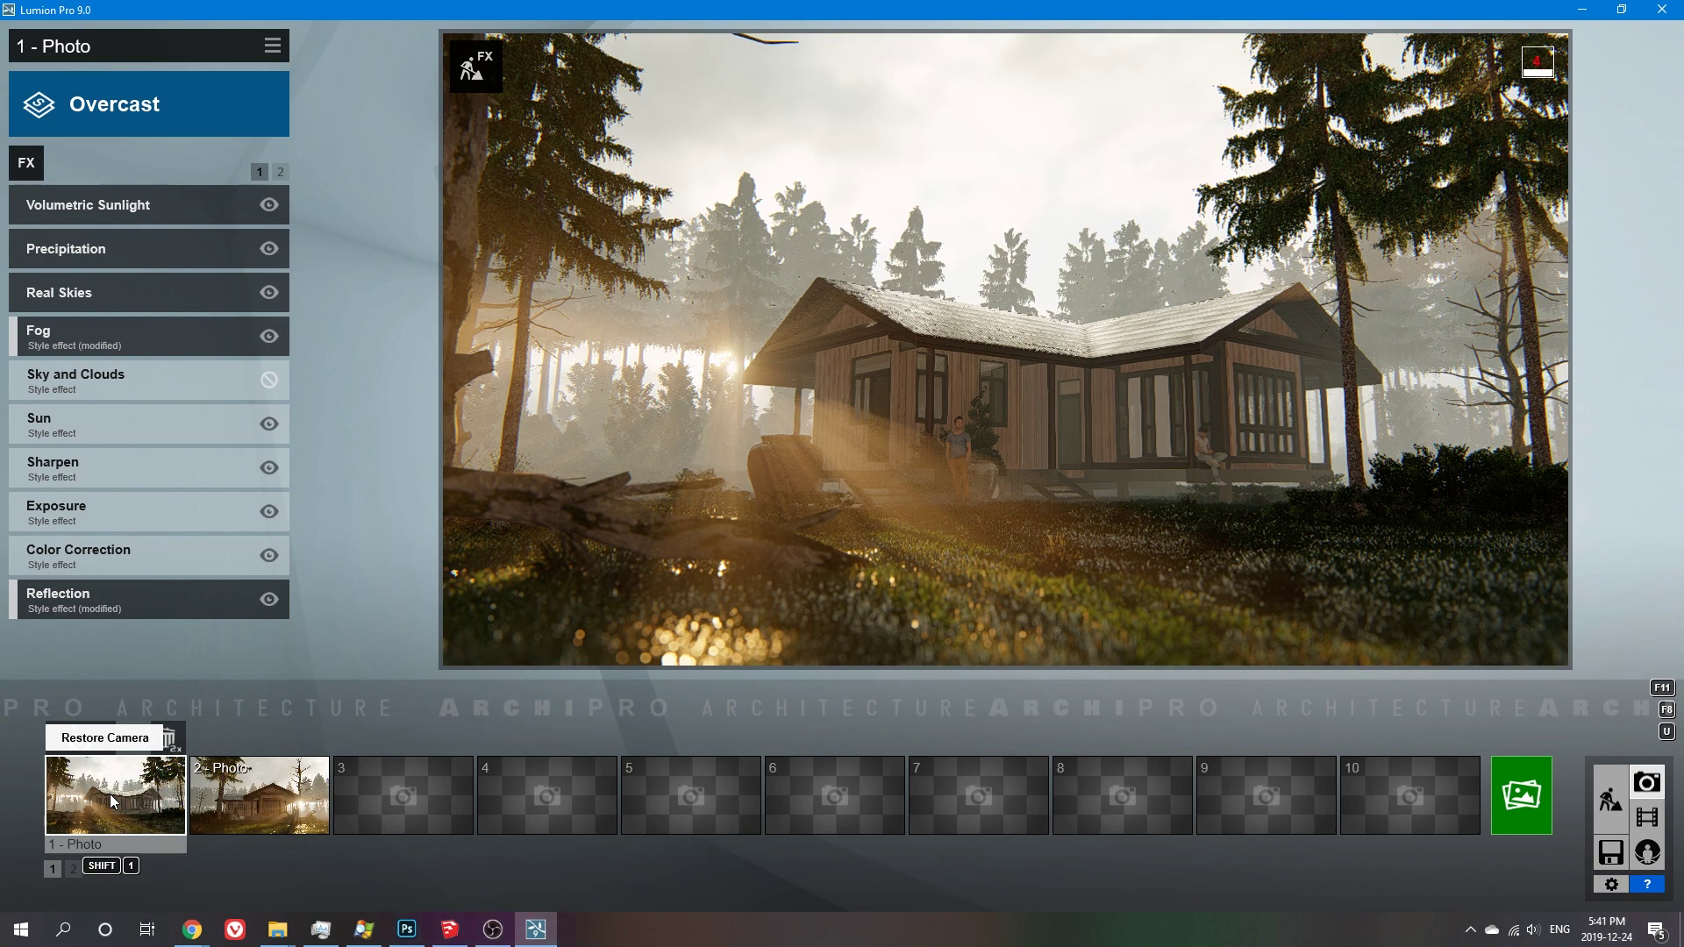
click(259, 794)
Delete the old 1.jpg from the Renderings folder in the render's Save As dialog
click(1522, 795)
click(841, 695)
click(790, 346)
key(Delete)
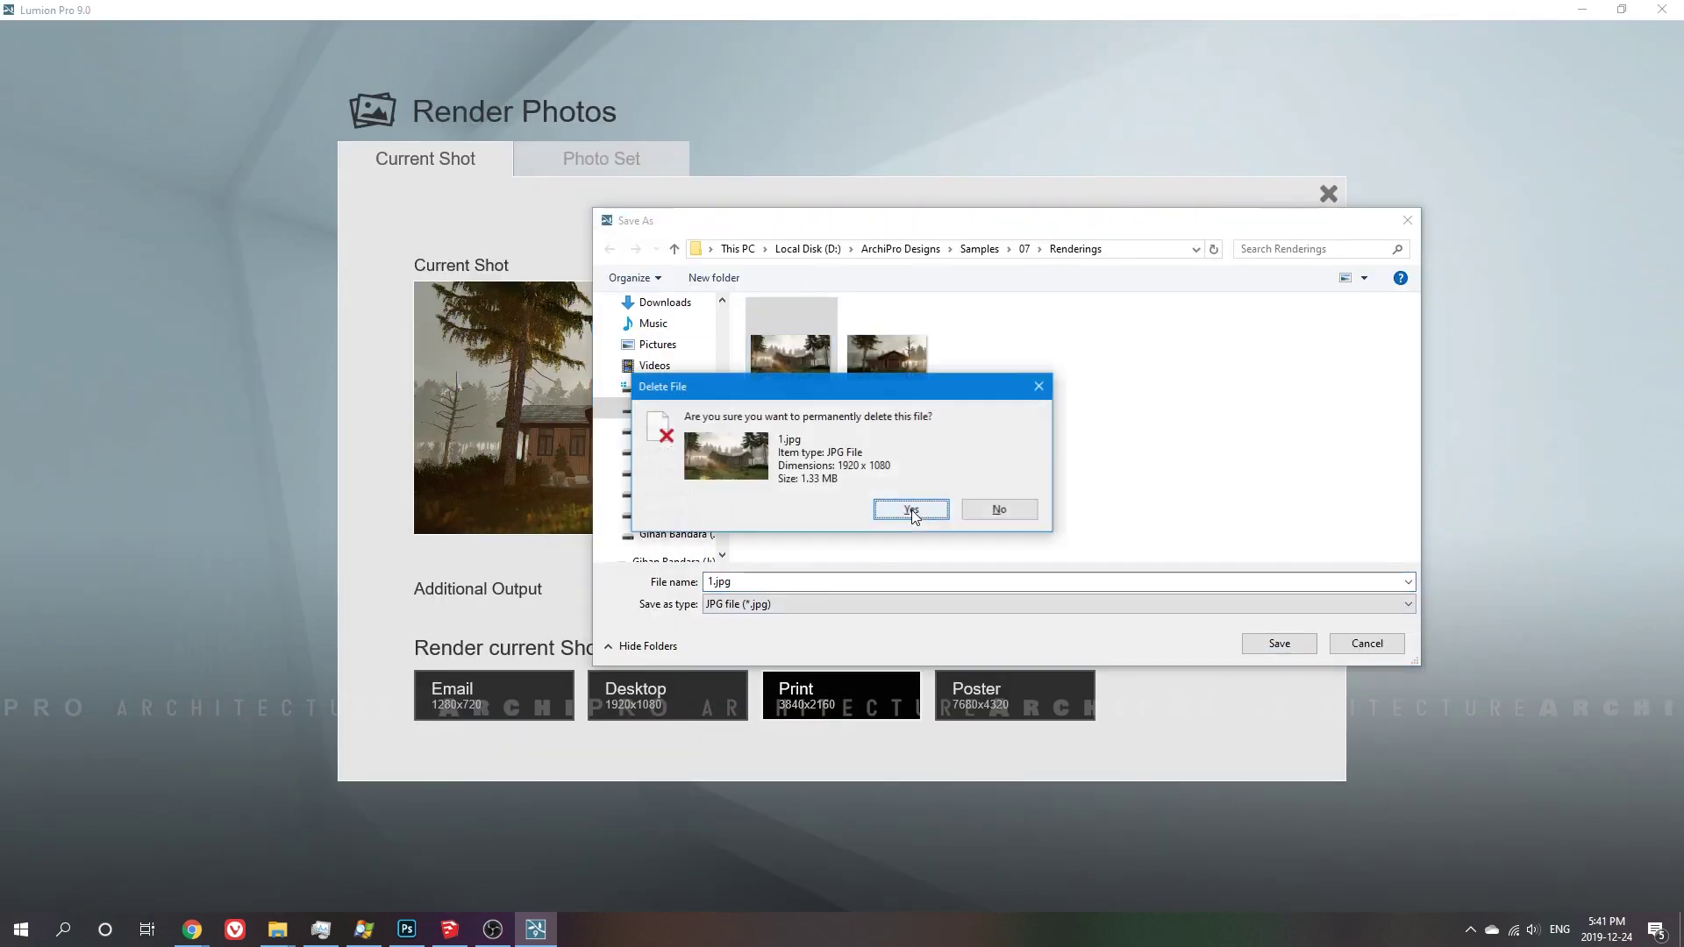
click(912, 510)
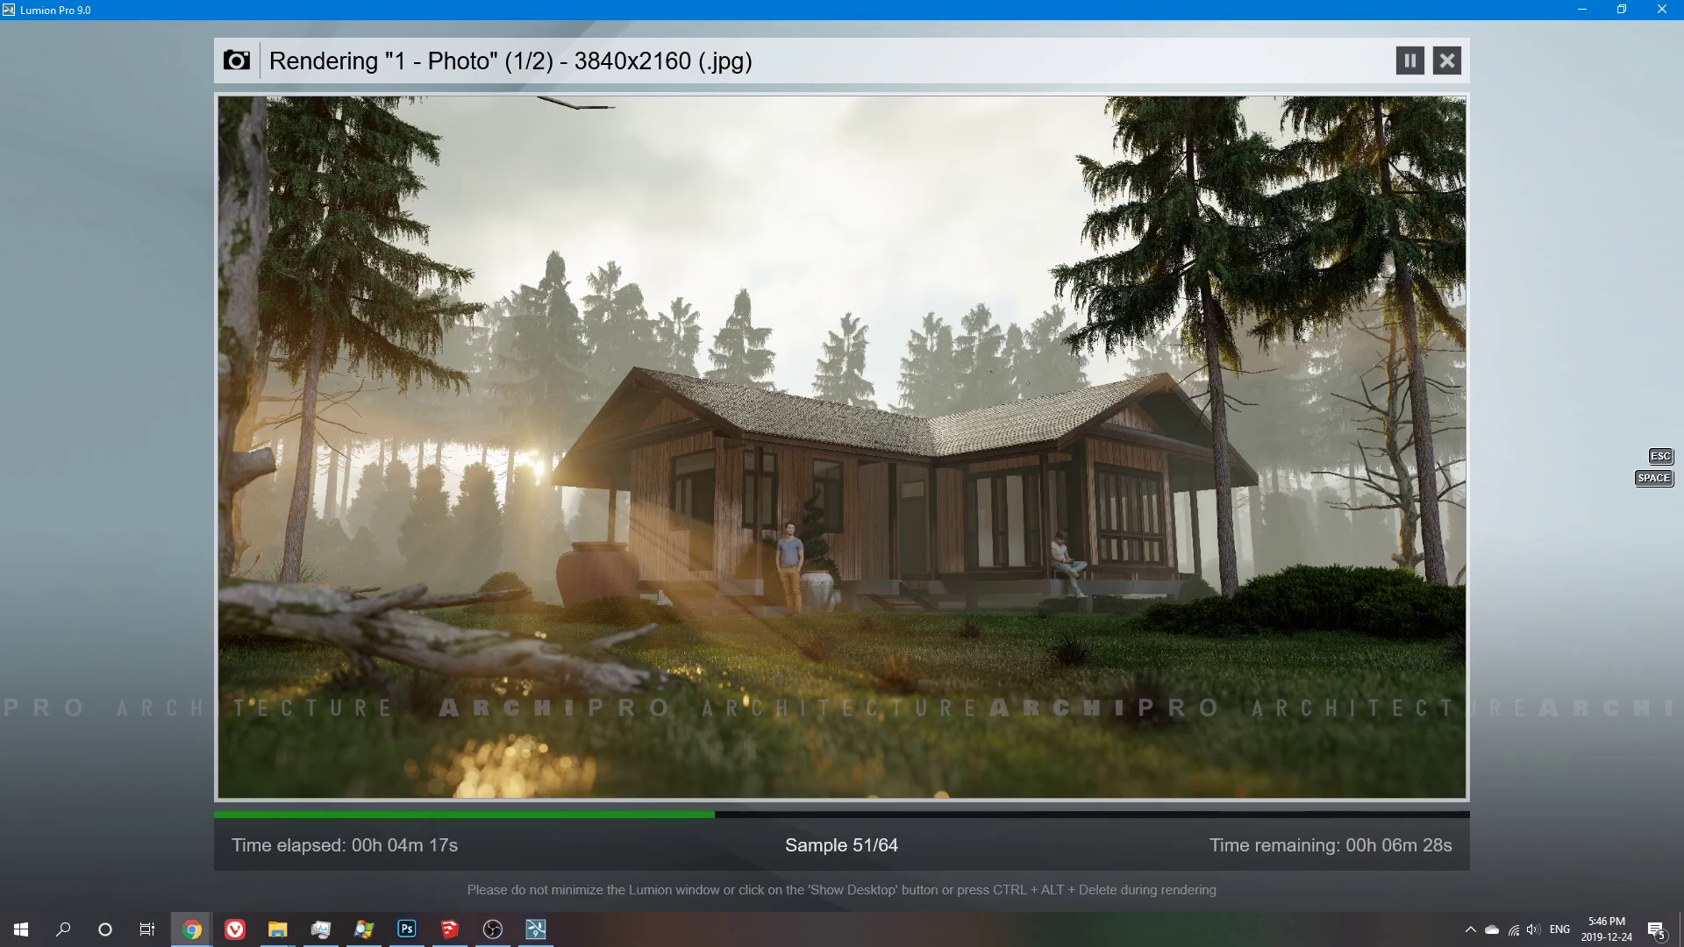
While both 3840x2160 photos render, browse the USB drive's RENDERED IMAGES folder in large icons
click(192, 930)
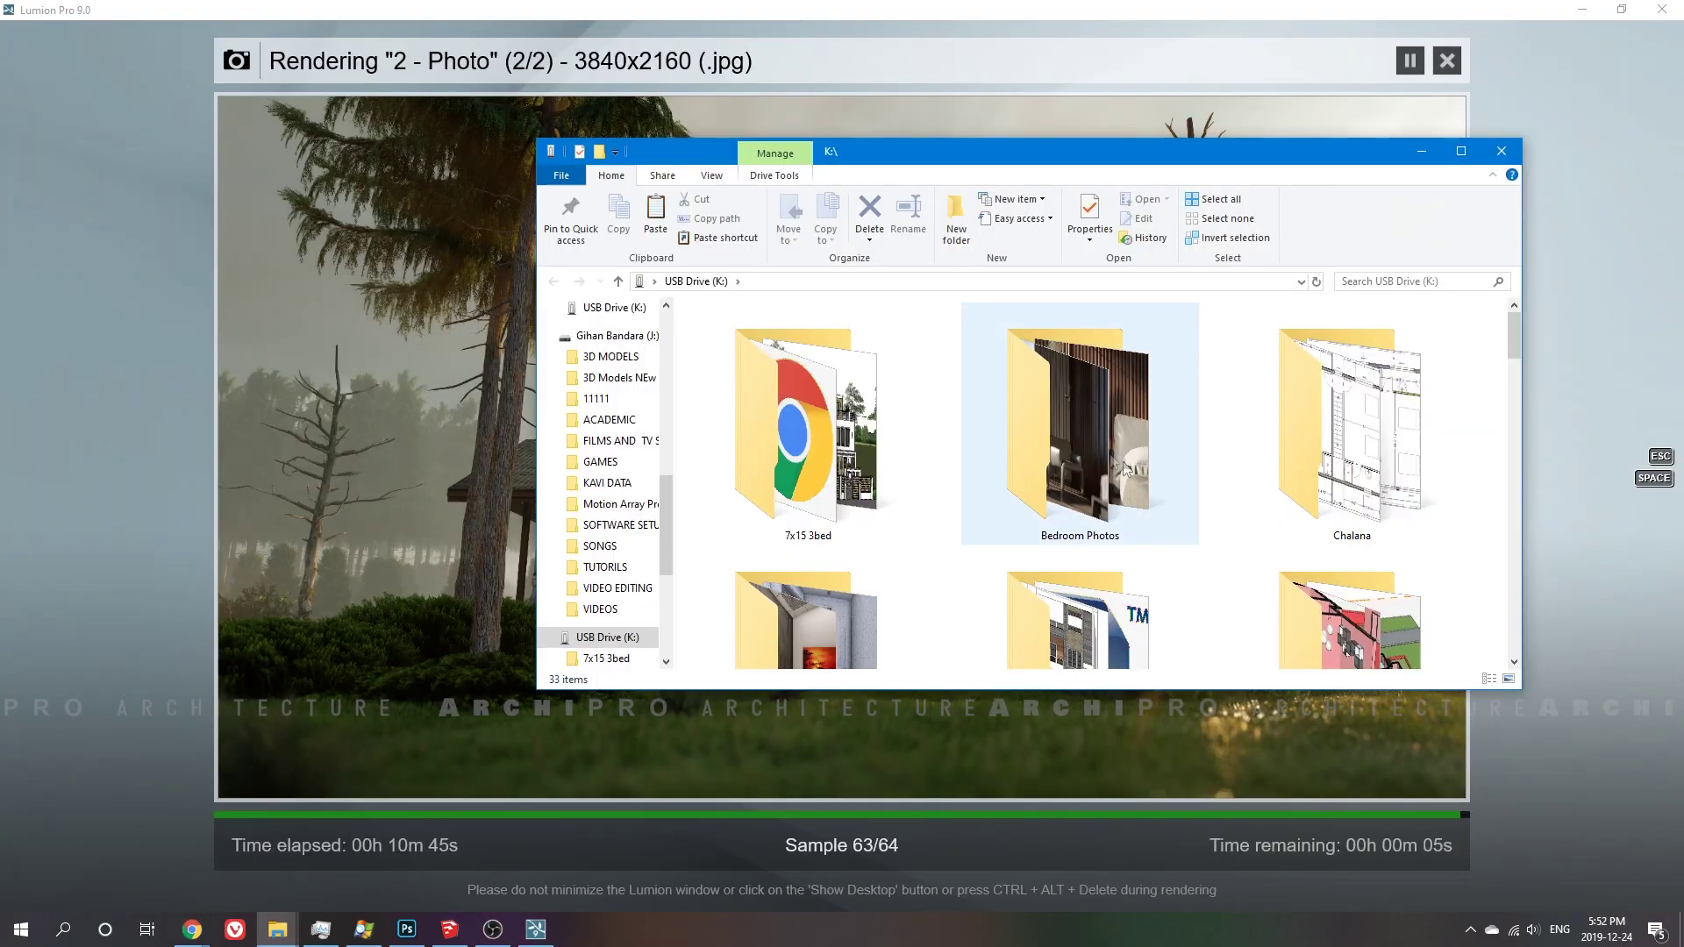
scroll(1184, 351, down, 5)
scroll(1184, 351, down, 5)
scroll(1377, 439, up, 5)
click(1377, 439)
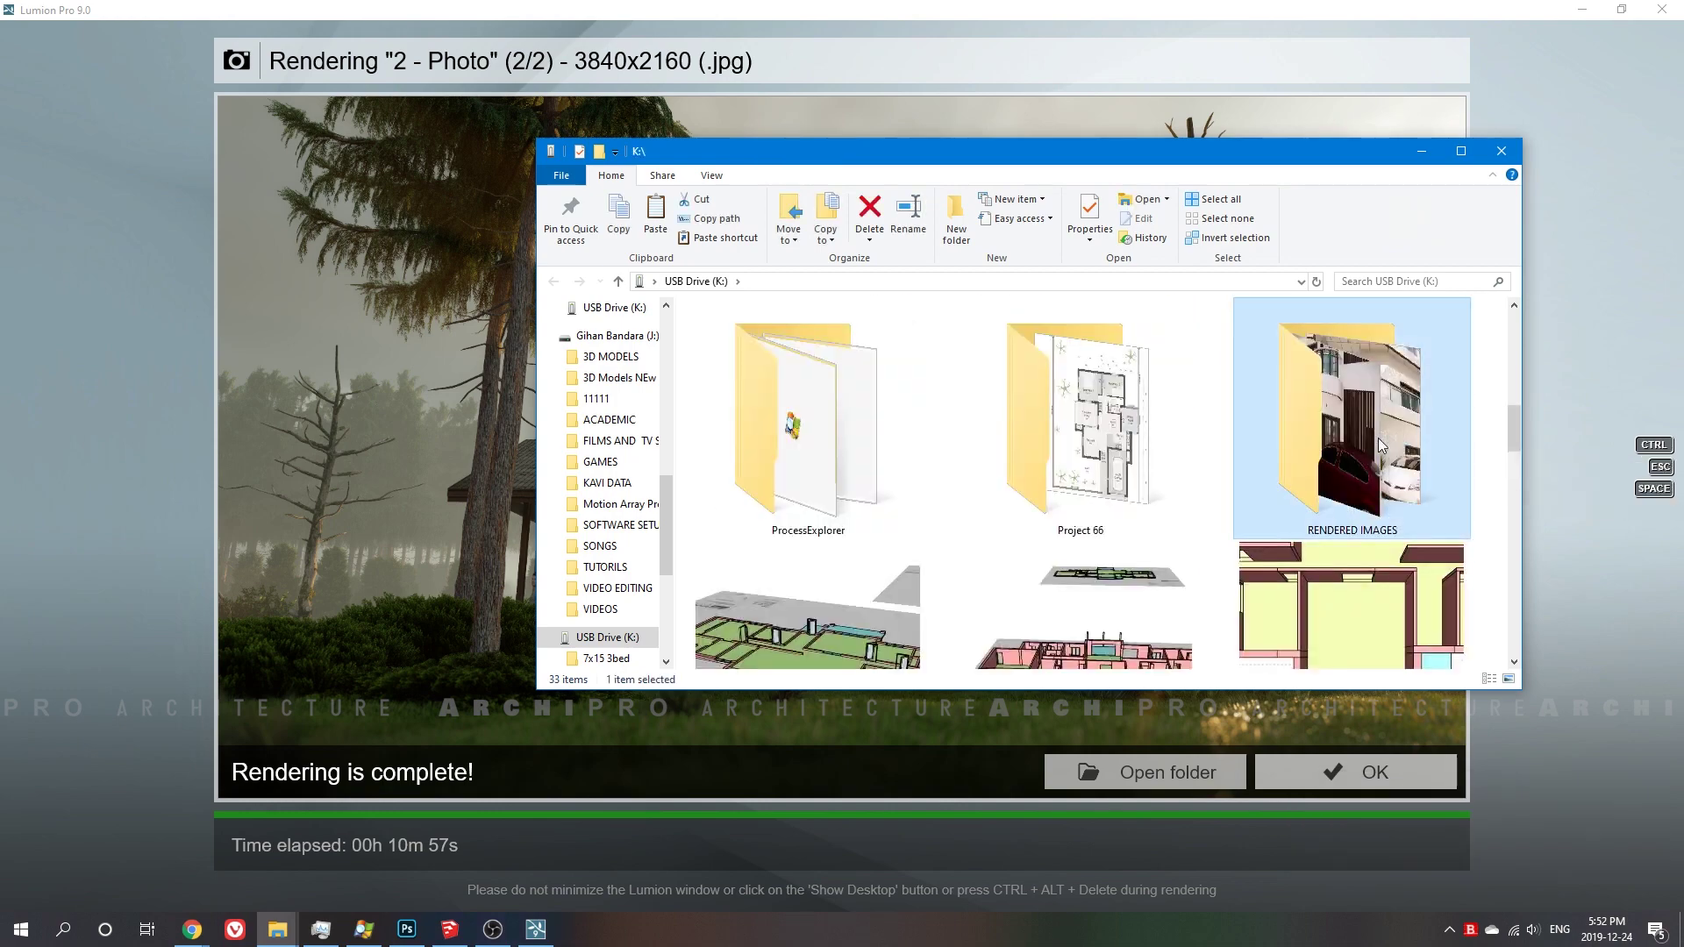
scroll(1379, 443, up, 2)
double_click(1364, 544)
right_click(1408, 420)
click(1316, 443)
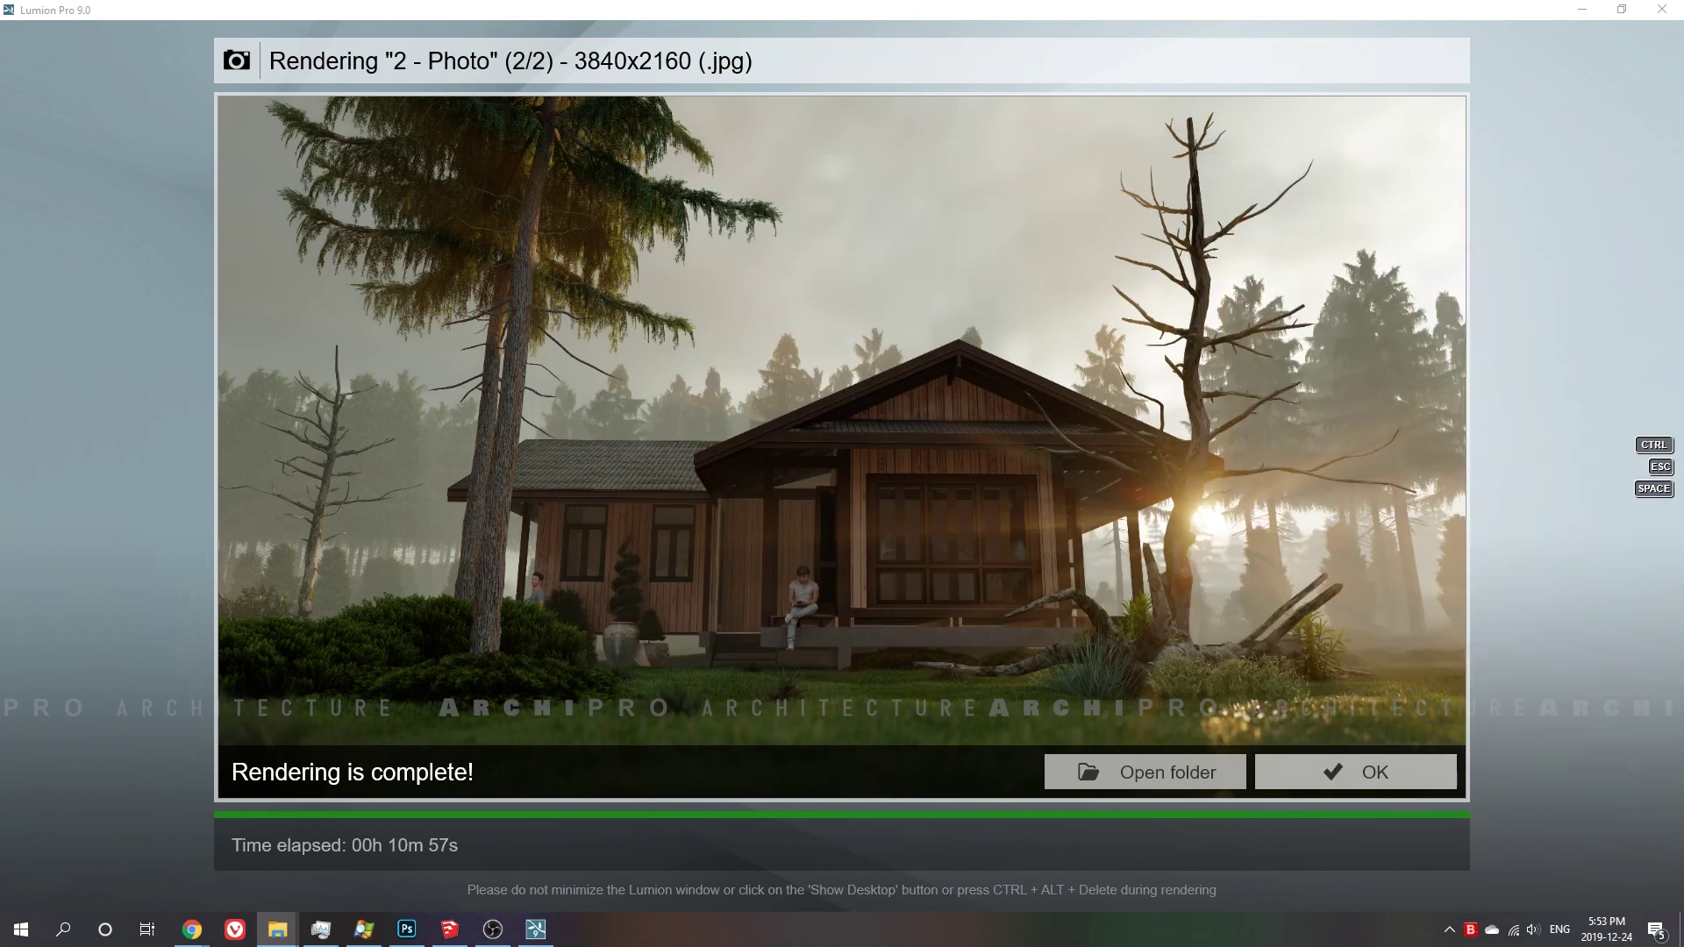
Save the Lumion scene as 'Project Sample 07' in D:\ArchiPro Designs\Samples\07
click(1272, 781)
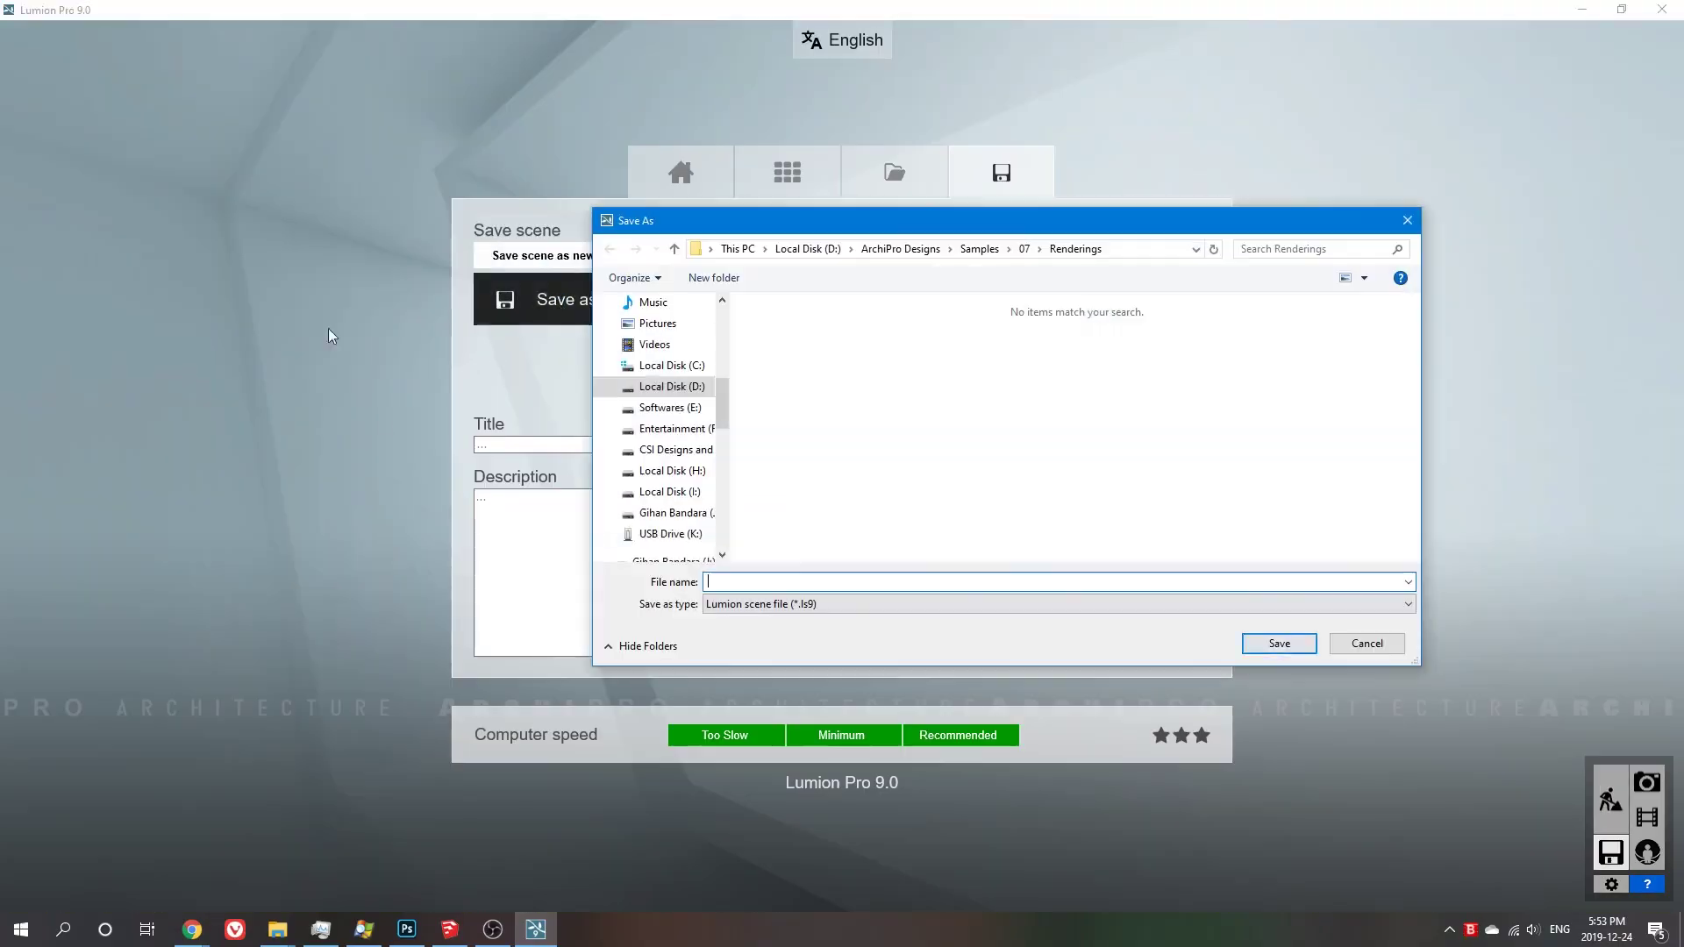
click(671, 386)
double_click(794, 369)
double_click(793, 328)
click(1053, 581)
text(Pr)
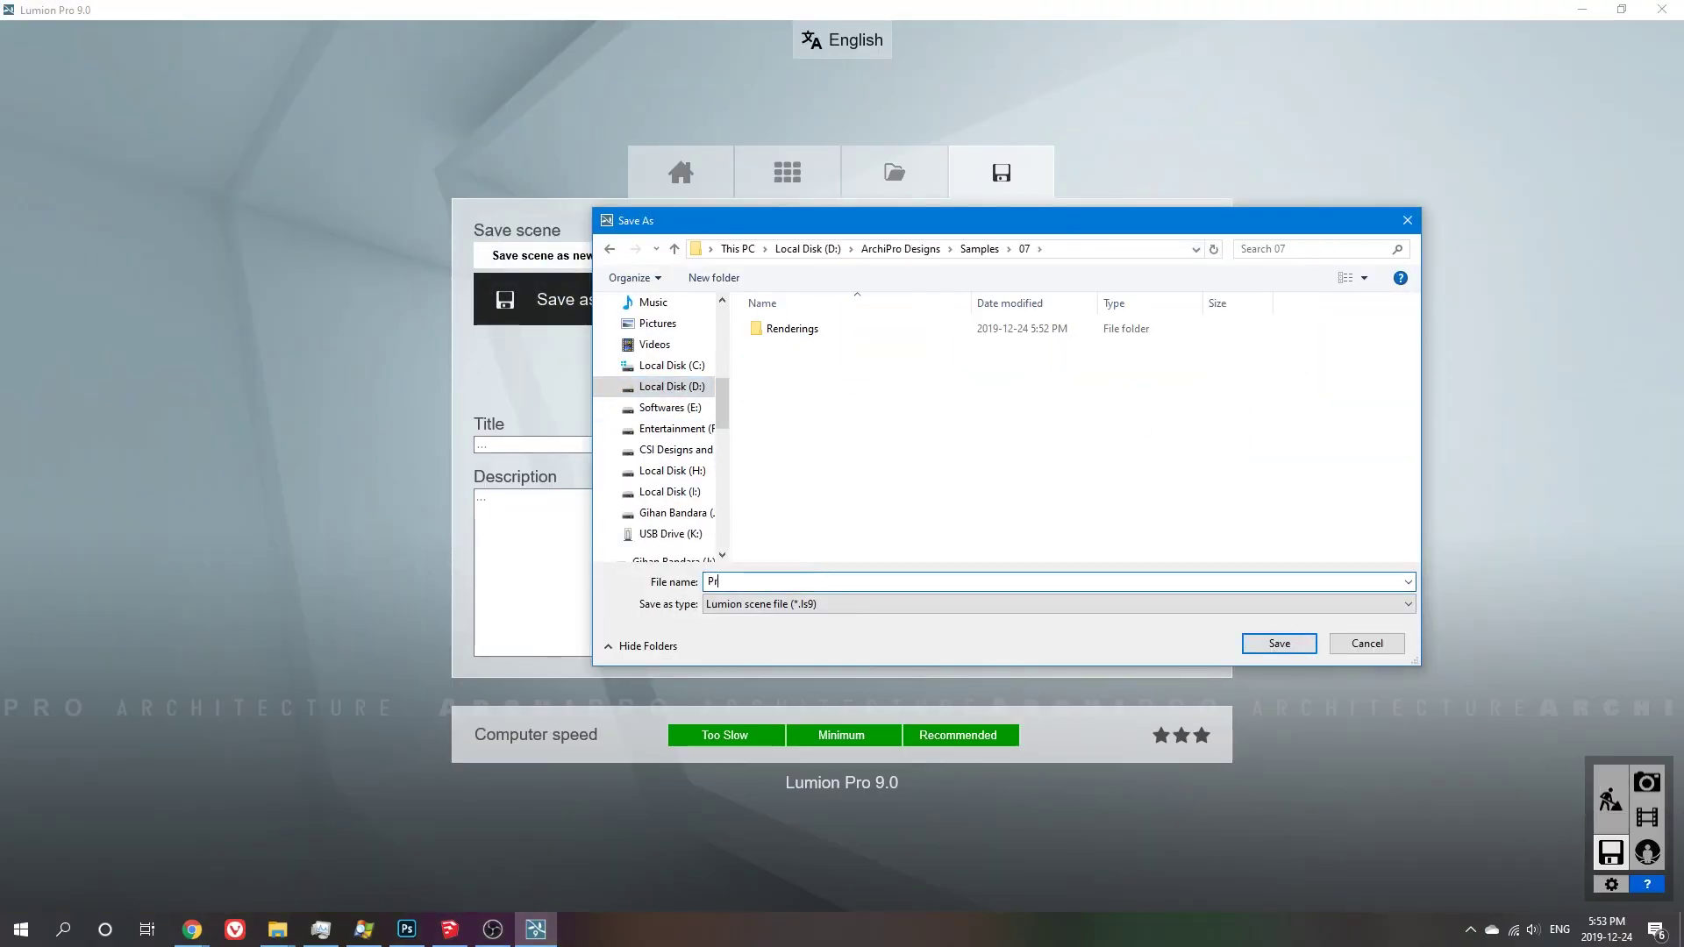
text(oject Sample 07)
key(Return)
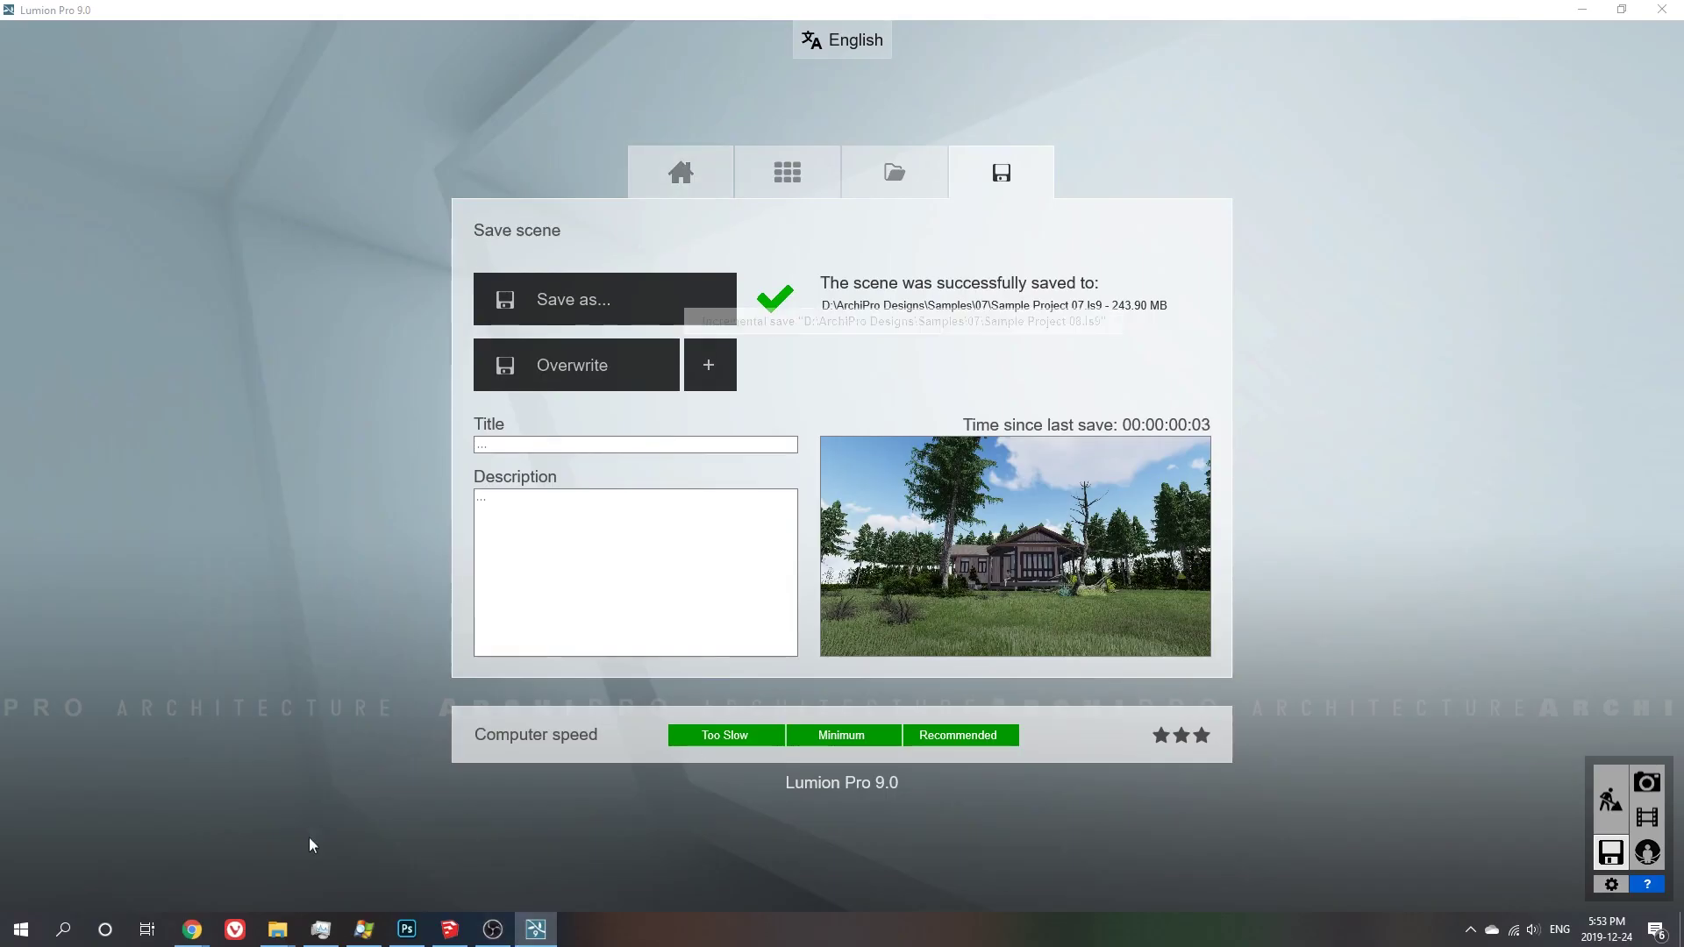
Open Renderings\1_1 - Photo.jpg from Local Disk (D:) in Photoshop
click(828, 859)
click(593, 452)
double_click(719, 329)
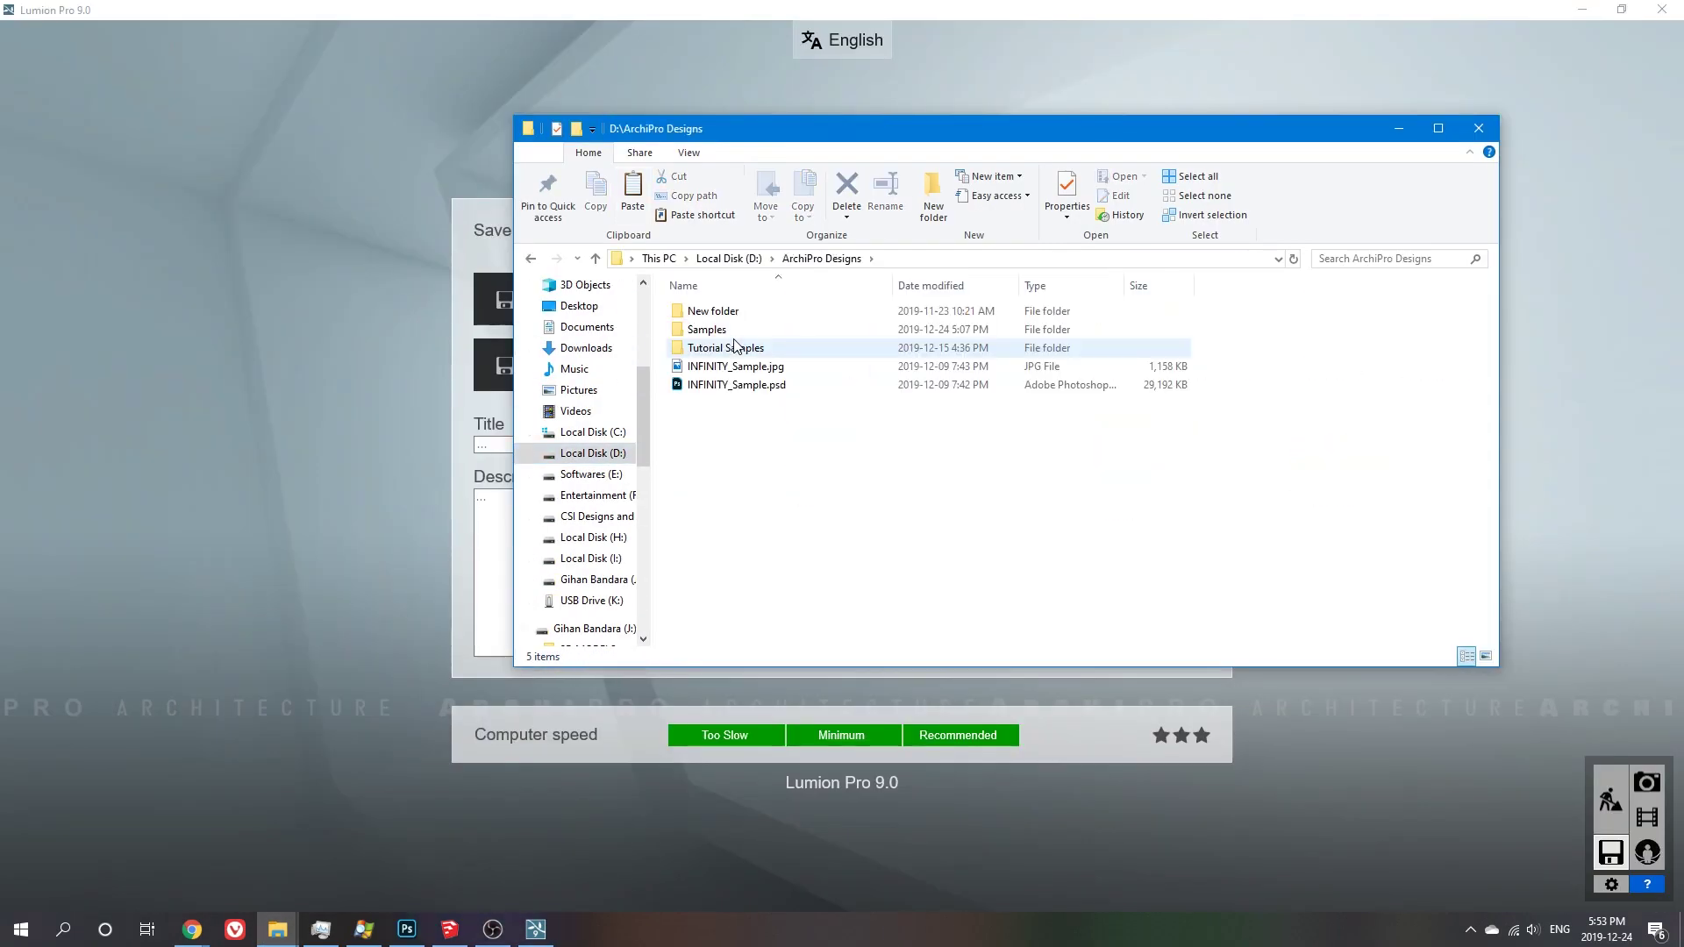
double_click(713, 311)
right_click(770, 321)
click(1154, 613)
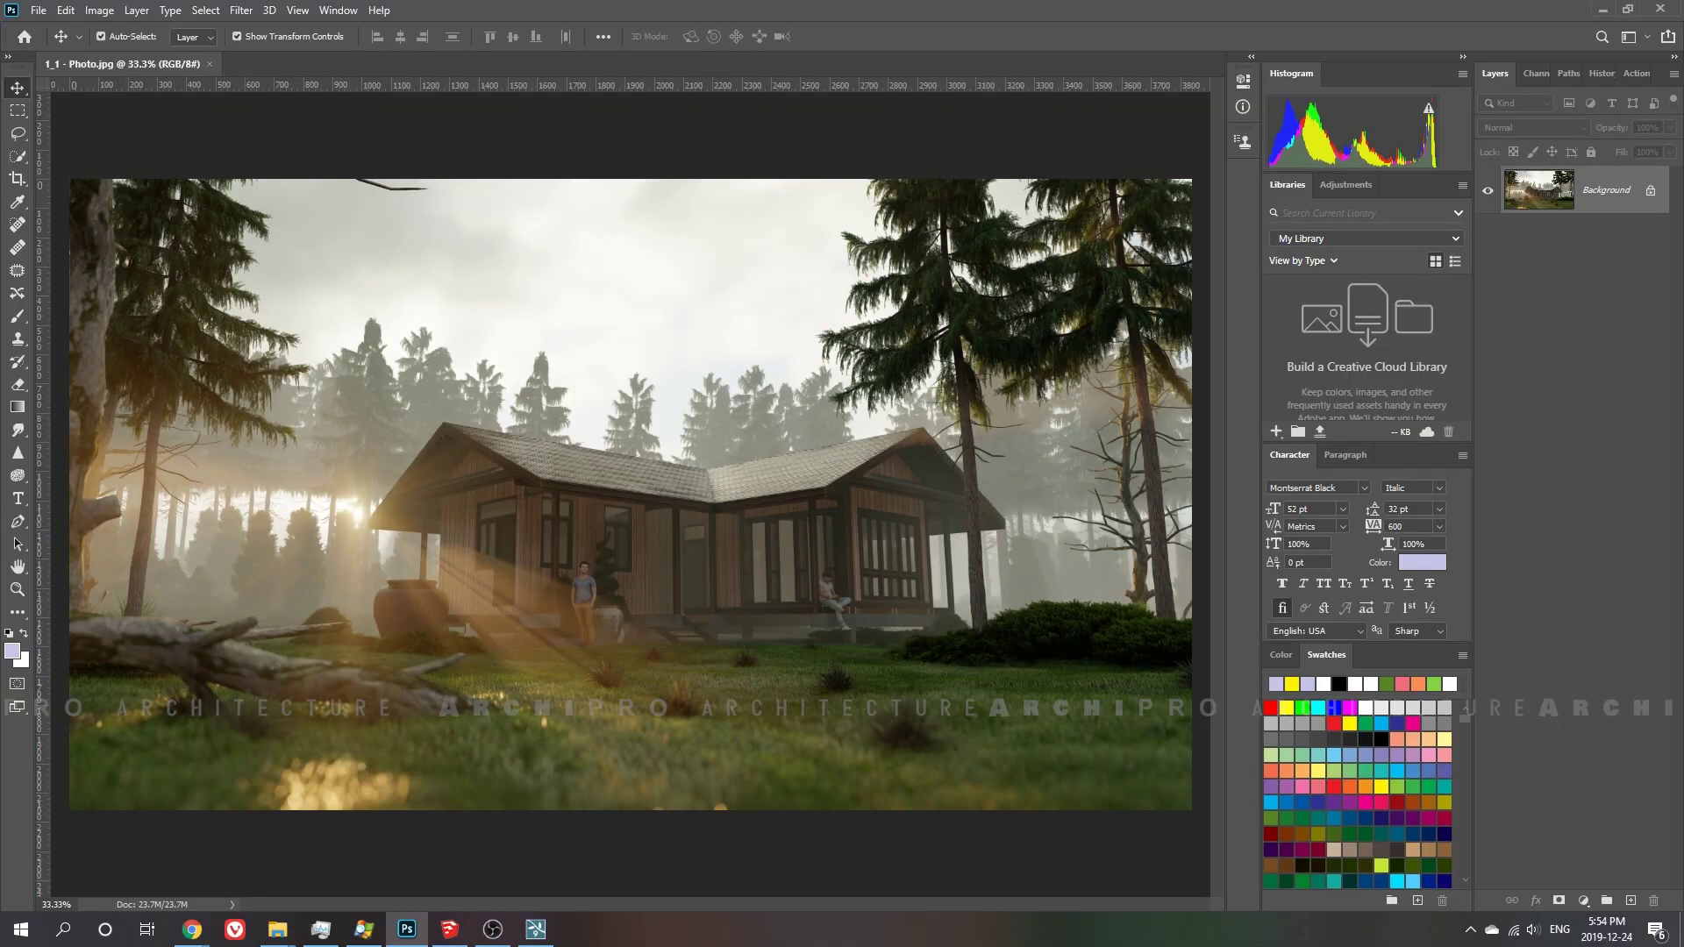
In Camera Raw, set Highlights -100, Shadows +30, Contrast 15, Texture +20 and raise Clarity
click(240, 9)
click(287, 117)
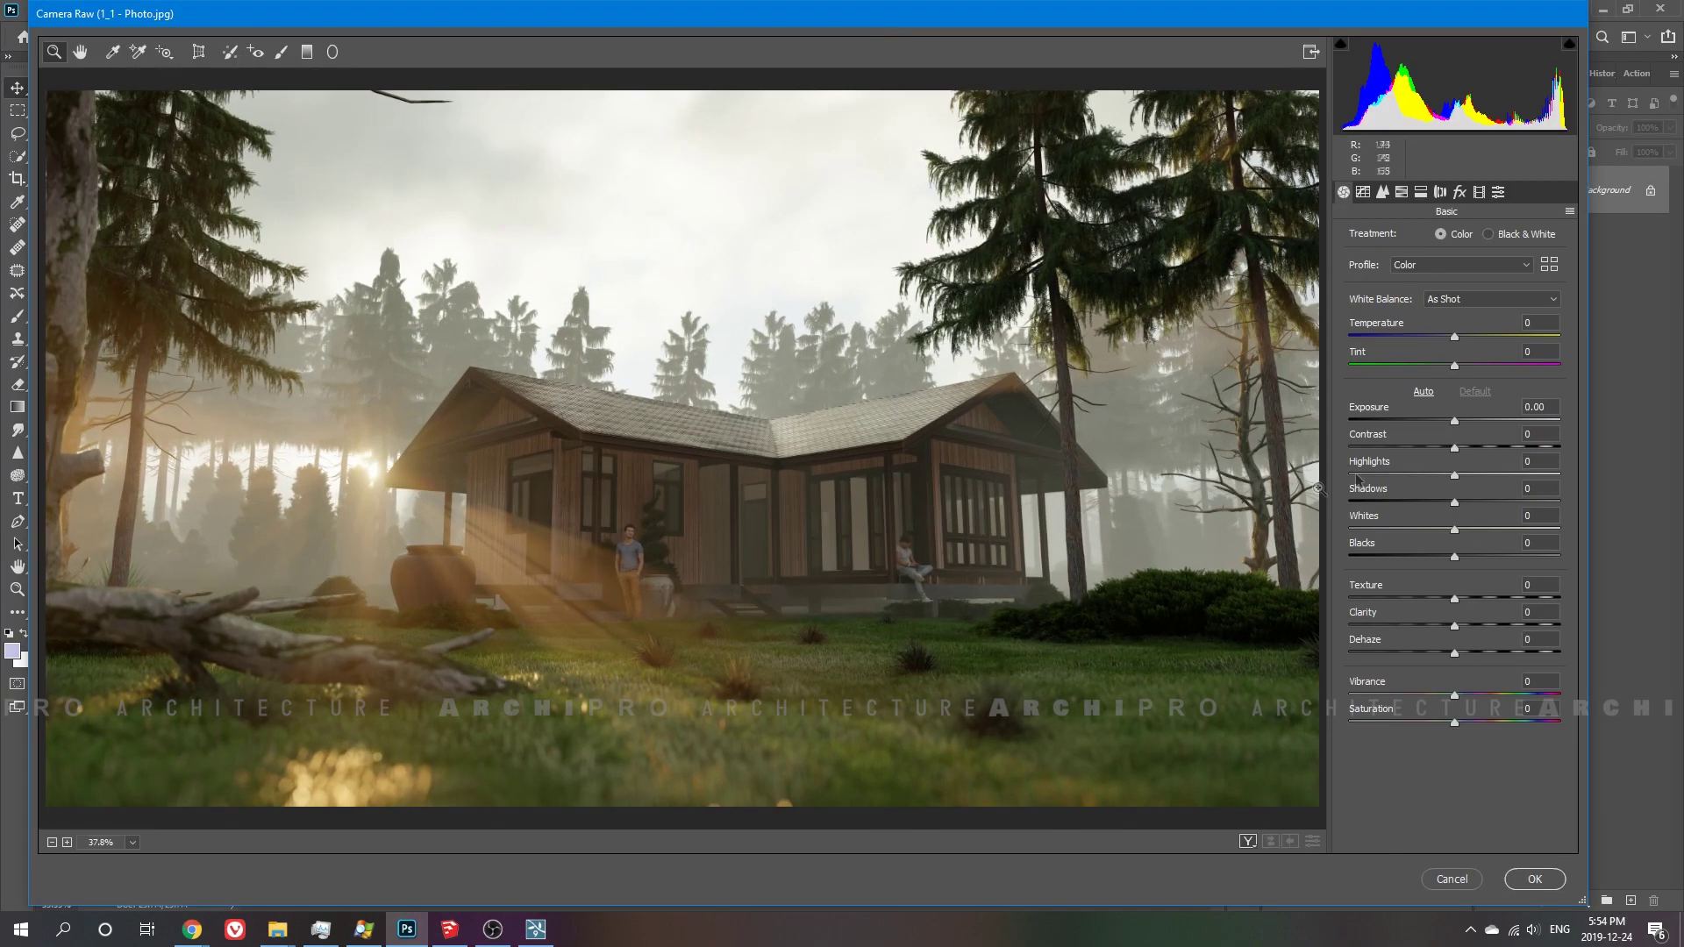
drag(1454, 474, 1349, 474)
drag(1454, 502, 1485, 502)
click(1533, 434)
text(15)
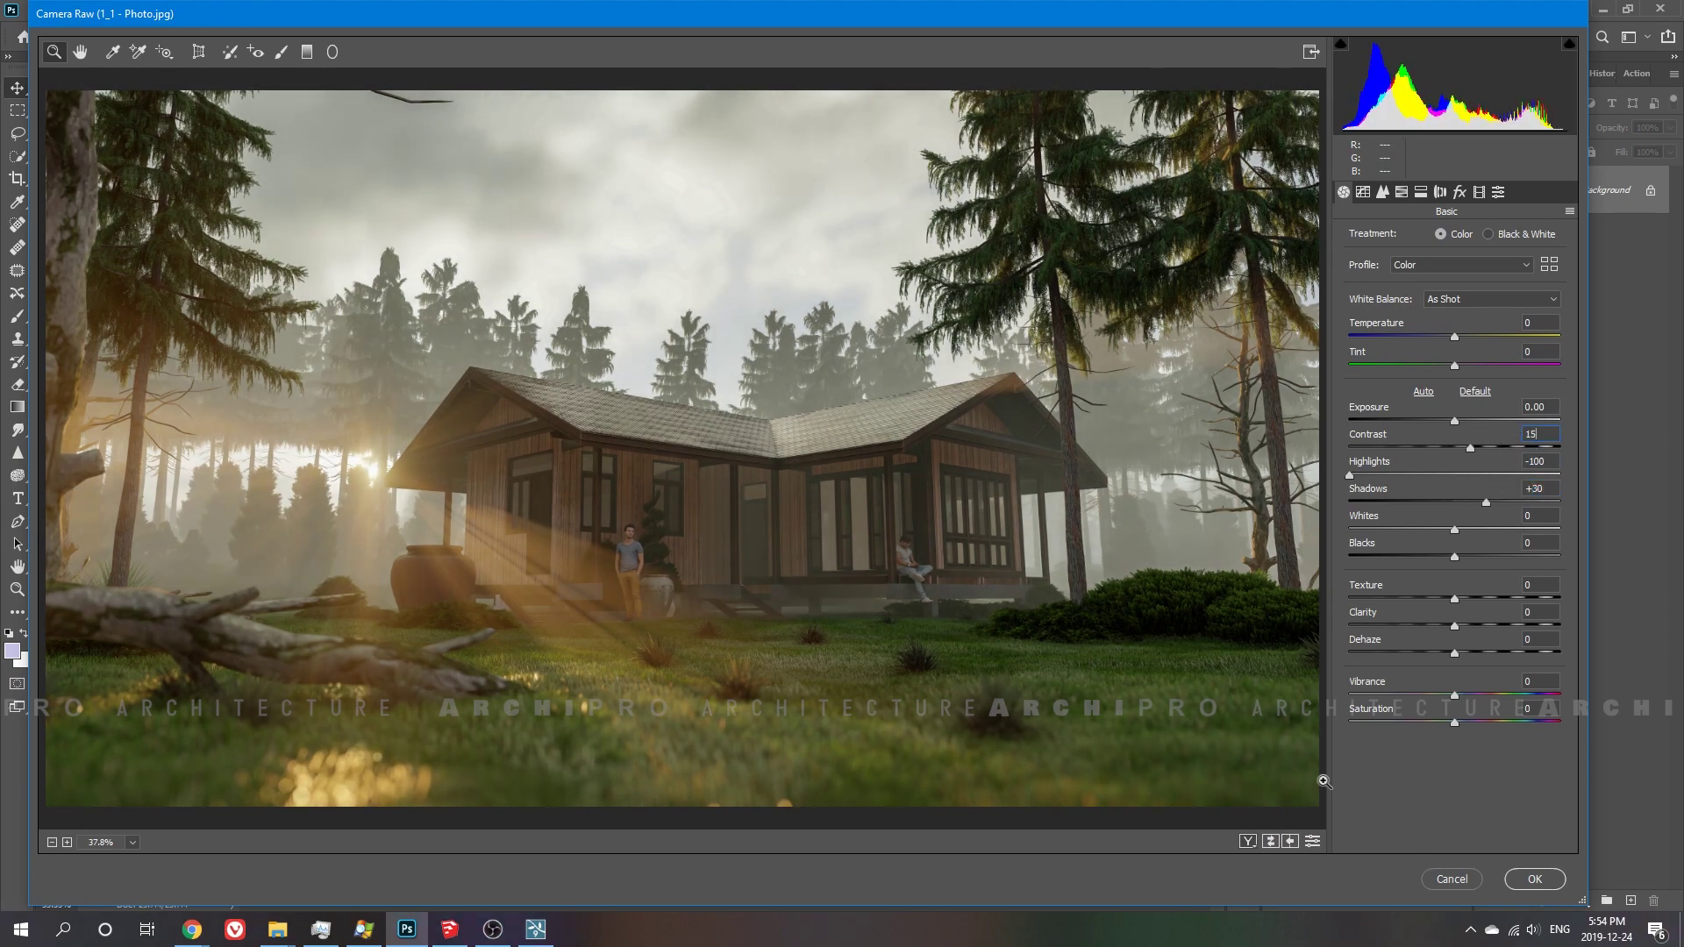
drag(1454, 598, 1475, 598)
click(1447, 616)
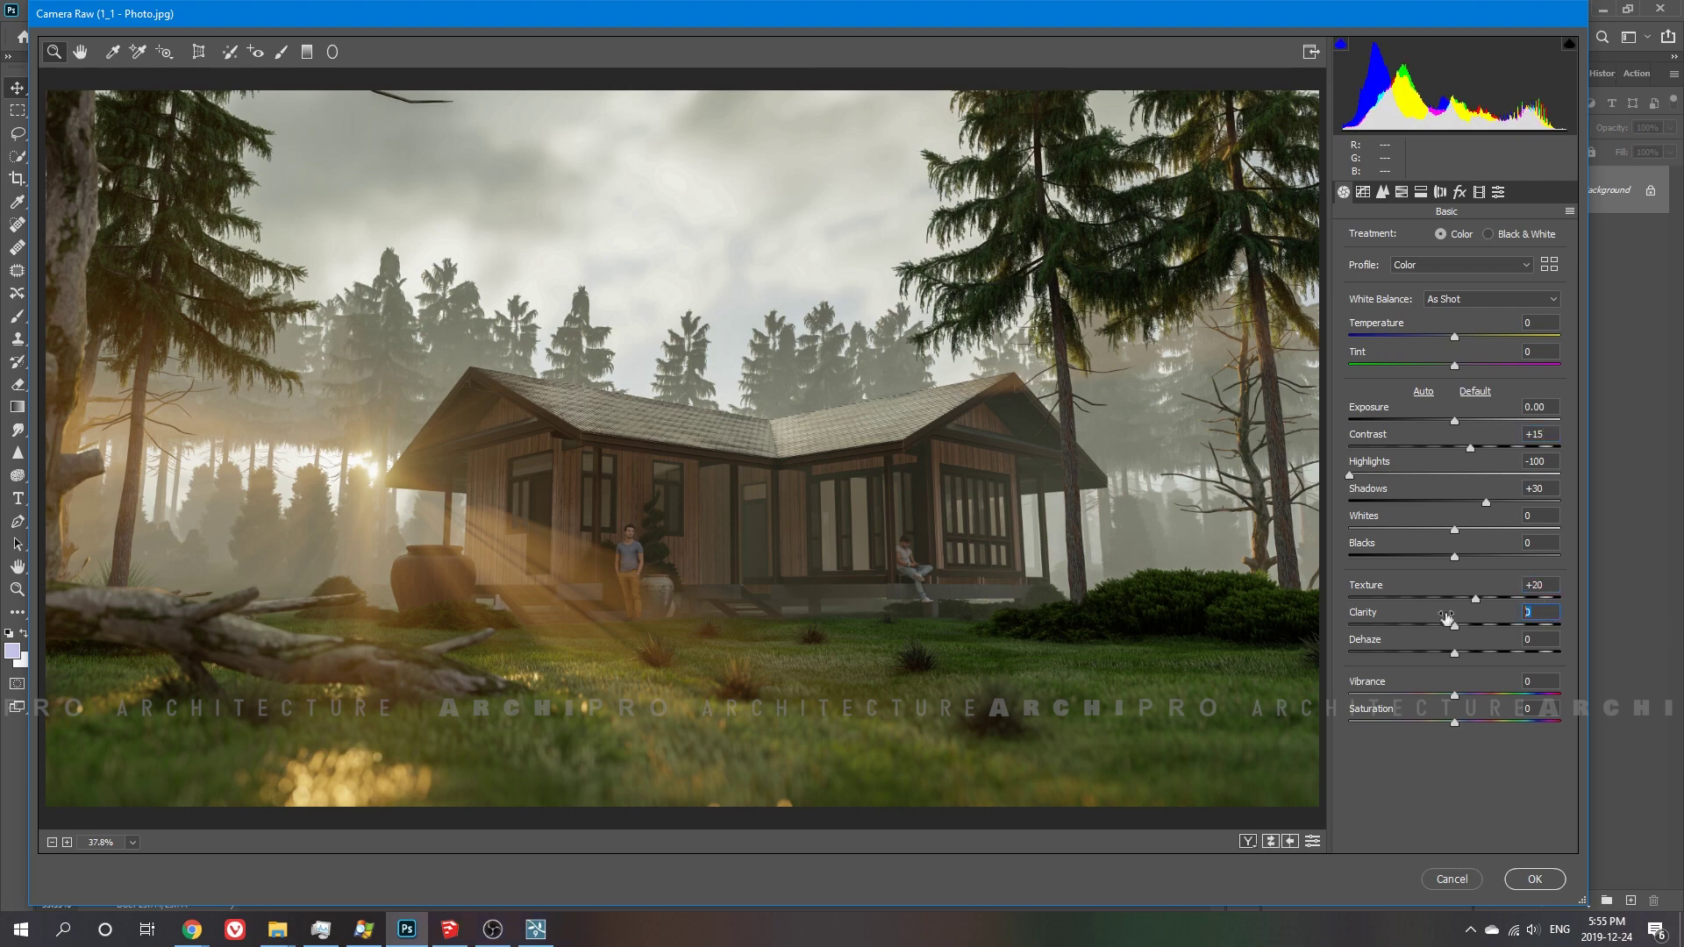
Lower the tone curve highlights to -13 and set Sharpening Amount to 100
click(1363, 192)
drag(1454, 521, 1438, 519)
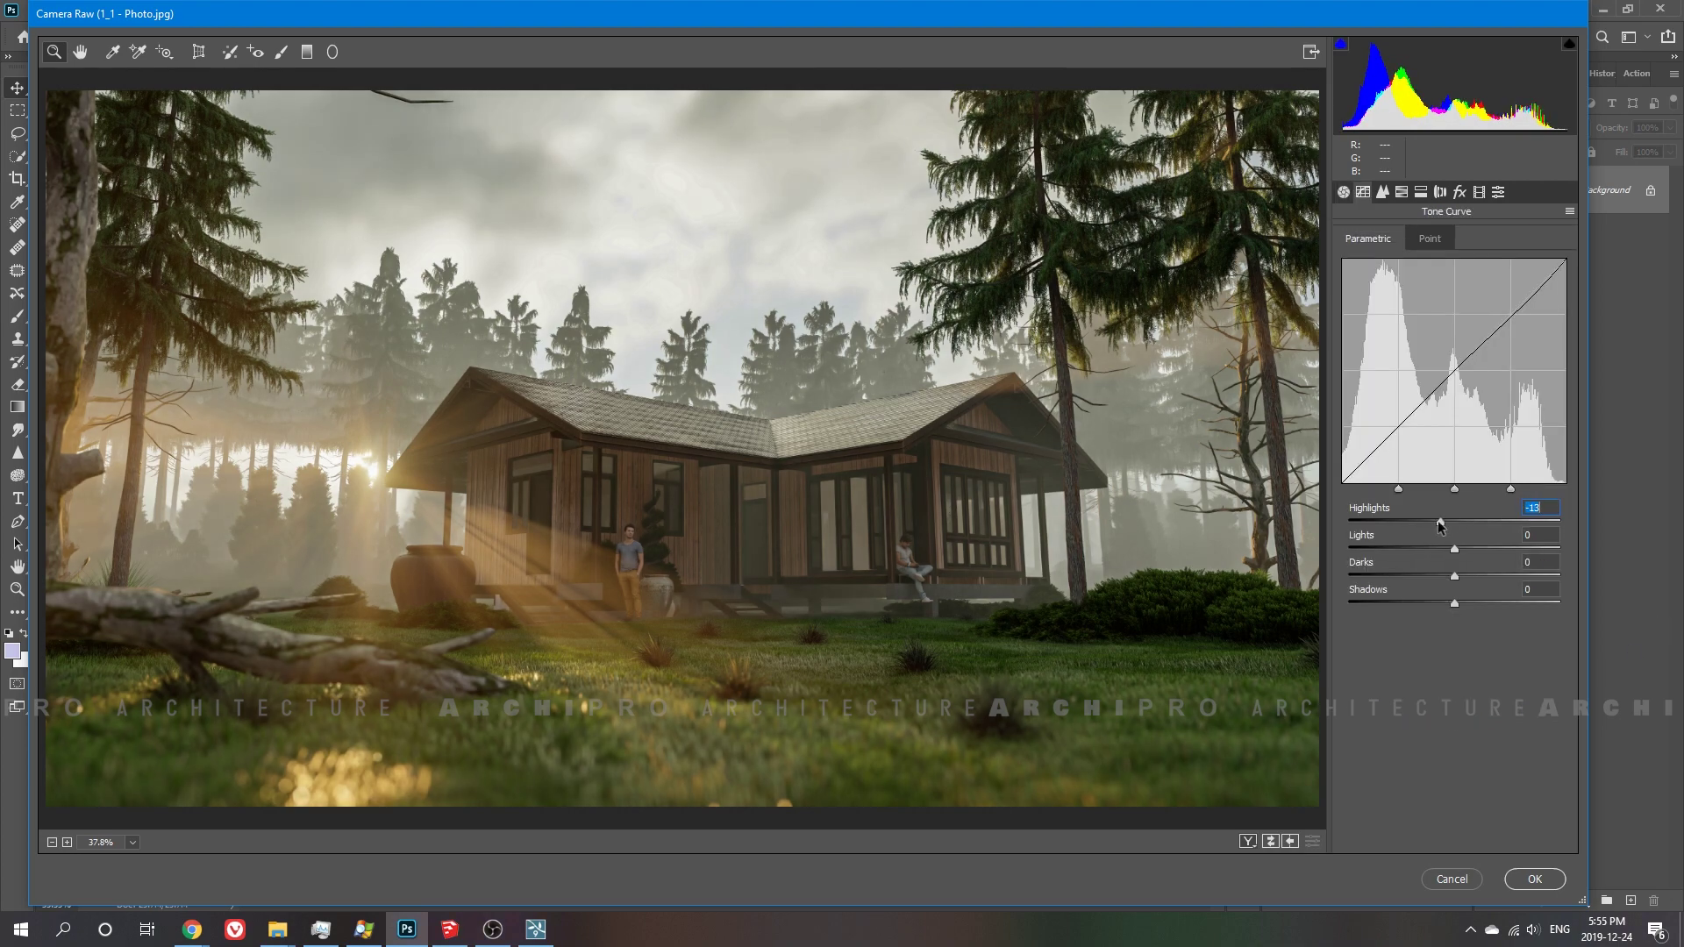
click(1343, 192)
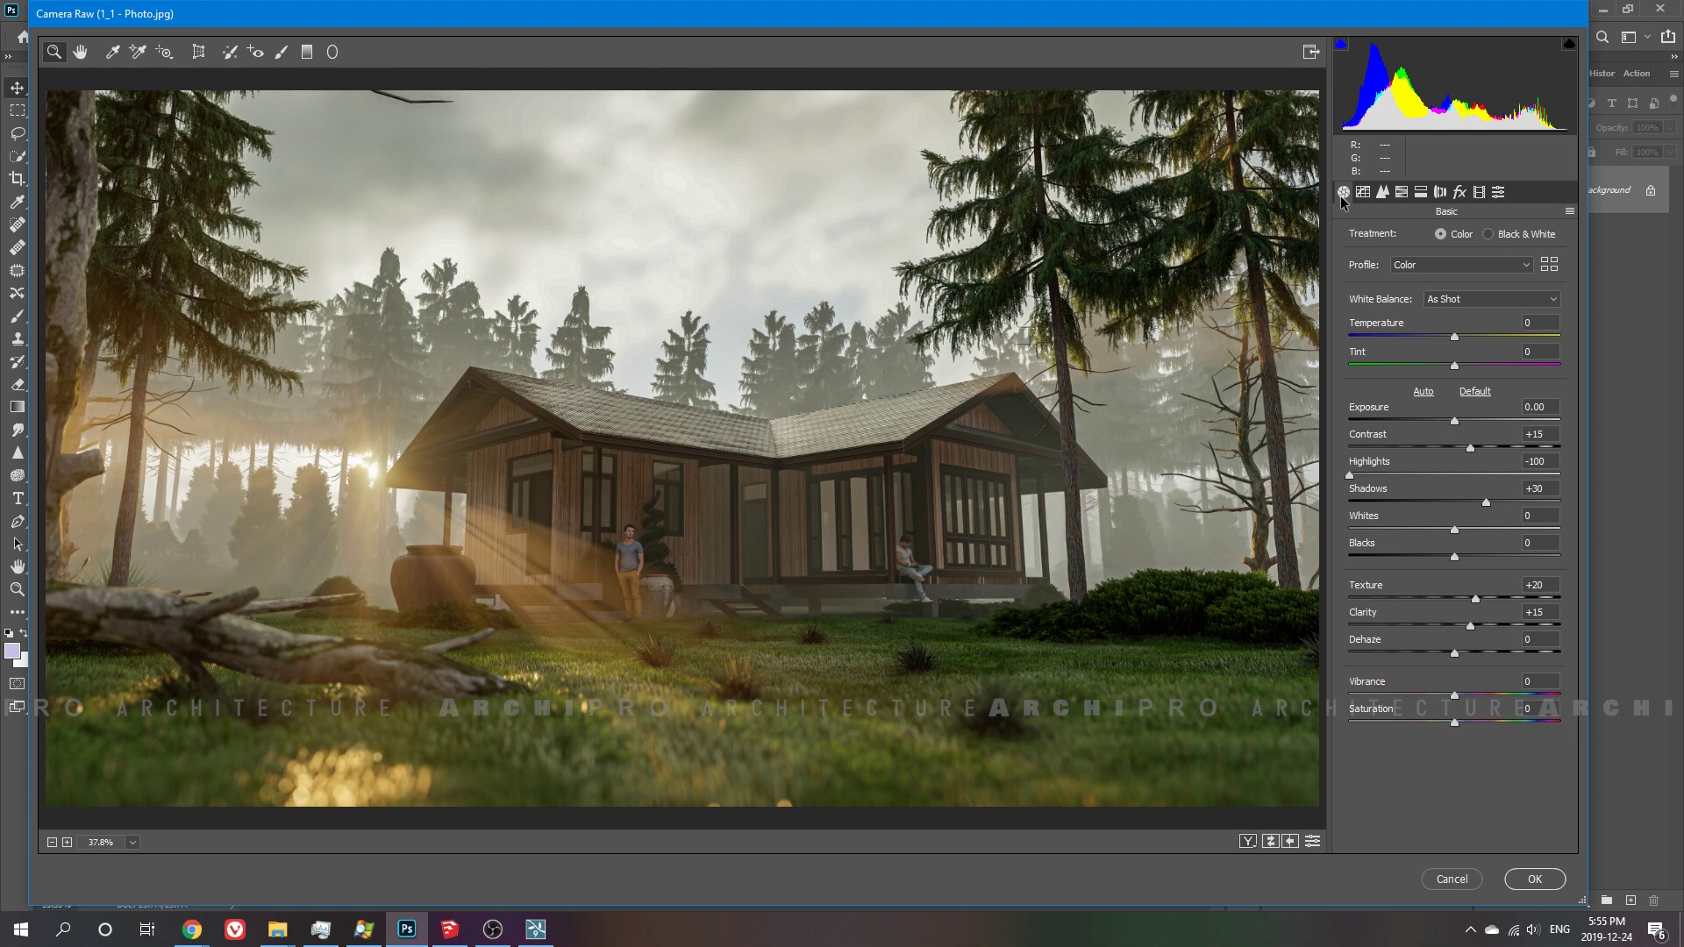
click(1363, 192)
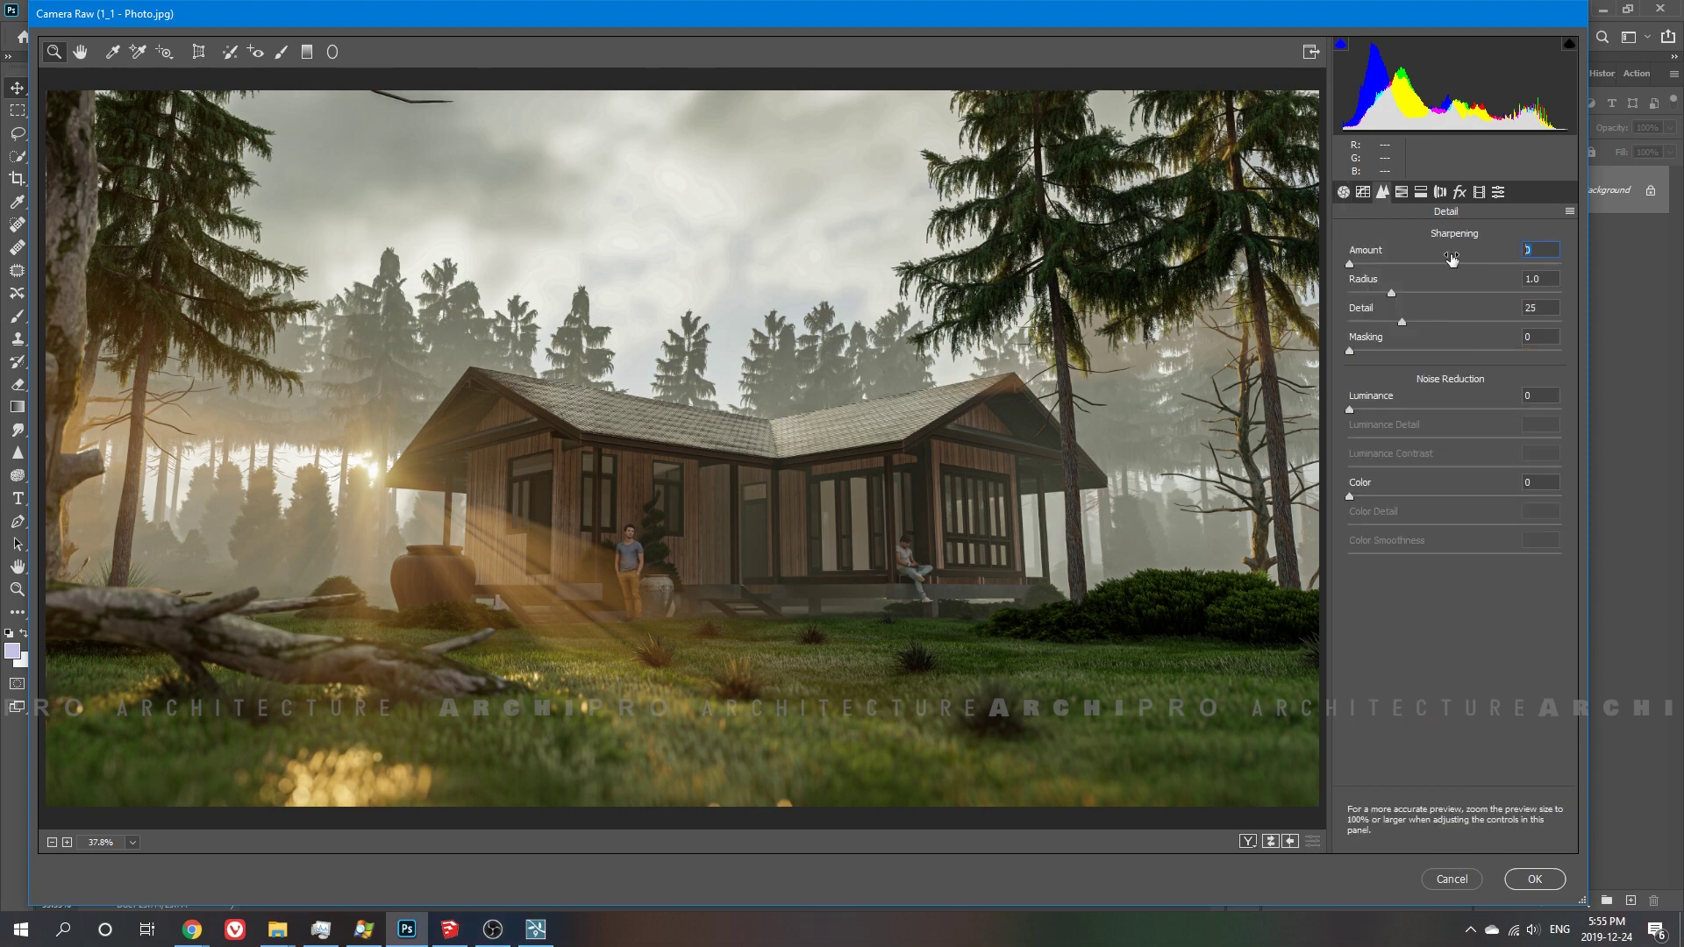
text(100)
click(1342, 192)
mouse_move(1351, 475)
mouse_down()
mouse_move(1445, 474)
mouse_move(1479, 501)
mouse_move(1412, 507)
mouse_move(1444, 509)
mouse_move(1433, 538)
mouse_move(1474, 565)
mouse_move(1465, 589)
mouse_up()
click(1382, 192)
In HSL Saturation, lower the Greens and boost Oranges to +43
click(1382, 192)
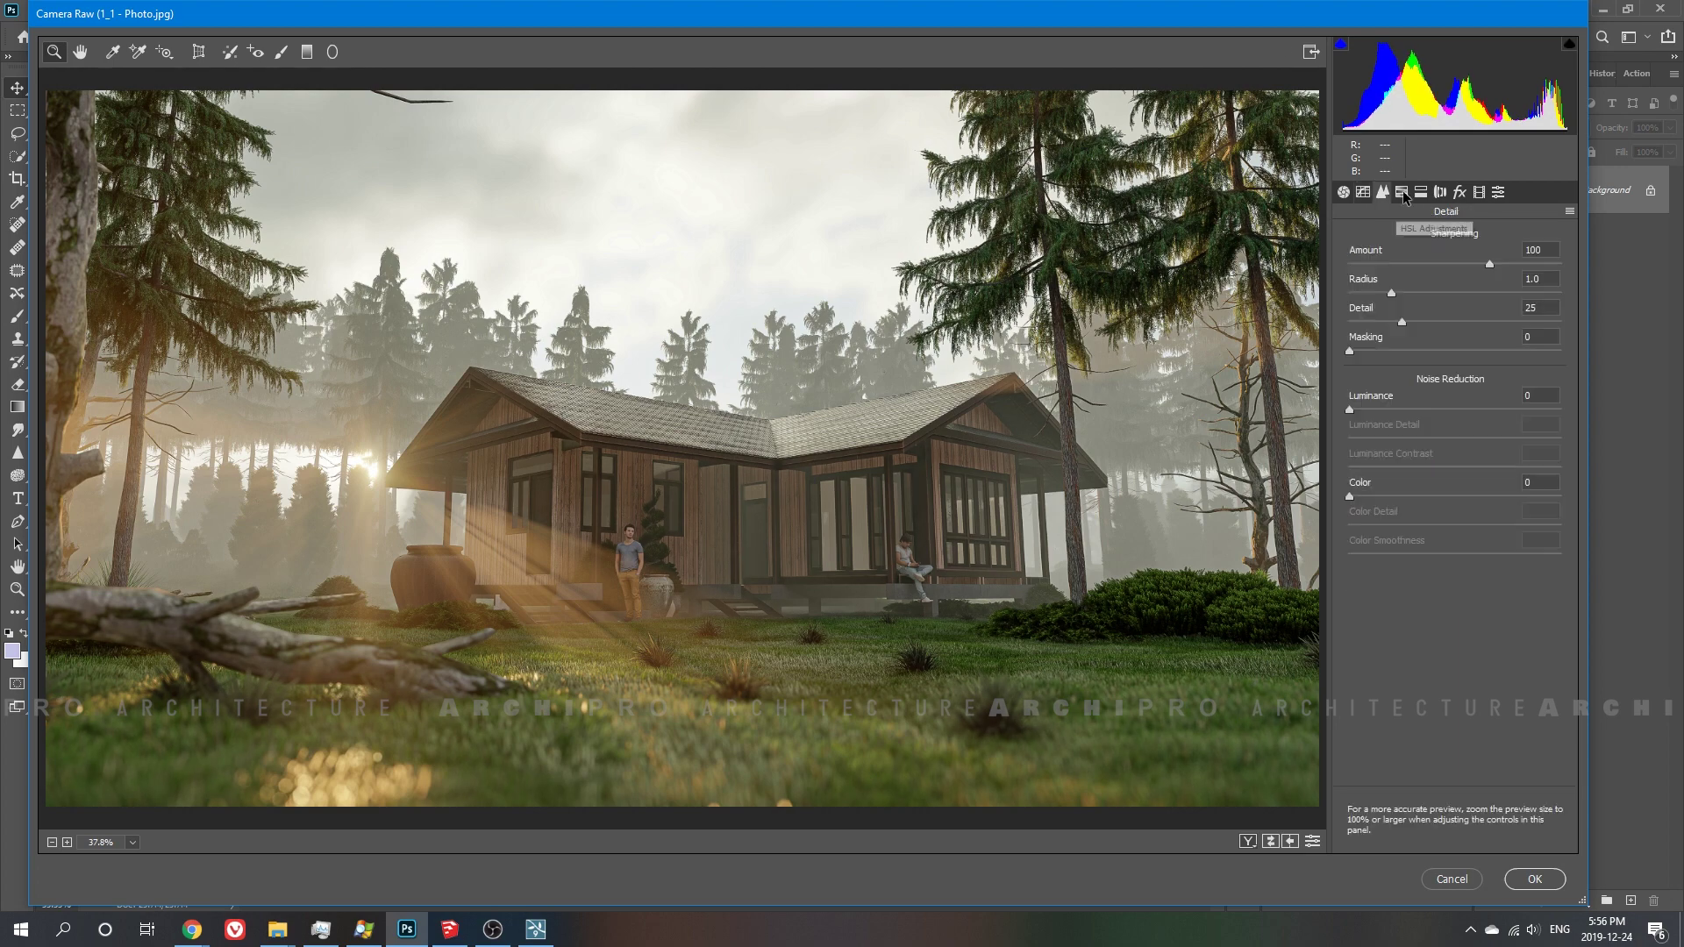
mouse_move(1454, 389)
mouse_down()
mouse_move(1393, 399)
mouse_move(1478, 360)
mouse_move(1385, 389)
mouse_move(1419, 390)
mouse_up()
click(1354, 239)
click(1415, 239)
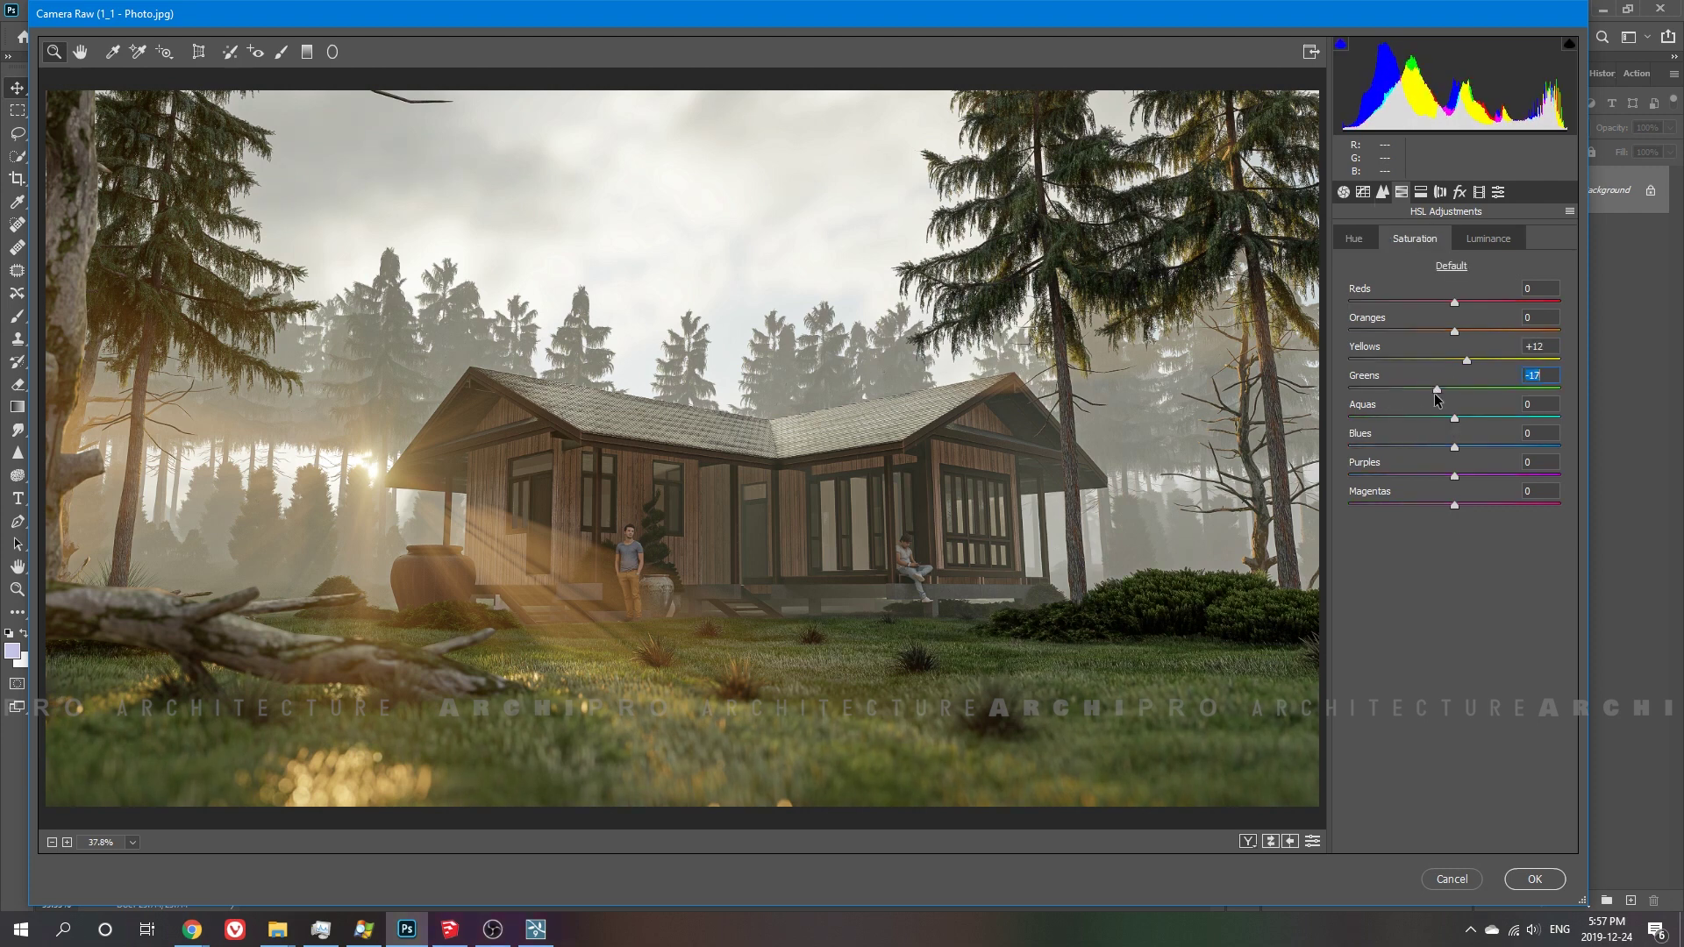
drag(1453, 332, 1497, 328)
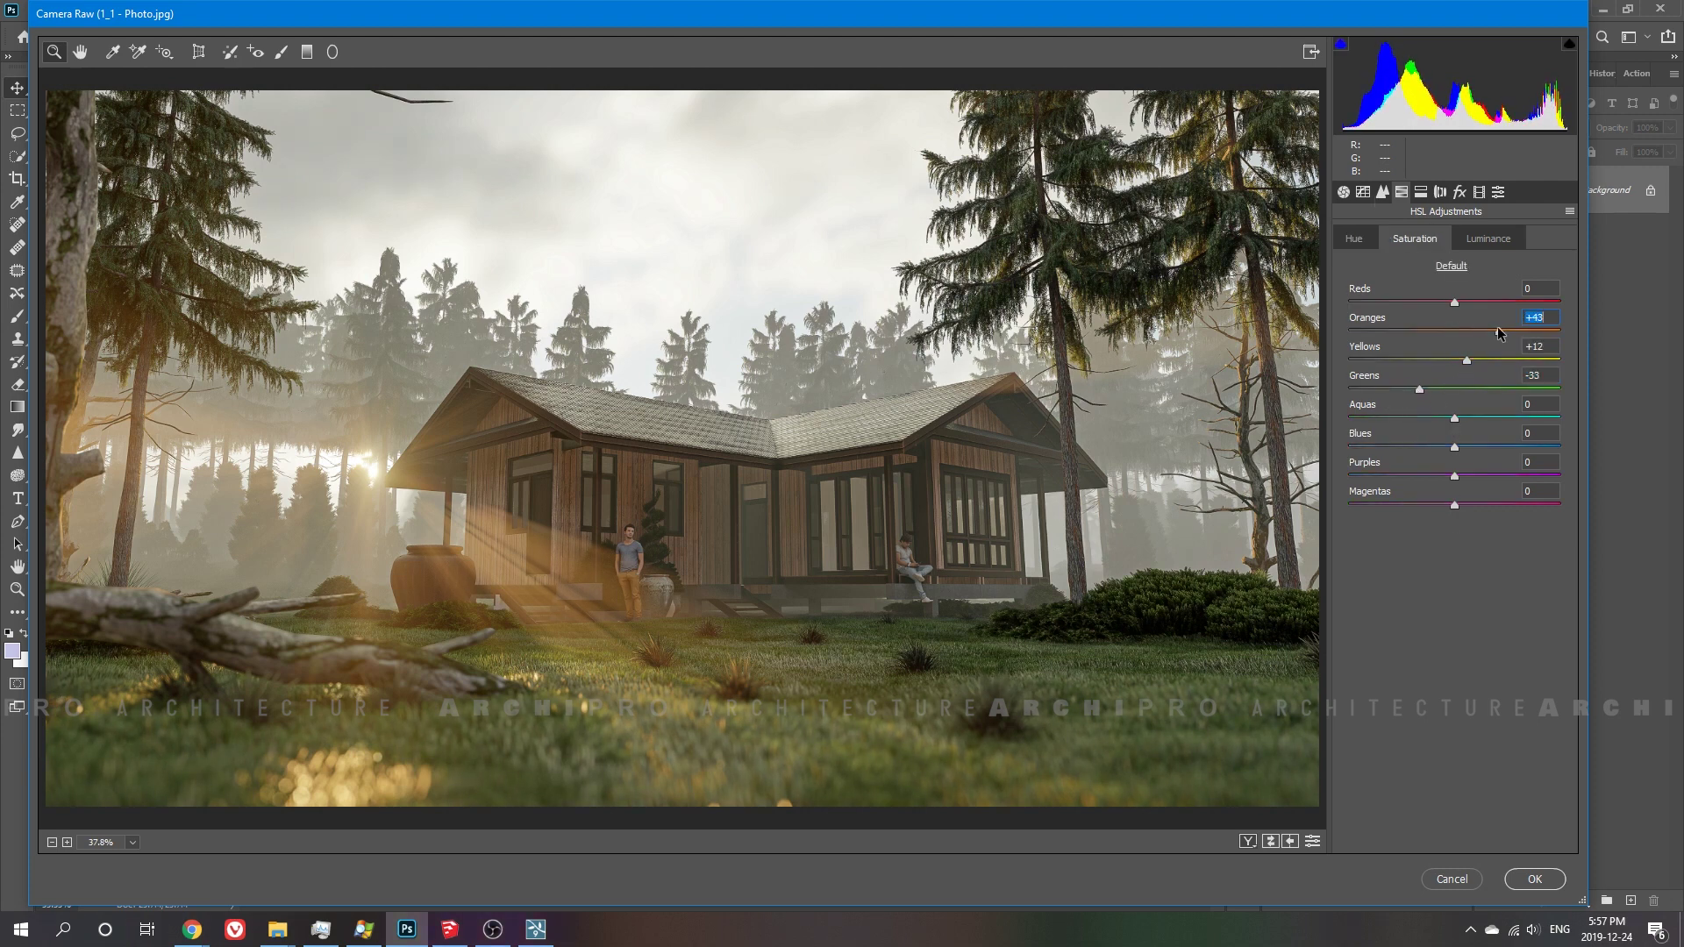
Ease back Vibrance to -10 and Saturation to -5 in Basic
click(1421, 192)
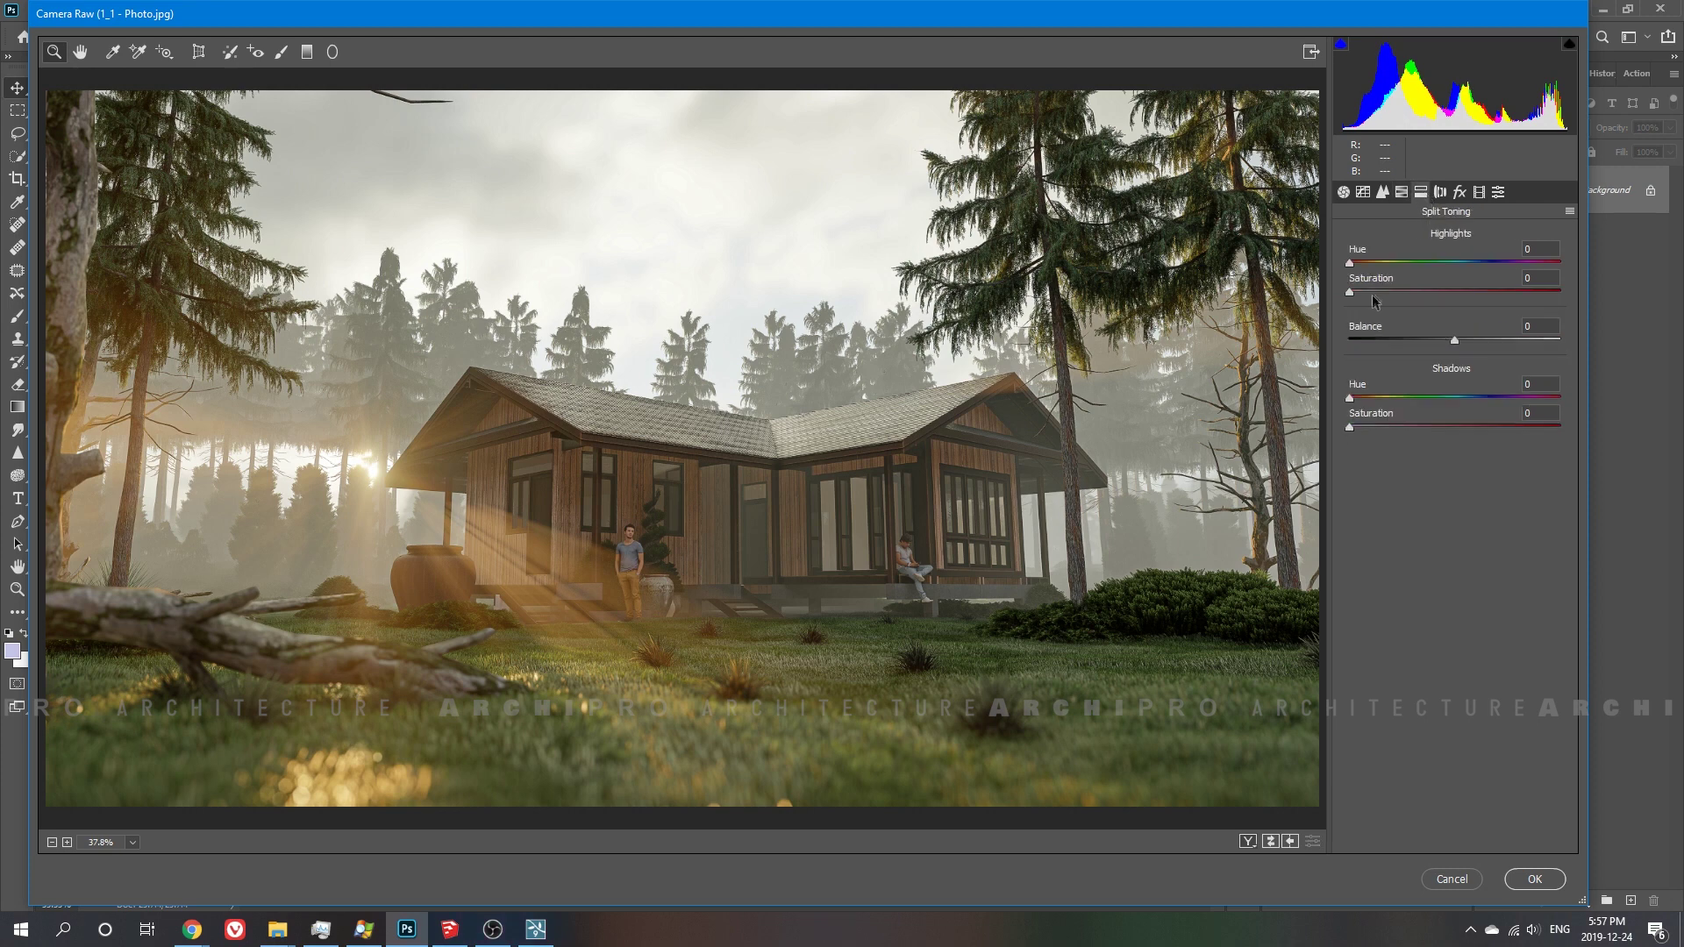
click(1382, 192)
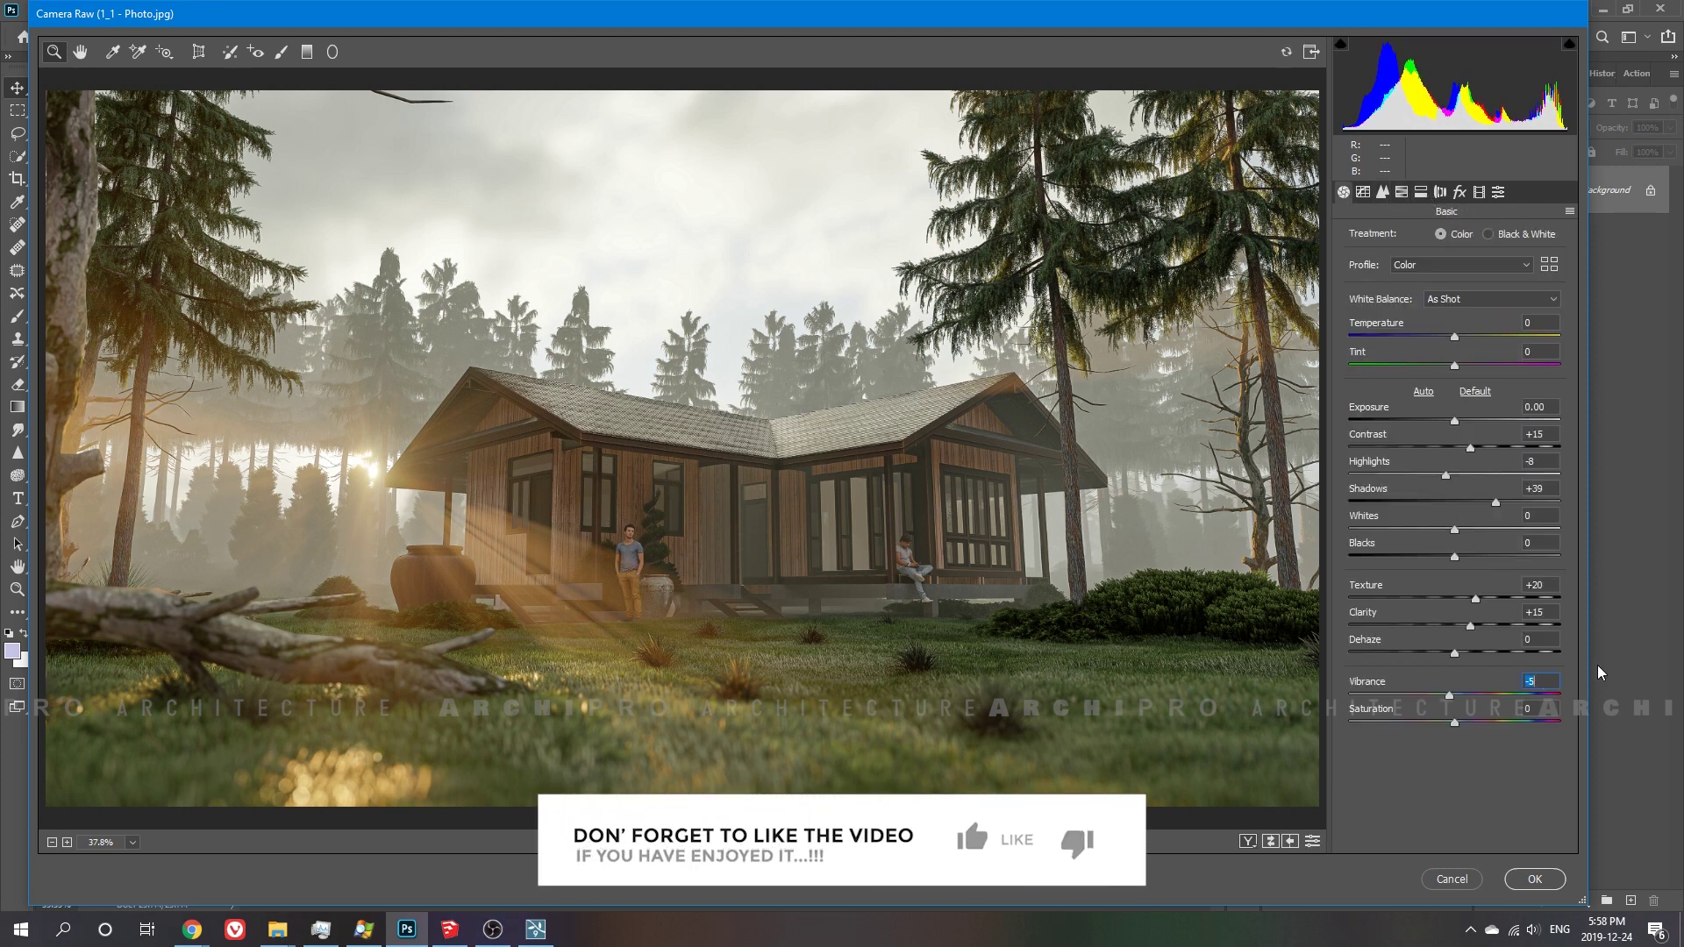
text(-5)
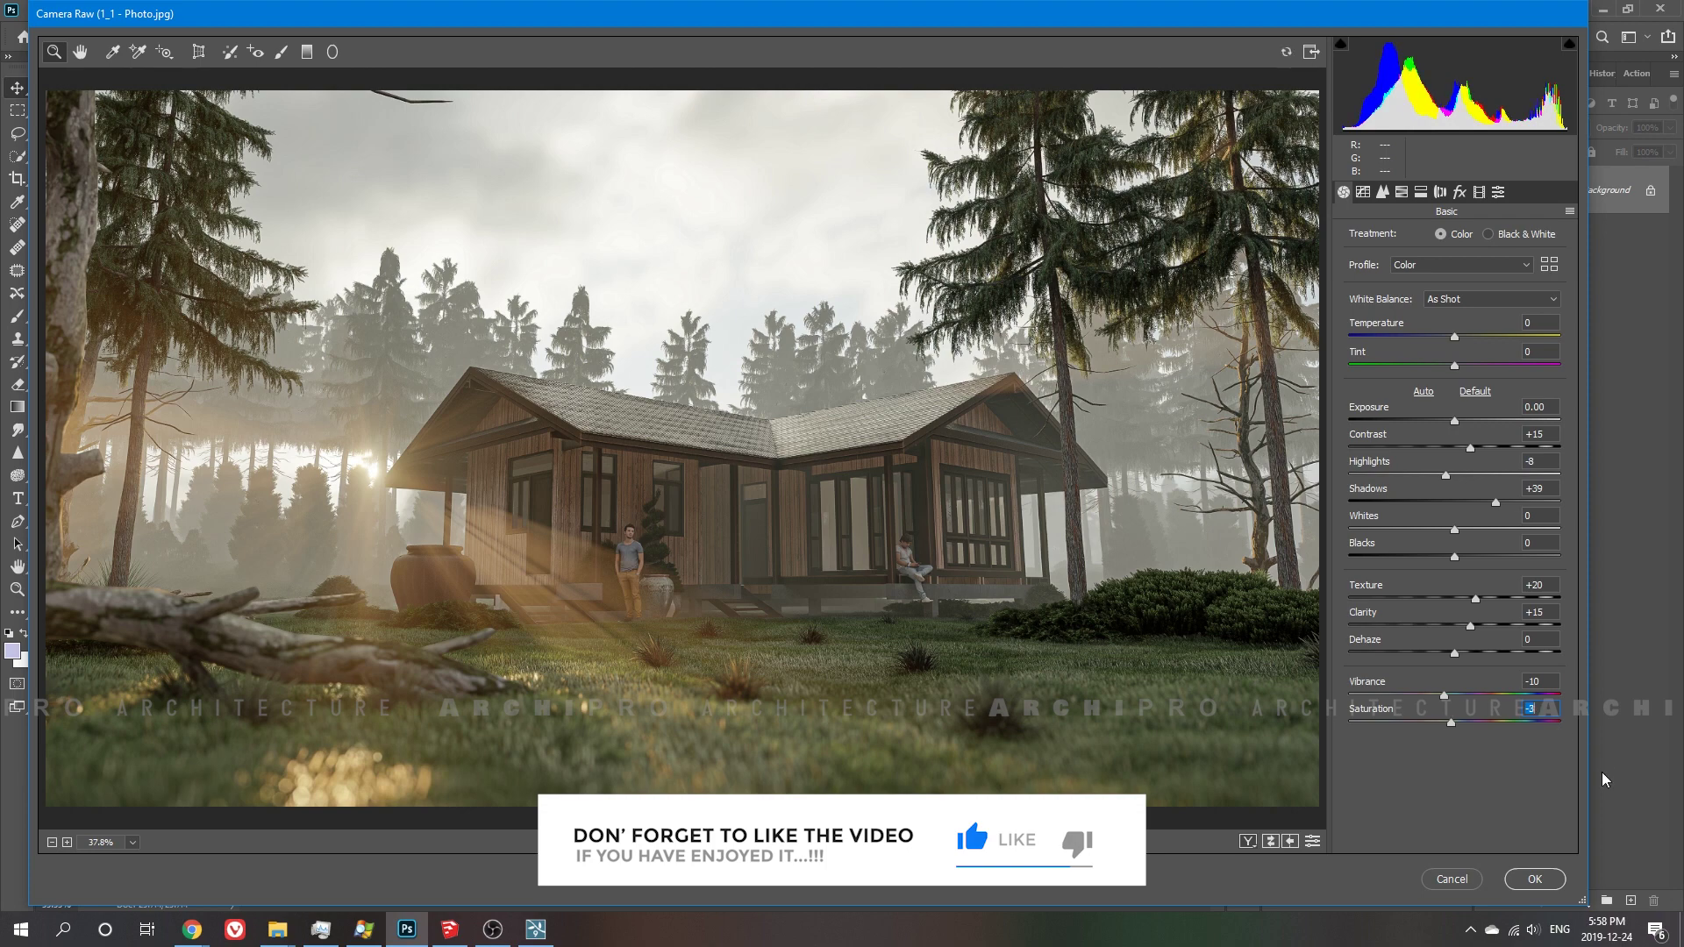
drag(1477, 689, 1487, 688)
Add a Highlight Priority vignette: midpoint 0, roundness +100, feather 100, amount about -17
click(1497, 192)
click(1363, 192)
click(1460, 192)
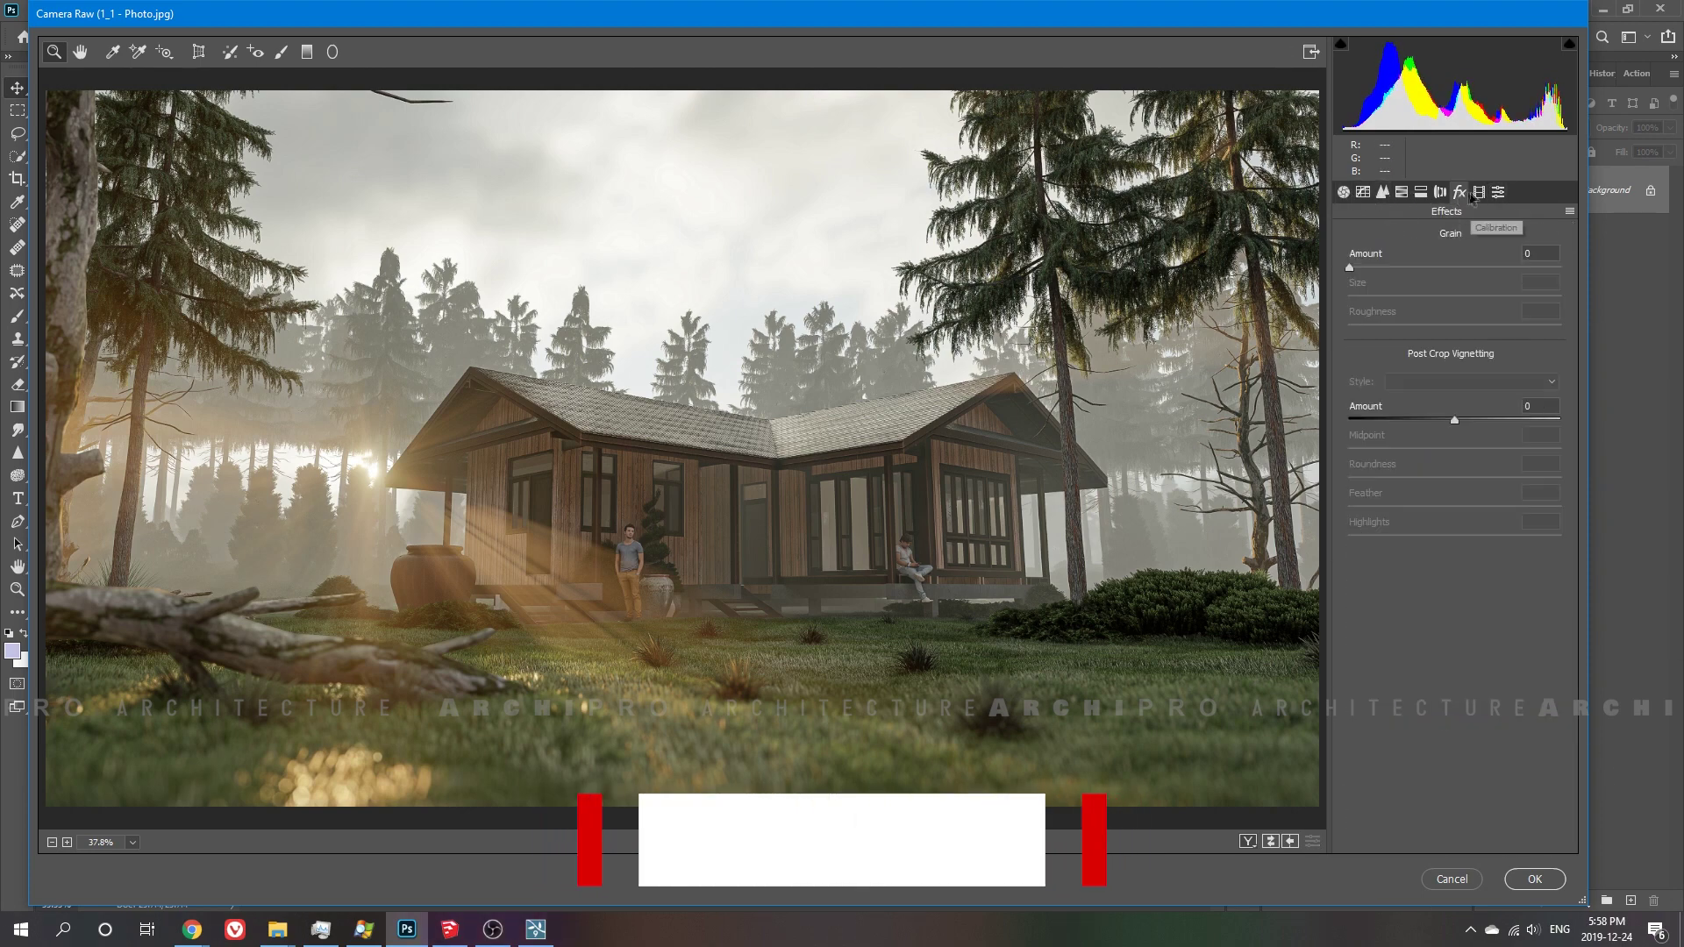
drag(1454, 418, 1348, 418)
drag(1439, 449, 1349, 449)
drag(1454, 478, 1559, 478)
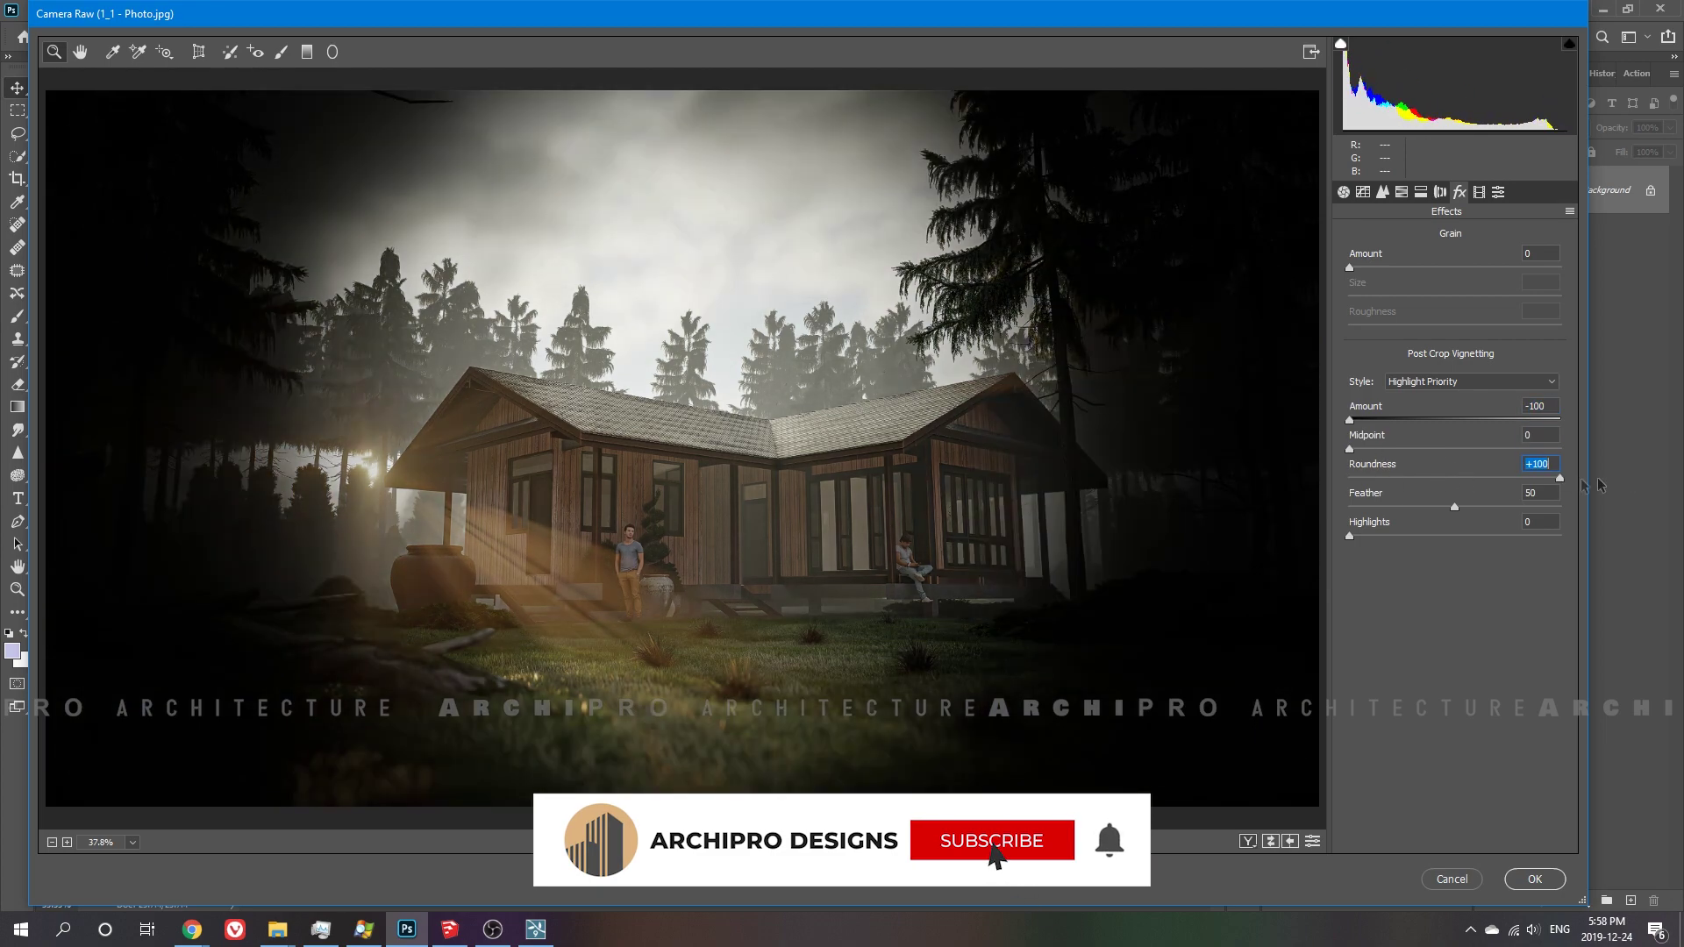
drag(1454, 506, 1559, 507)
drag(1356, 427, 1450, 423)
click(1569, 212)
click(1570, 358)
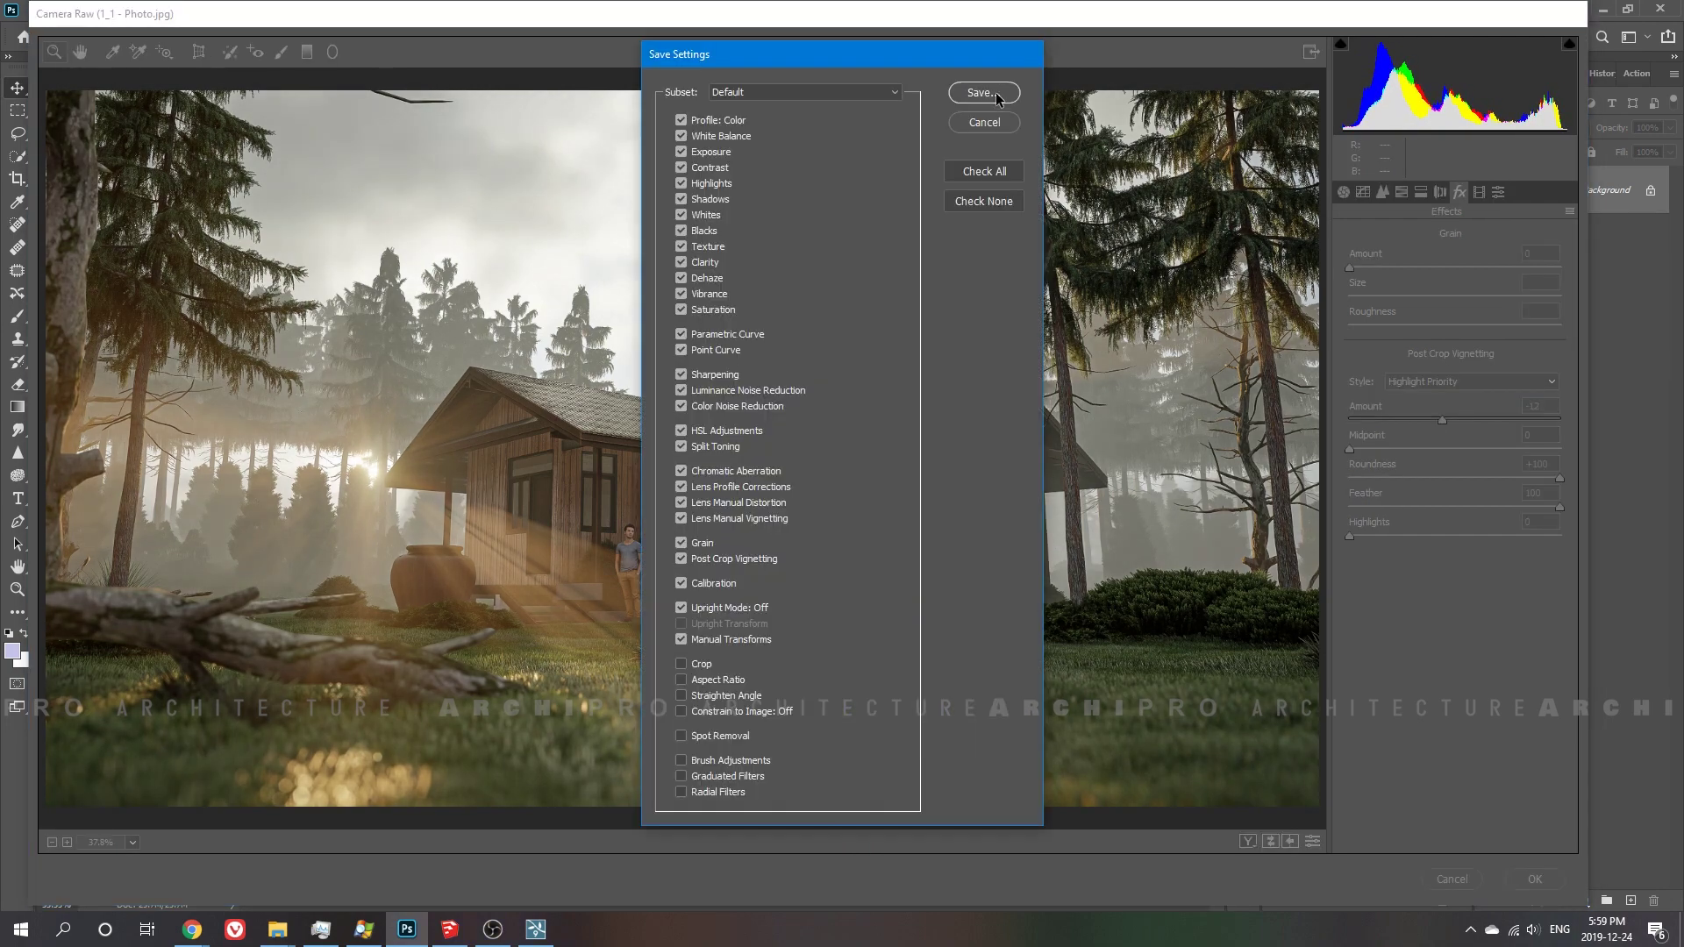
click(984, 92)
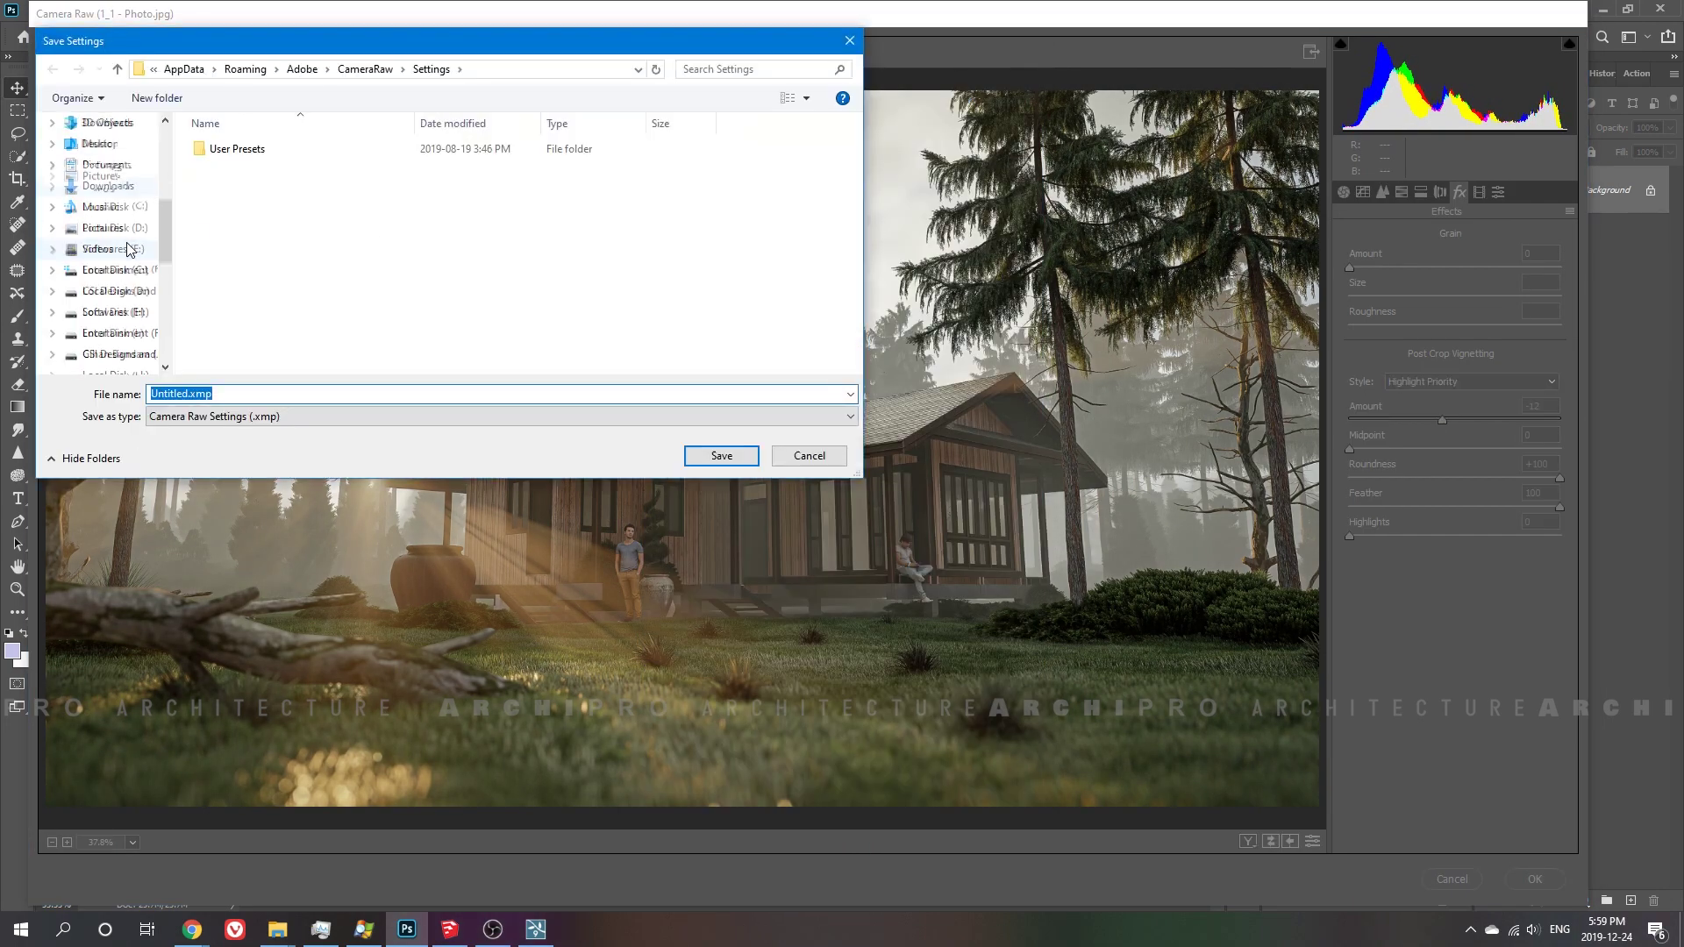
click(114, 185)
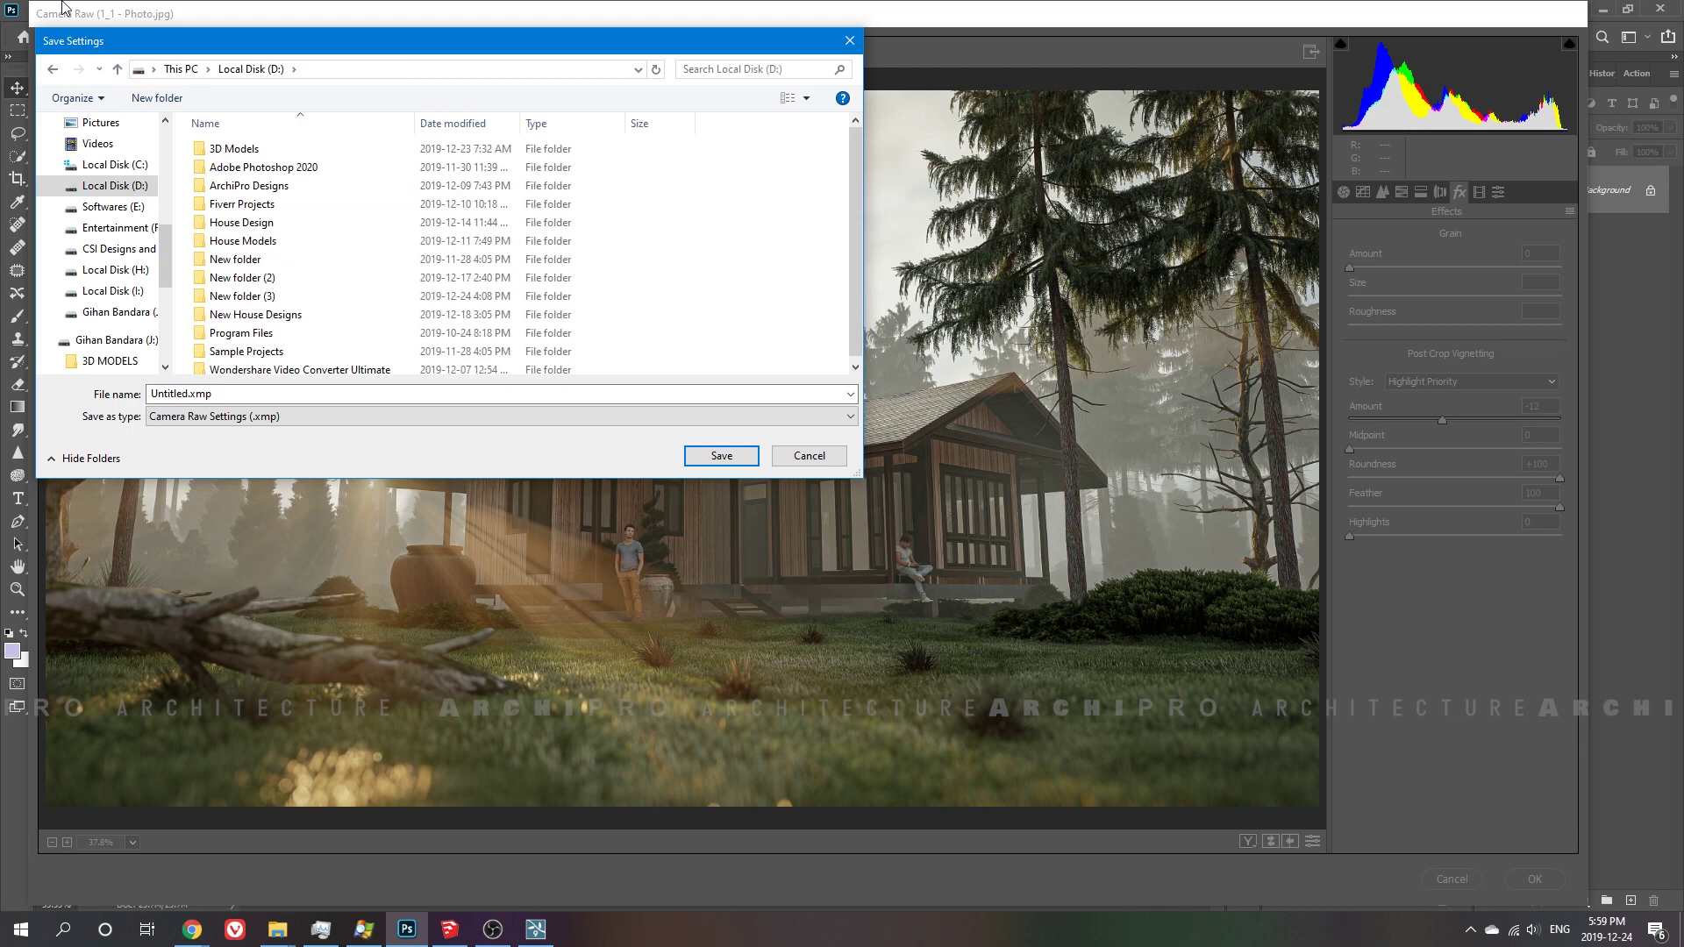
double_click(249, 185)
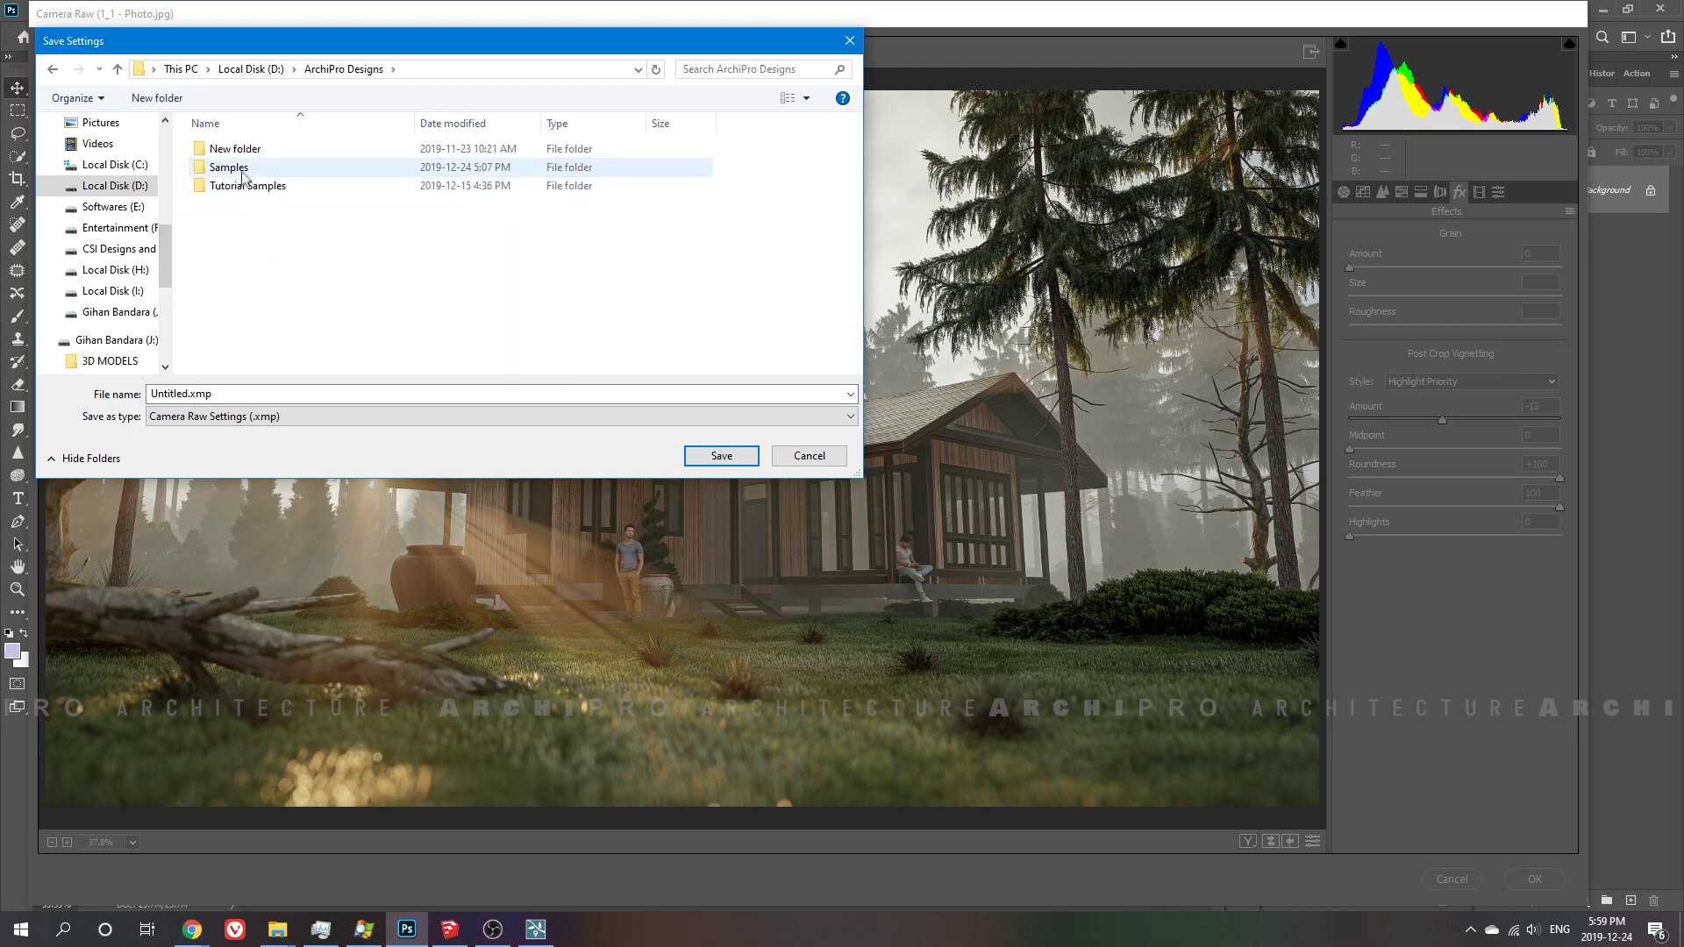
key(Return)
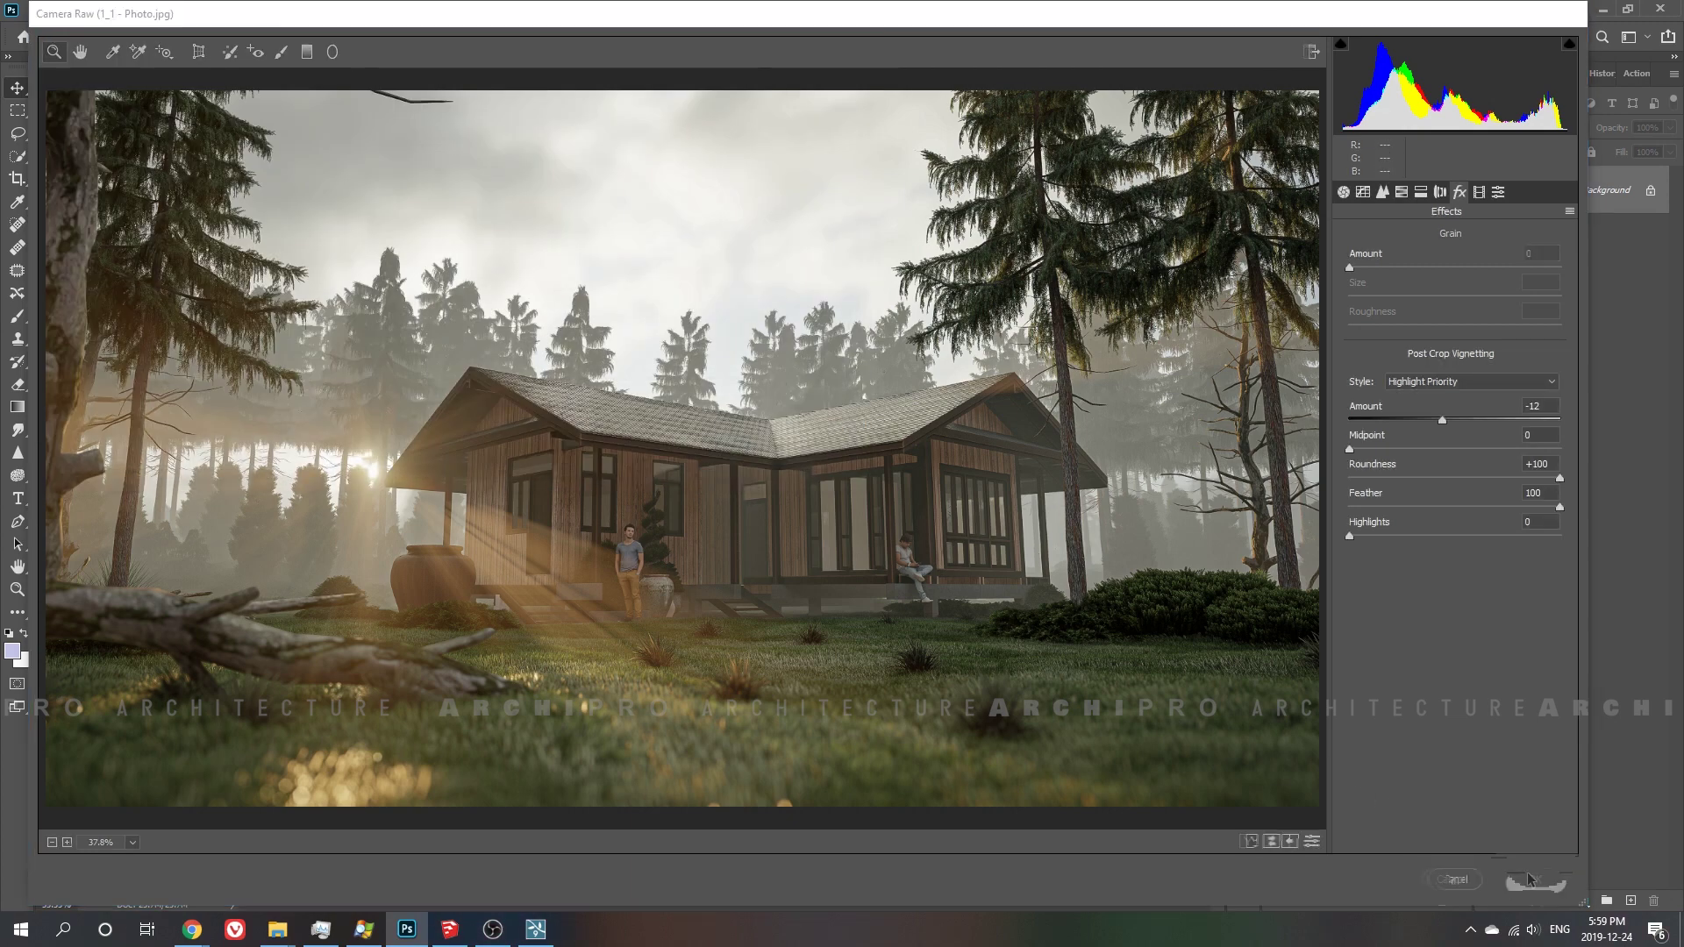
click(1535, 879)
click(277, 929)
double_click(808, 320)
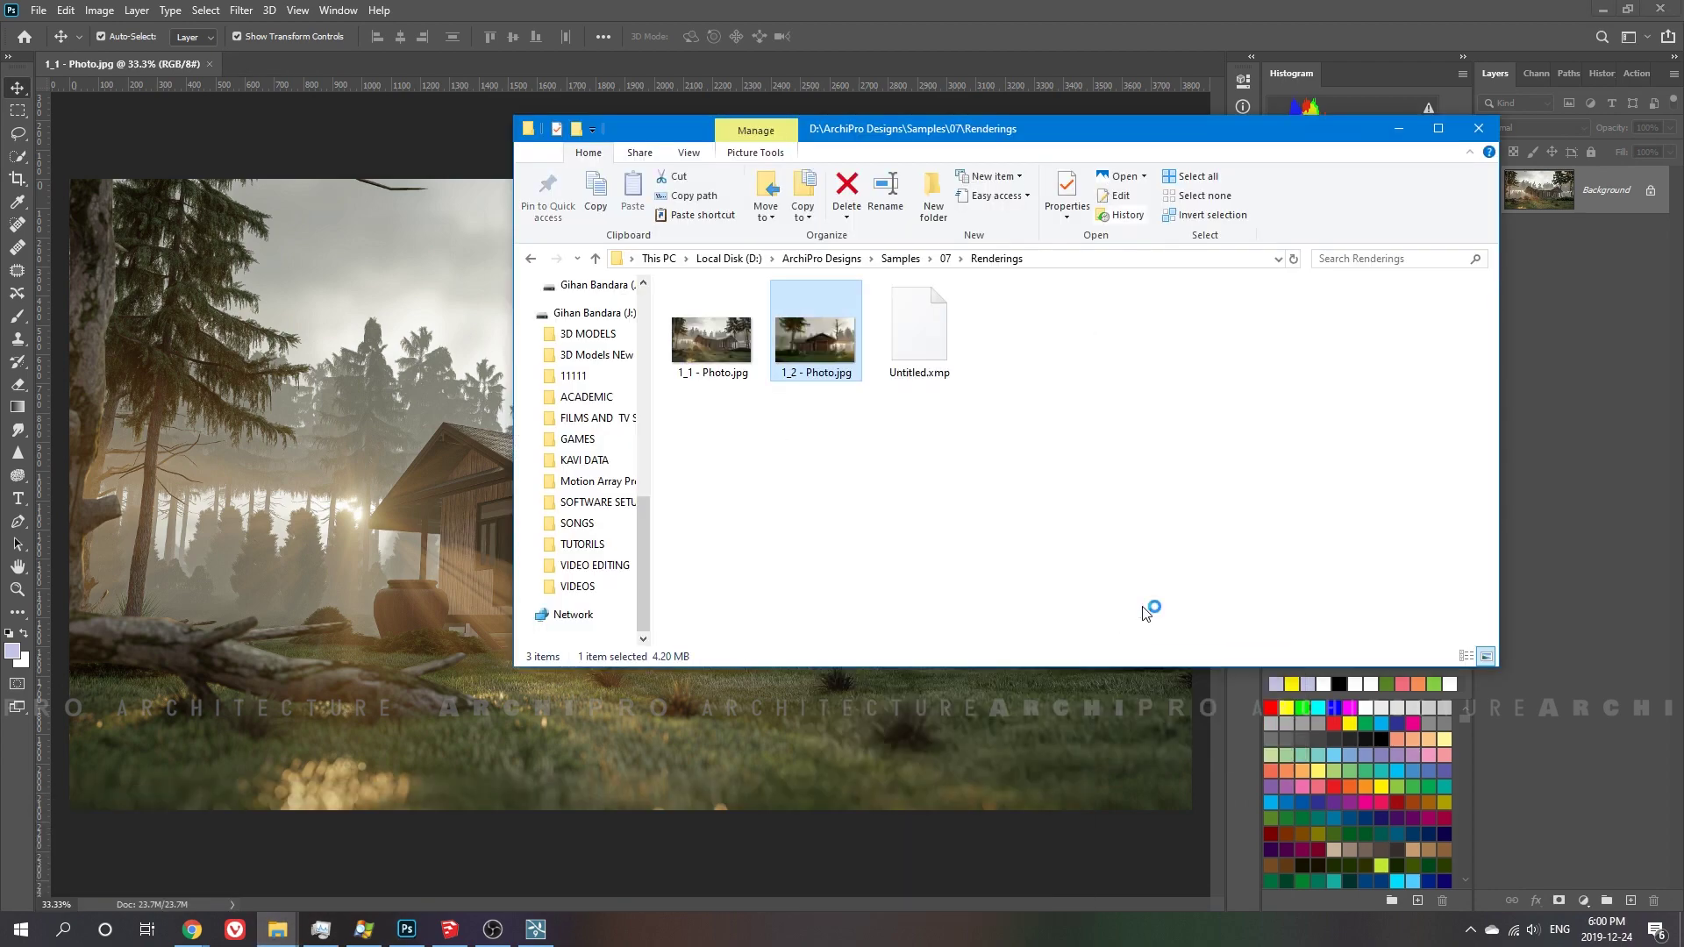
key(ctrl+alt+f)
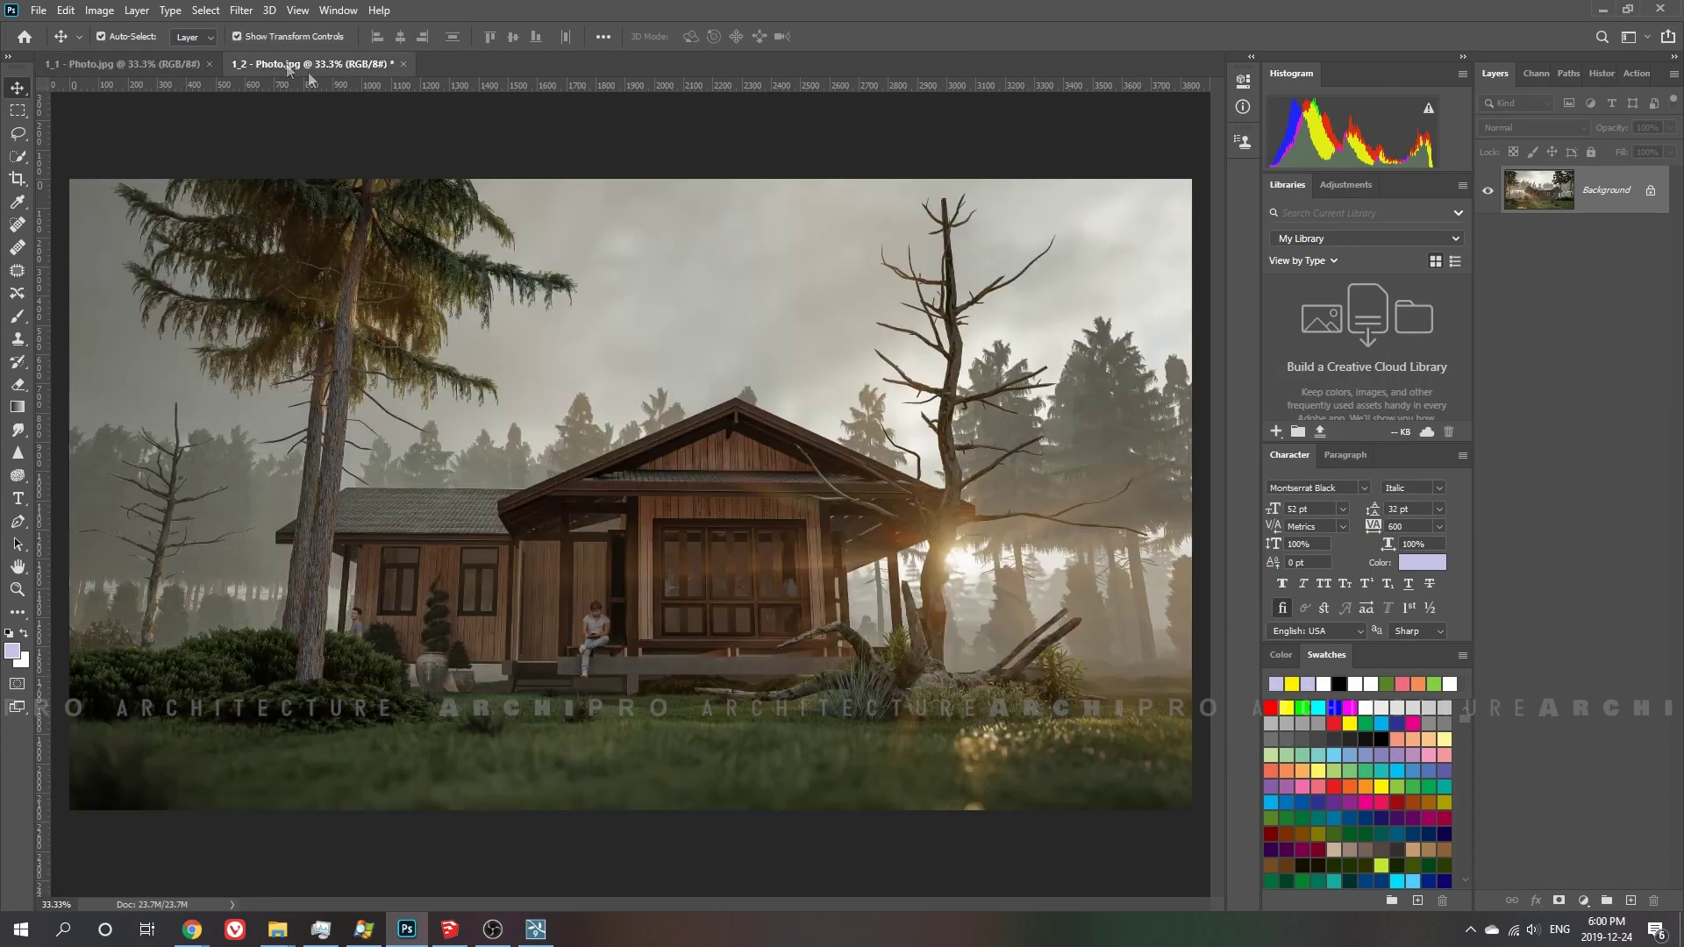
key(ctrl+s)
click(768, 393)
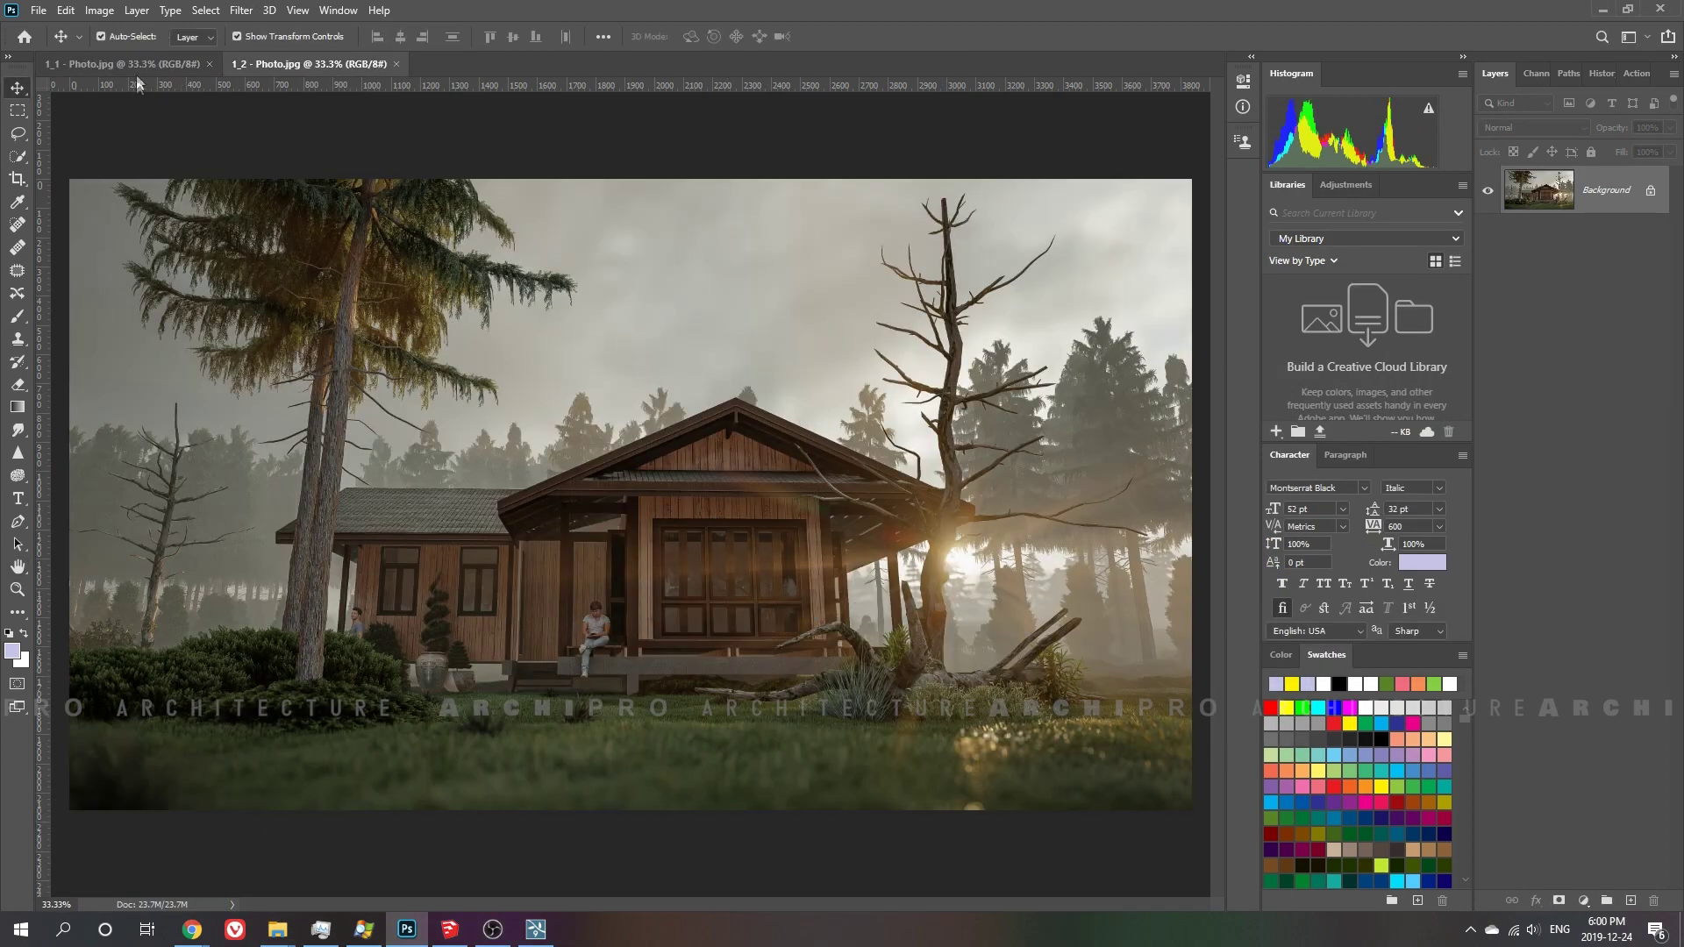
key(ctrl+Tab)
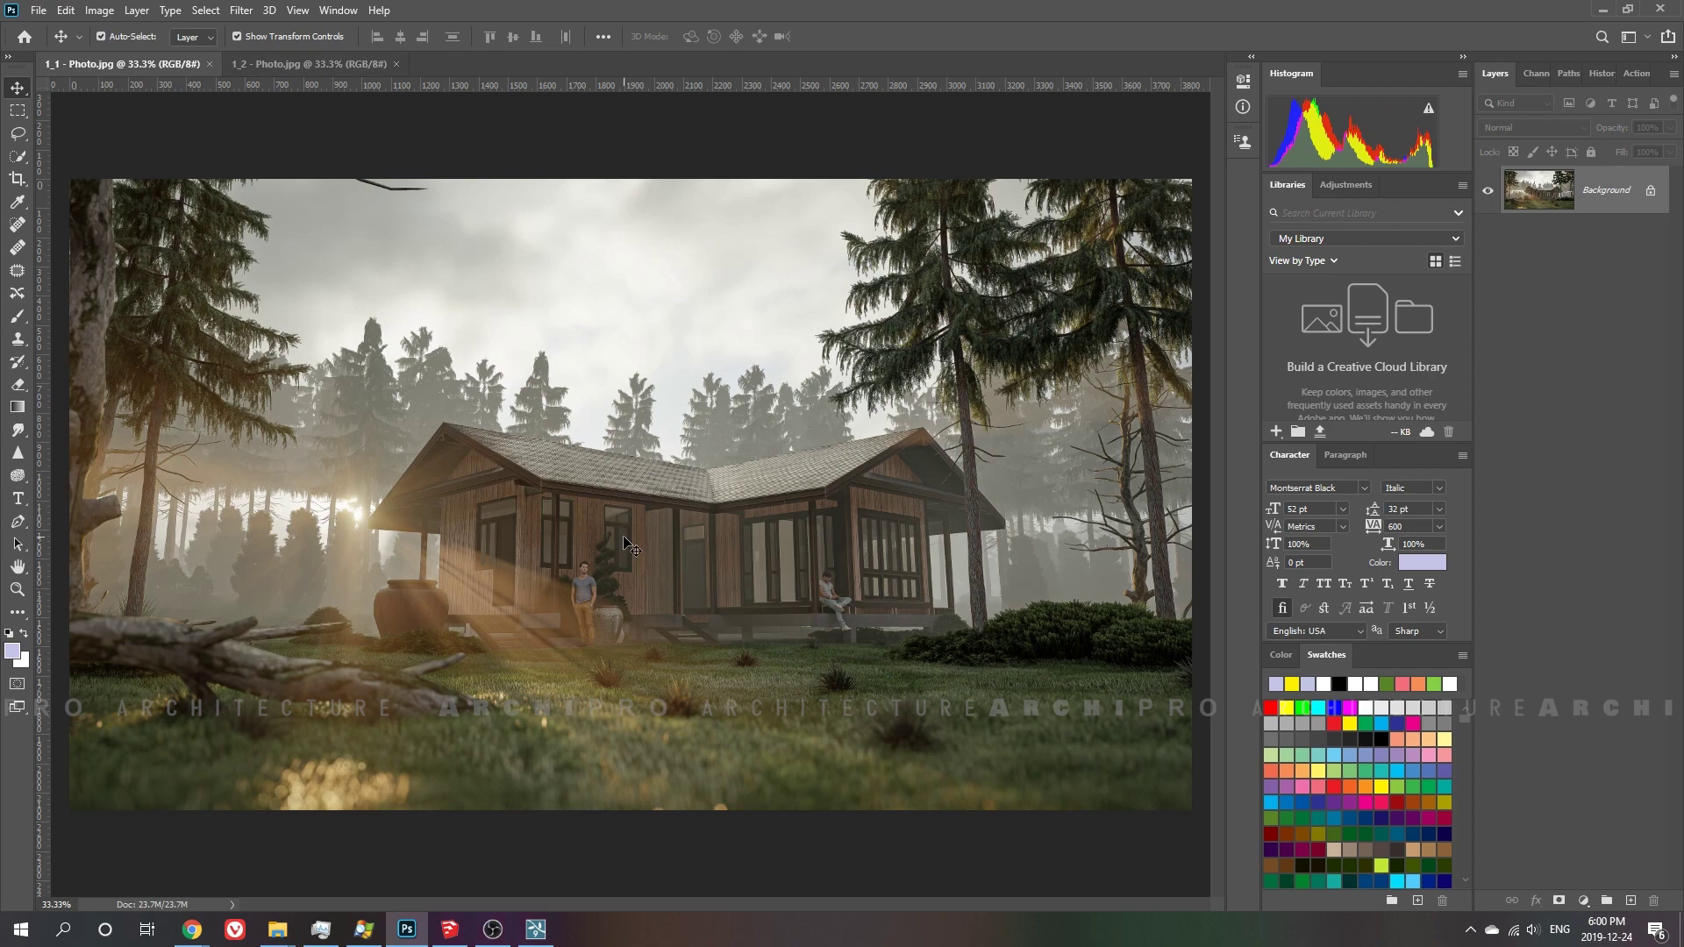
Apply the High Contrast Cool Vibrant Camera Raw preset to the render
click(242, 10)
click(272, 109)
scroll(1561, 473, down, 10)
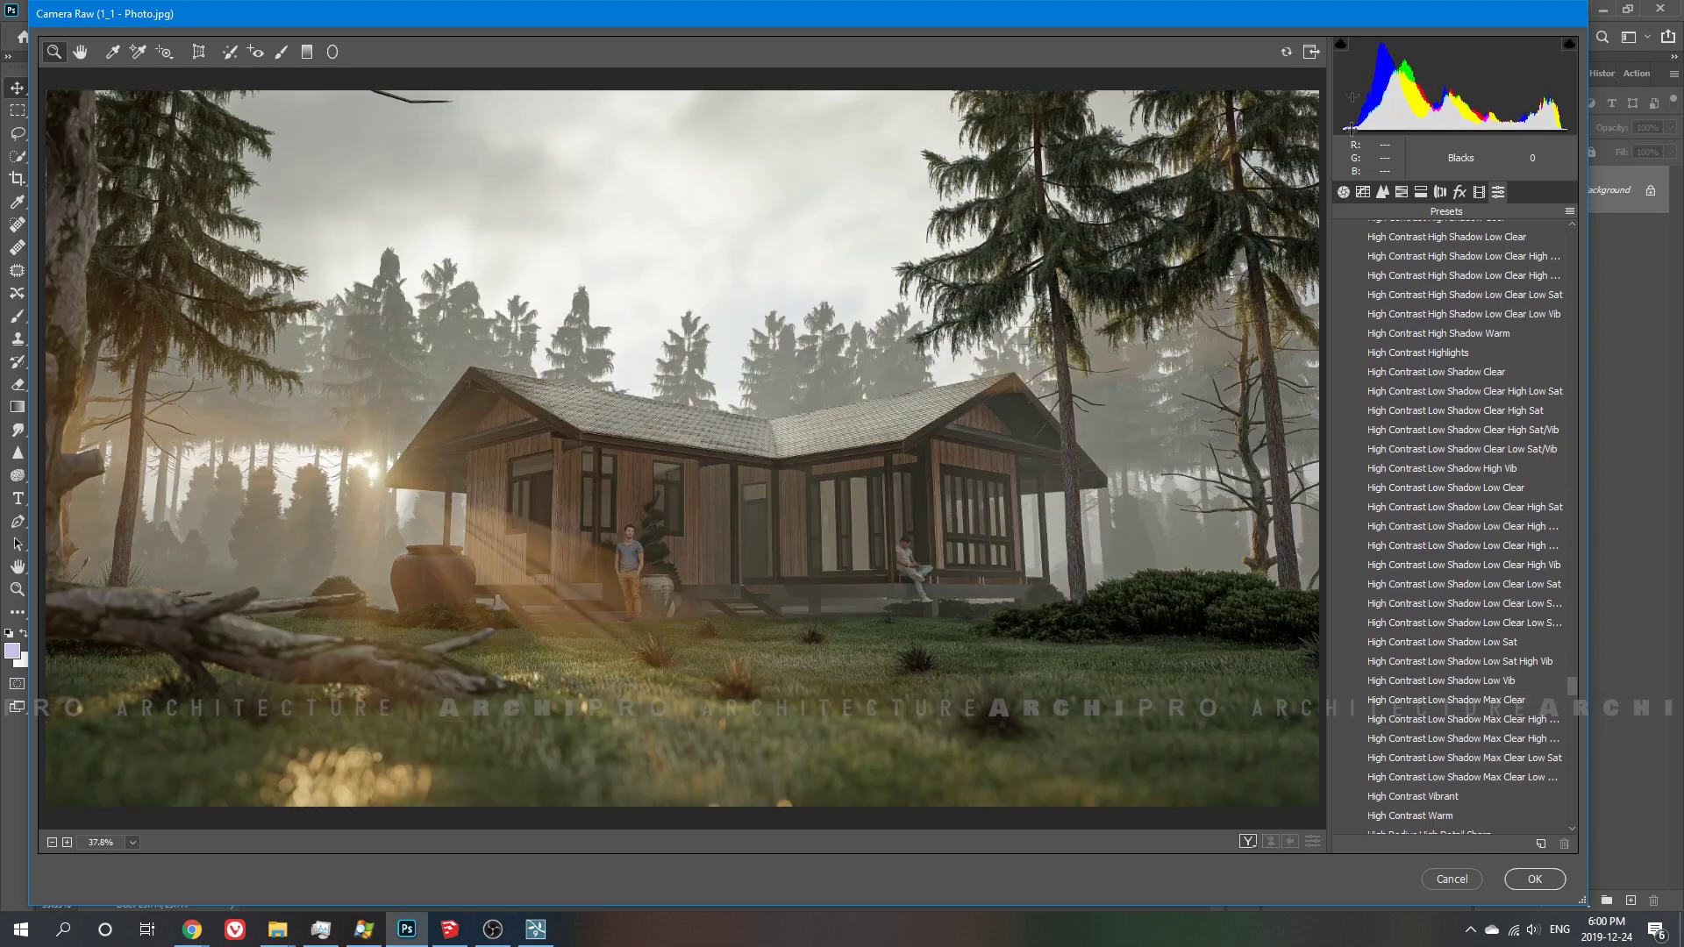
click(1383, 191)
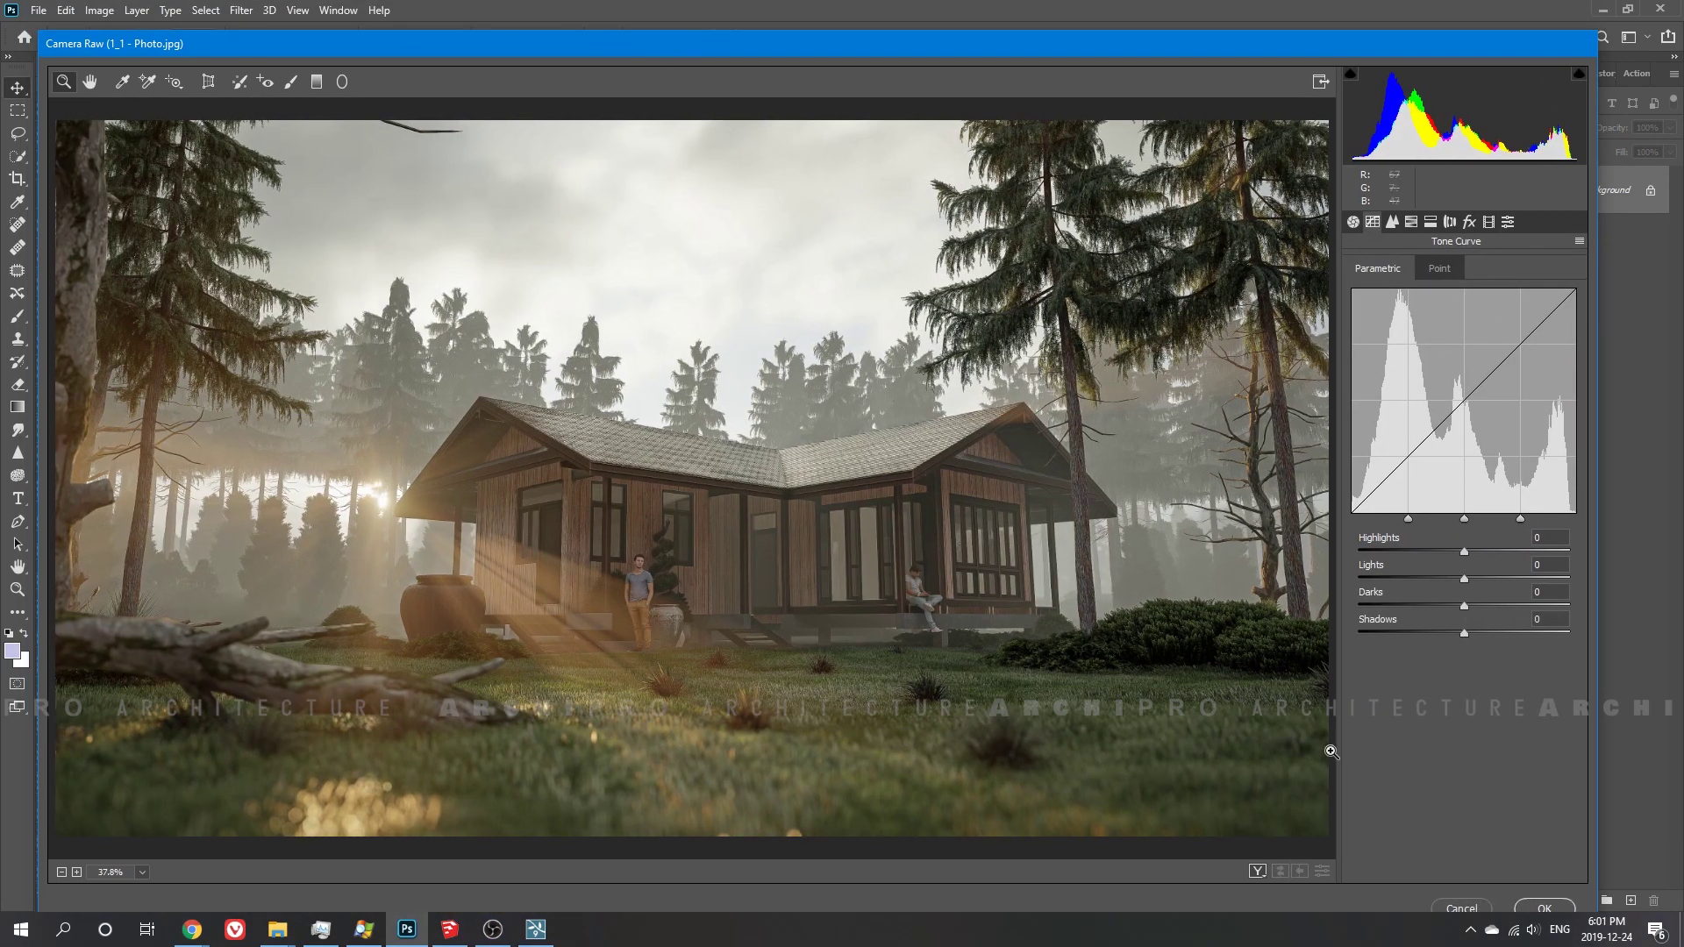
click(1508, 221)
scroll(1473, 526, down, 3)
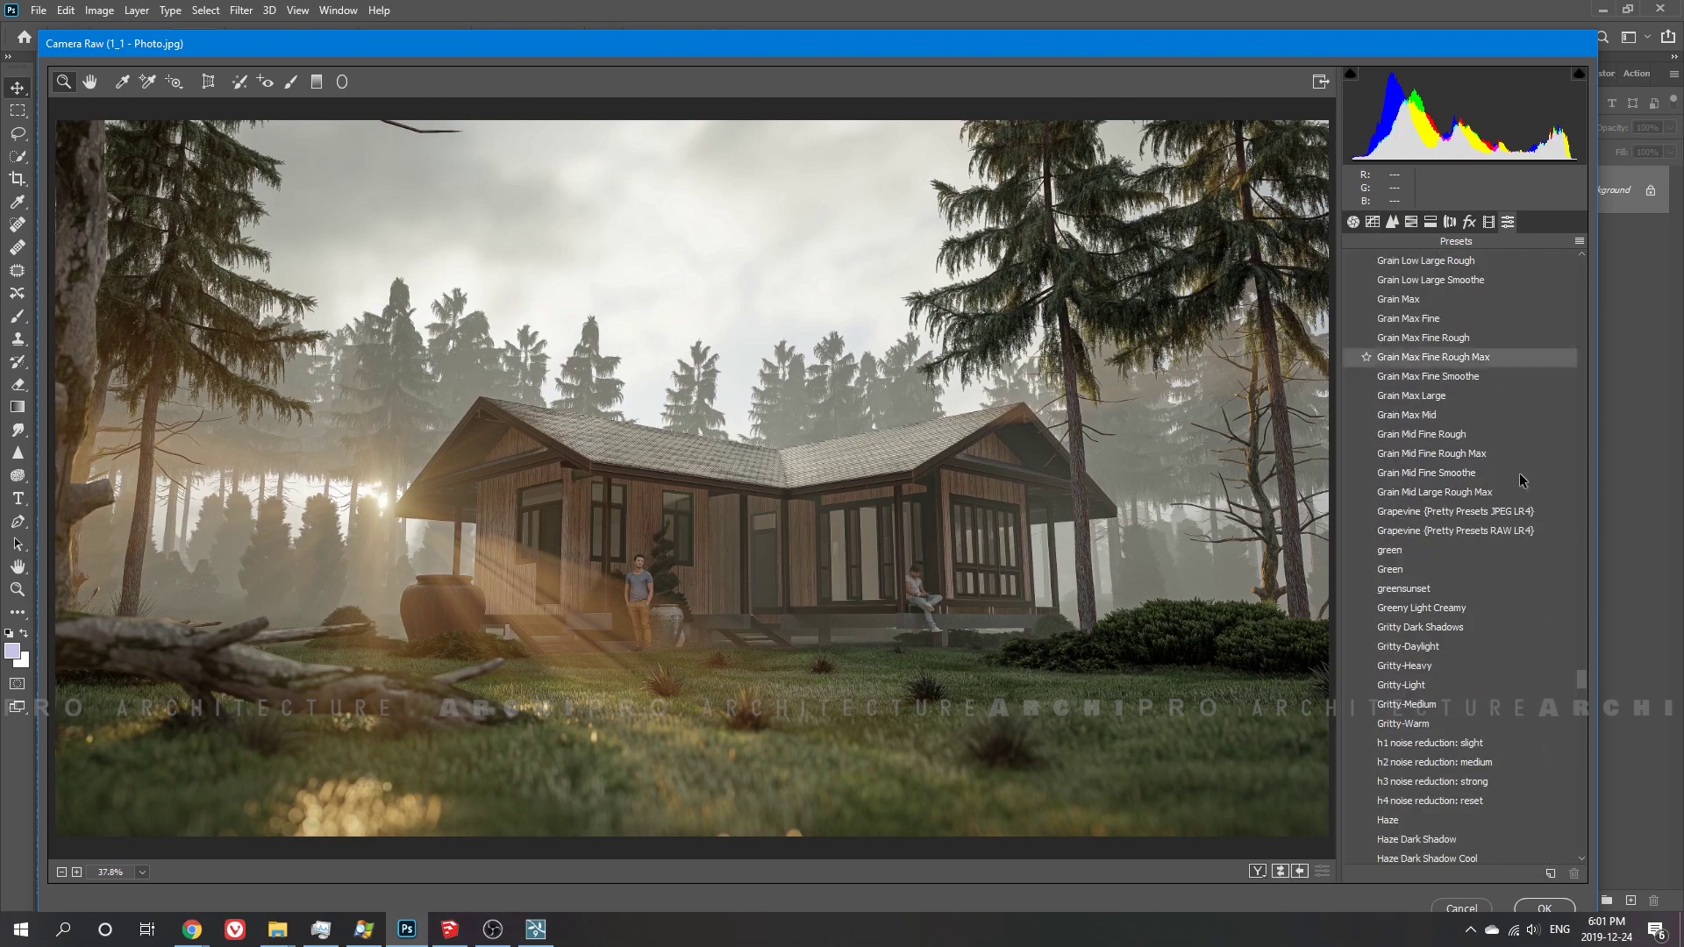
click(1449, 538)
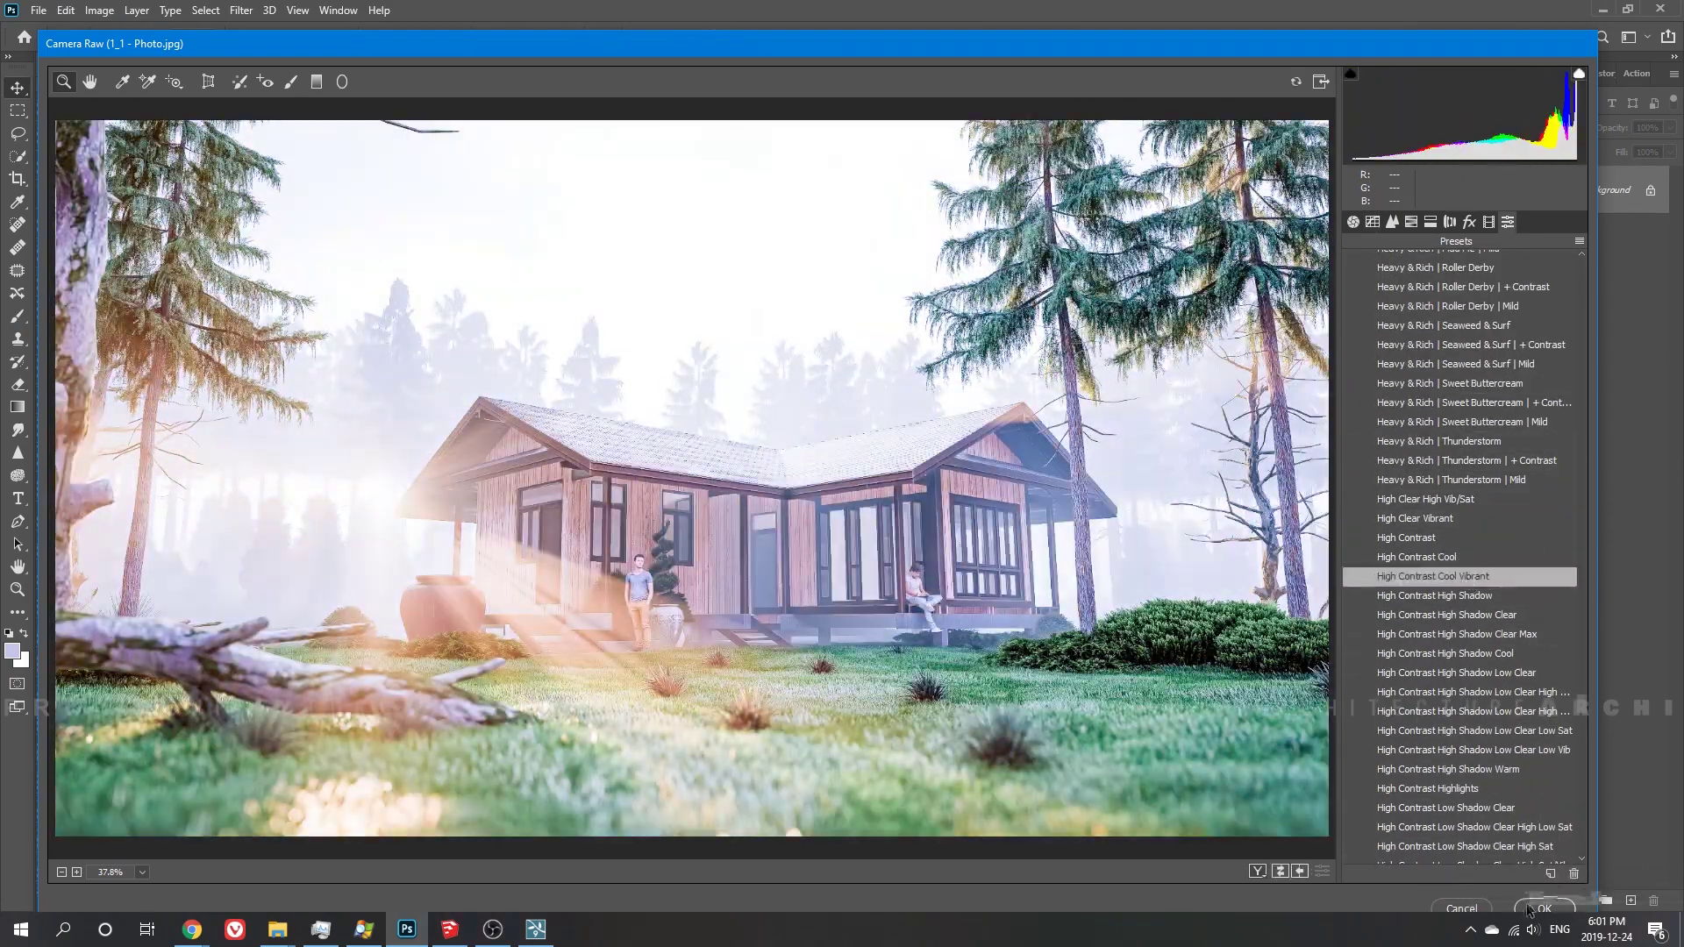
click(1543, 908)
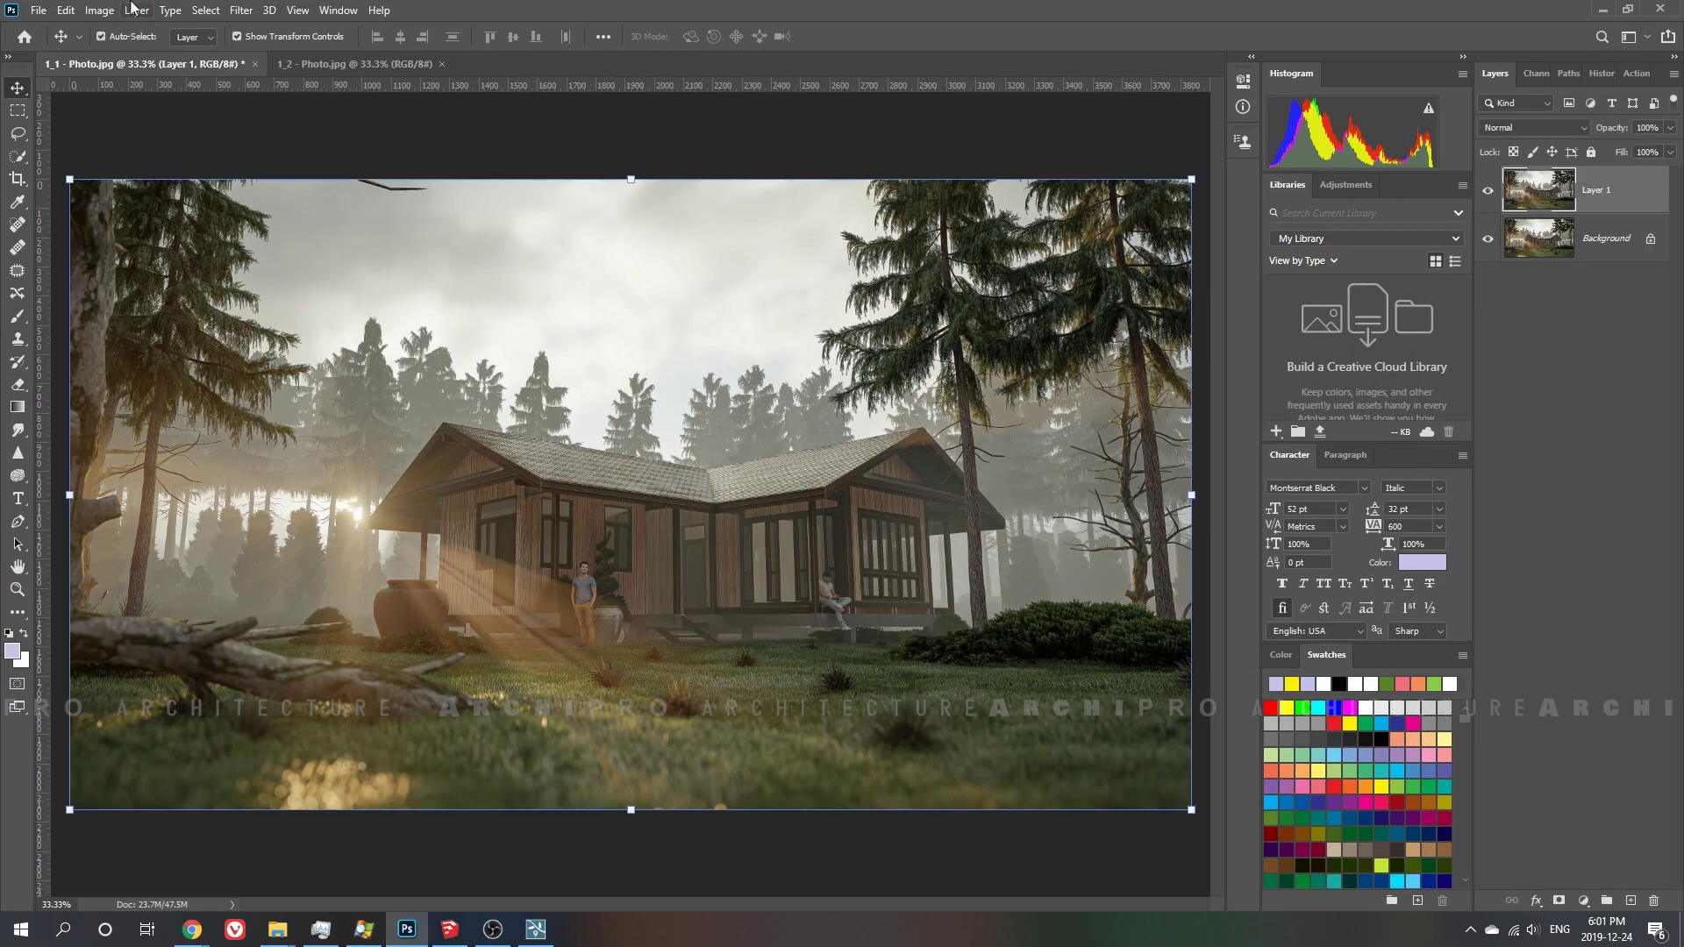
Blend the graded Layer 1 in Hard Light at 20% opacity and compare it with the original
scroll(1572, 132, down, 5)
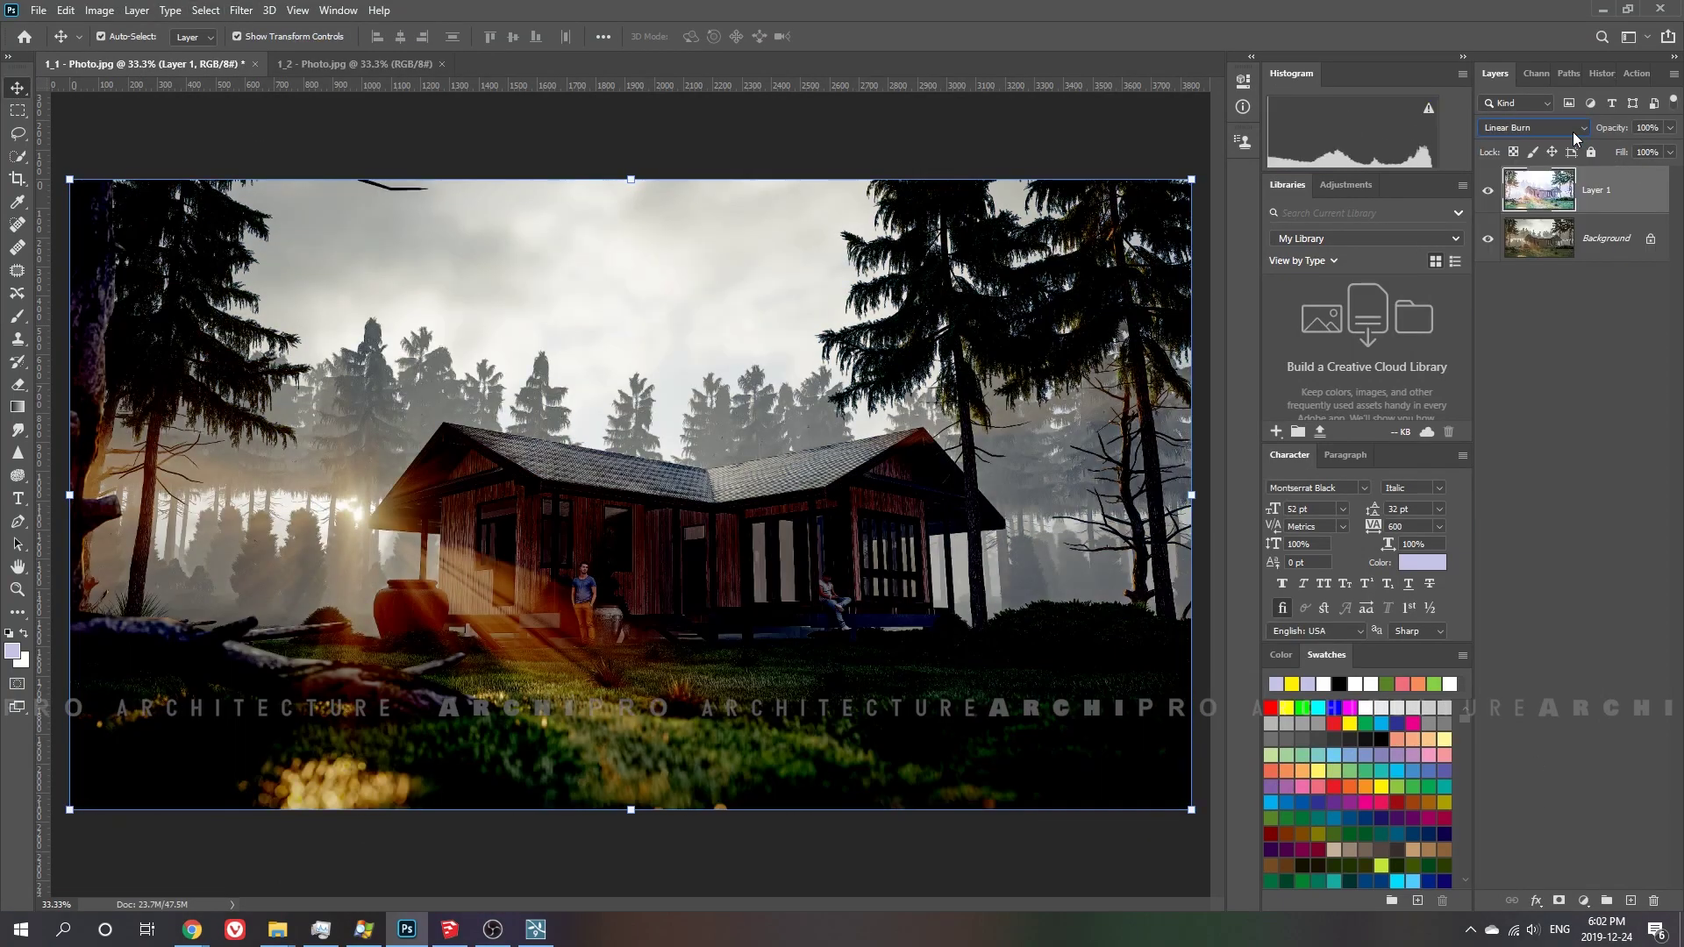
scroll(1571, 131, down, 6)
mouse_move(1670, 128)
mouse_down()
mouse_move(1598, 151)
mouse_move(1627, 147)
mouse_up()
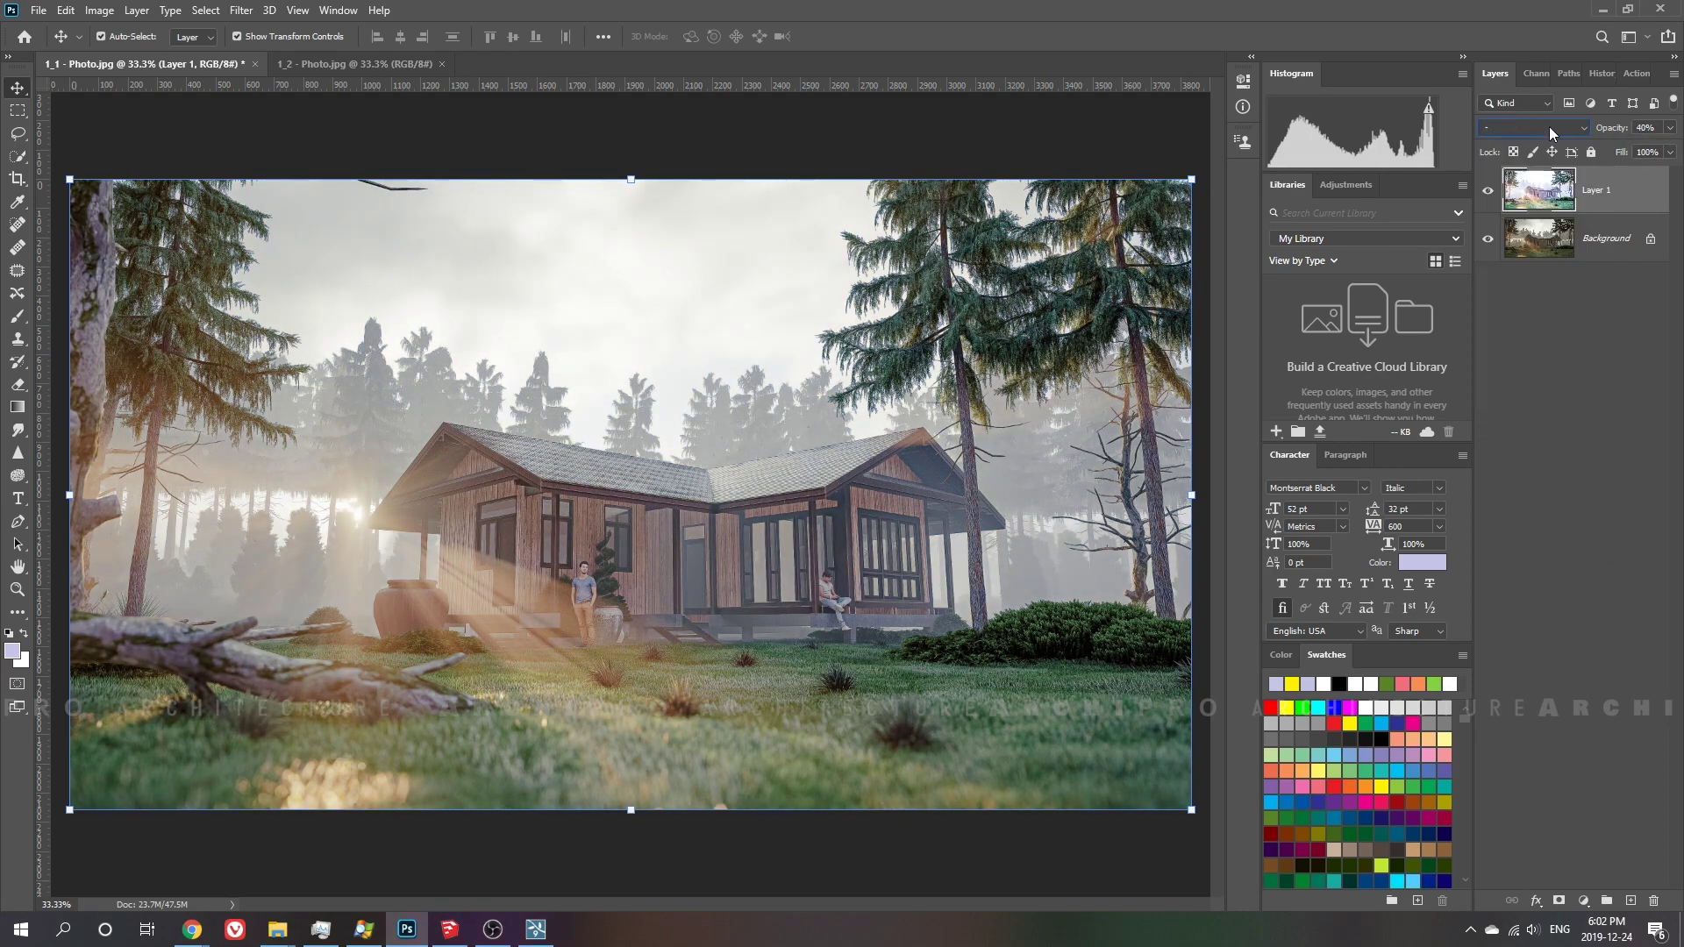
scroll(1552, 127, down, 3)
drag(1607, 129, 1598, 130)
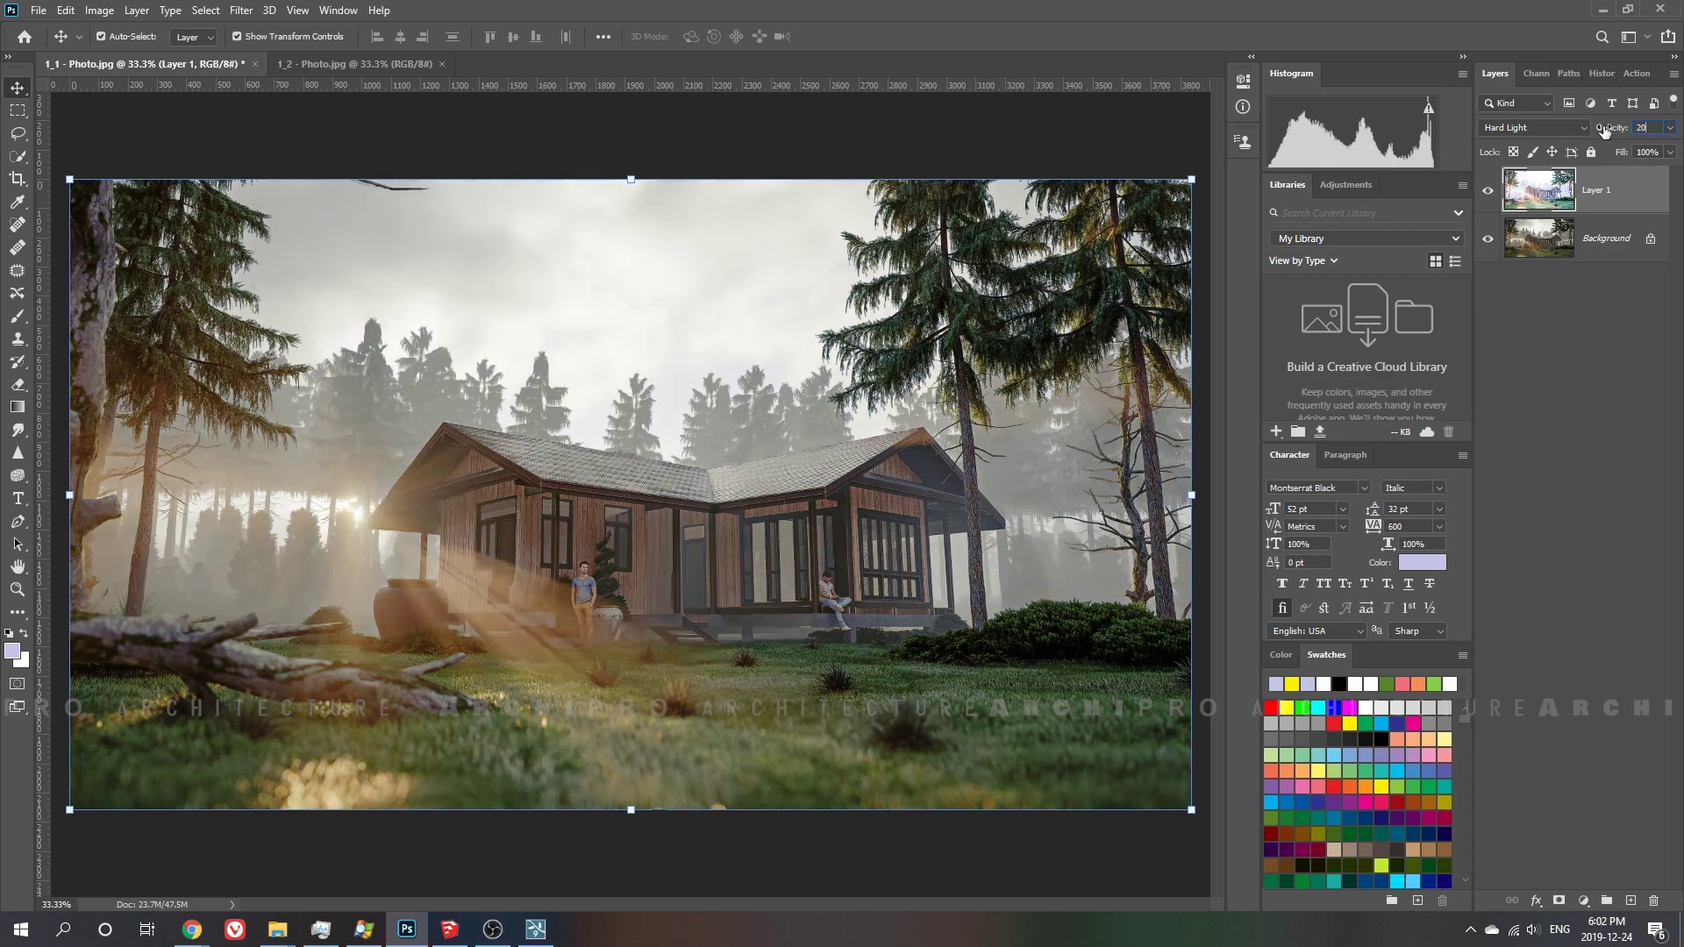
text(40)
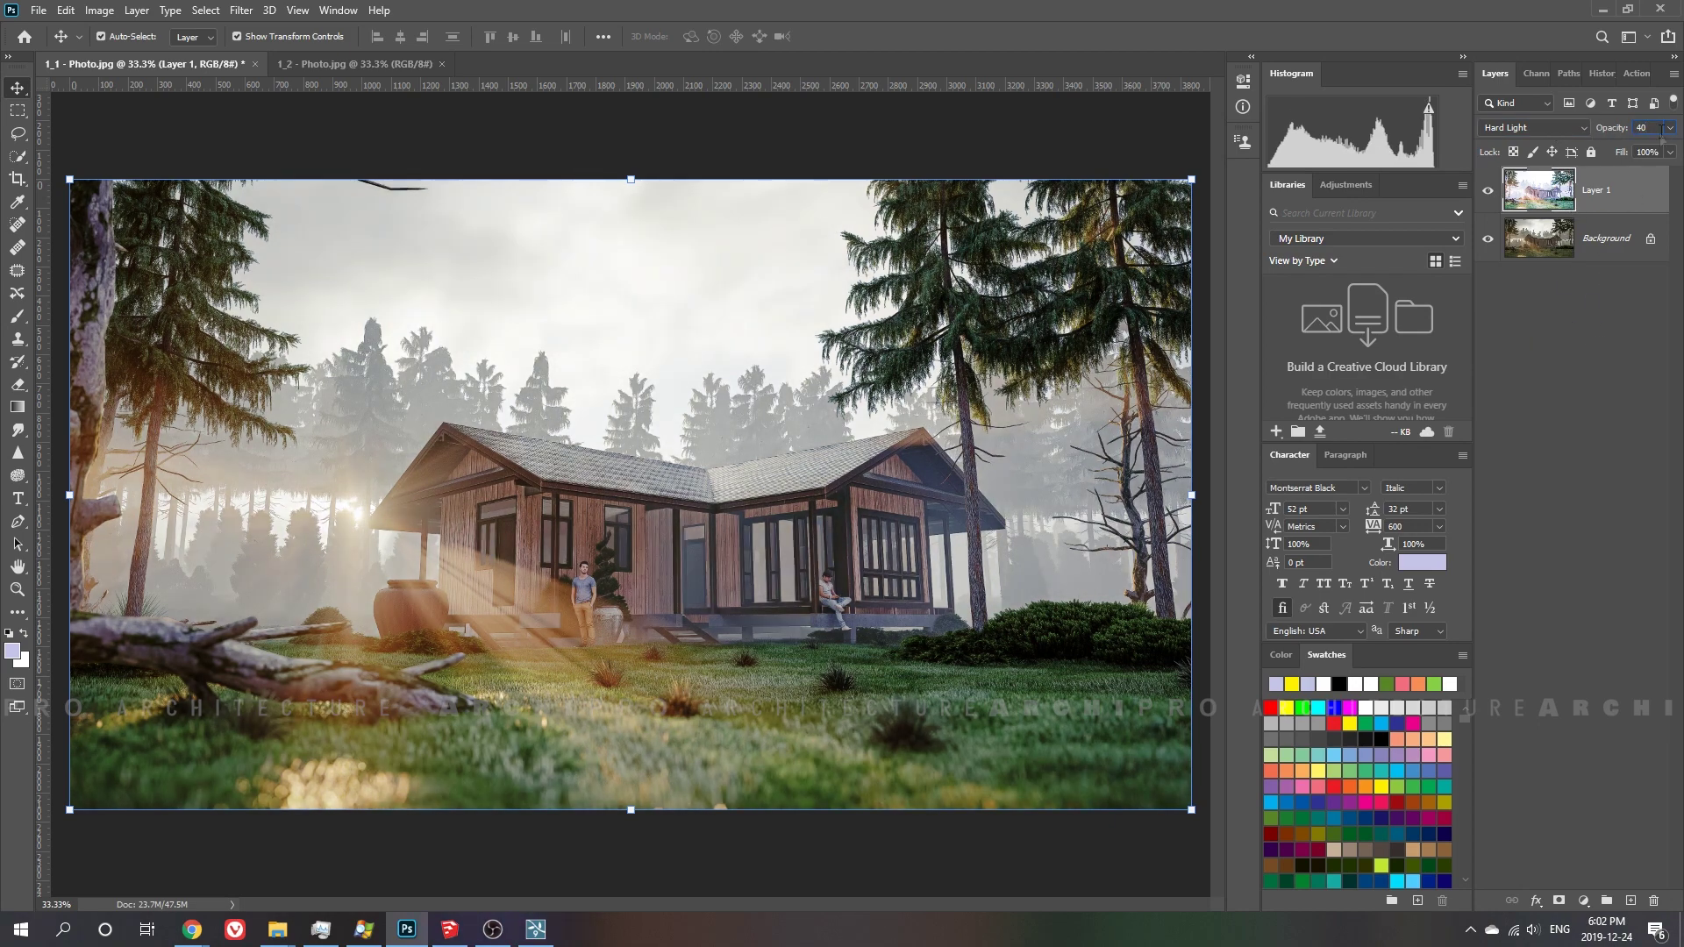
text(50)
text(30)
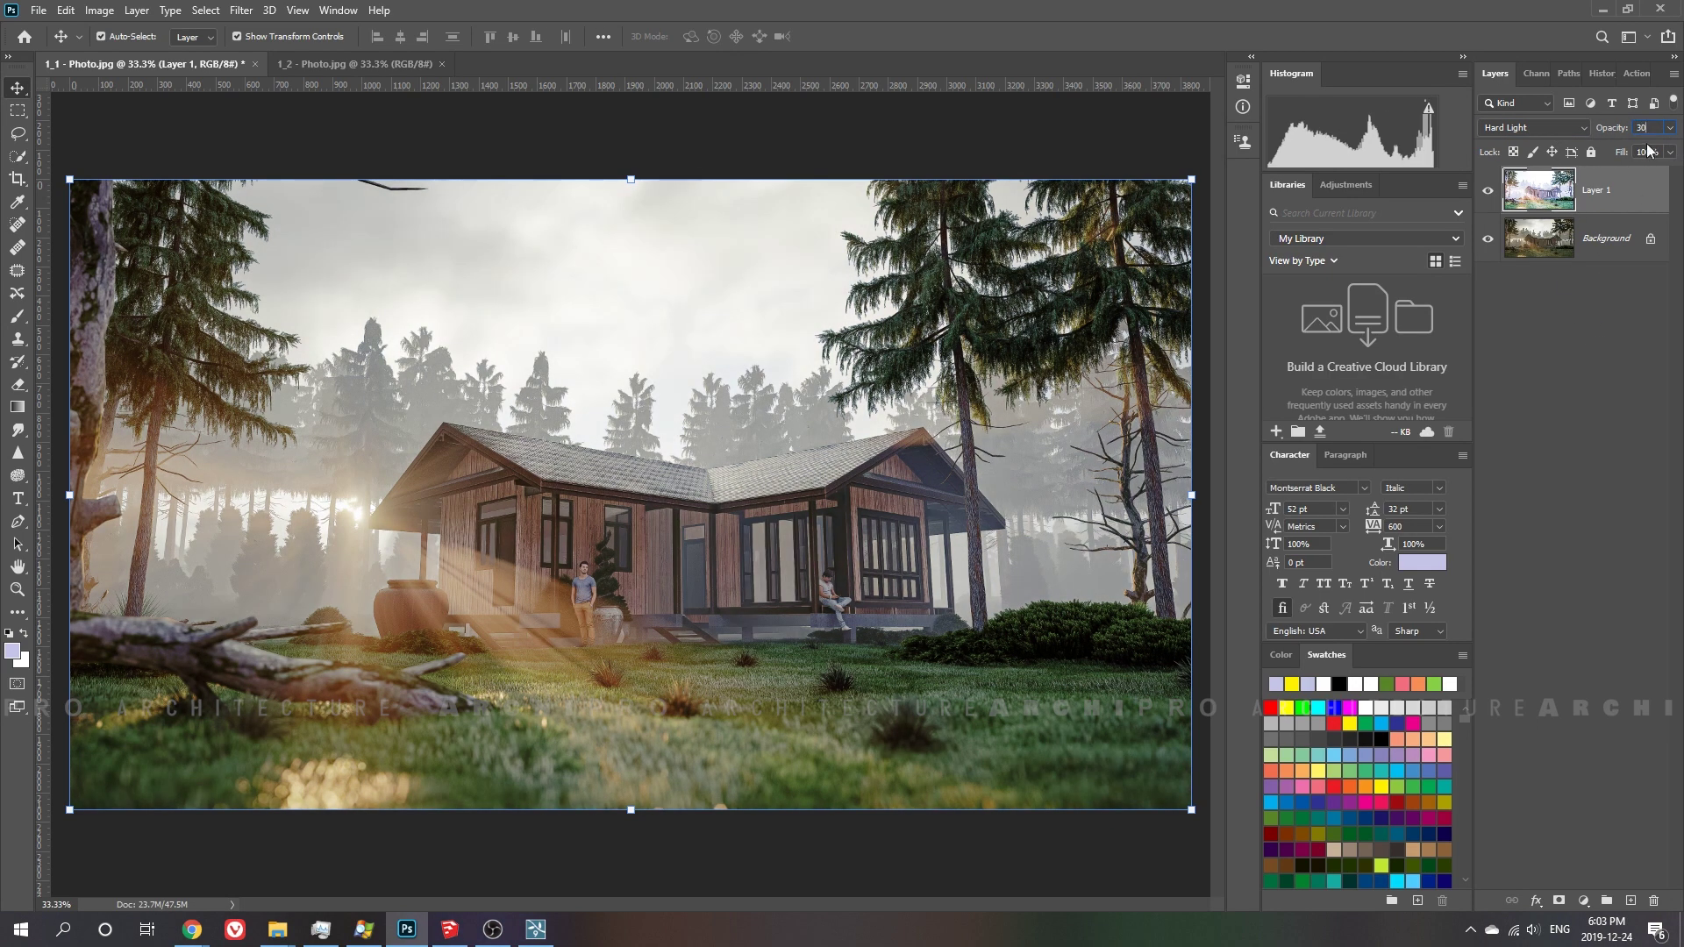
text(20)
click(1488, 190)
click(1488, 190)
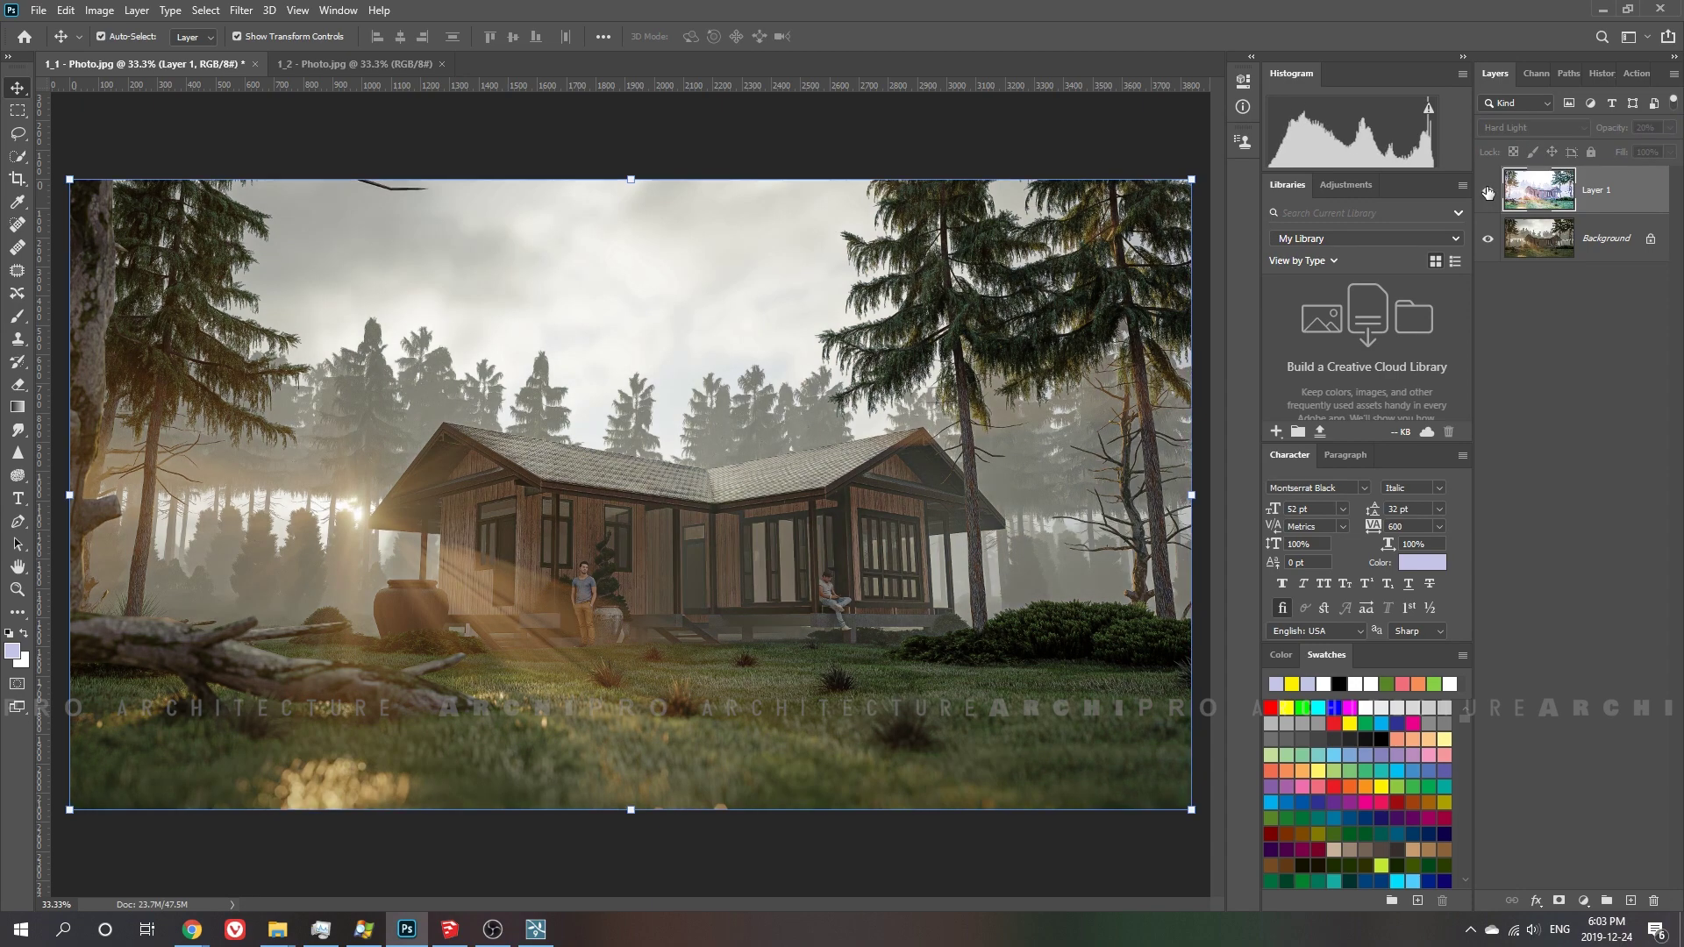
click(1488, 191)
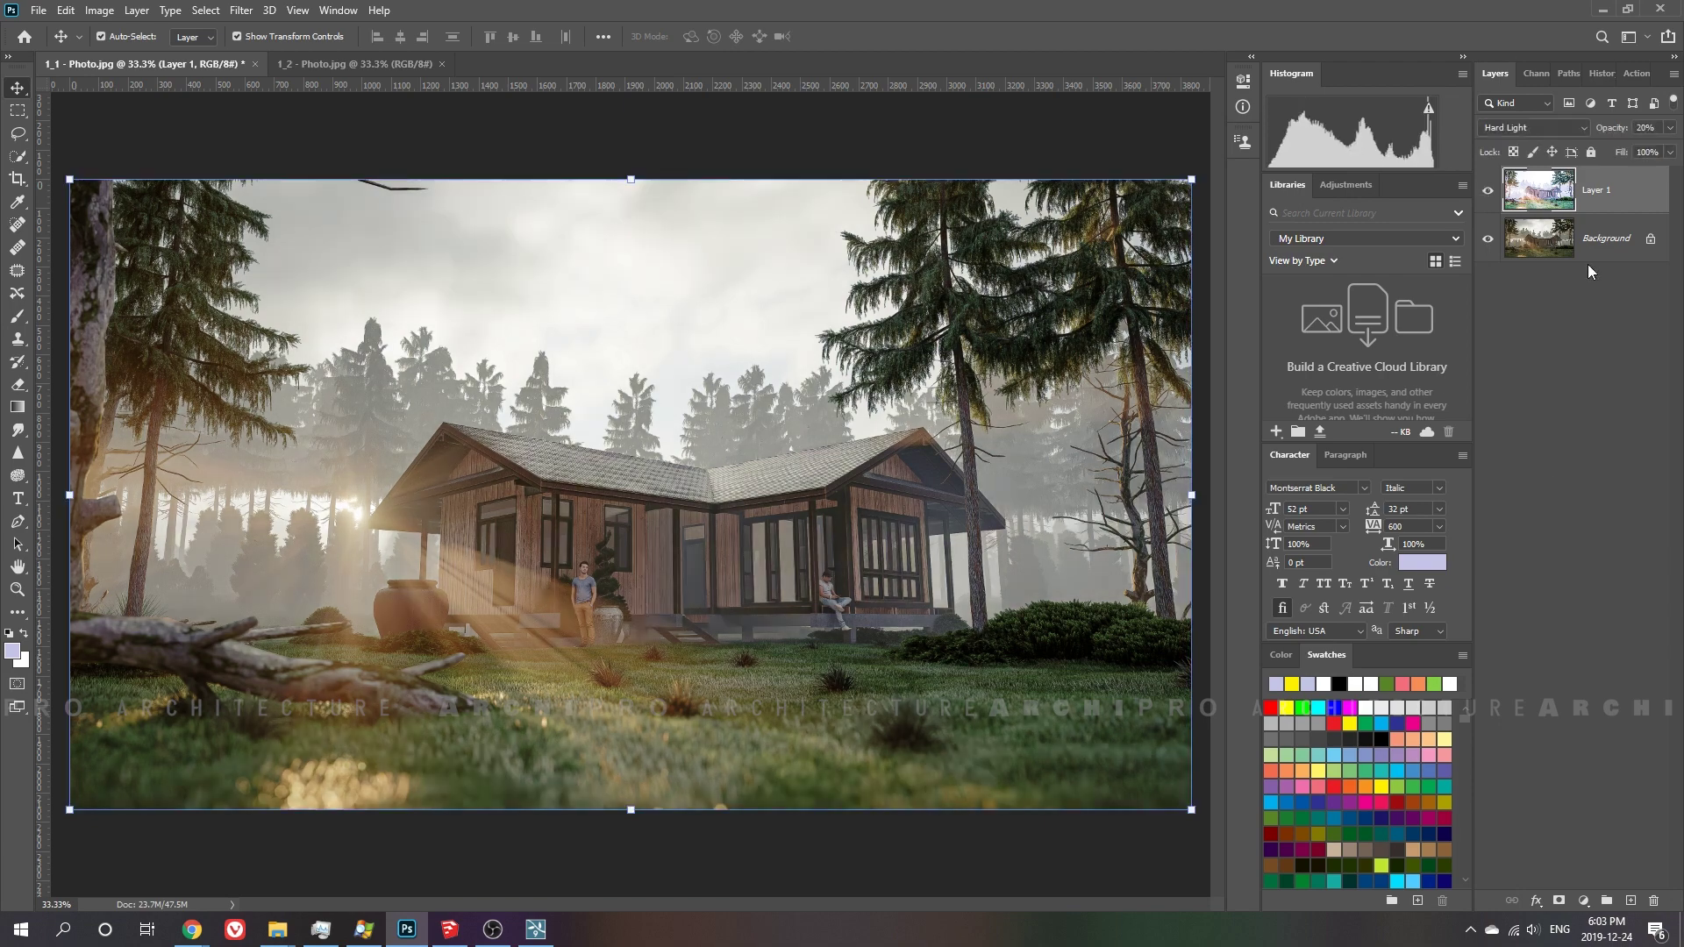
click(1488, 190)
click(1543, 239)
Duplicate the Background layer and bring up the Camera Raw filter
key(ctrl+j)
click(241, 10)
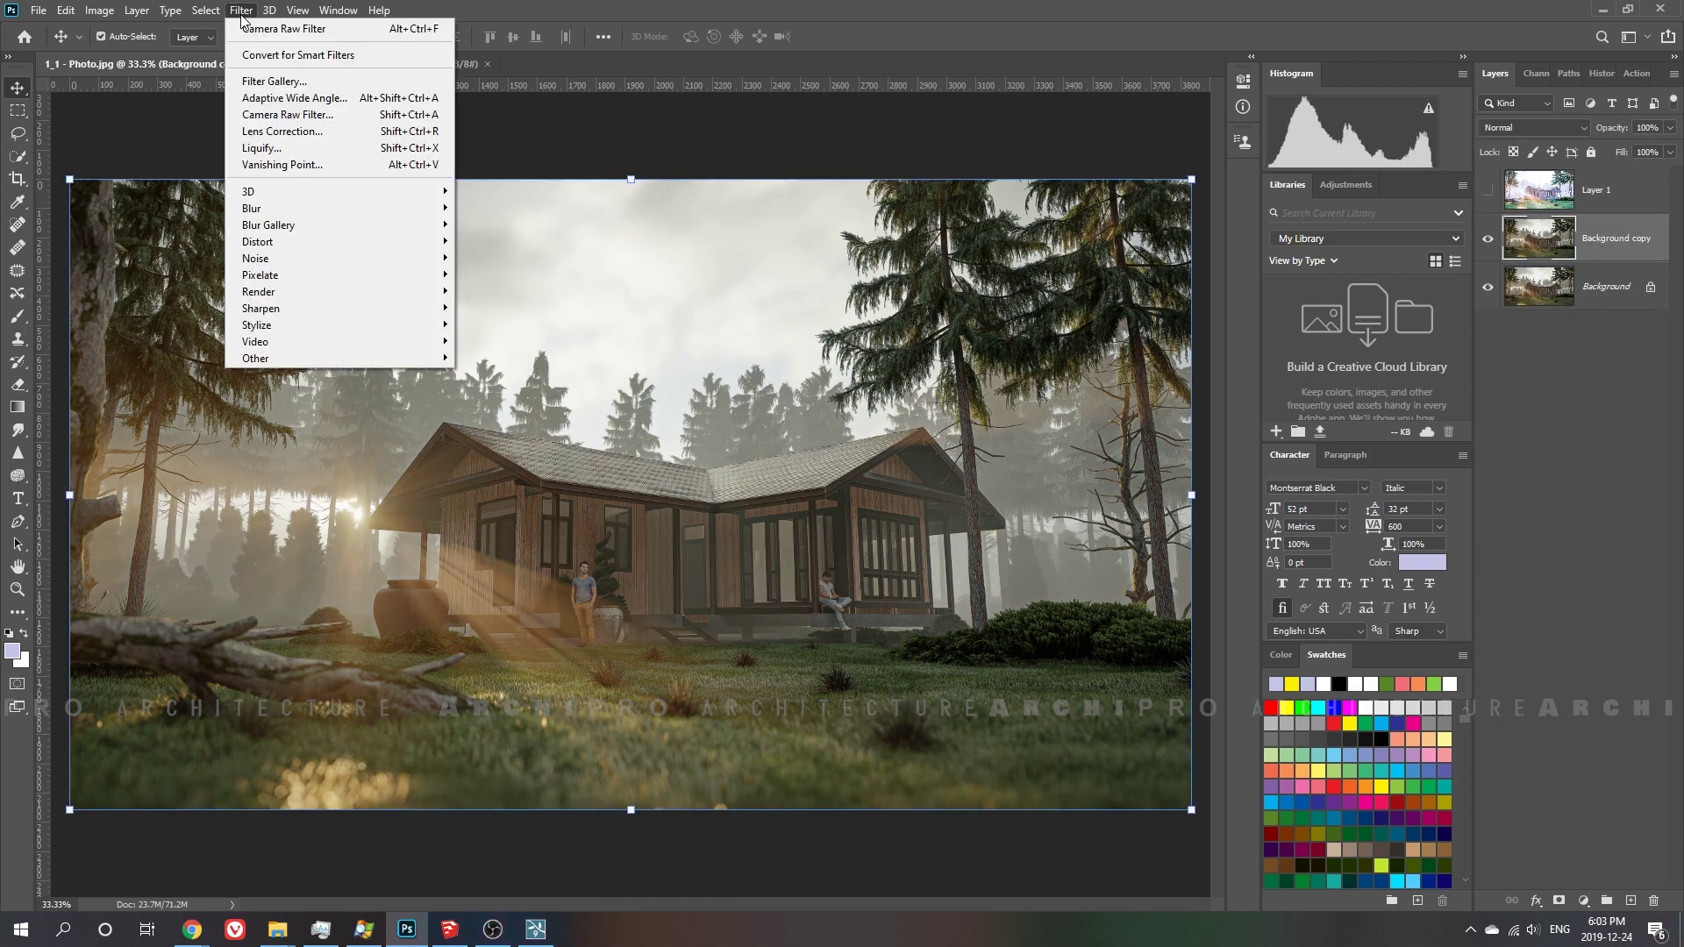
click(242, 11)
click(281, 114)
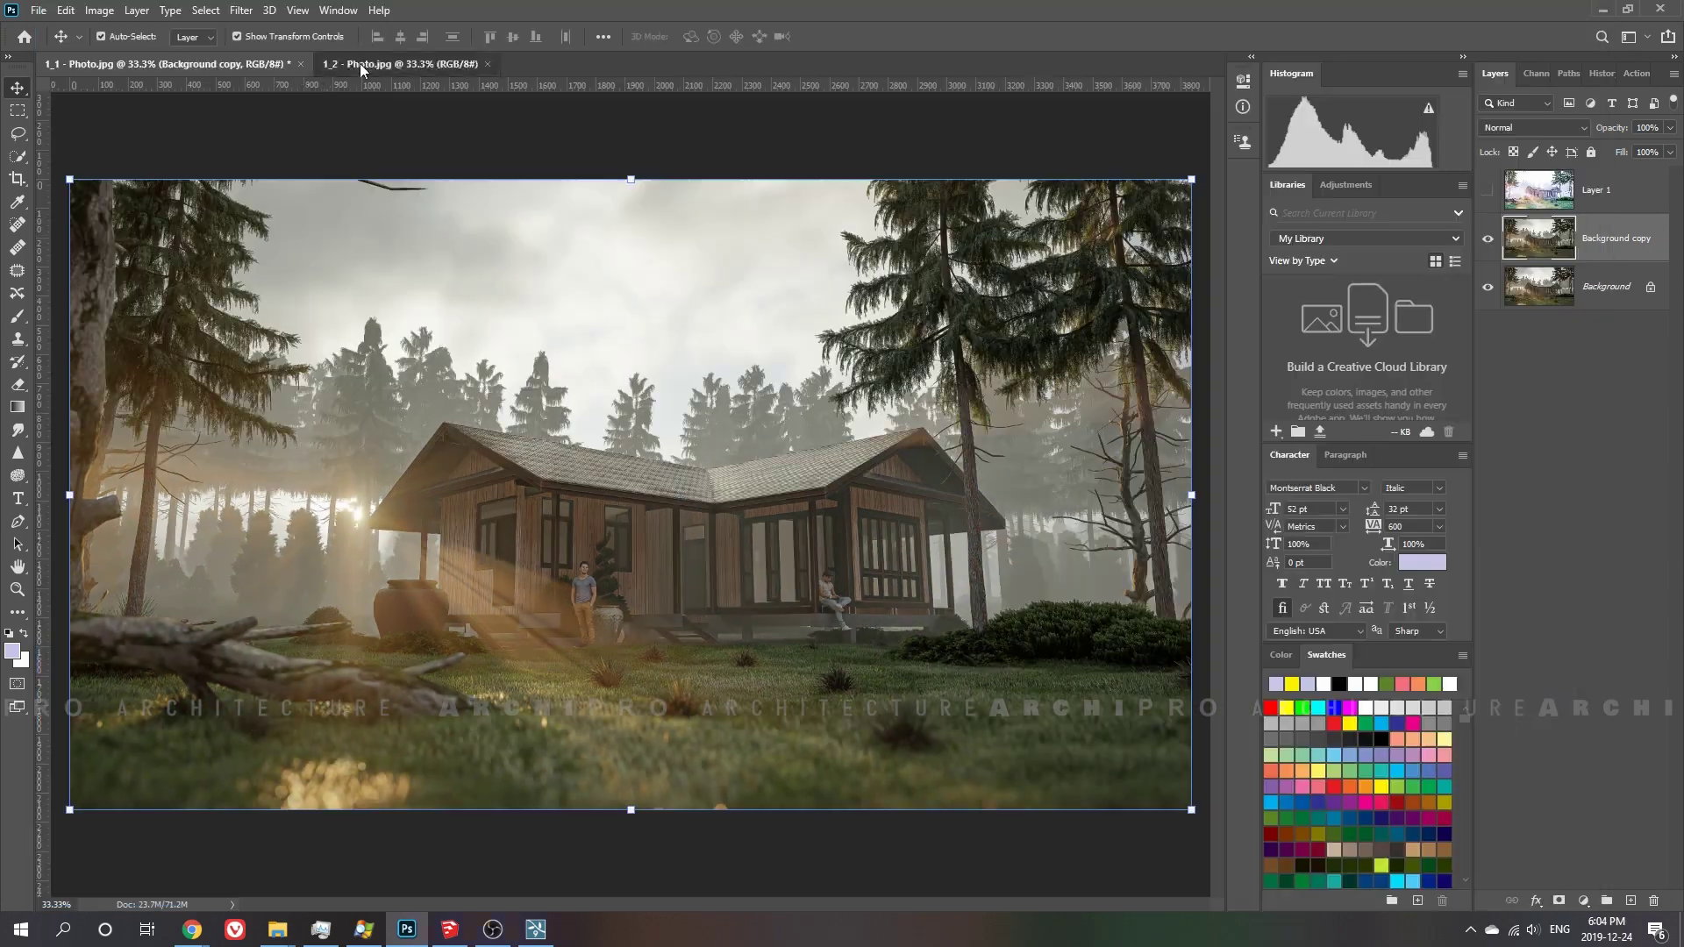
Copy the graded layer into the 1_2 render and set it to Hard Light at 20%
click(360, 66)
click(1489, 190)
key(ctrl+Tab)
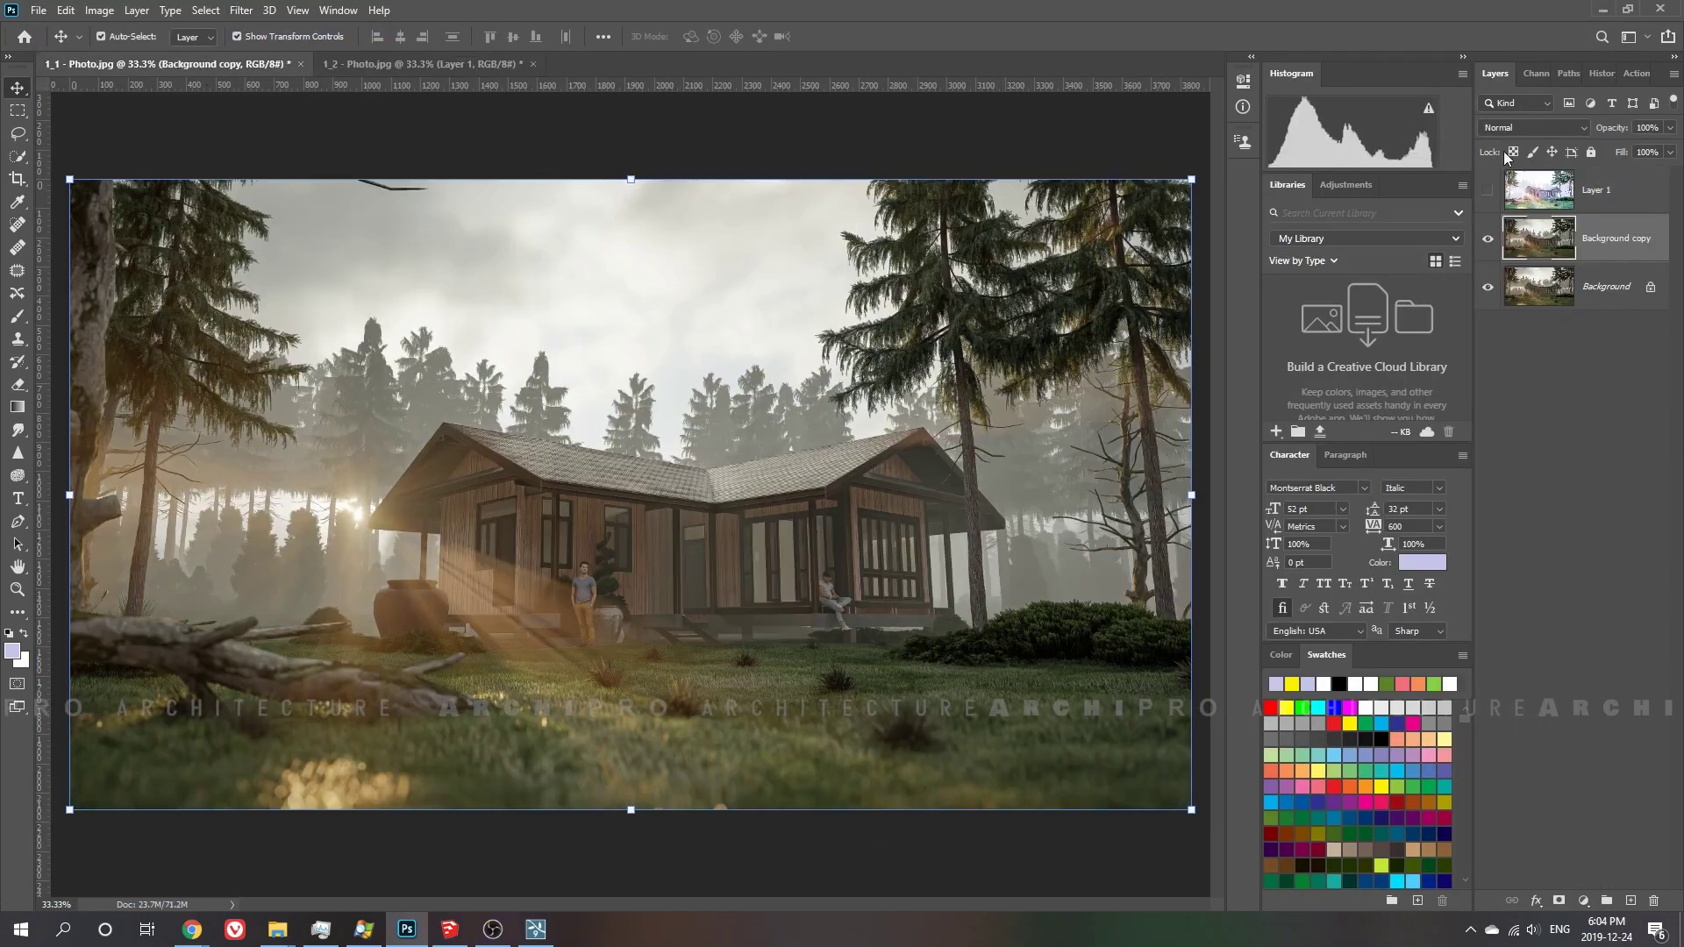
click(1508, 204)
key(ctrl+Tab)
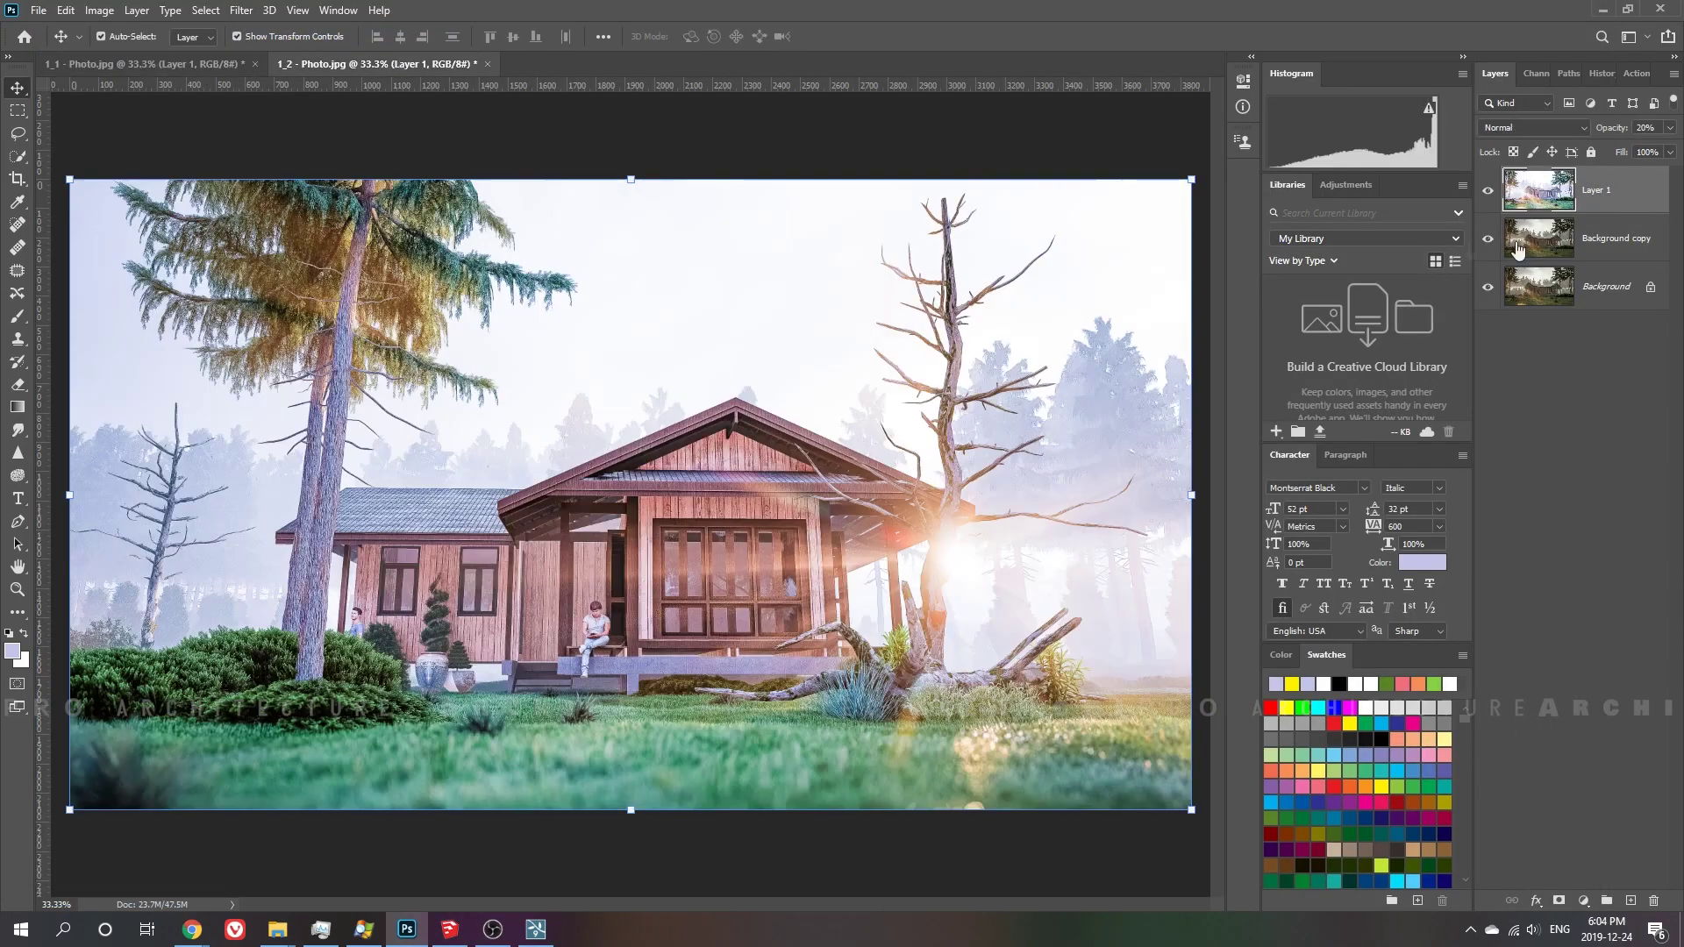
click(1530, 127)
click(1526, 342)
text(2)
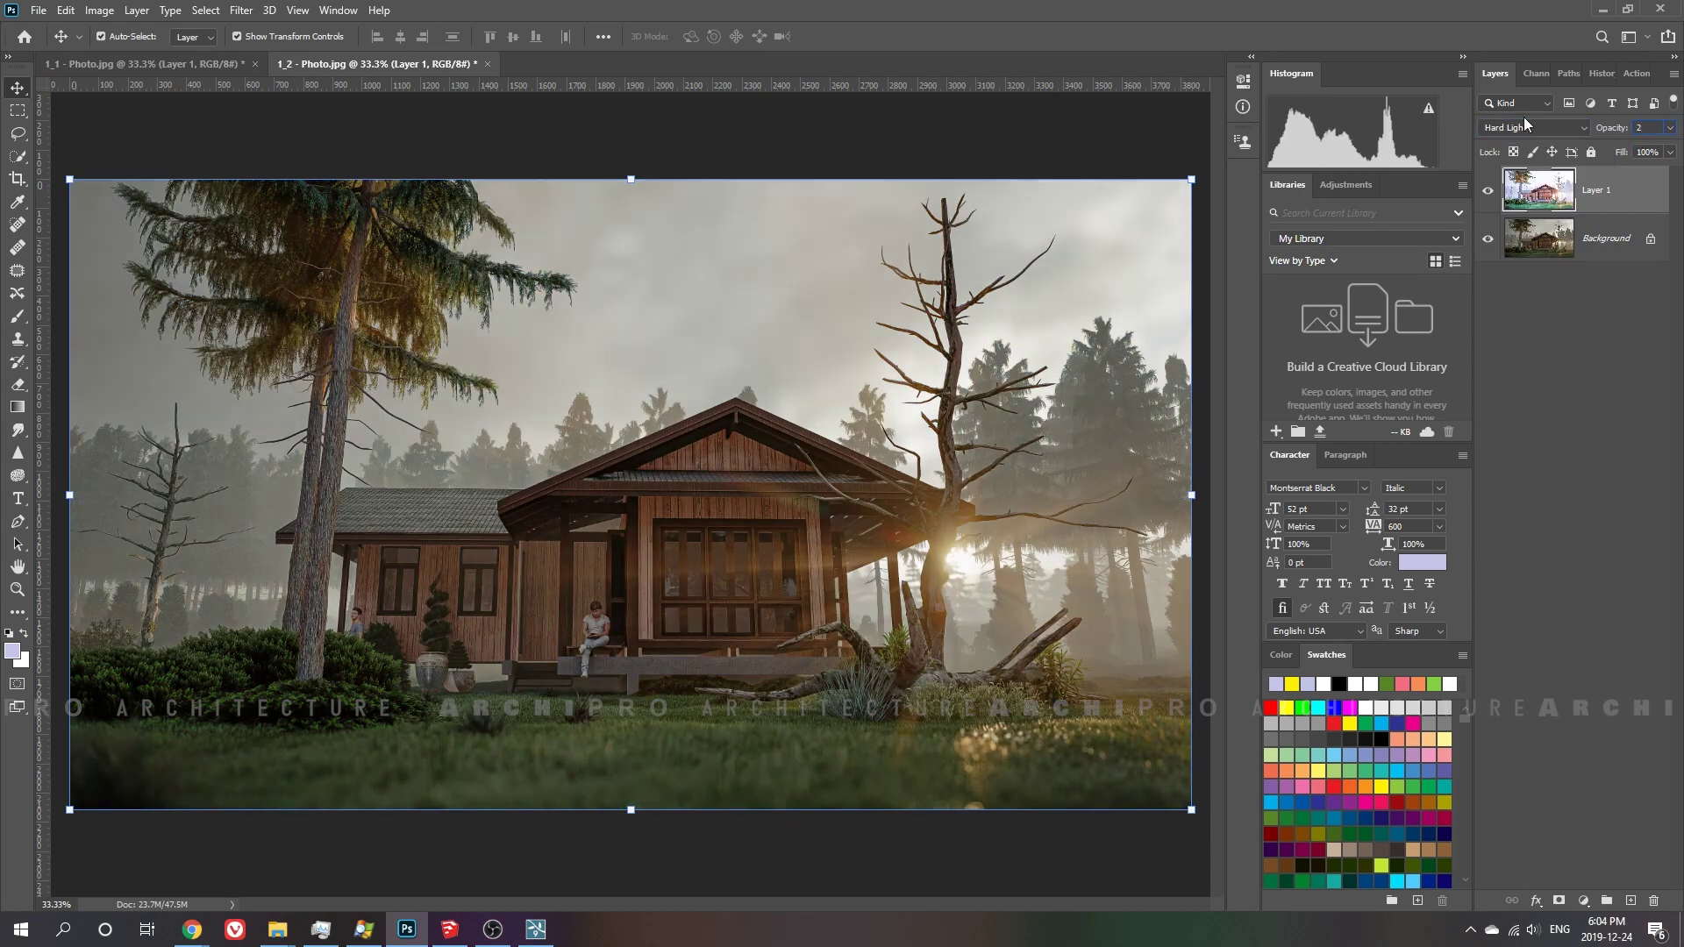
text(15)
key(Return)
Group the layers into Group 1 and make a merged Group 1 copy in 1_1
key(ctrl+g)
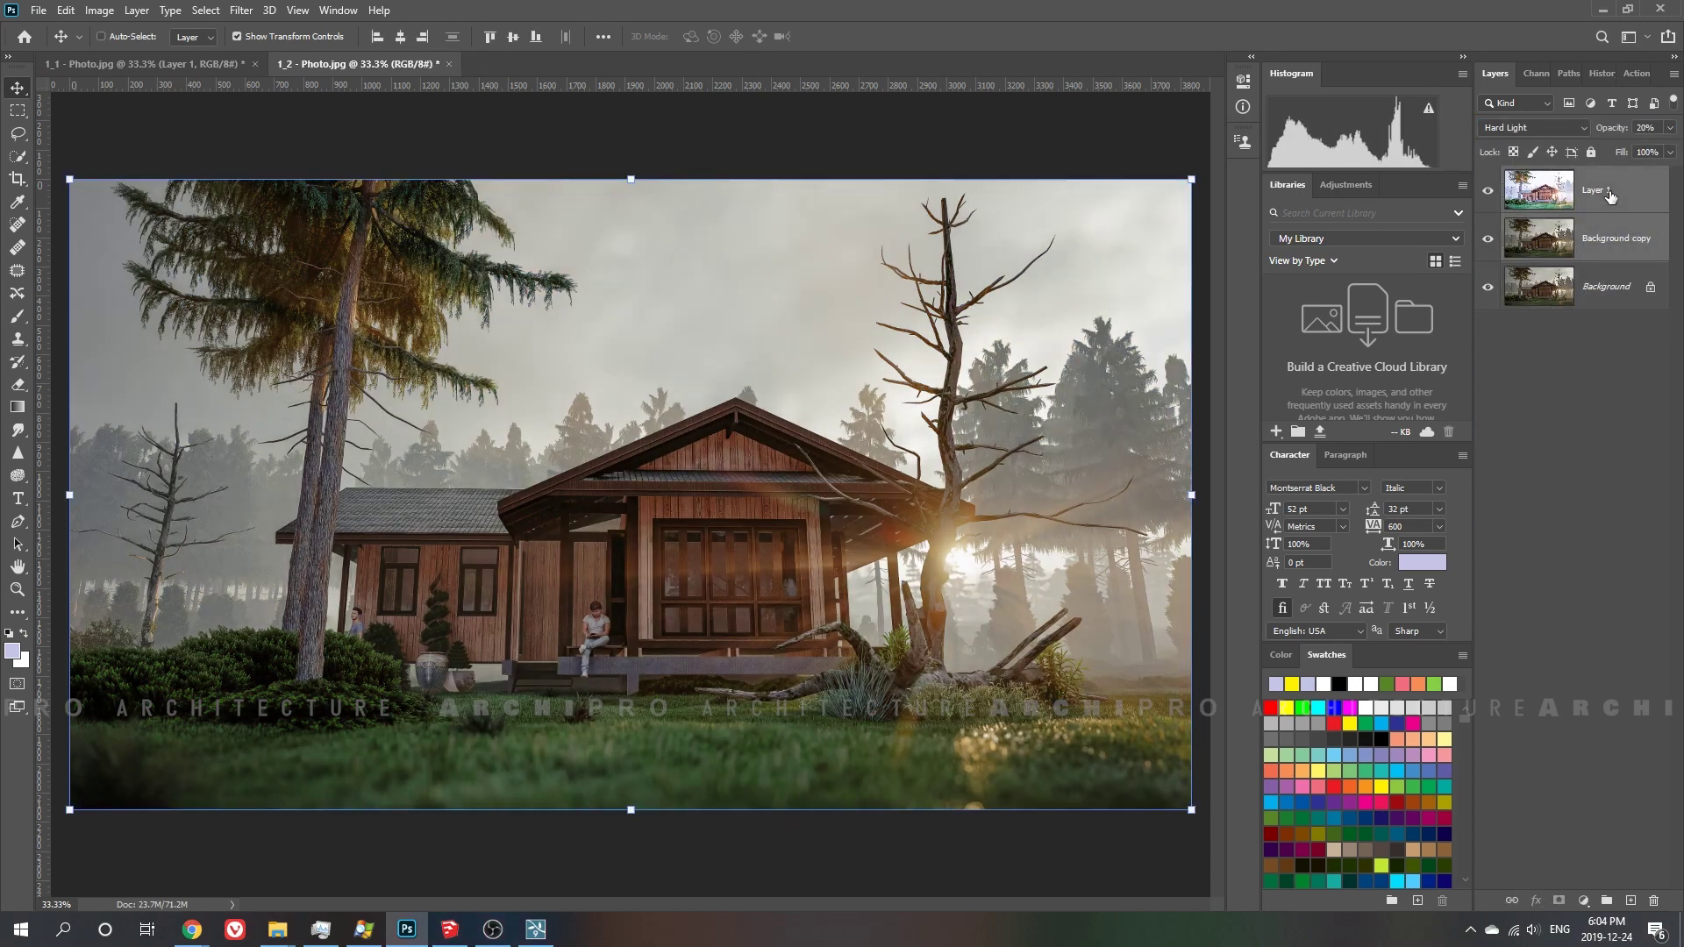
key(ctrl+Tab)
right_click(1607, 214)
click(1561, 682)
Reduce Greens saturation to -10 in Camera Raw HSL on the merged 1_1 layer
click(241, 9)
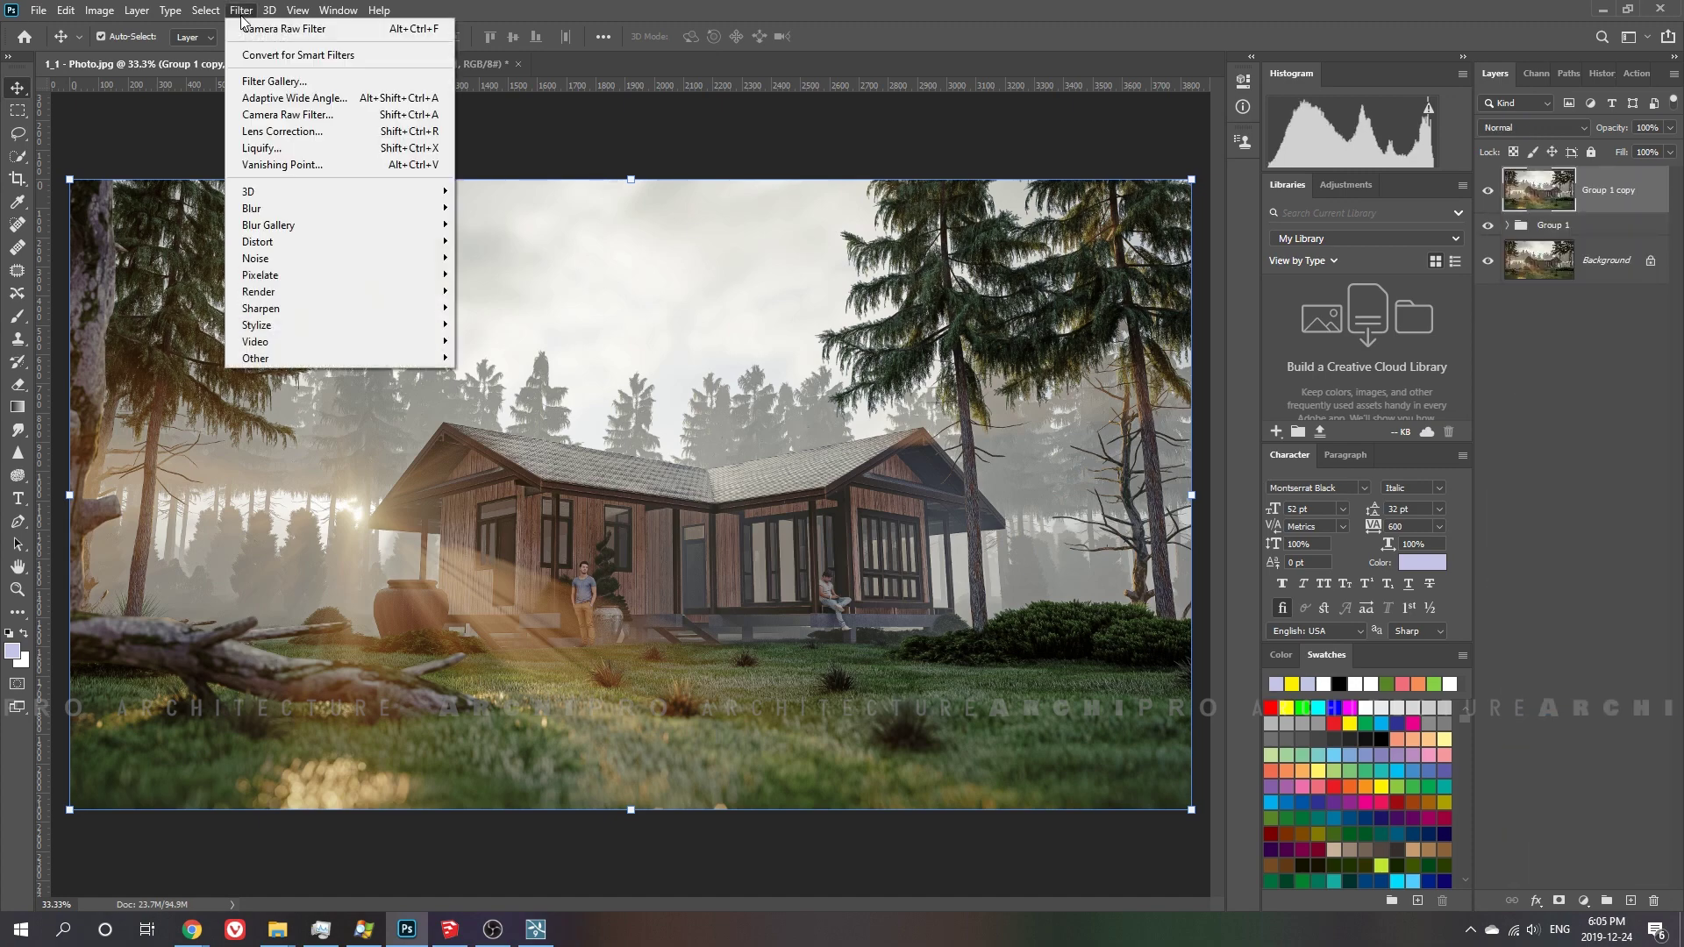
click(281, 118)
click(1411, 192)
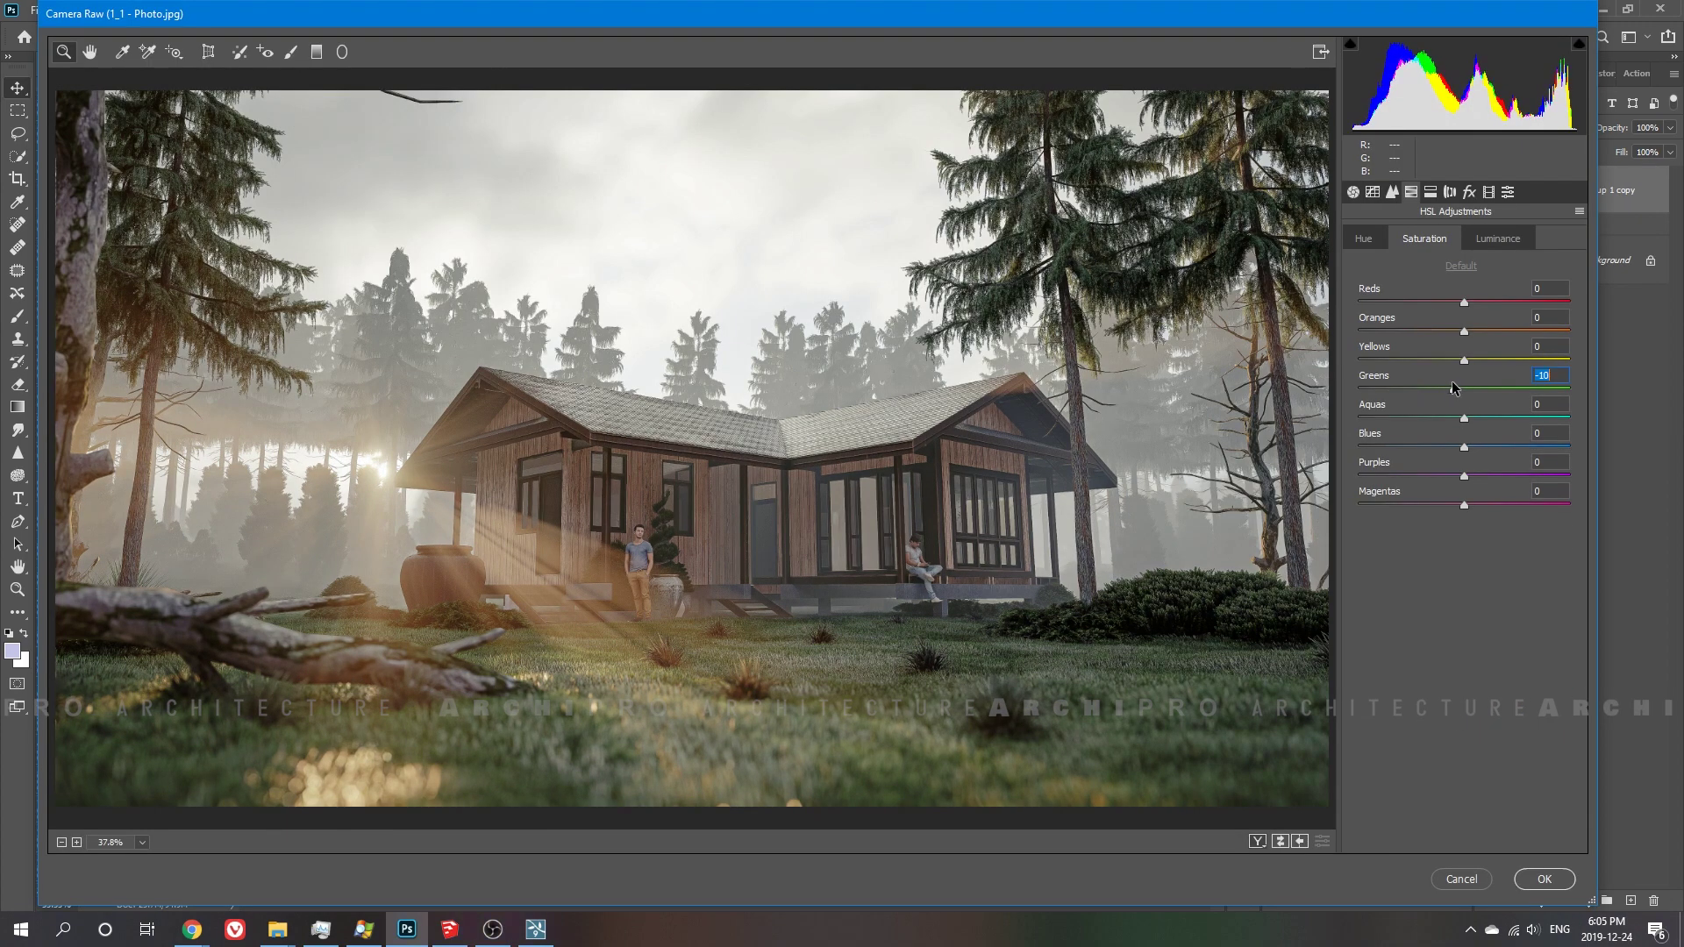
click(1526, 878)
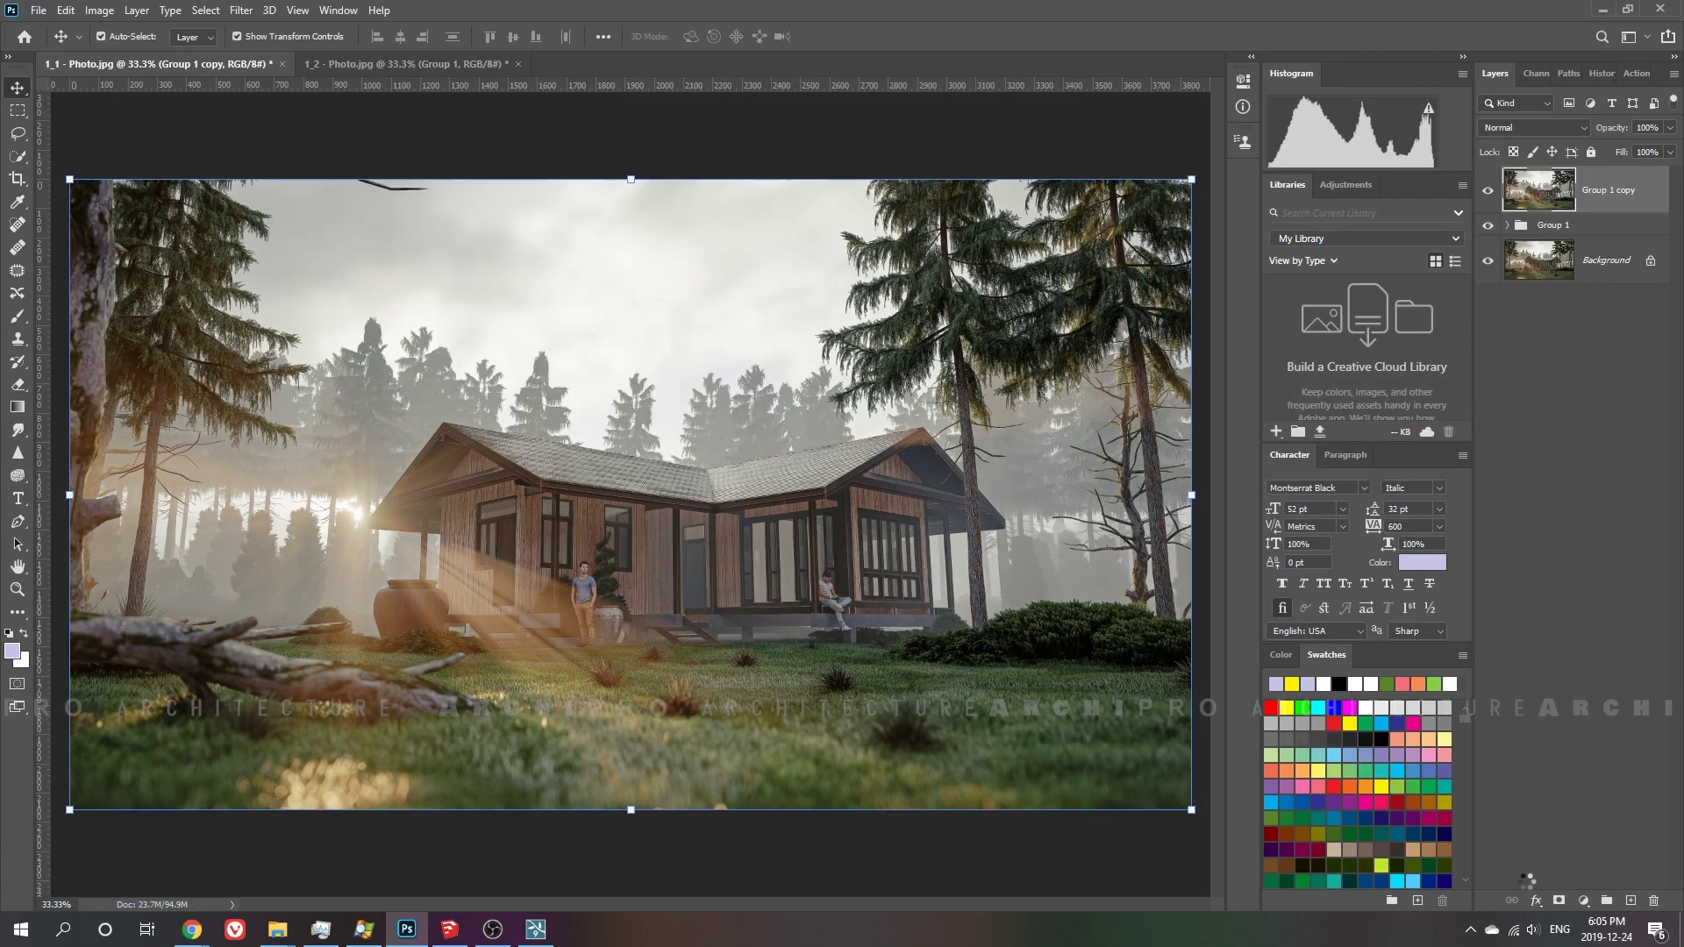
click(491, 64)
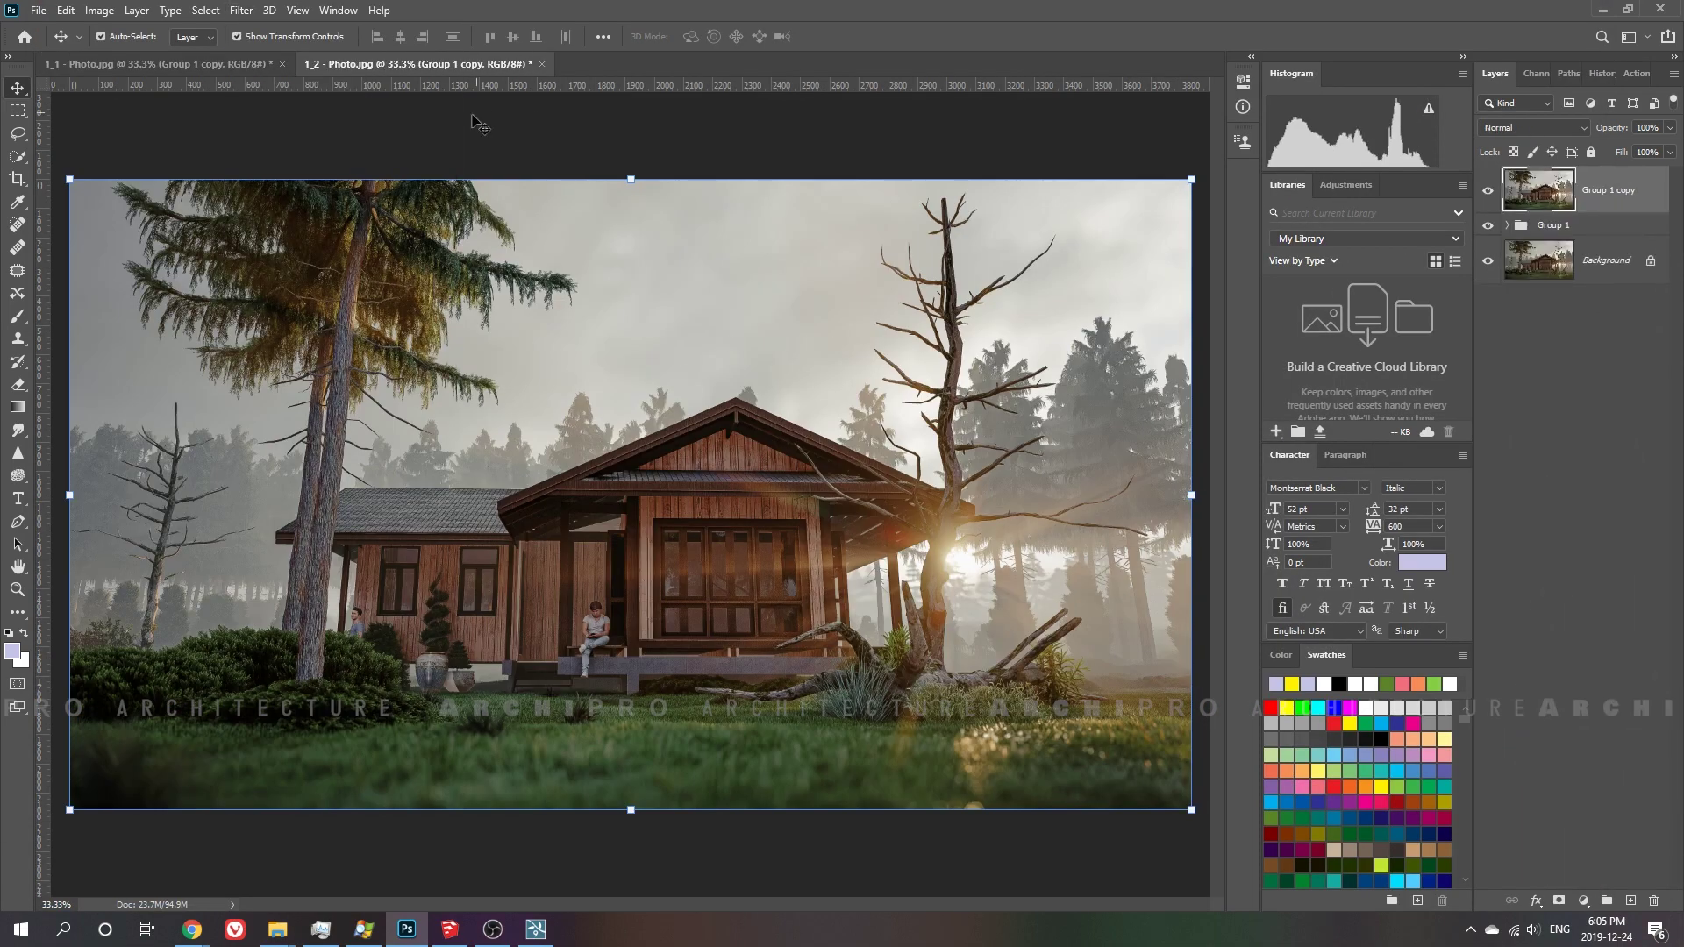
key(ctrl+t)
Save the second render as layered 1_2 - Photo.psd in a new folder
key(Delete)
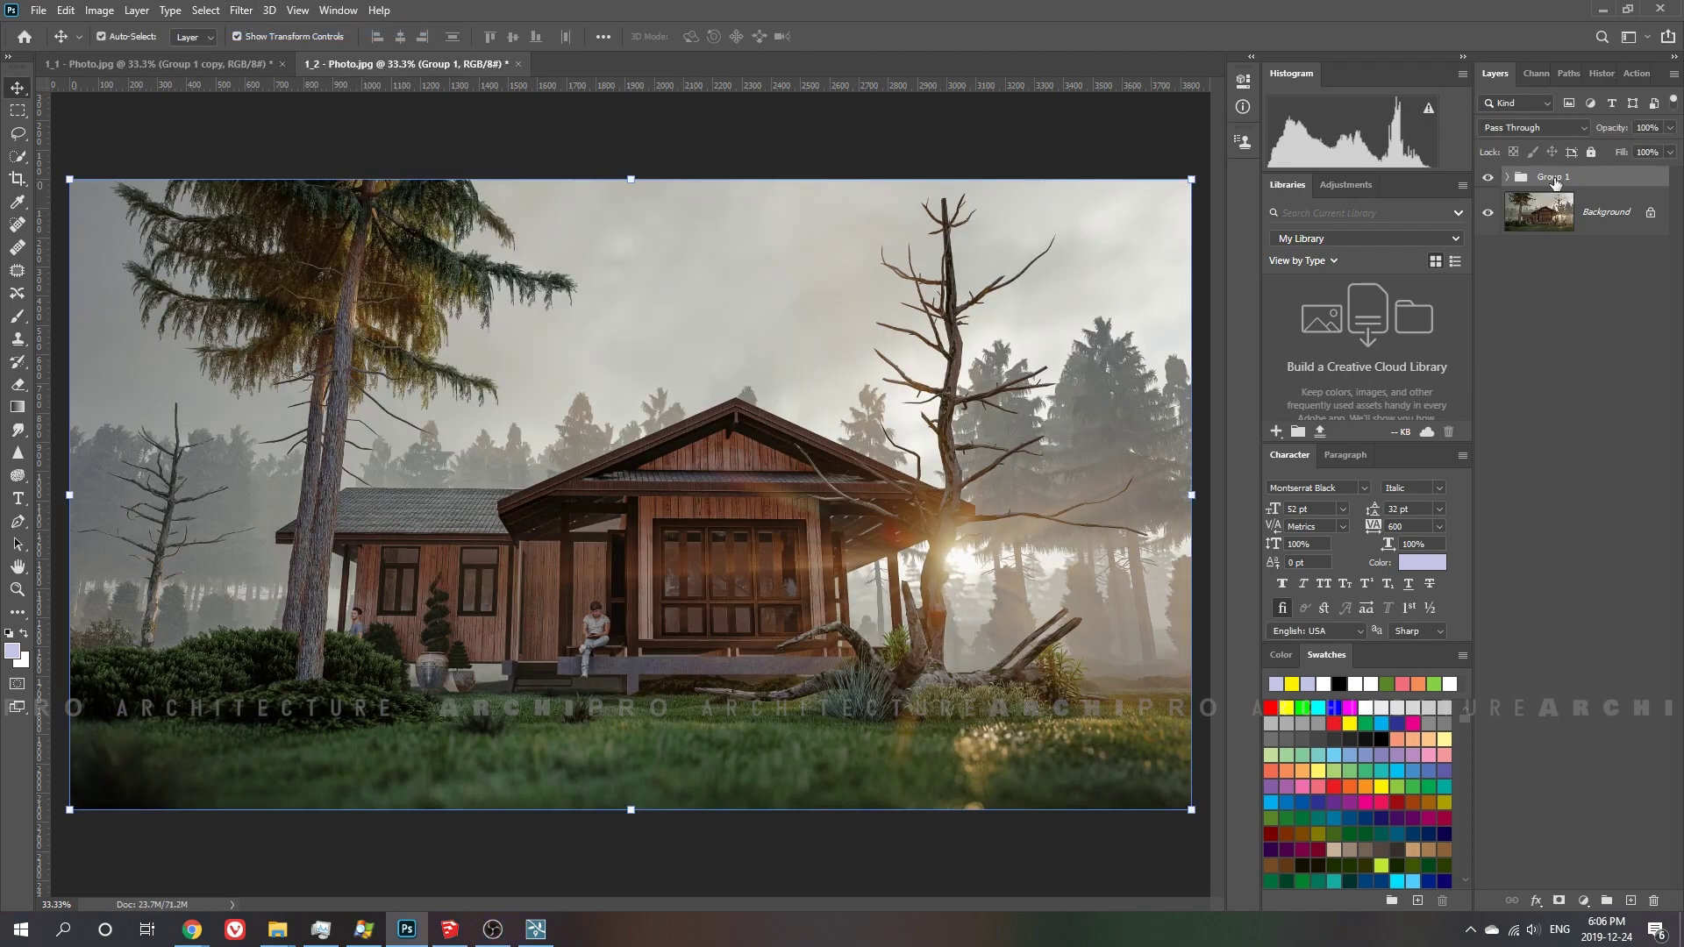
key(ctrl+z)
key(ctrl+shift+s)
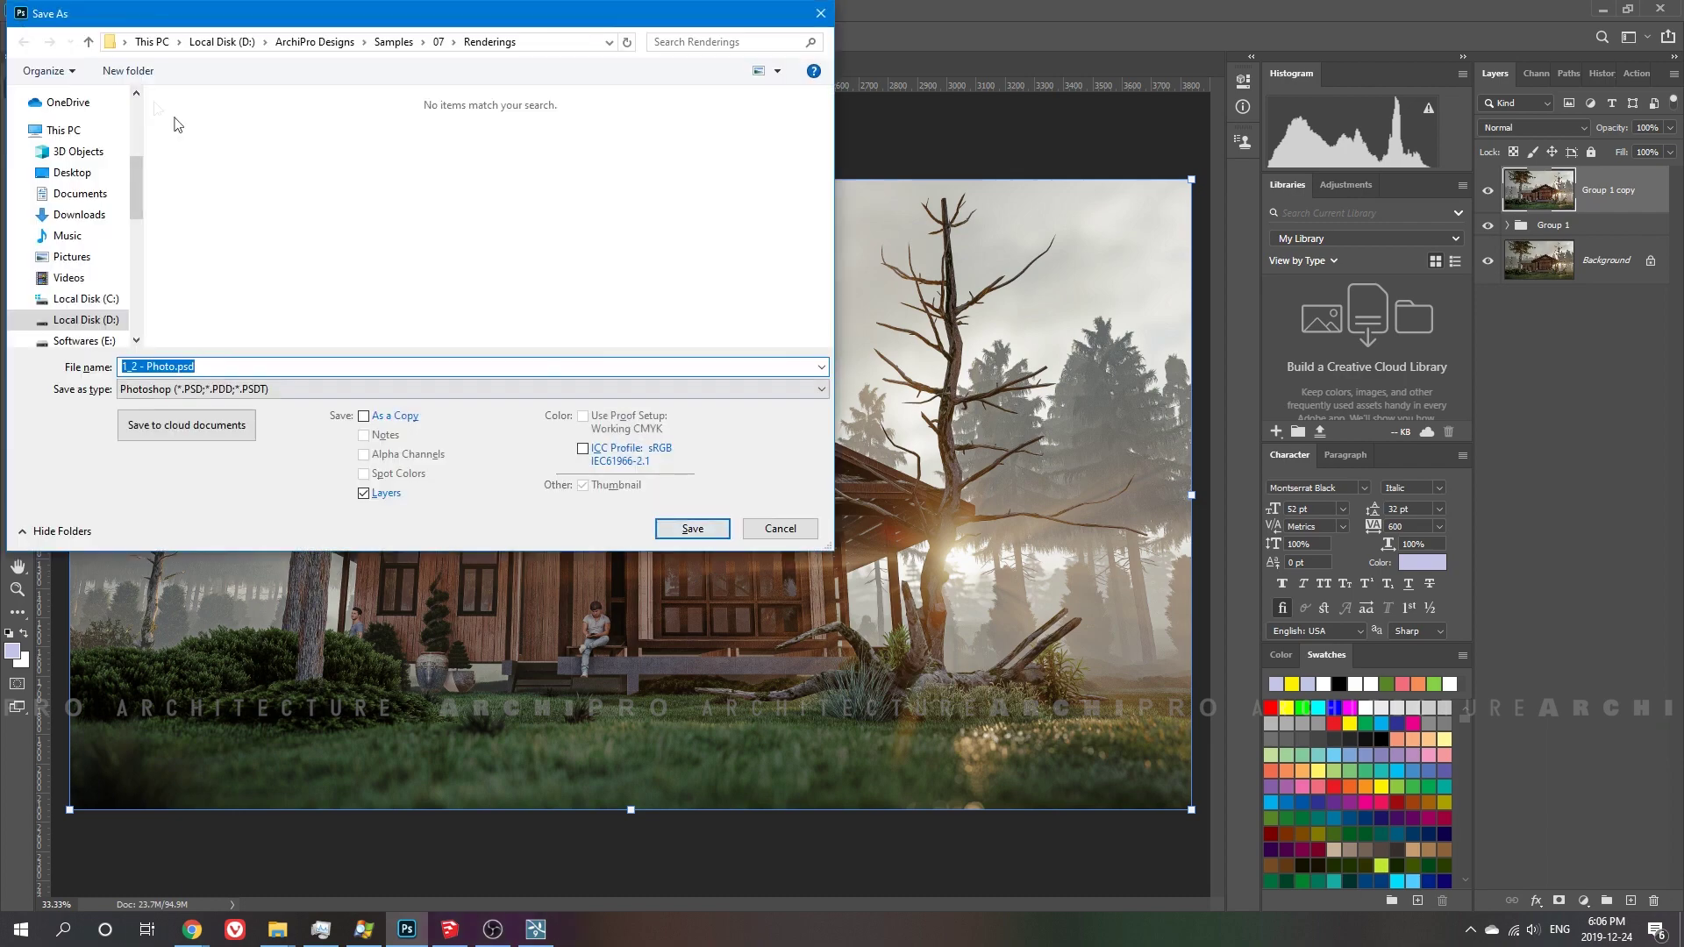
click(128, 70)
click(692, 528)
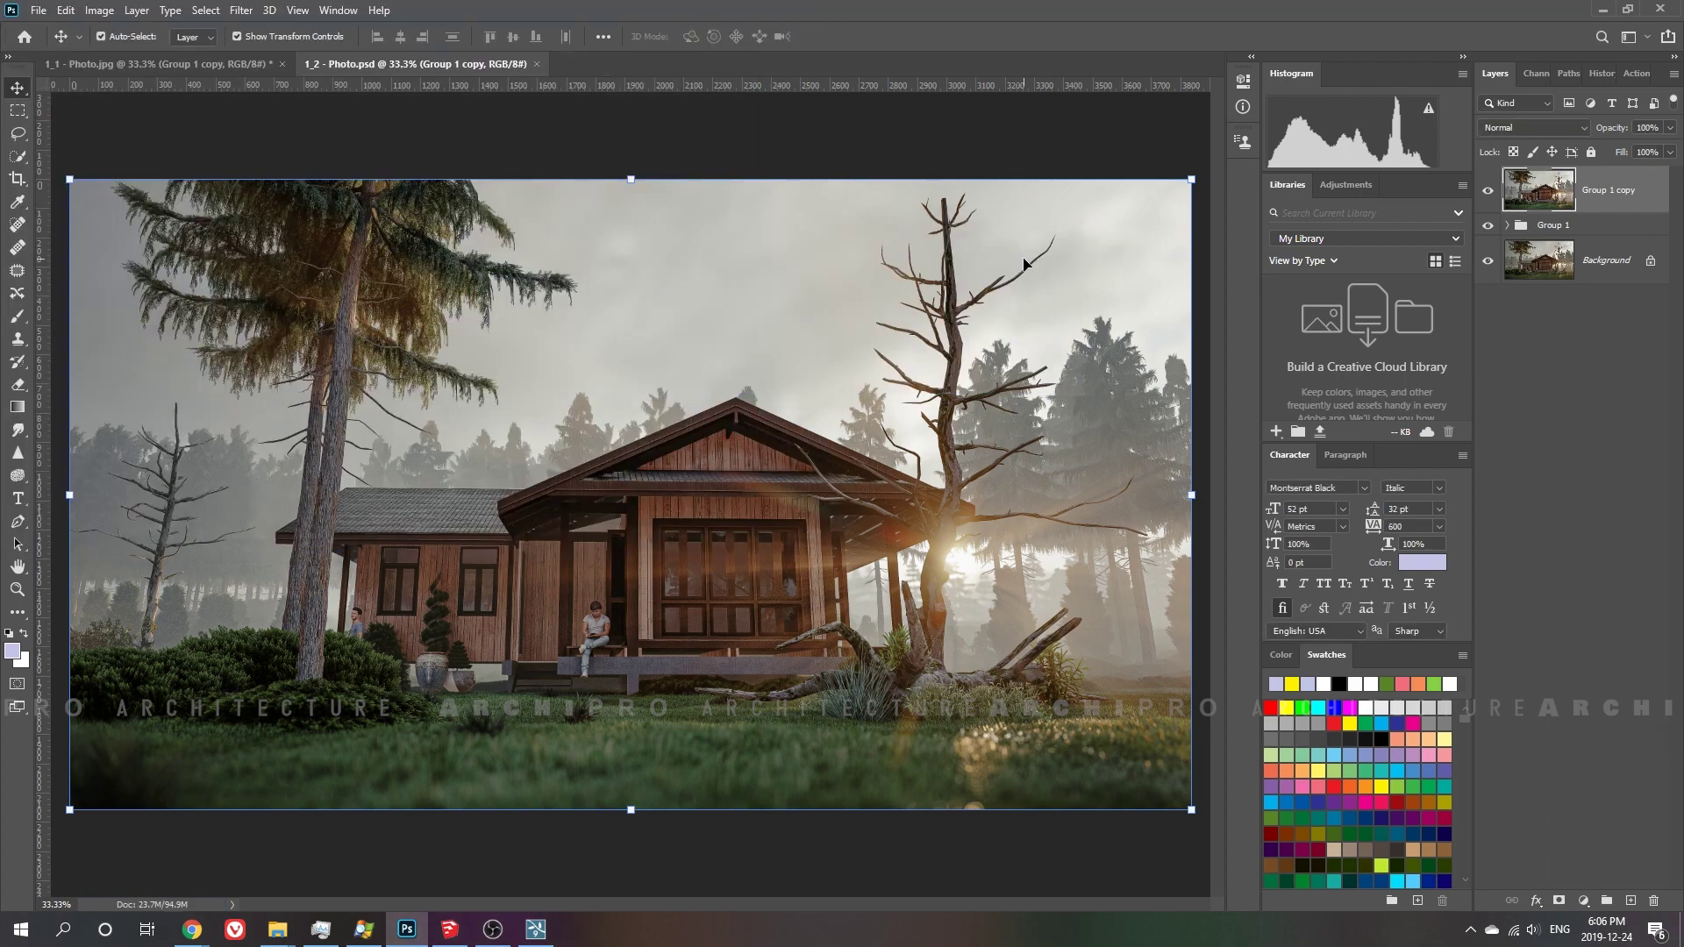
Save an additional PNG copy of the second render
key(ctrl+shift+s)
click(691, 529)
click(781, 391)
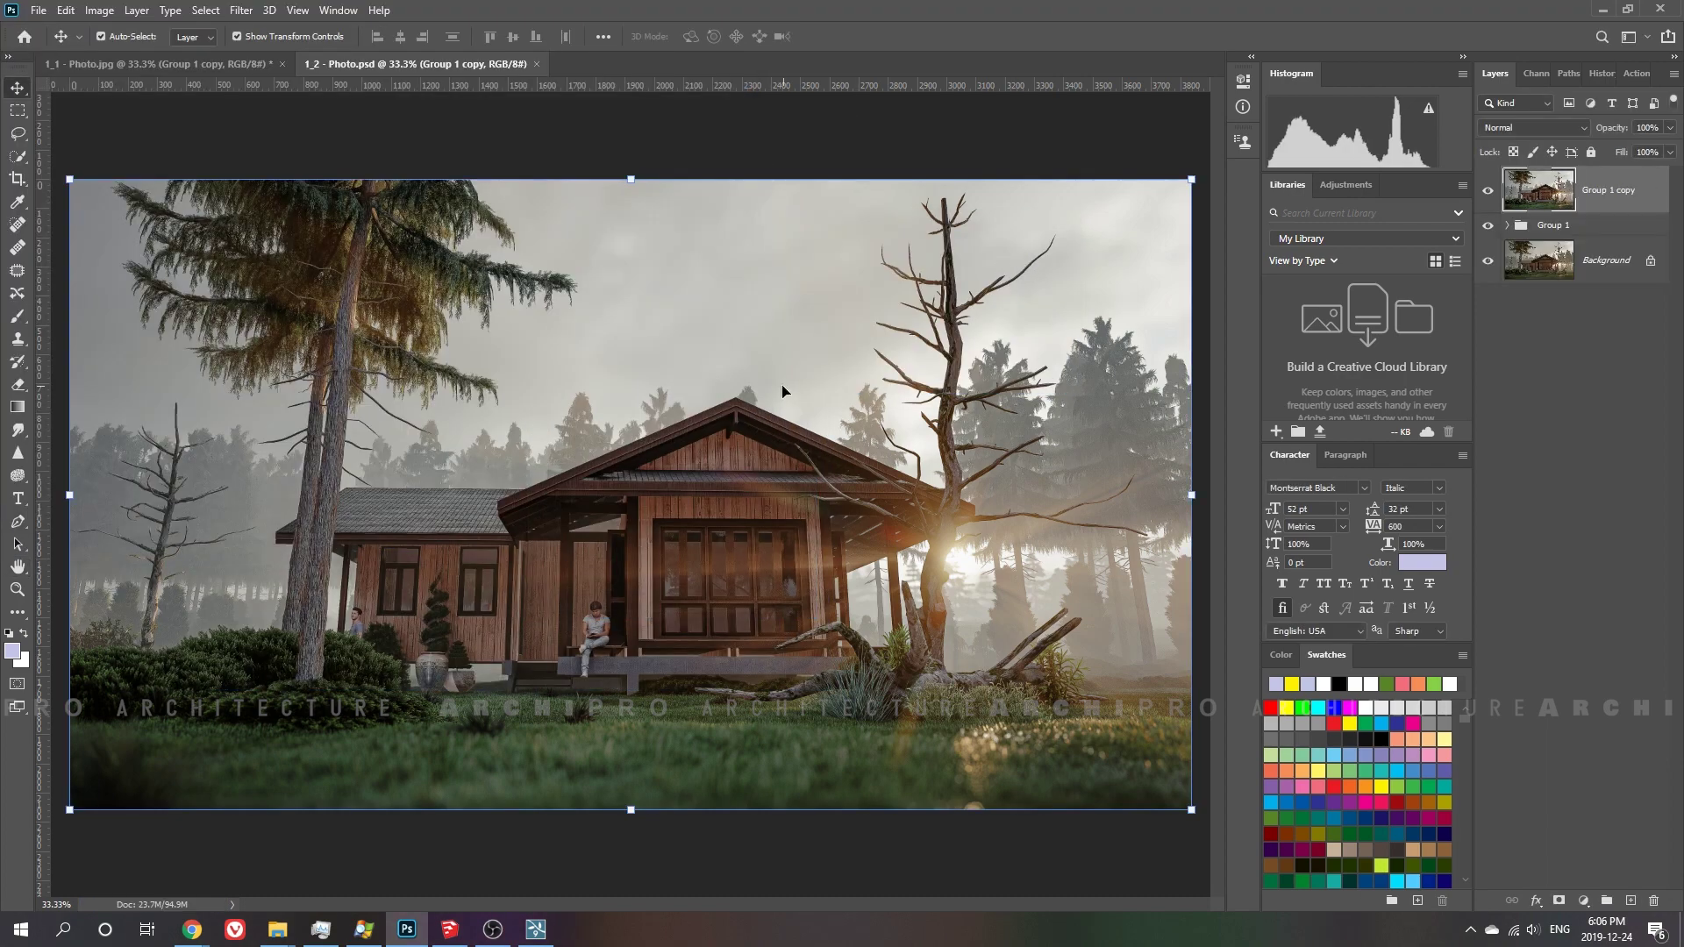